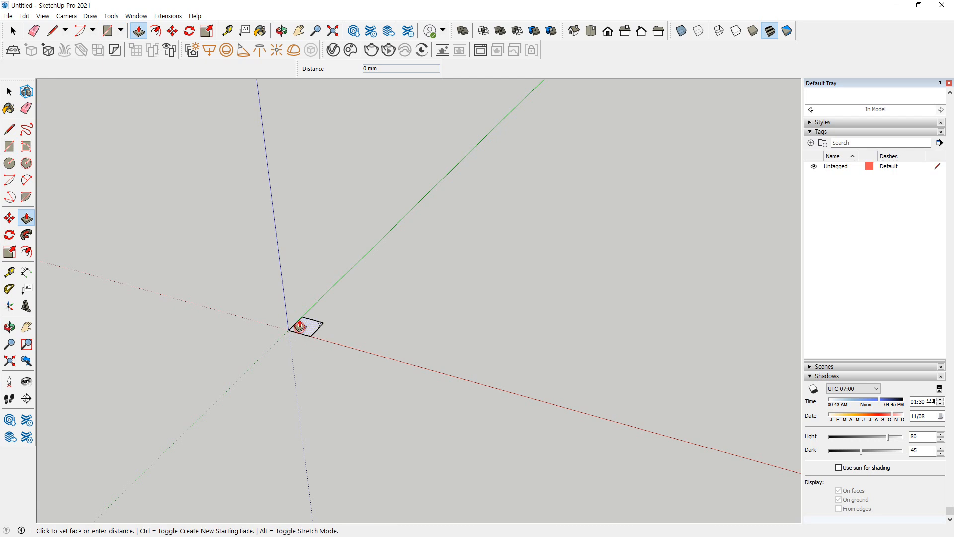
# Extrude the square at the origin upward by 720 mm to form the table leg
pyautogui.write('720')
pyautogui.press('Return')
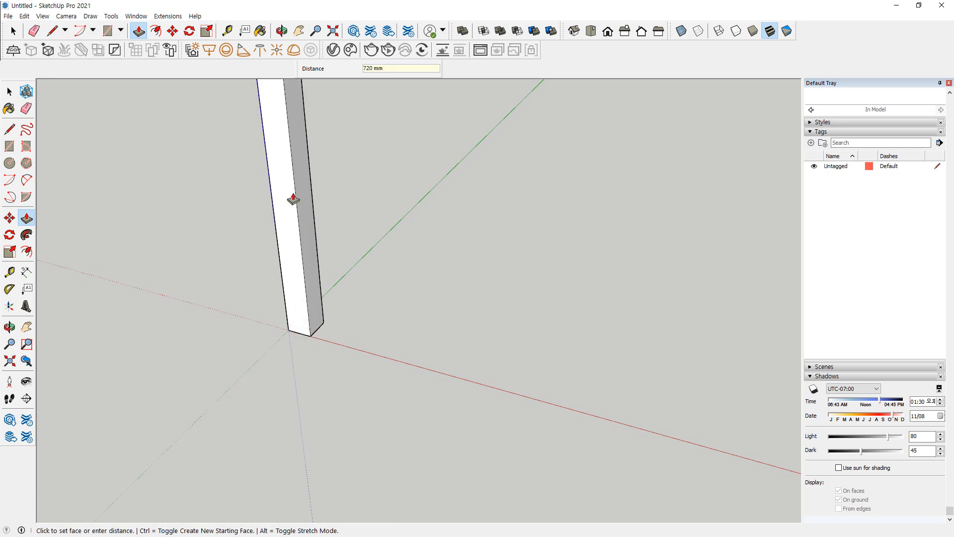
# Select the leg's top face together with its four bounding edges
pyautogui.scroll(-2, 290, 287)
pyautogui.moveTo(366, 239); pyautogui.dragTo(366, 150, button='middle')
pyautogui.scroll(1, 365, 151)
pyautogui.moveTo(466, 187); pyautogui.dragTo(576, 198, button='middle')
pyautogui.scroll(5, 546, 192)
pyautogui.press('space')
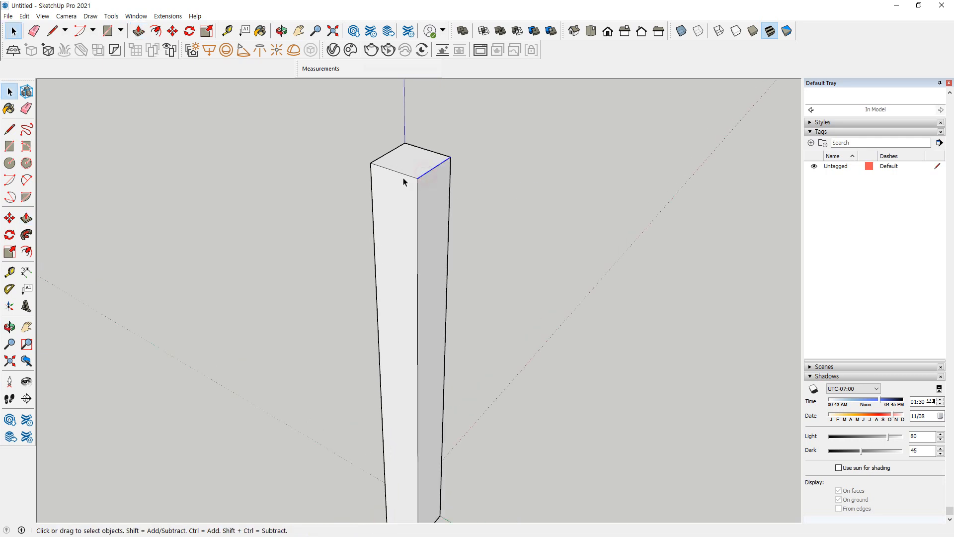
pyautogui.click(404, 180)
pyautogui.click(469, 195)
pyautogui.click(422, 171)
pyautogui.doubleClick(409, 162)
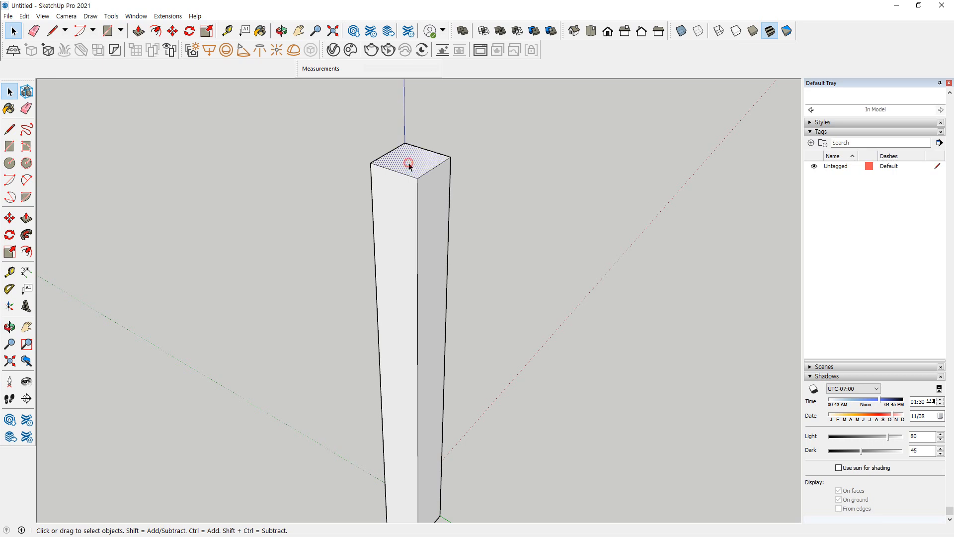
pyautogui.moveTo(446, 153)
pyautogui.mouseDown()
pyautogui.moveTo(408, 184)
pyautogui.moveTo(373, 168)
pyautogui.moveTo(446, 155)
pyautogui.mouseUp()
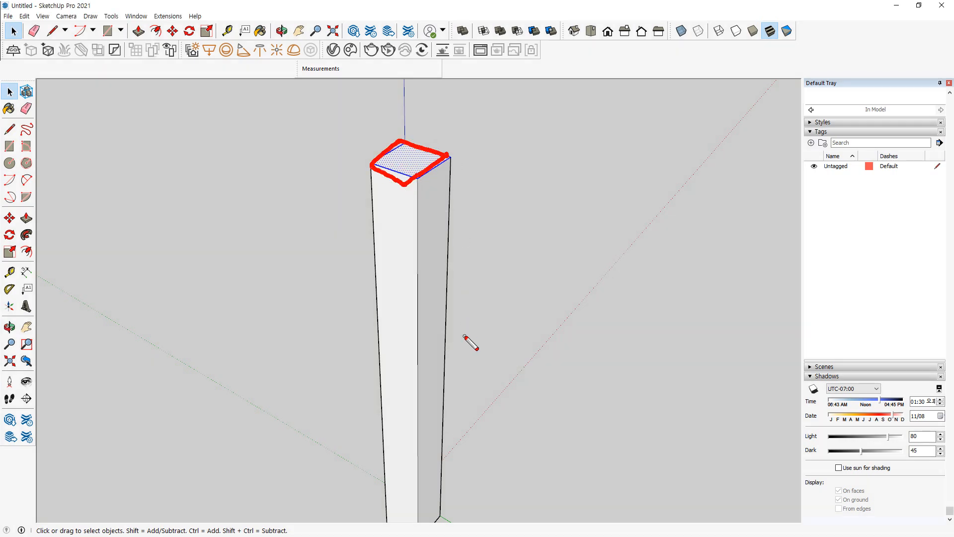
pyautogui.press('Escape')
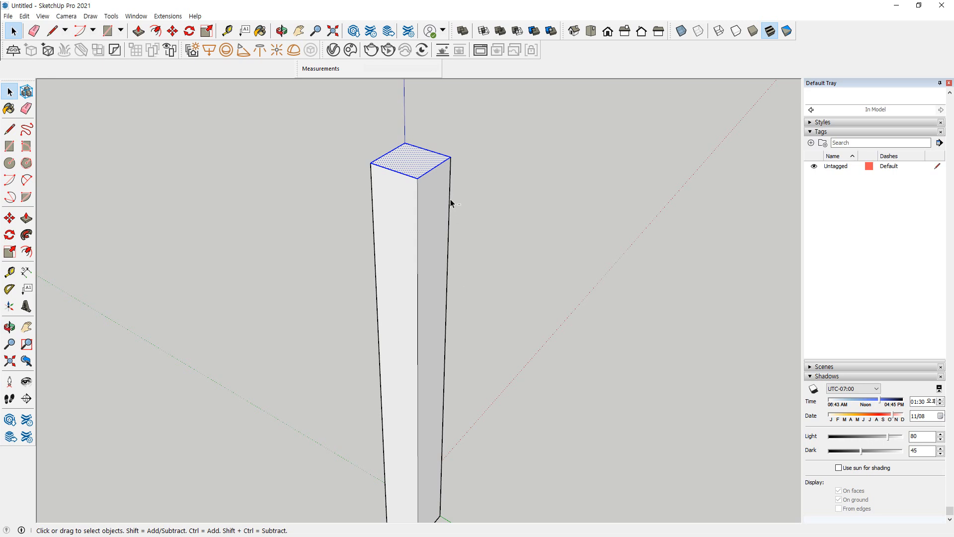
# Copy the two adjoining outer edges of the leg's top face 100 mm straight down along the leg
pyautogui.keyDown('shift'); pyautogui.moveTo(426, 134); pyautogui.dragTo(387, 157); pyautogui.keyUp('shift')
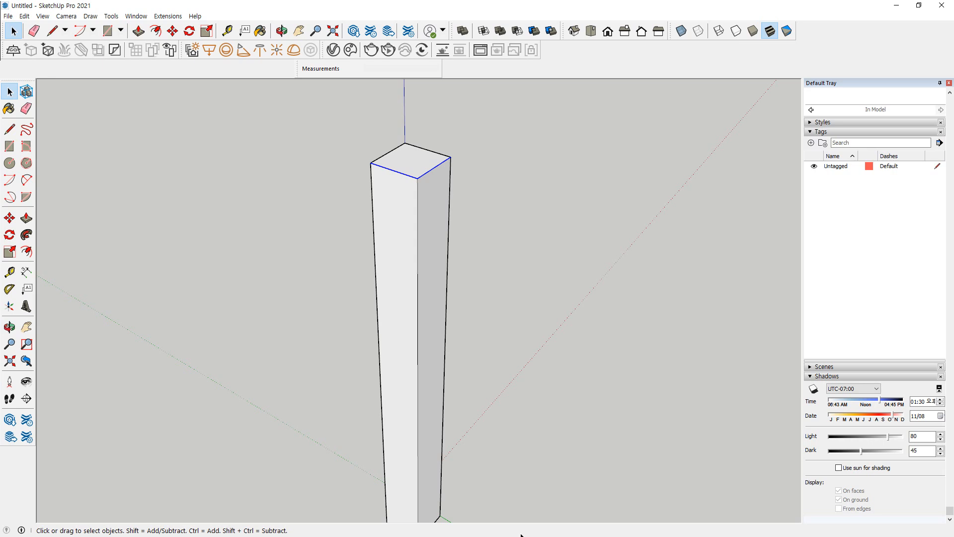
pyautogui.keyDown('ctrl'); pyautogui.keyDown('shift'); pyautogui.moveTo(432, 120); pyautogui.dragTo(394, 151); pyautogui.keyUp('shift'); pyautogui.keyUp('ctrl')
pyautogui.press('m')
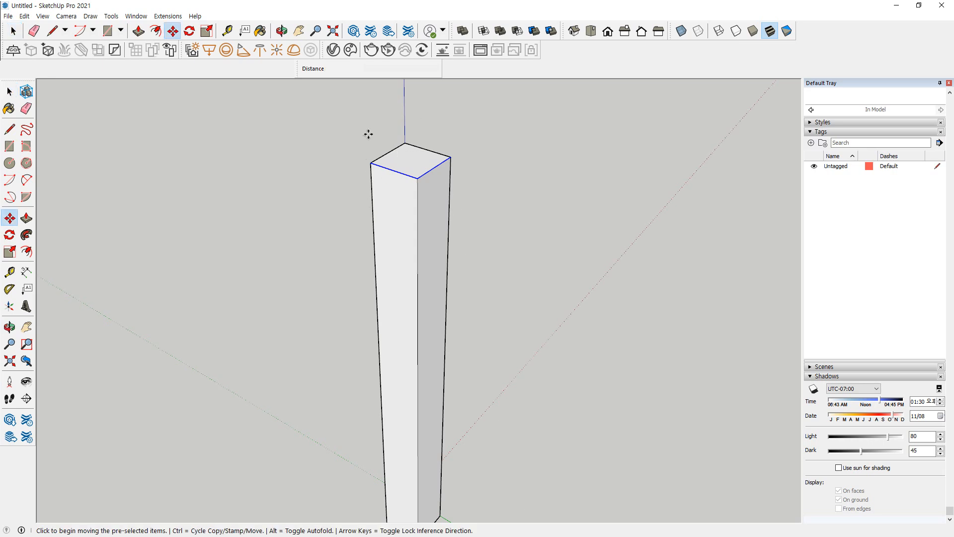
pyautogui.click(414, 182)
pyautogui.press('ctrl')
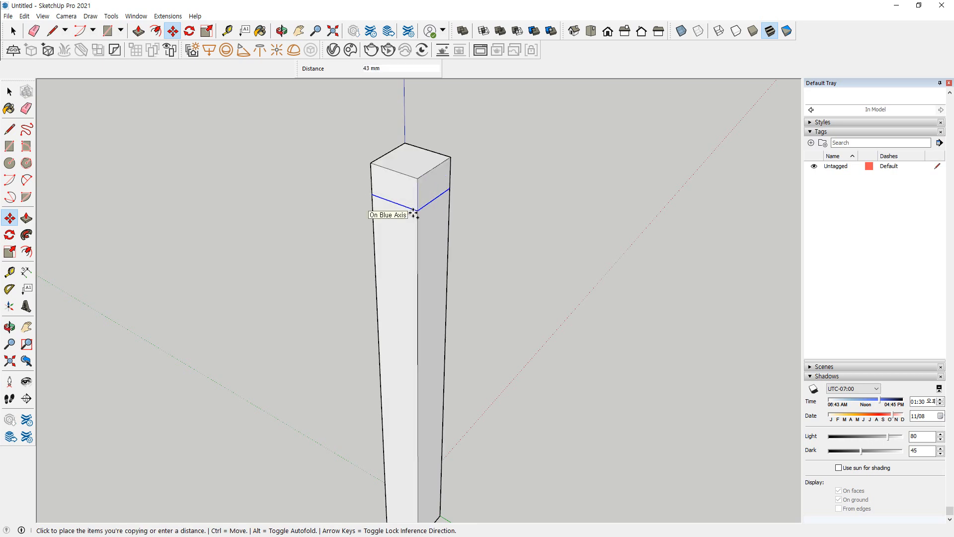
pyautogui.write('1')
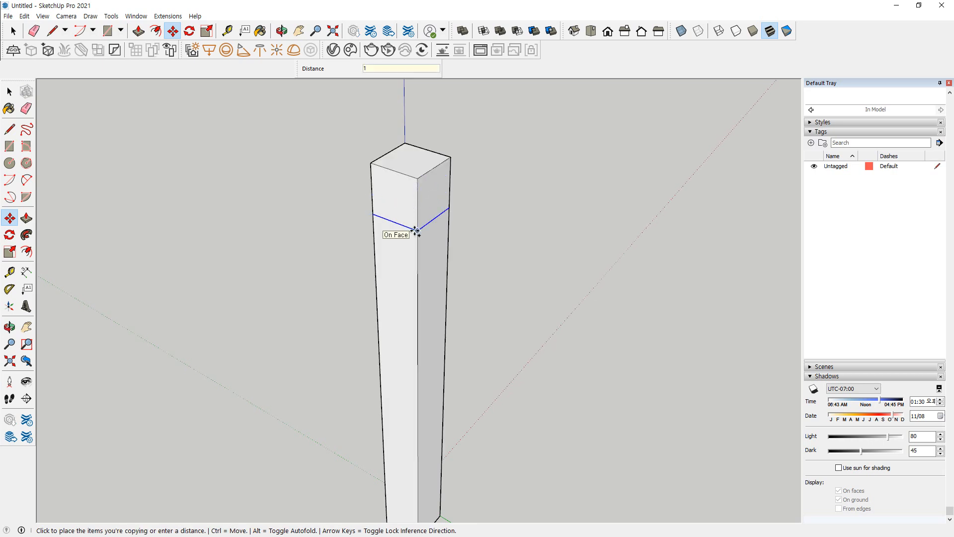
pyautogui.write('00')
pyautogui.press('Return')
# Move the leg's bottom edge that crosses the red axis 30 mm inward along the red axis to taper that side
pyautogui.moveTo(496, 295); pyautogui.dragTo(278, 273, button='middle')
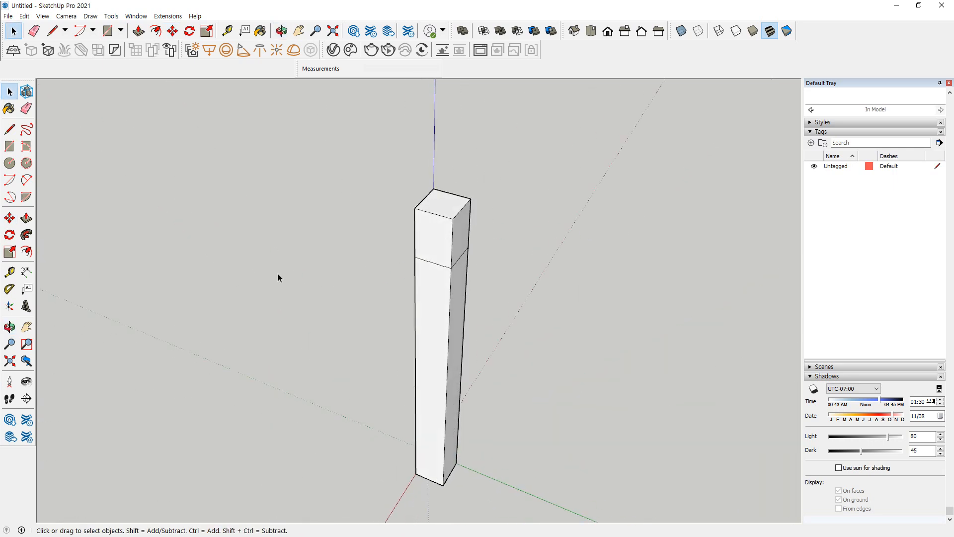
pyautogui.scroll(6, 398, 491)
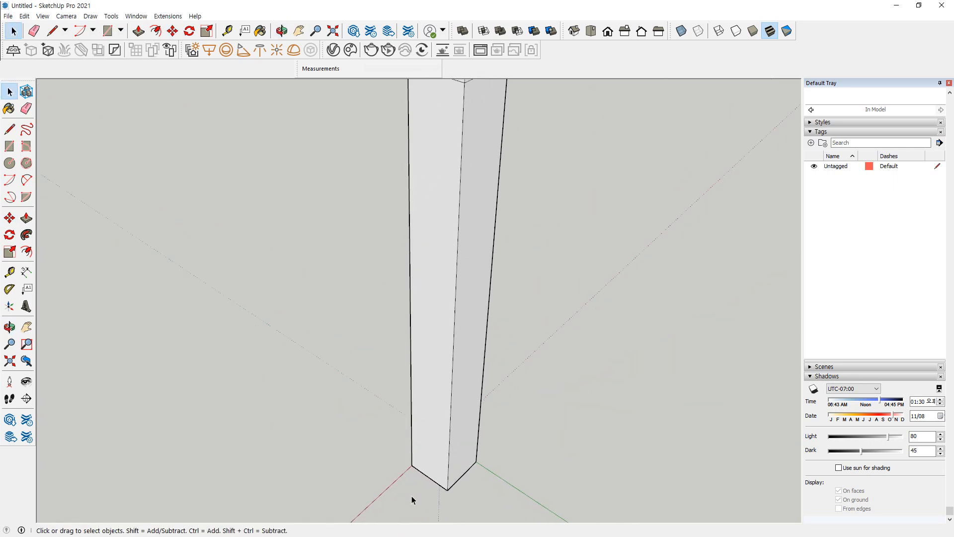
pyautogui.moveTo(458, 490)
pyautogui.keyDown('shift'); pyautogui.mouseDown(button='middle')
pyautogui.moveTo(395, 436)
pyautogui.moveTo(407, 450)
pyautogui.mouseUp(button='middle'); pyautogui.keyUp('shift')
pyautogui.hotkey('ctrl', 'shift', '3')
pyautogui.moveTo(431, 453); pyautogui.dragTo(475, 421)
pyautogui.moveTo(462, 416); pyautogui.dragTo(475, 434)
pyautogui.click(406, 437)
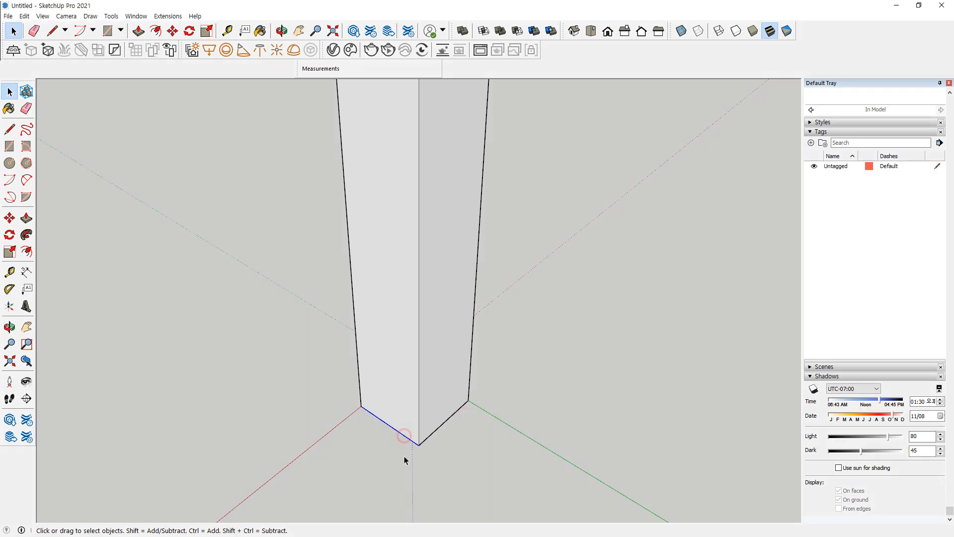
pyautogui.press('m')
pyautogui.click(419, 444)
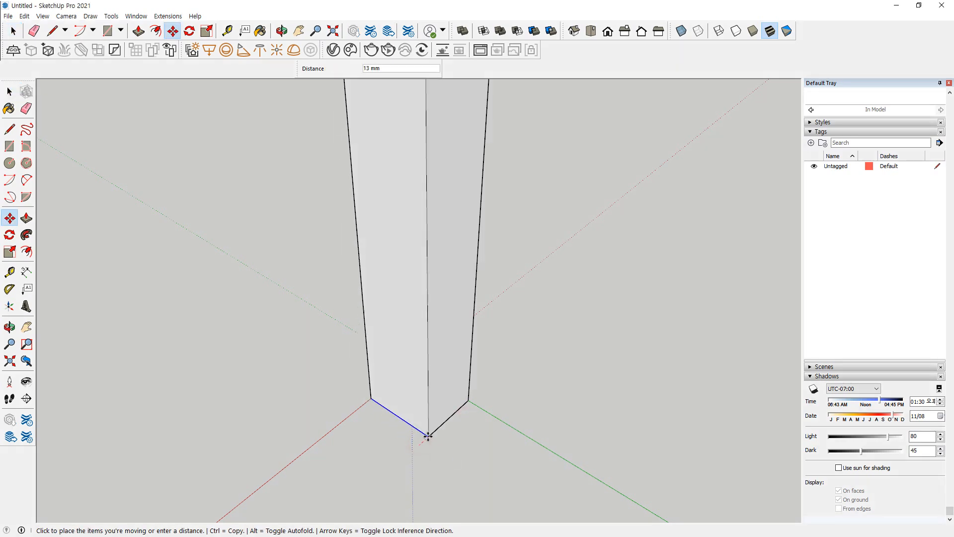
pyautogui.press('Return')
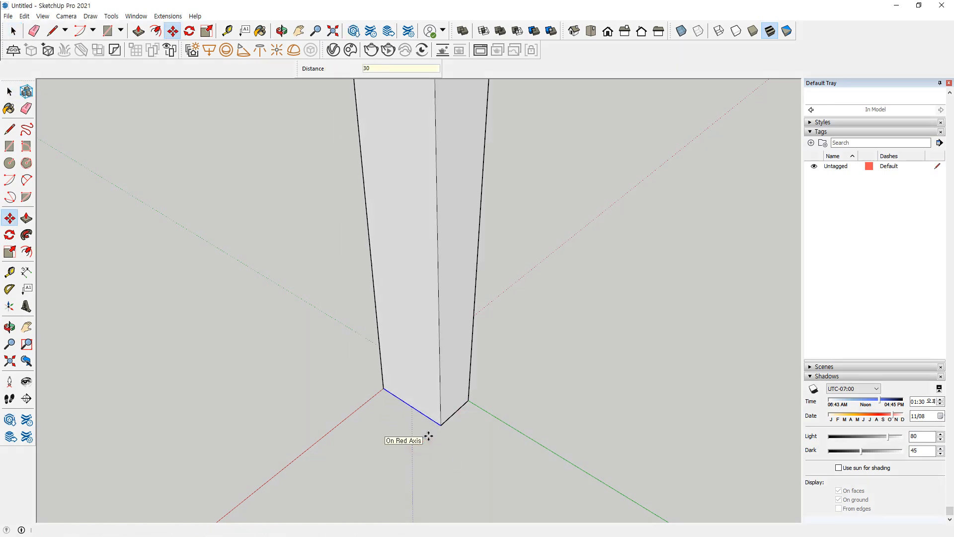
pyautogui.press('space')
# Move the adjacent bottom edge of the leg 30 mm inward along the green axis to taper the second side
pyautogui.click(458, 410)
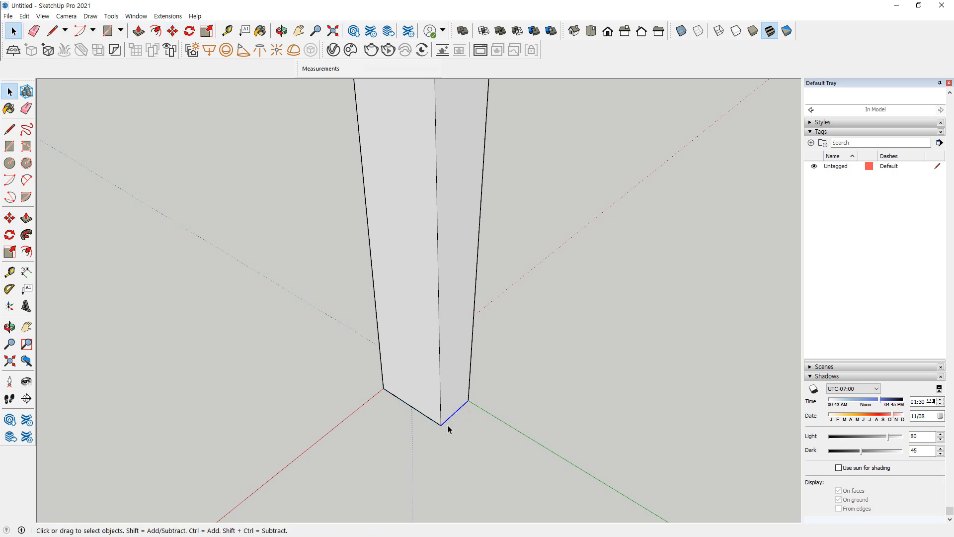
pyautogui.press('m')
pyautogui.click(440, 424)
pyautogui.write('30')
pyautogui.press('Return')
pyautogui.press('space')
# Make the whole tapered leg a group and clear the selection
pyautogui.scroll(-3, 323, 423)
pyautogui.scroll(-3, 278, 425)
pyautogui.moveTo(264, 425); pyautogui.dragTo(481, 431, button='middle')
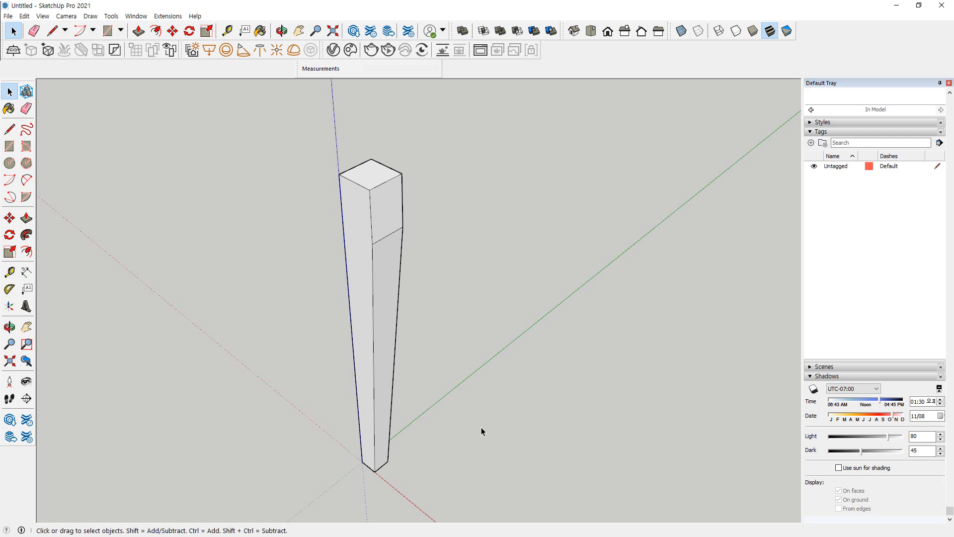
pyautogui.click(368, 176)
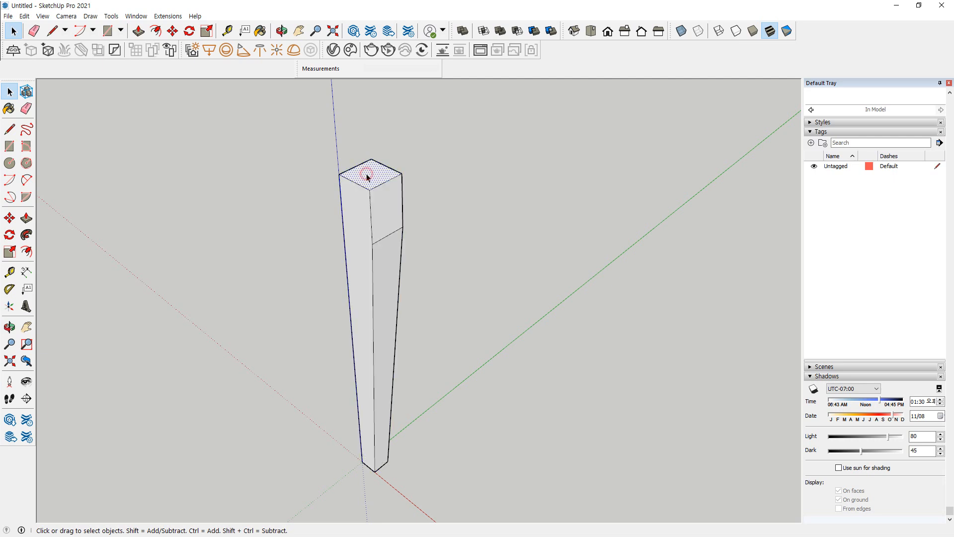
pyautogui.tripleClick(366, 179)
pyautogui.rightClick(367, 178)
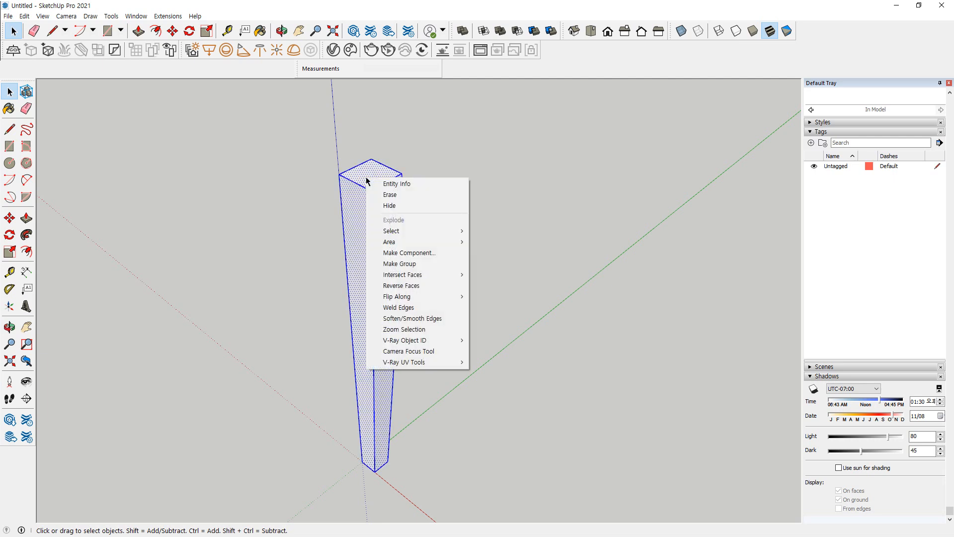
pyautogui.click(388, 265)
pyautogui.click(520, 313)
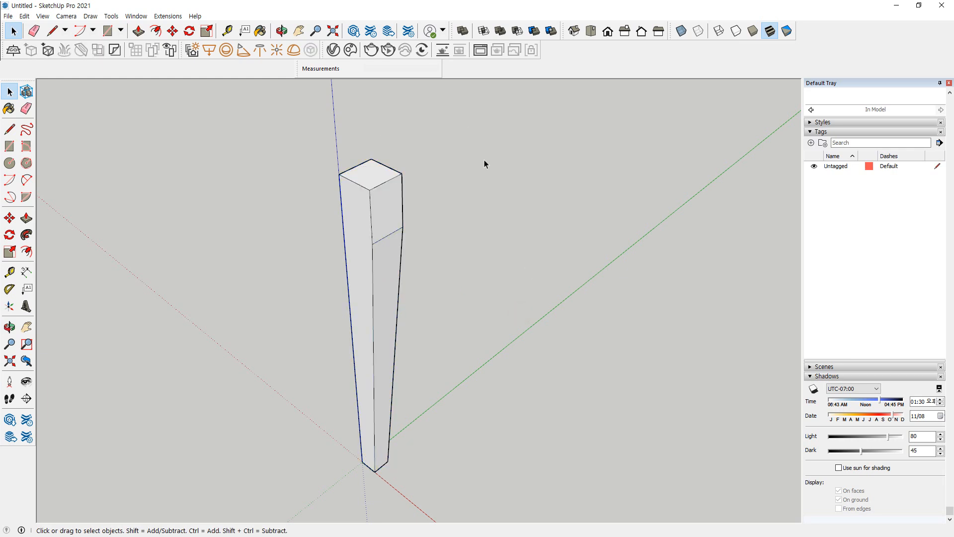
# Draw a horizontal 1200 by 750 mm rectangle from the leg's top corner on the blue axis for the tabletop
pyautogui.moveTo(466, 183); pyautogui.dragTo(428, 208, button='middle')
pyautogui.press('l')
pyautogui.press('r')
pyautogui.click(345, 190)
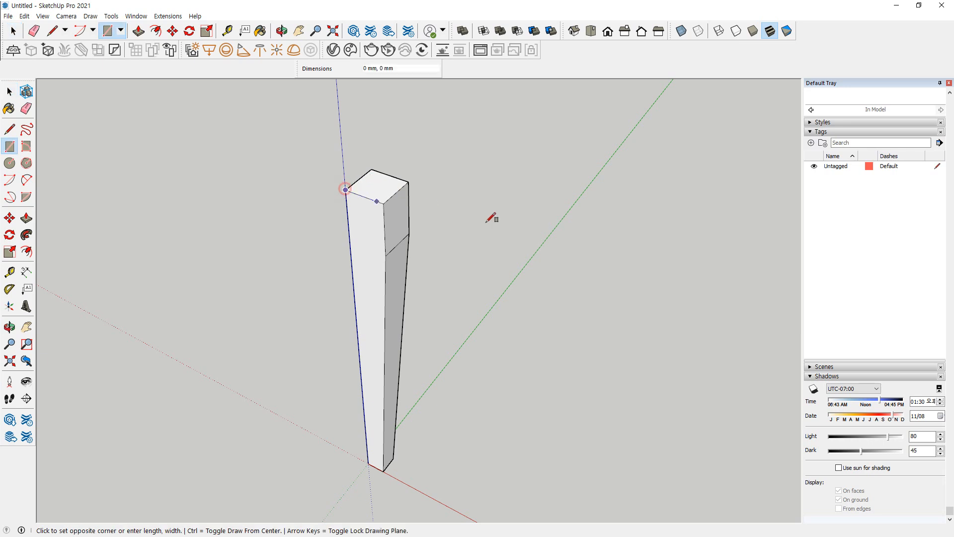
pyautogui.write('1200')
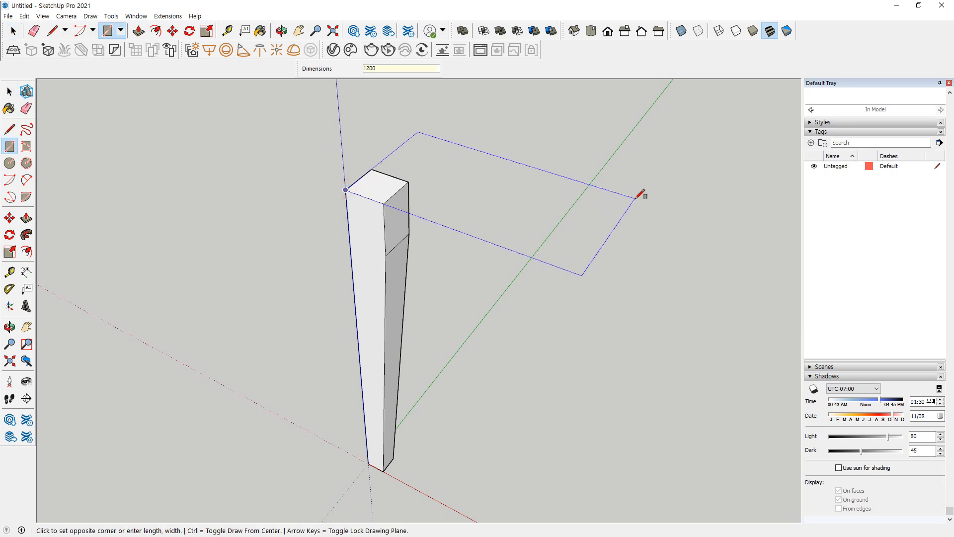
pyautogui.write(',750')
pyautogui.press('Return')
# Extrude the tabletop rectangle 30 mm upward
pyautogui.press('p')
pyautogui.click(612, 243)
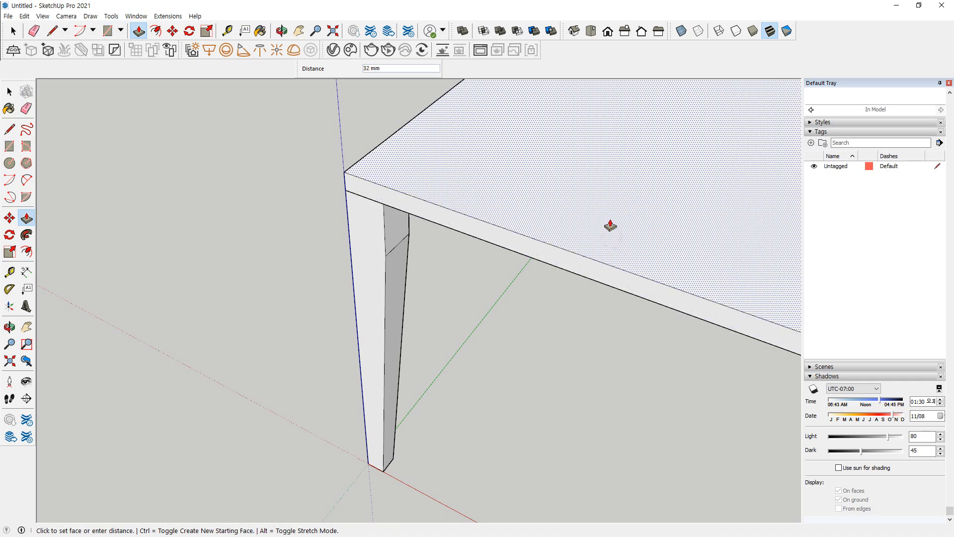
pyautogui.write('30')
pyautogui.press('Return')
pyautogui.press('space')
# Make the whole tabletop slab a group
pyautogui.moveTo(605, 252); pyautogui.dragTo(609, 180, button='middle')
pyautogui.click(577, 158)
pyautogui.tripleClick(577, 157)
pyautogui.rightClick(577, 156)
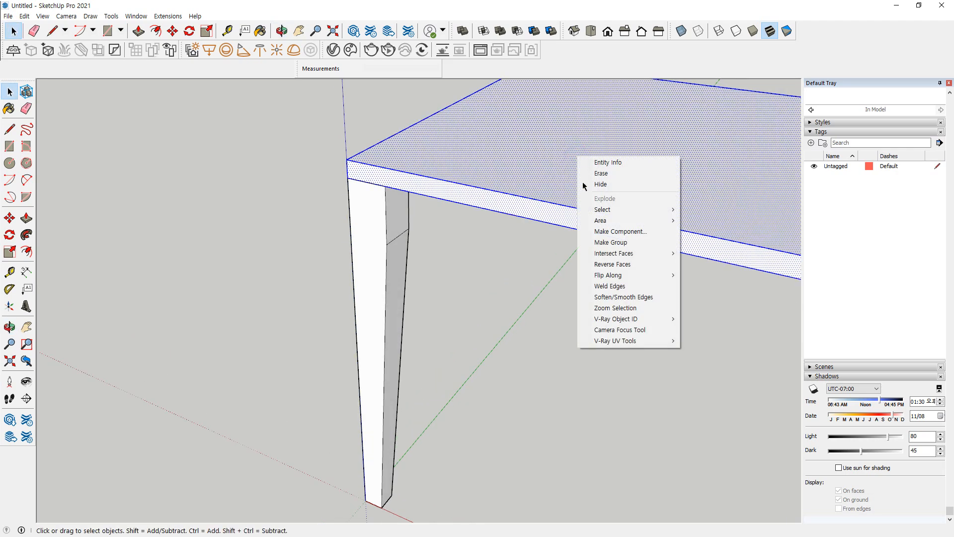
pyautogui.click(611, 242)
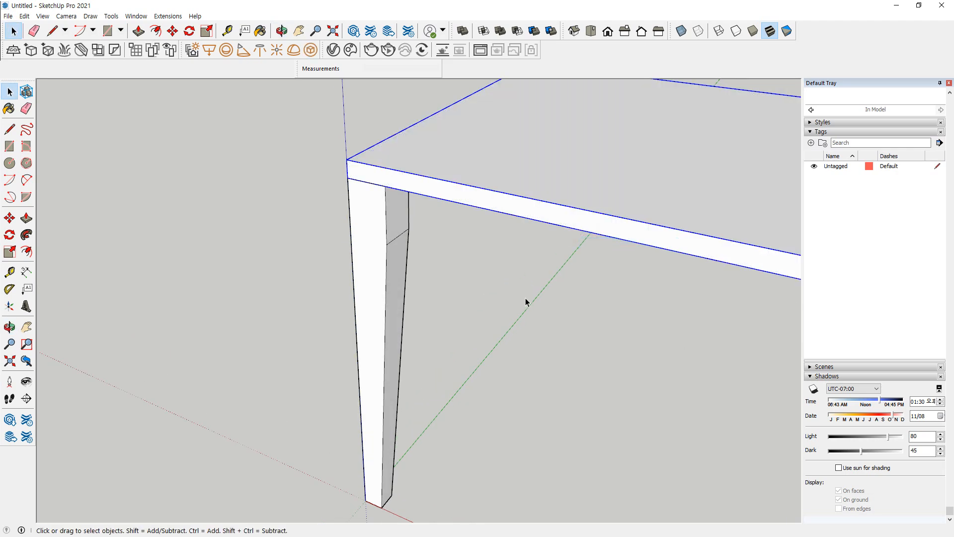
# Copy the leg group along the red axis so its outer top corner meets the tabletop's far lower corner
pyautogui.scroll(-4, 524, 301)
pyautogui.keyDown('shift'); pyautogui.moveTo(613, 285); pyautogui.dragTo(271, 188, button='middle'); pyautogui.keyUp('shift')
pyautogui.press('space')
pyautogui.click(165, 194)
pyautogui.press('m')
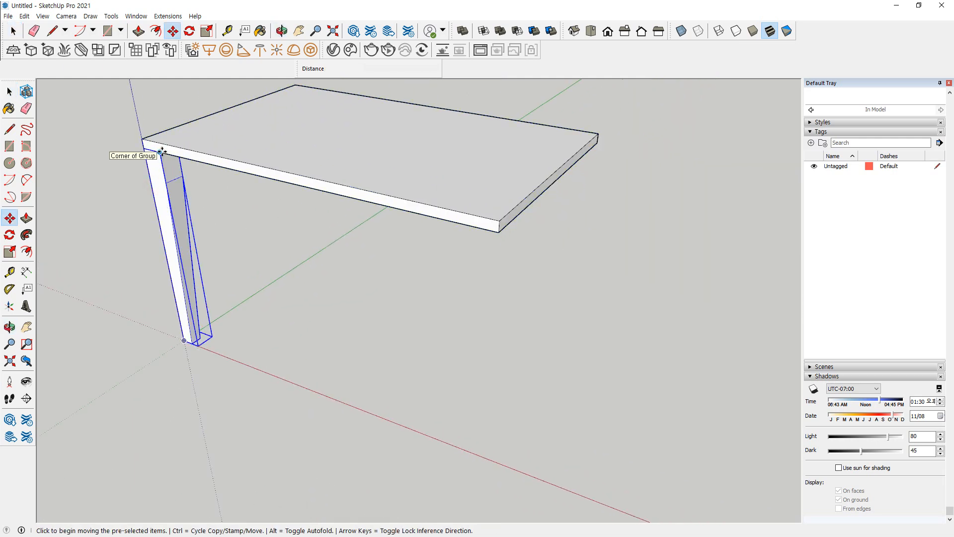
pyautogui.click(161, 151)
pyautogui.press('ctrl')
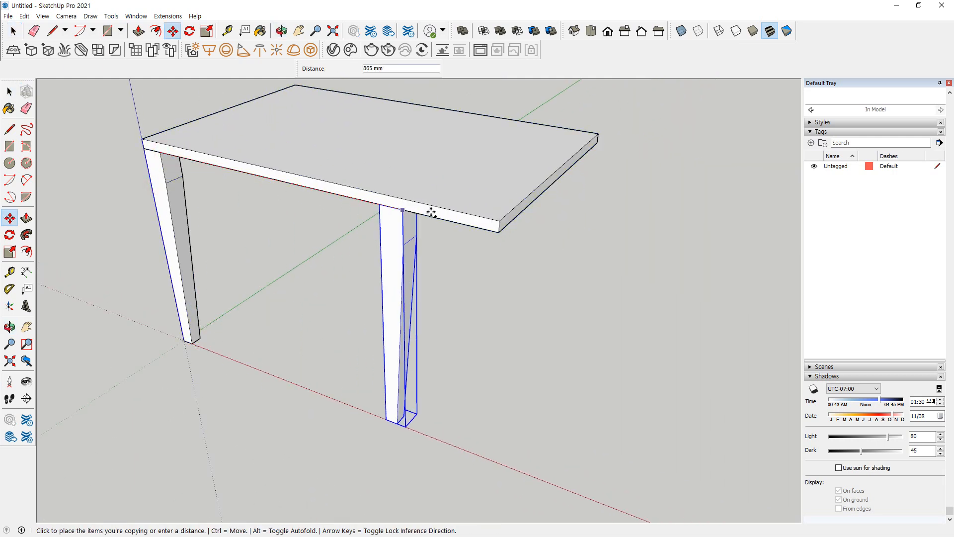
pyautogui.click(497, 232)
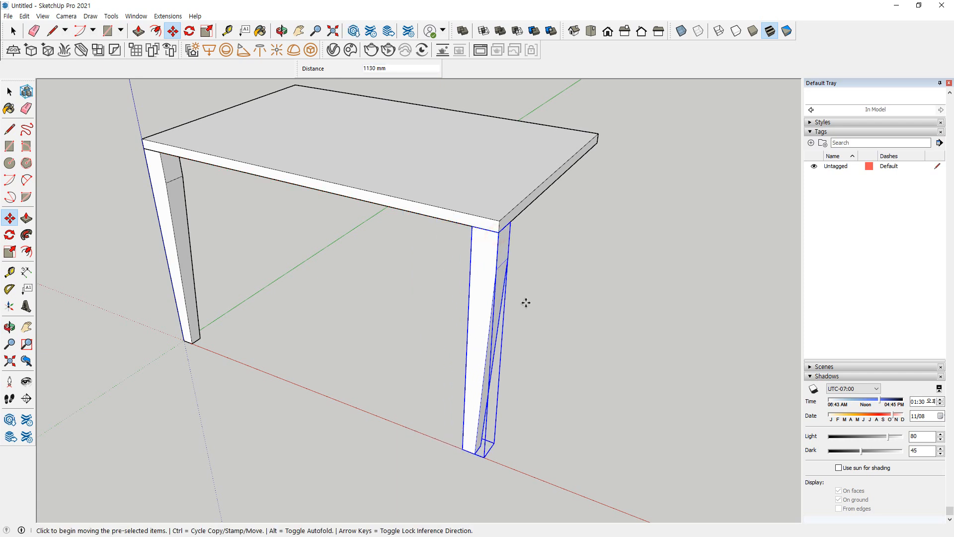
# Mirror the copied leg by scaling it -1 along the red axis
pyautogui.press('s')
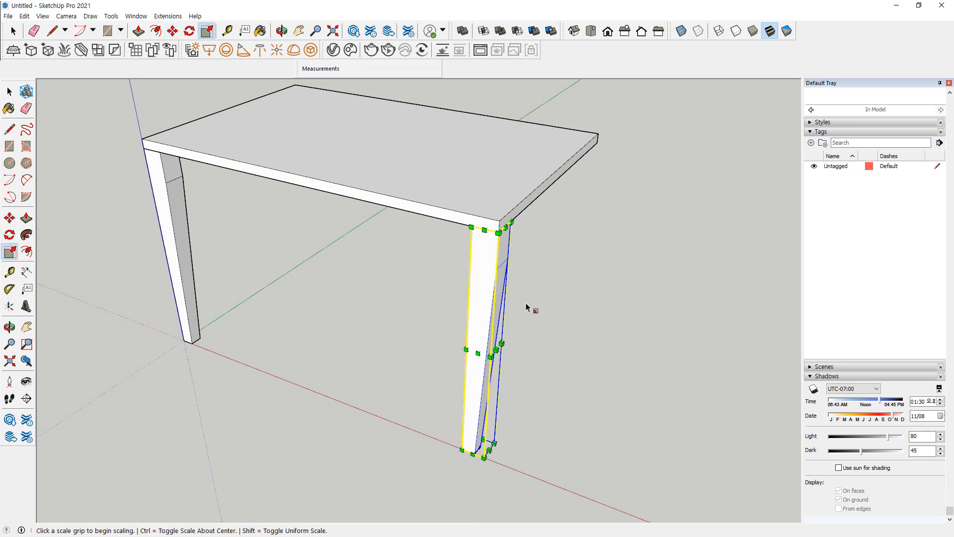
pyautogui.click(496, 349)
pyautogui.write('-1')
pyautogui.press('Return')
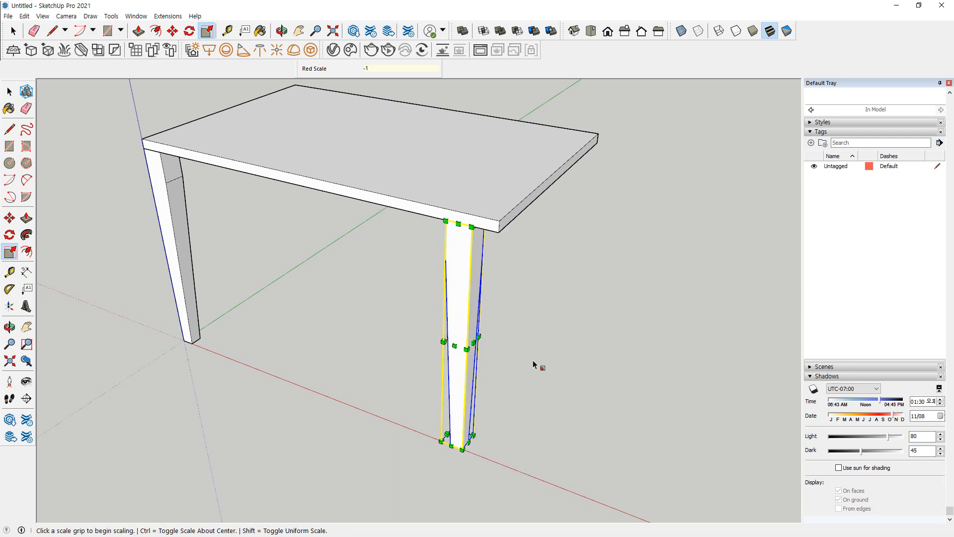
# Move the mirrored leg back along the red axis so its top corner meets the tabletop's lower corner
pyautogui.press('space')
pyautogui.press('m')
pyautogui.scroll(2, 492, 248)
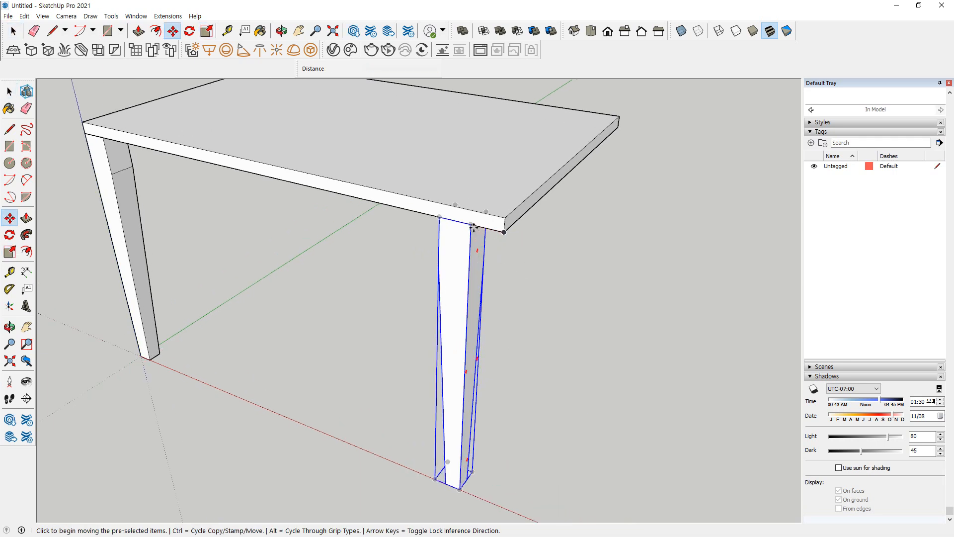
pyautogui.click(501, 230)
pyautogui.click(501, 234)
pyautogui.press('space')
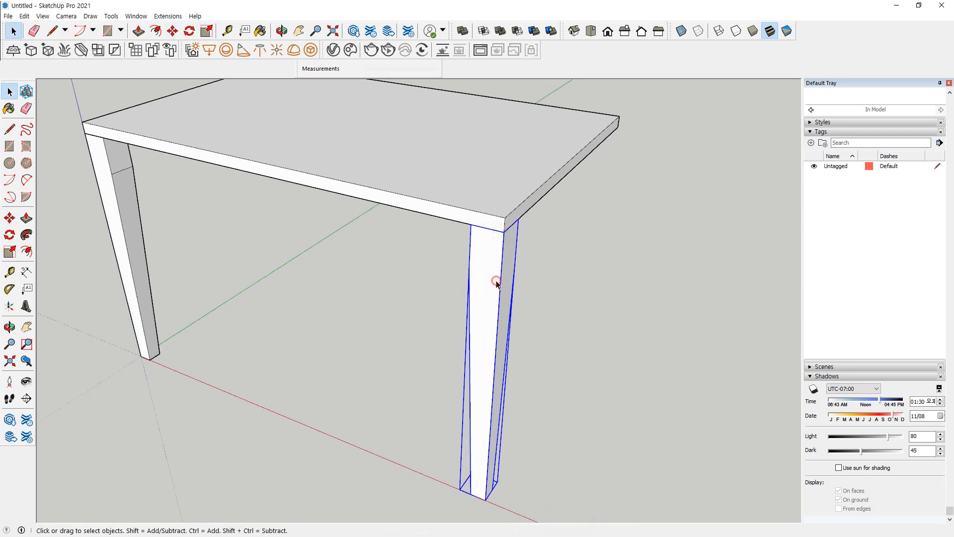
# Copy both legs along the green axis so they meet the tabletop corners on the opposite long side
pyautogui.keyDown('shift'); pyautogui.click(121, 206); pyautogui.keyUp('shift')
pyautogui.moveTo(578, 269); pyautogui.dragTo(371, 247, button='middle')
pyautogui.press('m')
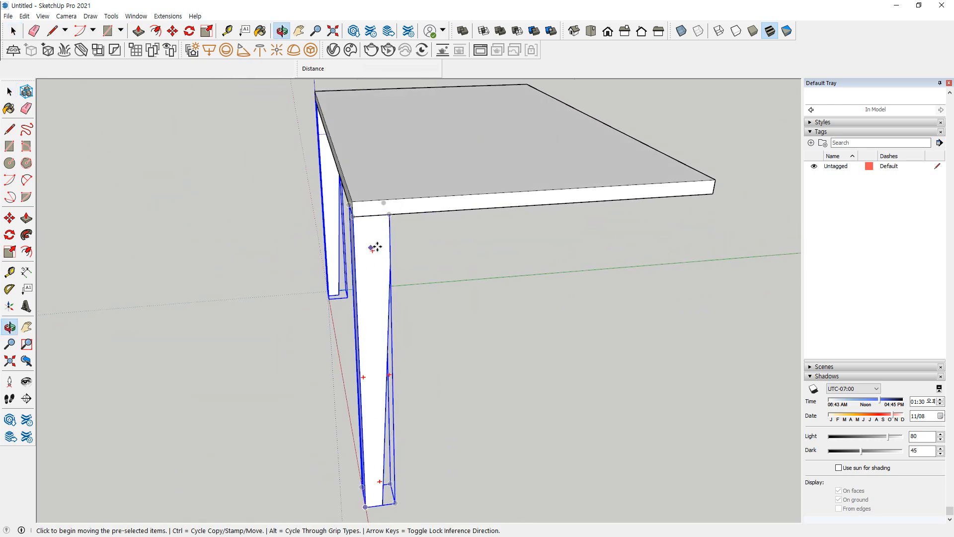
pyautogui.click(390, 214)
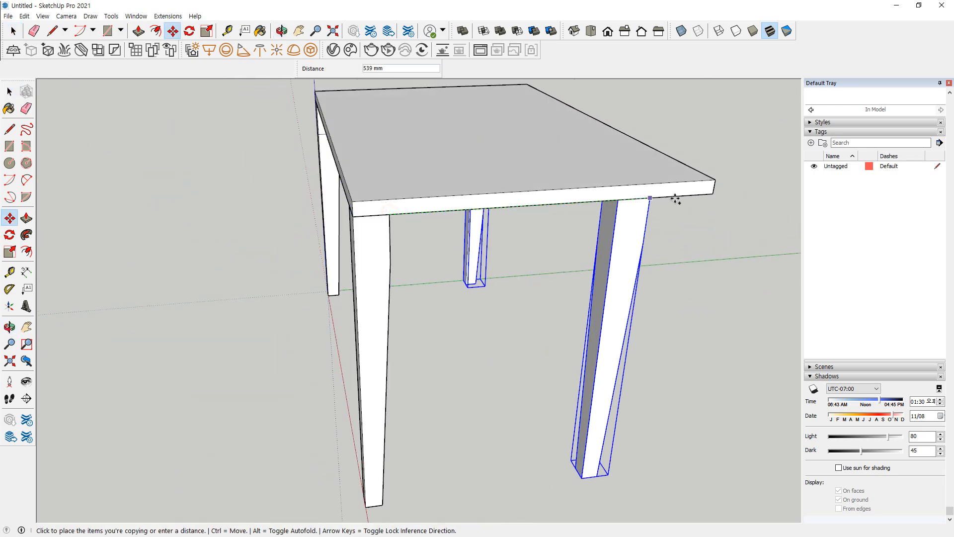
pyautogui.click(709, 195)
# Flip the two copied legs along the green direction so their tapered sides face the inside of the table
pyautogui.moveTo(709, 196)
pyautogui.mouseDown(button='middle')
pyautogui.moveTo(309, 287)
pyautogui.moveTo(472, 324)
pyautogui.moveTo(550, 294)
pyautogui.mouseUp(button='middle')
pyautogui.moveTo(535, 286); pyautogui.dragTo(694, 322)
pyautogui.moveTo(682, 306)
pyautogui.mouseDown()
pyautogui.moveTo(705, 323)
pyautogui.moveTo(685, 339)
pyautogui.mouseUp()
pyautogui.moveTo(546, 273); pyautogui.dragTo(552, 305)
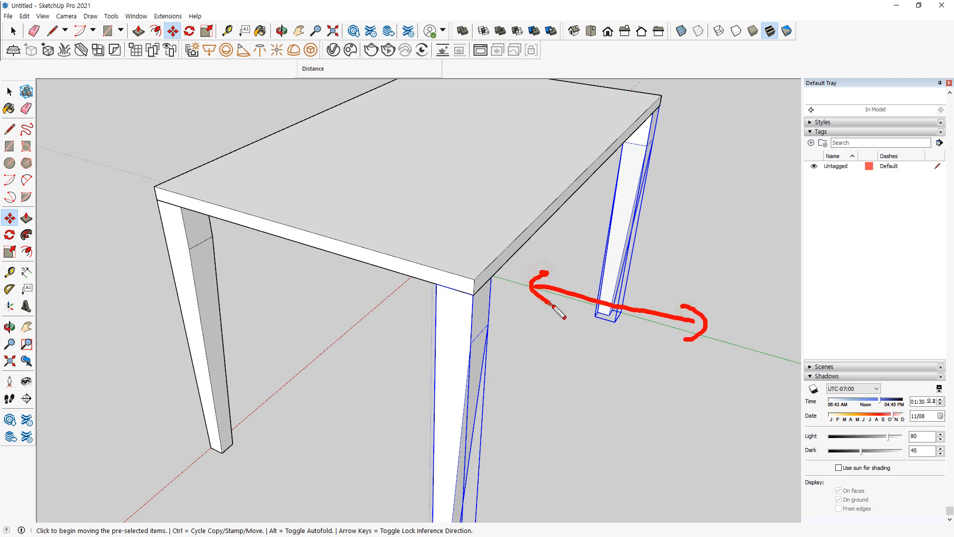
pyautogui.rightClick(476, 303)
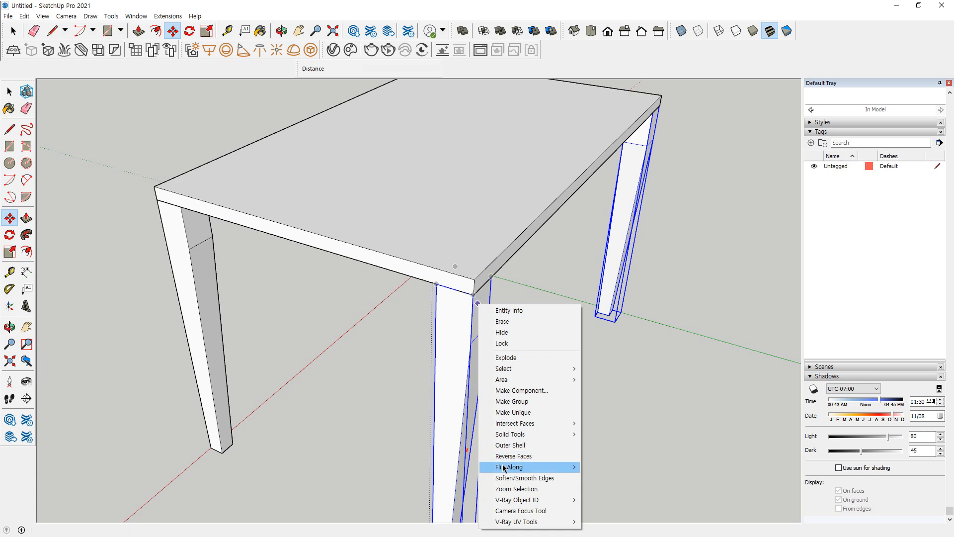
pyautogui.moveTo(504, 468)
pyautogui.click(617, 477)
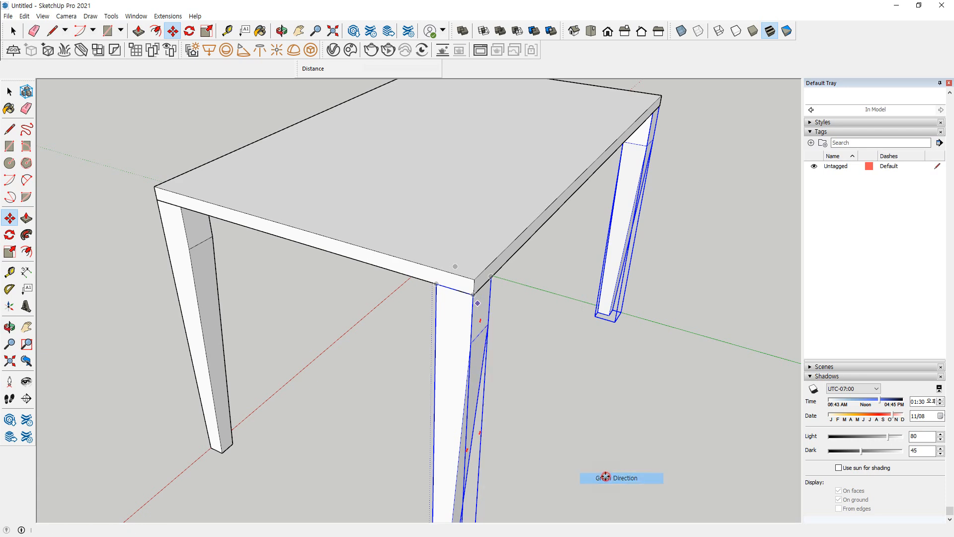
pyautogui.click(563, 378)
pyautogui.click(549, 343)
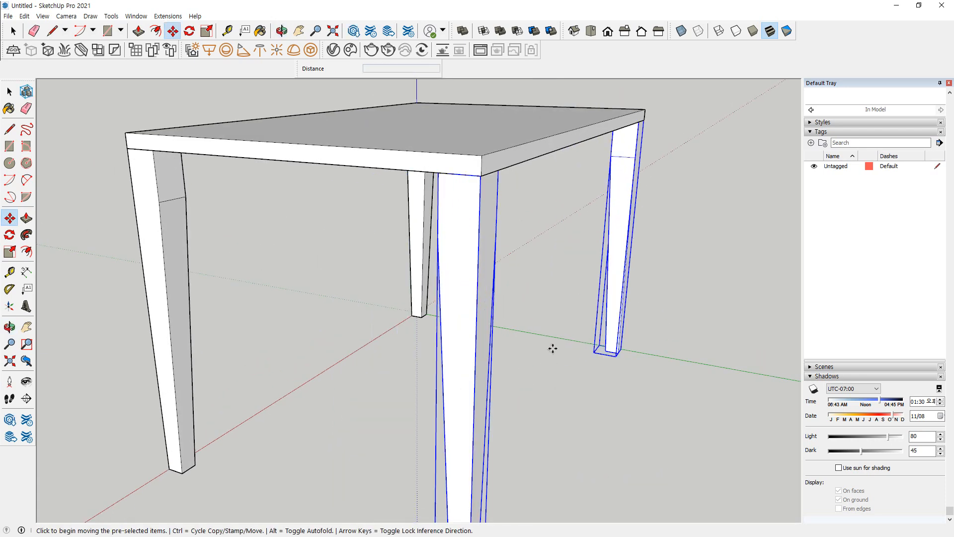
# Draw a 100 mm high apron rectangle between the two legs, directly under the tabletop's long edge along the red axis
pyautogui.moveTo(326, 345); pyautogui.dragTo(456, 208, button='middle')
pyautogui.click(454, 292)
pyautogui.moveTo(454, 291); pyautogui.dragTo(604, 374, button='middle')
pyautogui.moveTo(265, 340); pyautogui.dragTo(265, 172, button='middle')
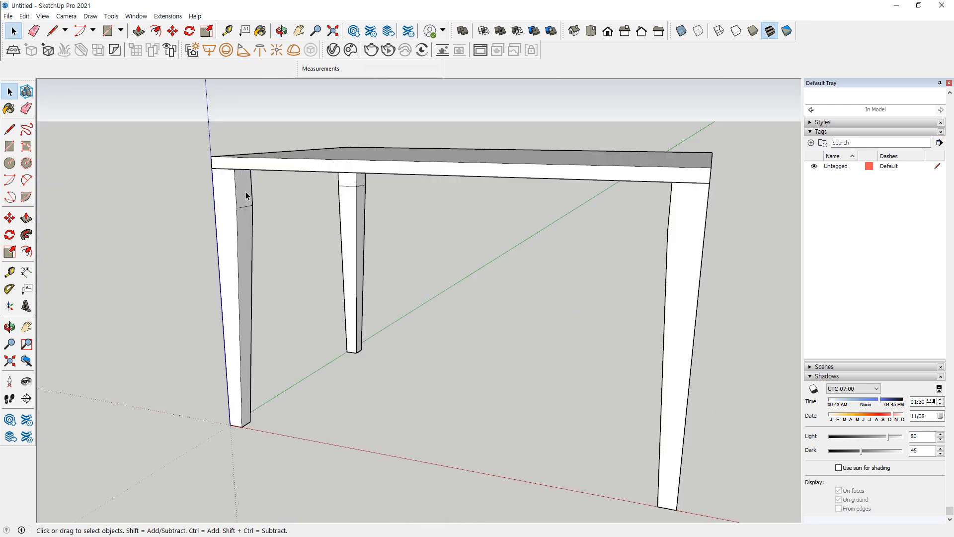
pyautogui.press('r')
pyautogui.click(234, 169)
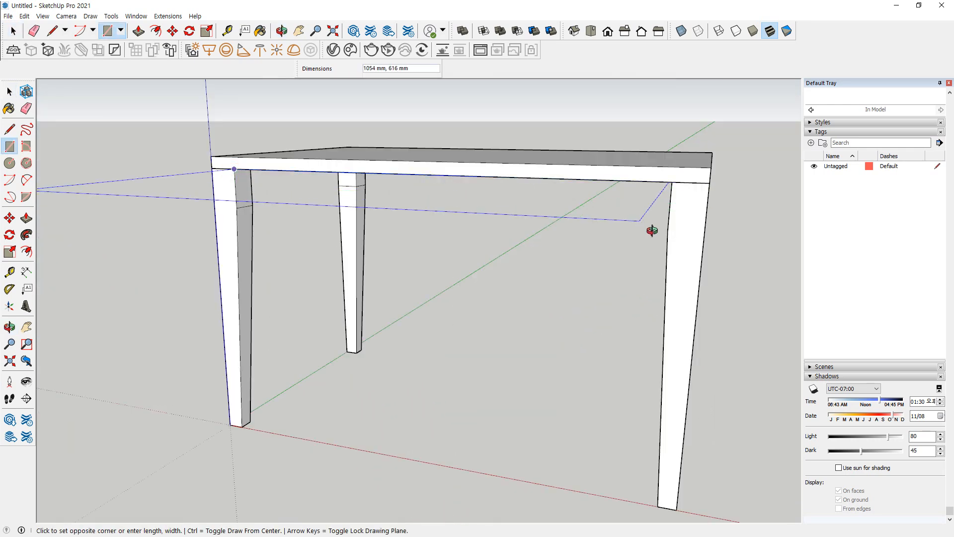
pyautogui.moveTo(643, 226); pyautogui.dragTo(709, 240, button='middle')
pyautogui.click(698, 242)
pyautogui.moveTo(594, 292); pyautogui.dragTo(259, 216, button='middle')
pyautogui.press('space')
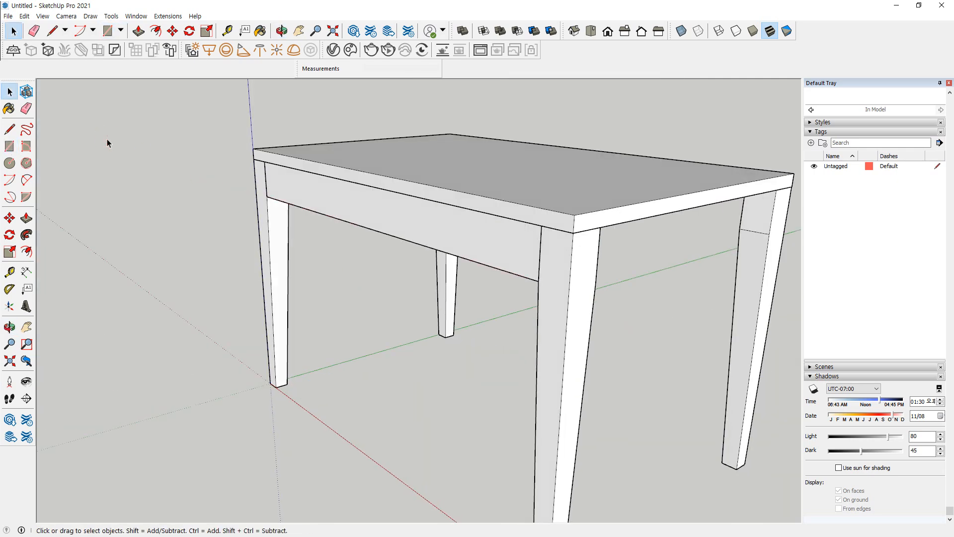
# Import the JPEG image 식탁.jpg for use as a texture
pyautogui.click(8, 16)
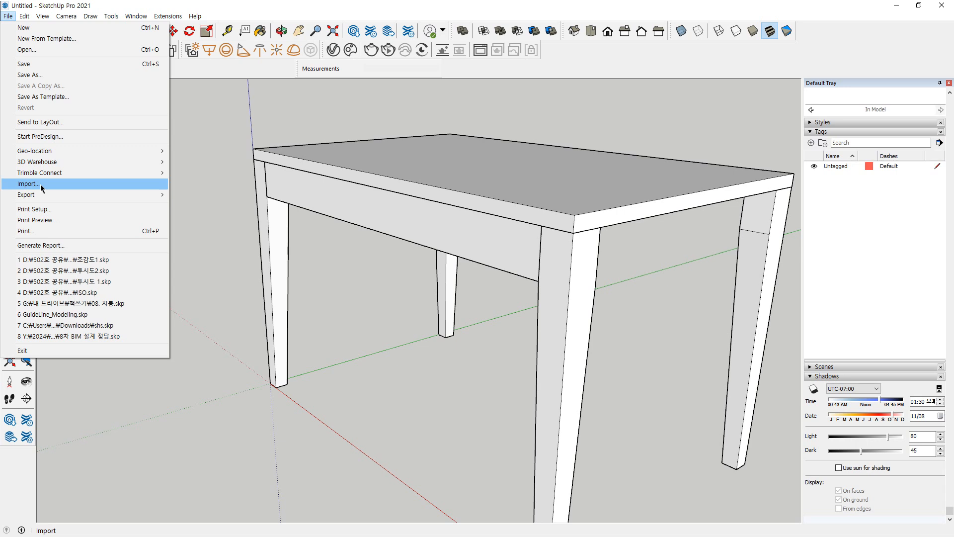
pyautogui.click(41, 184)
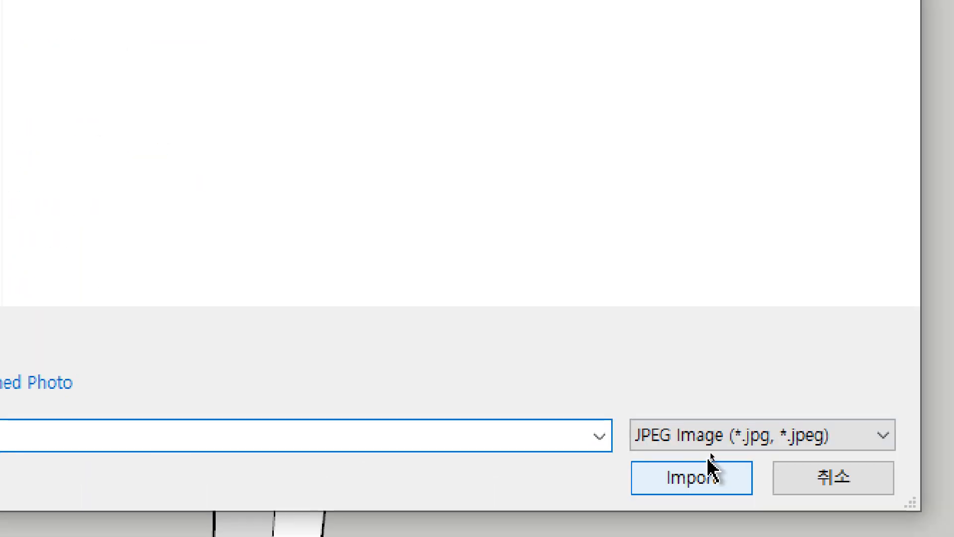
pyautogui.click(740, 449)
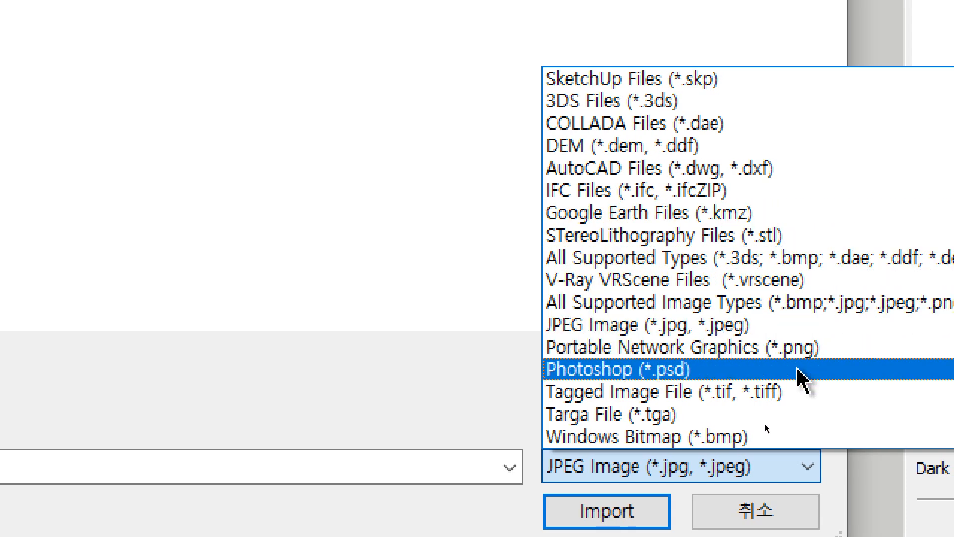
pyautogui.click(783, 330)
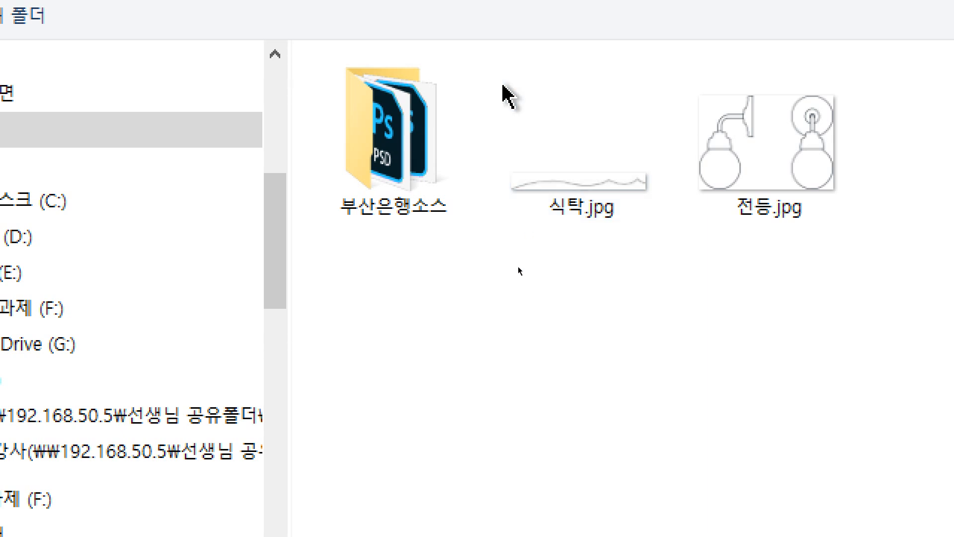
pyautogui.click(616, 221)
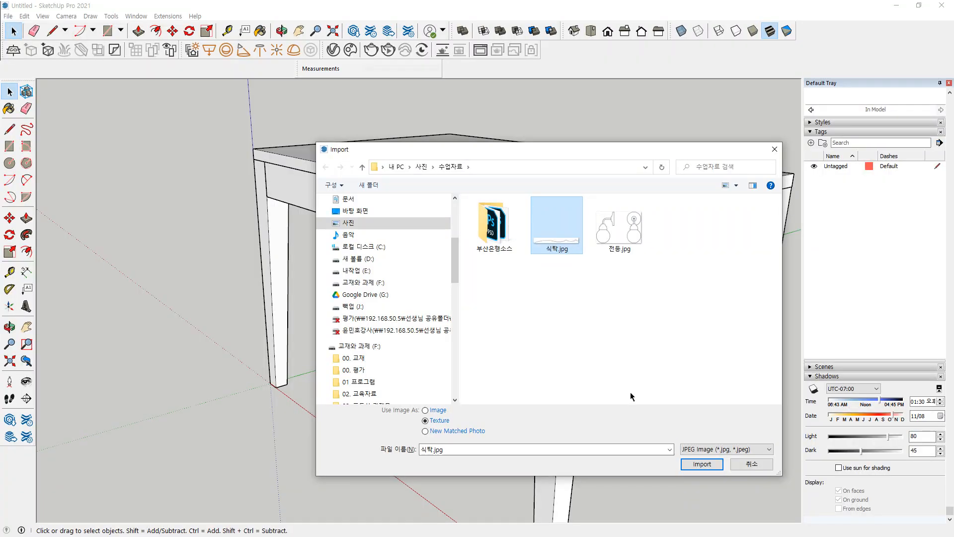
pyautogui.click(701, 463)
# Place the imported image on the apron face, from its lower corner at the origin-side leg up to its upper corner
pyautogui.scroll(4, 318, 231)
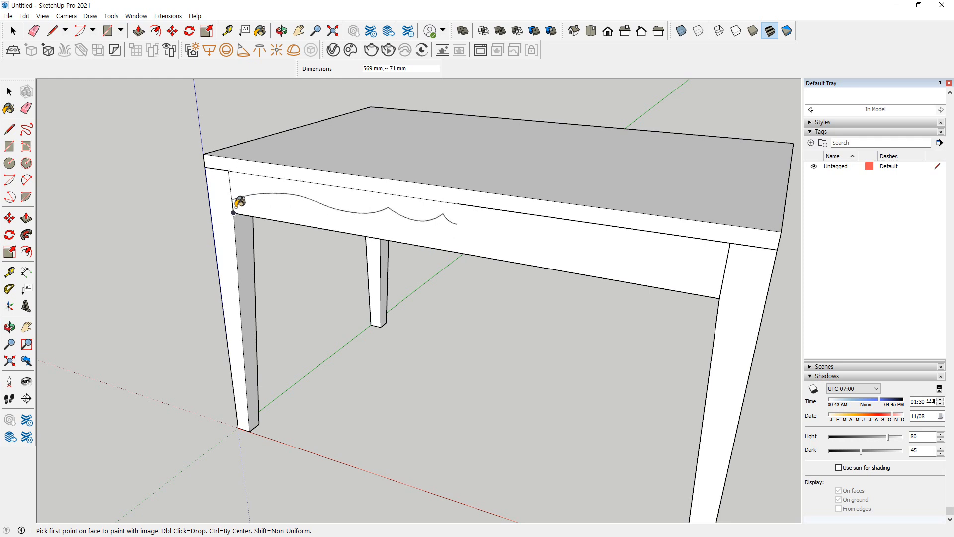
pyautogui.click(233, 212)
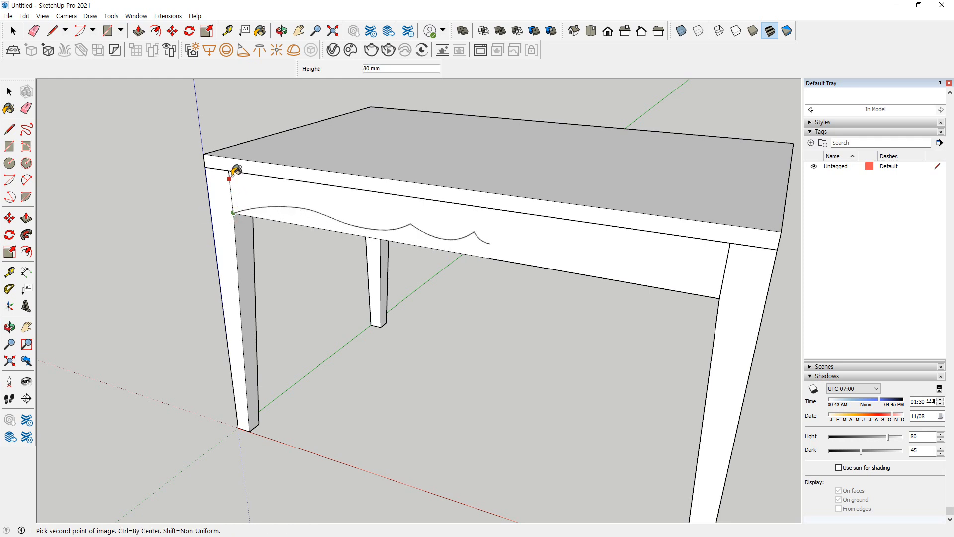
pyautogui.click(230, 169)
pyautogui.moveTo(501, 366)
pyautogui.mouseDown(button='middle')
pyautogui.moveTo(423, 286)
pyautogui.moveTo(490, 364)
pyautogui.mouseUp(button='middle')
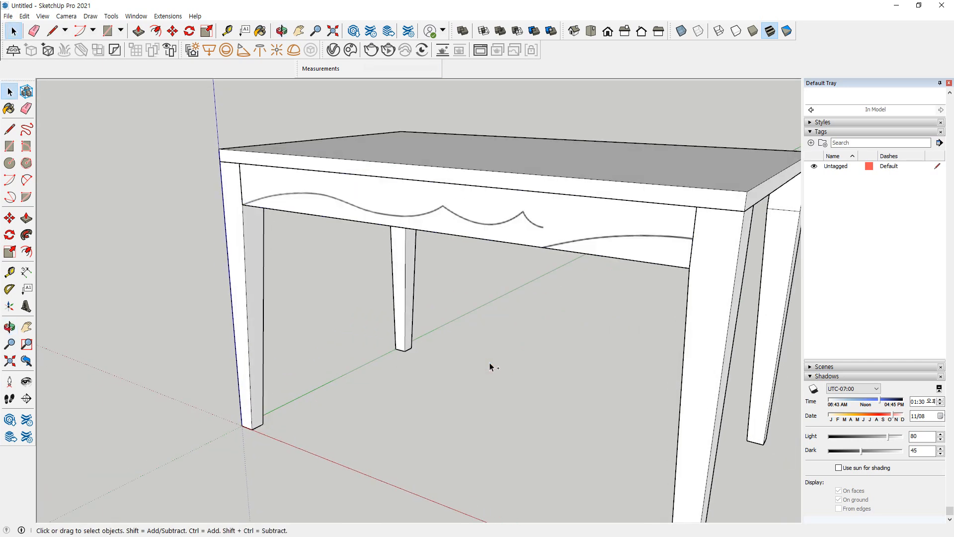
pyautogui.press('l')
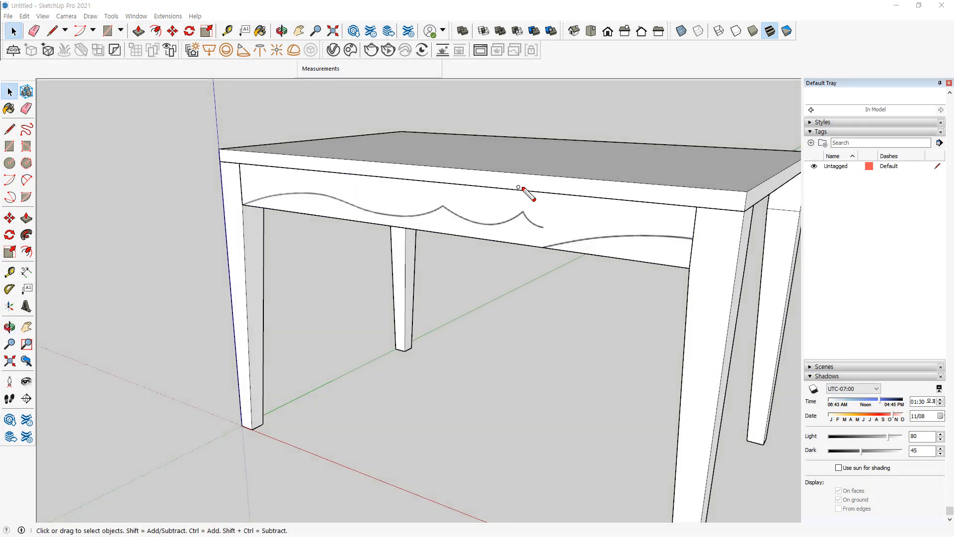
pyautogui.click(547, 193)
pyautogui.press('space')
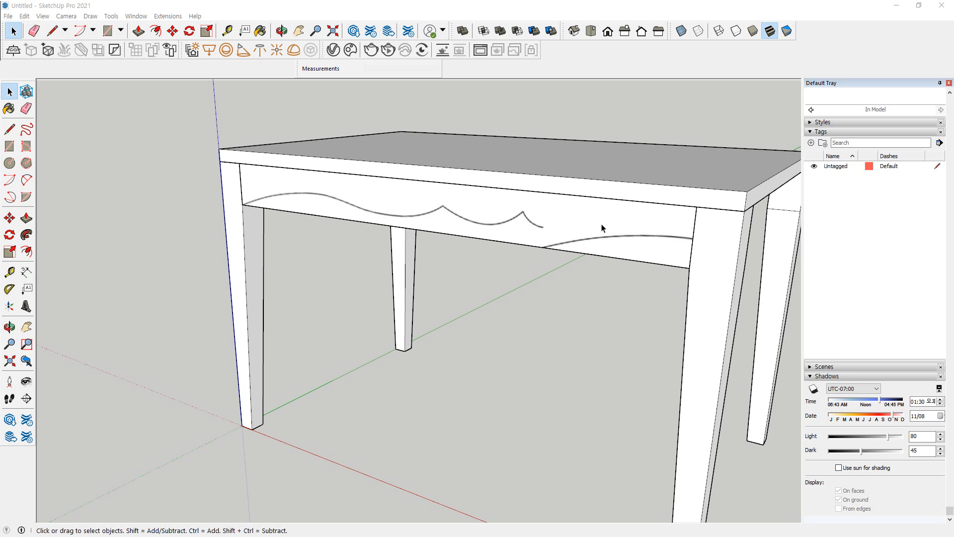
pyautogui.click(634, 318)
# Draw a rectangle about 260 by 100 mm on the apron, from its upper far corner to where the curve pattern restarts on the lower edge
pyautogui.press('r')
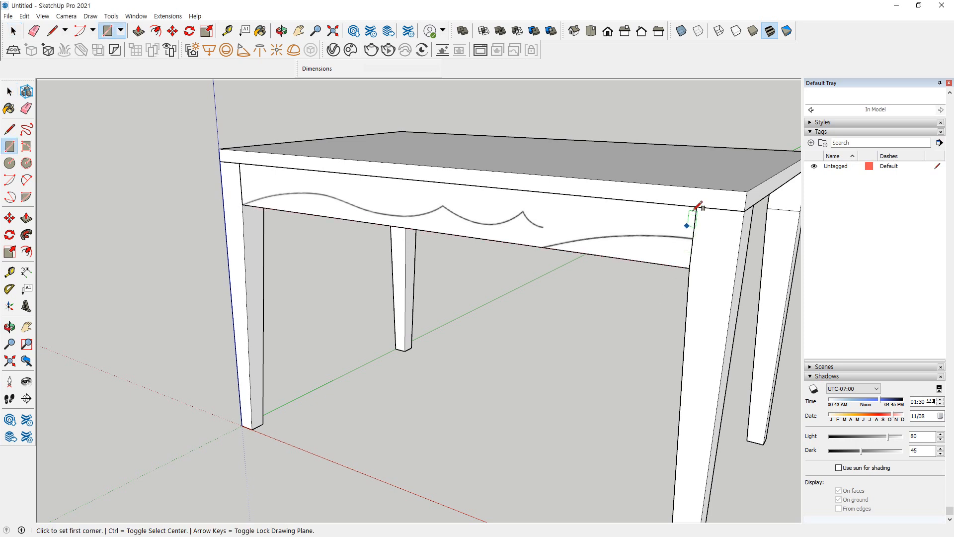
pyautogui.click(695, 206)
pyautogui.scroll(3, 557, 243)
pyautogui.scroll(2, 556, 244)
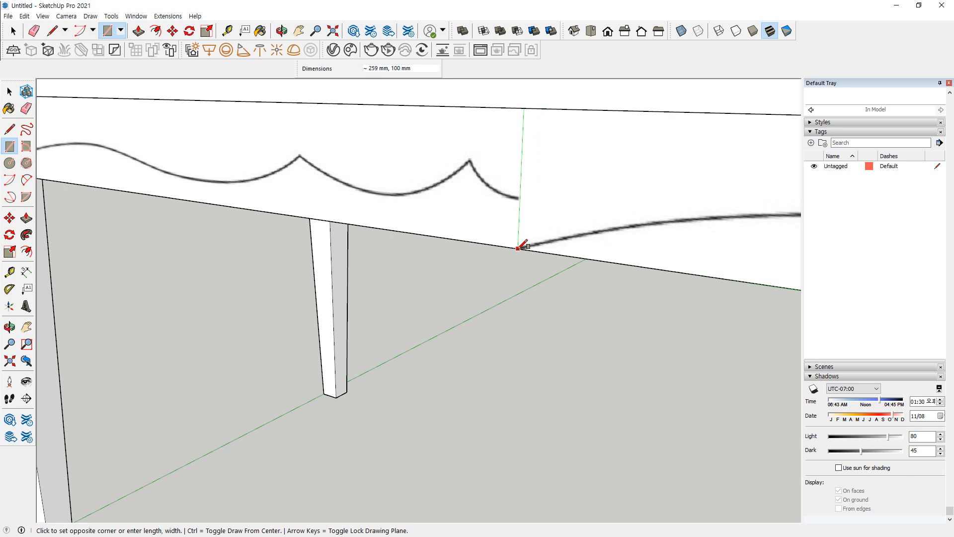
pyautogui.press('Escape')
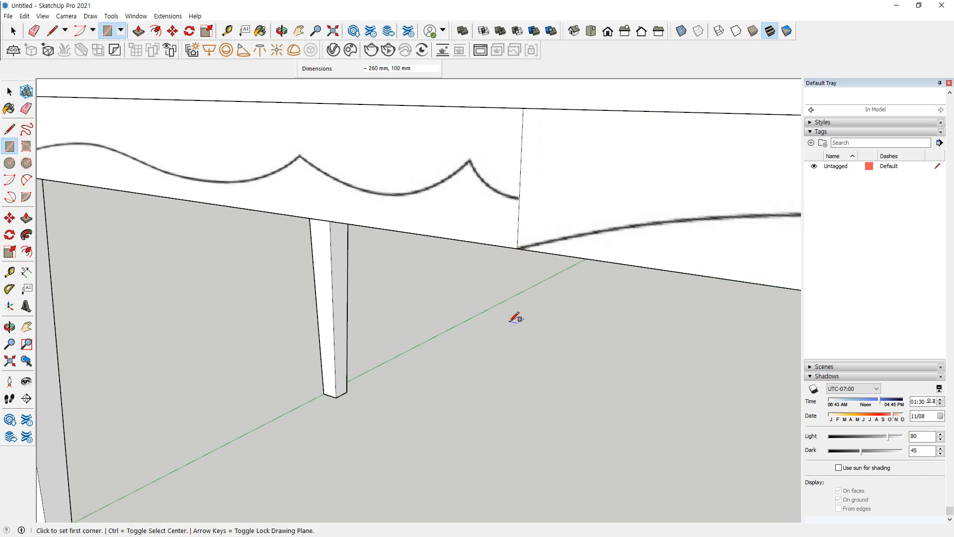
pyautogui.scroll(-3, 515, 315)
pyautogui.press('space')
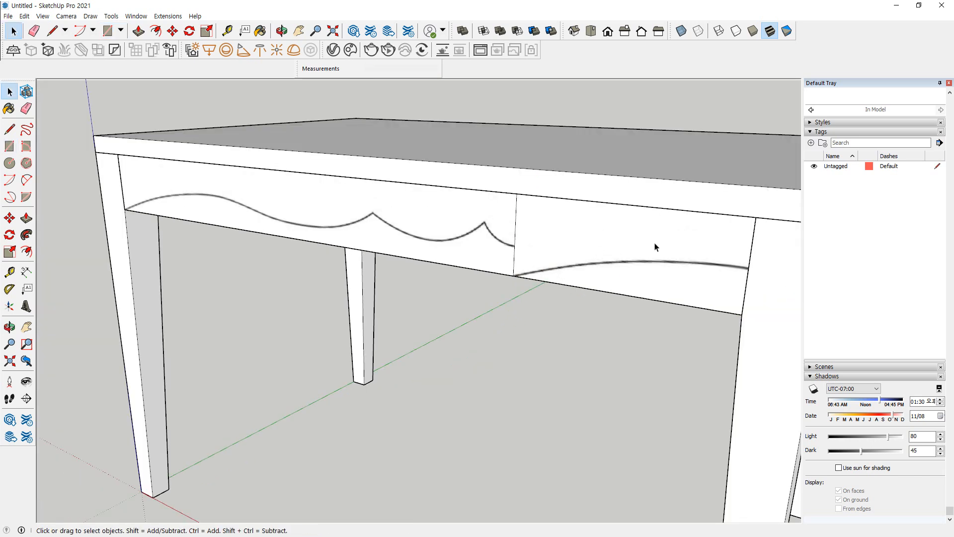
# Delete the apron section that carries the repeated part of the curve image, along with its edges
pyautogui.doubleClick(626, 252)
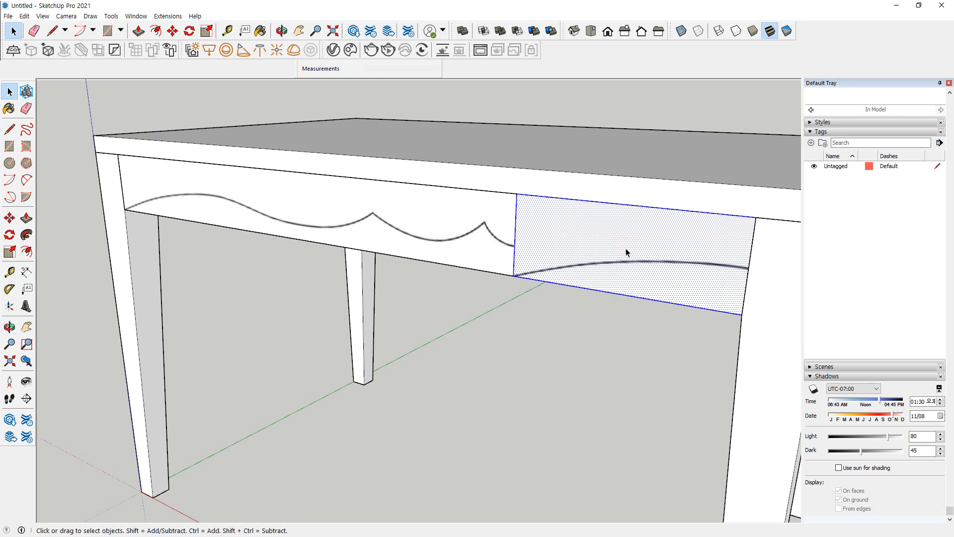
pyautogui.moveTo(511, 277)
pyautogui.mouseDown()
pyautogui.moveTo(512, 208)
pyautogui.moveTo(620, 200)
pyautogui.mouseUp()
pyautogui.moveTo(676, 211)
pyautogui.mouseDown()
pyautogui.moveTo(766, 273)
pyautogui.moveTo(633, 302)
pyautogui.moveTo(532, 284)
pyautogui.mouseUp()
pyautogui.press('Escape')
pyautogui.keyDown('ctrl'); pyautogui.keyDown('shift'); pyautogui.moveTo(534, 220); pyautogui.dragTo(476, 236); pyautogui.keyUp('shift'); pyautogui.keyUp('ctrl')
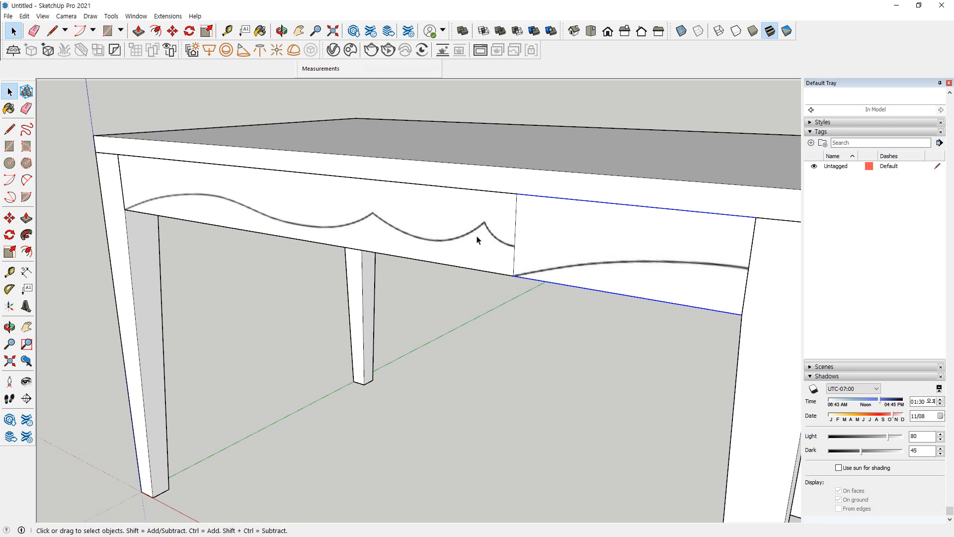
pyautogui.press('Delete')
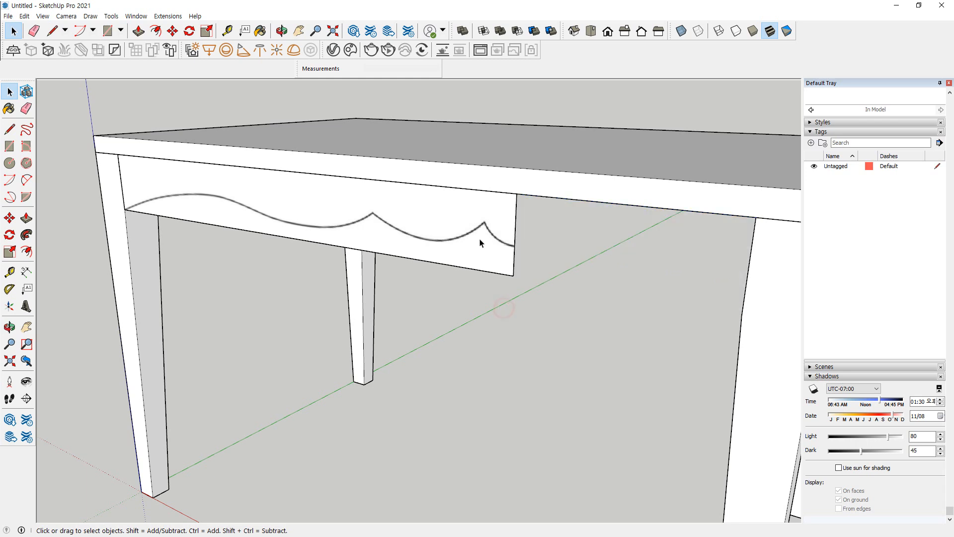
# Trace the last short curve with a two-point arc from the apron's cut edge to the adjacent peak, with a bulge of about 7 mm
pyautogui.moveTo(511, 243)
pyautogui.mouseDown()
pyautogui.moveTo(230, 195)
pyautogui.moveTo(135, 215)
pyautogui.mouseUp()
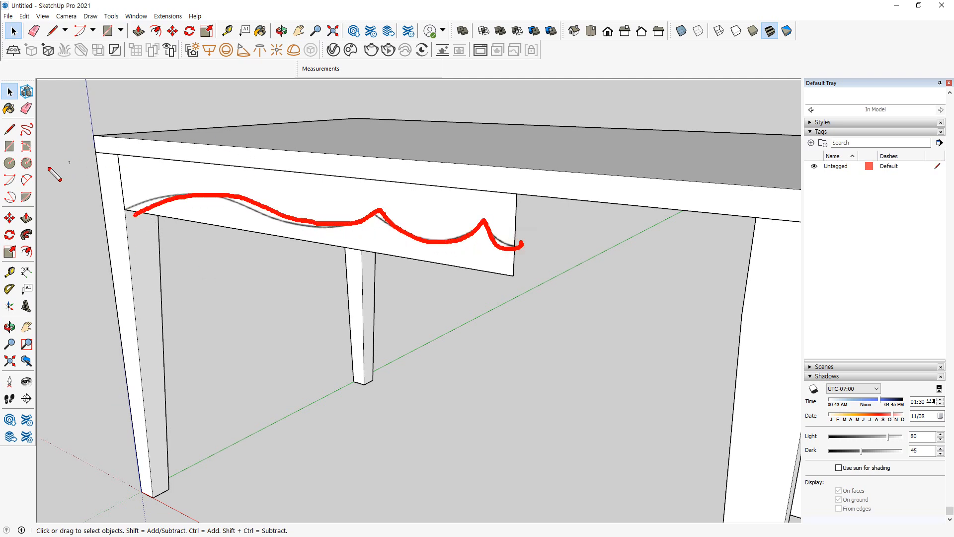
pyautogui.click(27, 180)
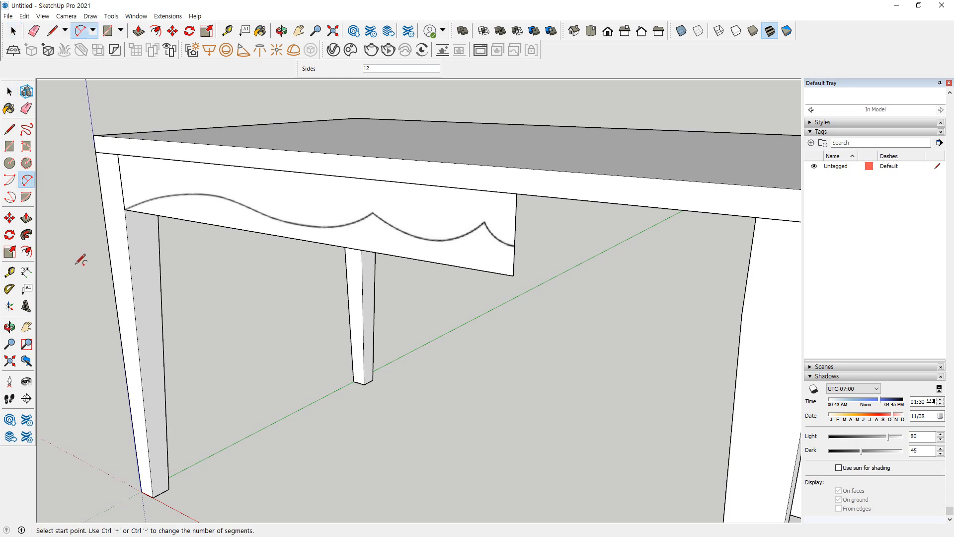
pyautogui.scroll(5, 467, 219)
pyautogui.moveTo(596, 281); pyautogui.dragTo(368, 285, button='middle')
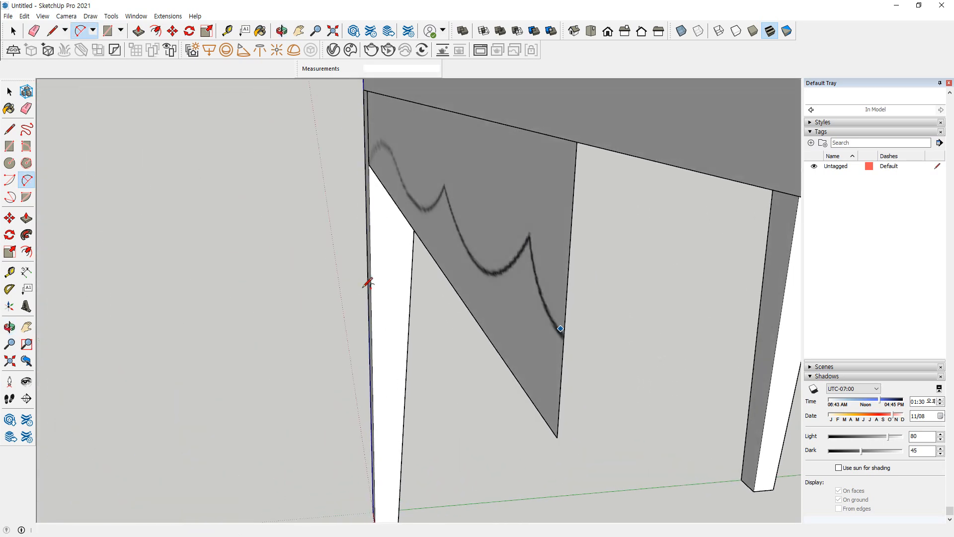
pyautogui.moveTo(368, 285); pyautogui.dragTo(294, 264, button='middle')
pyautogui.scroll(-3, 596, 283)
pyautogui.scroll(6, 507, 245)
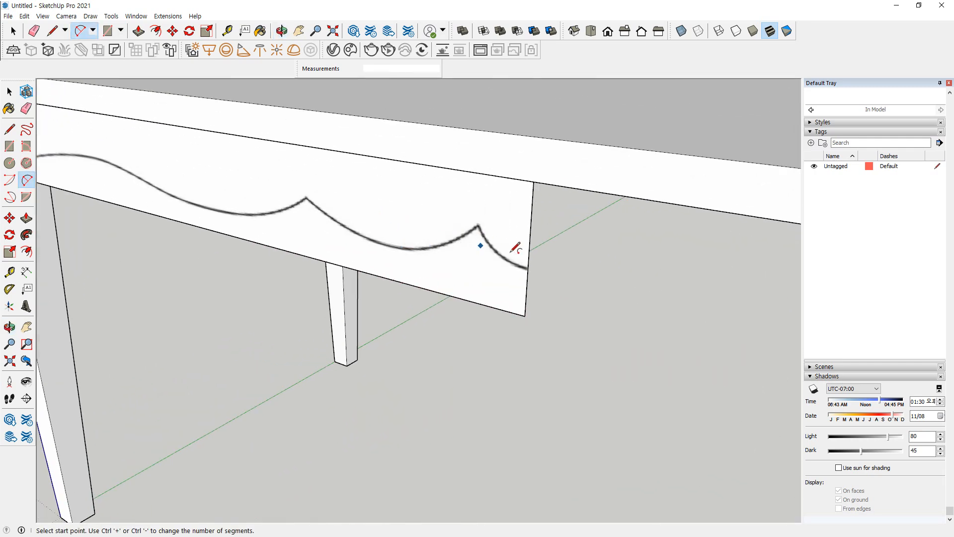
pyautogui.click(530, 272)
pyautogui.scroll(5, 492, 239)
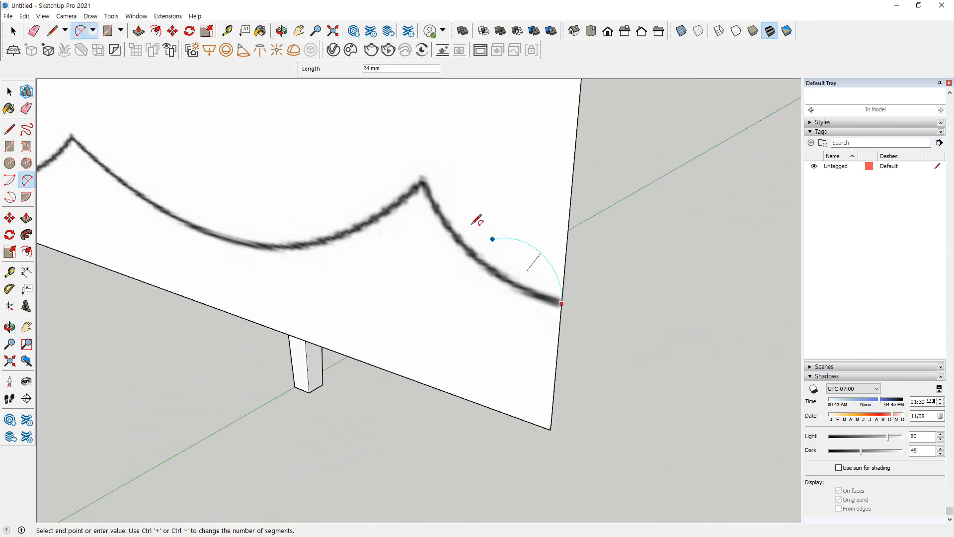
pyautogui.click(415, 168)
pyautogui.moveTo(480, 241); pyautogui.dragTo(288, 225, button='middle')
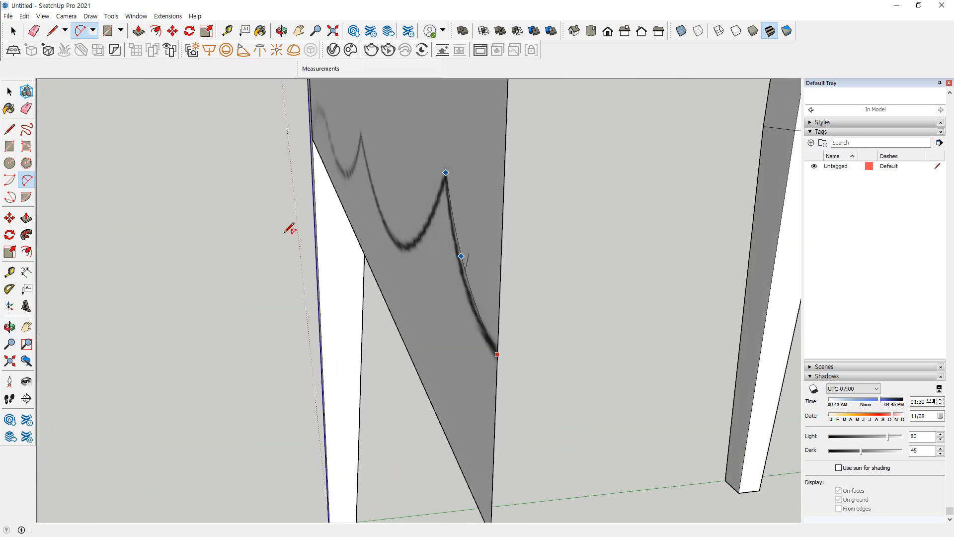
pyautogui.click(467, 281)
pyautogui.moveTo(459, 318); pyautogui.dragTo(725, 280, button='middle')
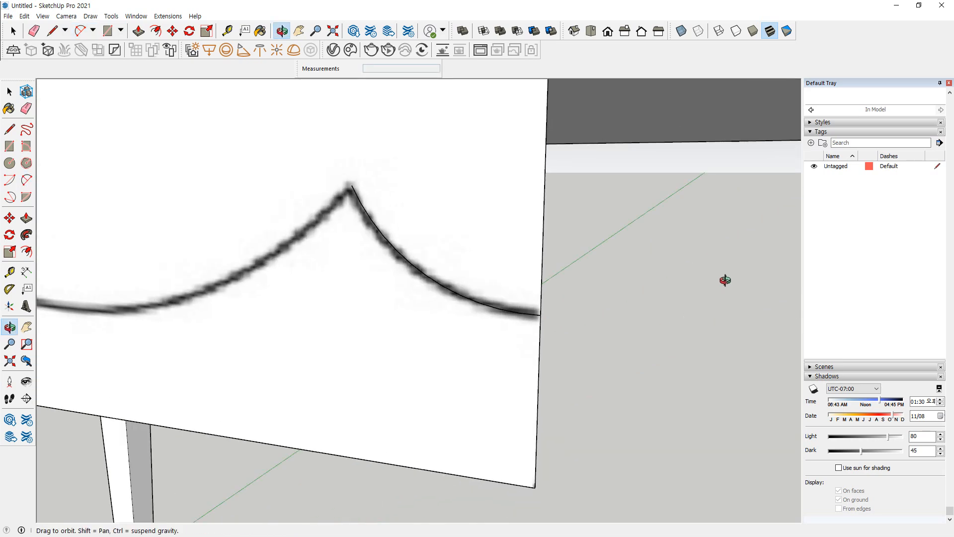
pyautogui.keyDown('shift'); pyautogui.moveTo(634, 281); pyautogui.dragTo(710, 282, button='middle'); pyautogui.keyUp('shift')
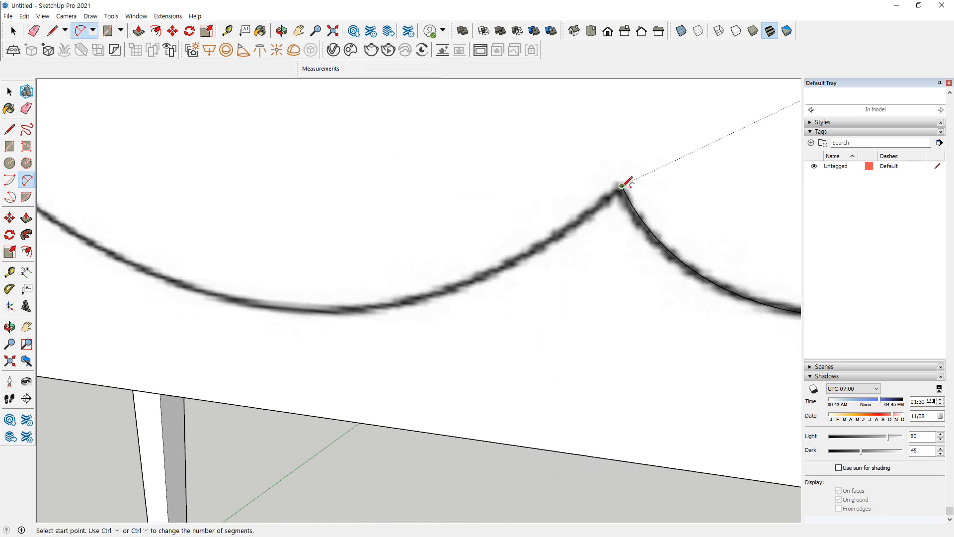
pyautogui.click(621, 186)
pyautogui.moveTo(234, 206); pyautogui.dragTo(145, 211, button='middle')
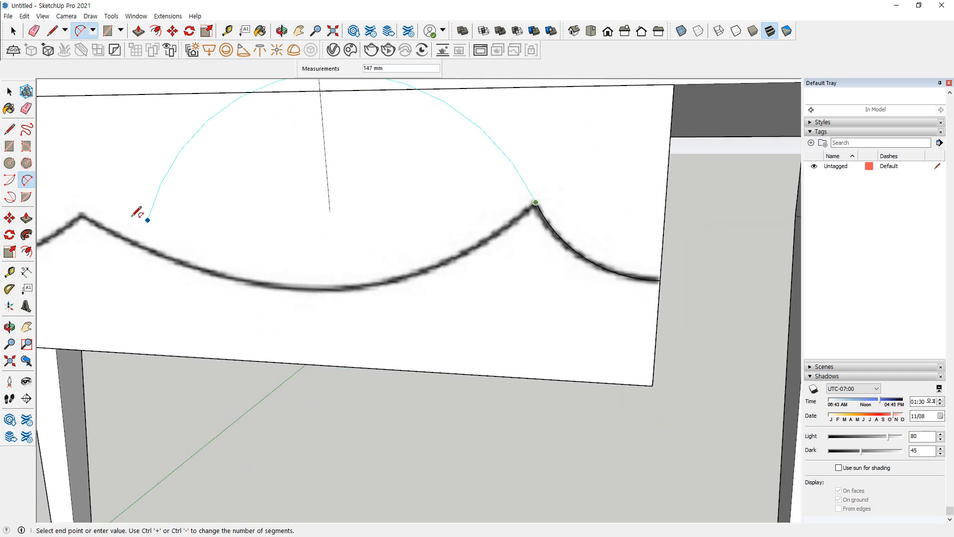
pyautogui.click(83, 214)
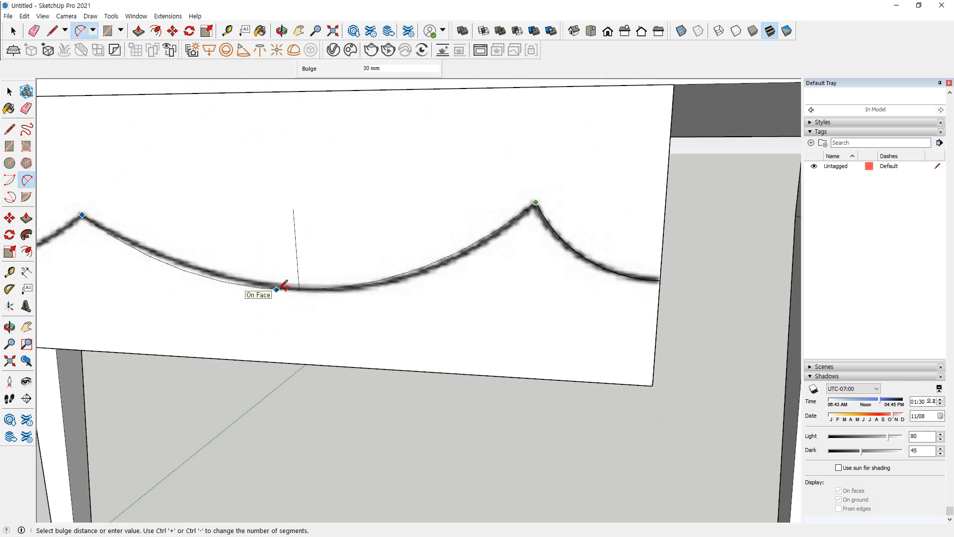
pyautogui.click(283, 285)
# Trace the next scallop from the short curve's peak to its low stretch with a two-point arc, bulge about 11 mm
pyautogui.click(535, 203)
pyautogui.moveTo(314, 288)
pyautogui.mouseDown(button='middle')
pyautogui.moveTo(321, 281)
pyautogui.moveTo(211, 298)
pyautogui.mouseUp(button='middle')
pyautogui.click(388, 265)
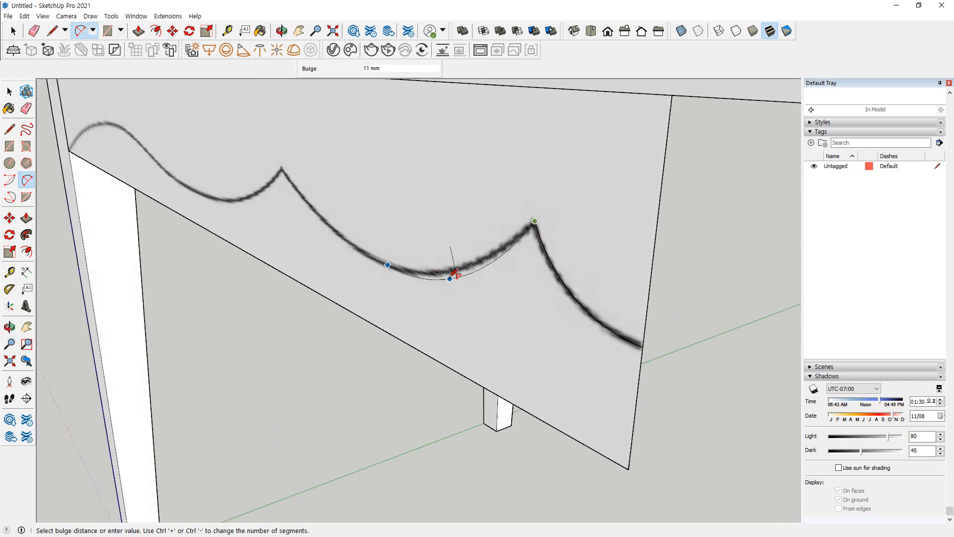
pyautogui.click(414, 277)
# Continue the trace with a tangent arc about 98 mm long from the scallop's low point up to the next peak
pyautogui.moveTo(417, 277); pyautogui.dragTo(696, 284, button='middle')
pyautogui.keyDown('shift'); pyautogui.moveTo(349, 326); pyautogui.dragTo(540, 290, button='middle'); pyautogui.keyUp('shift')
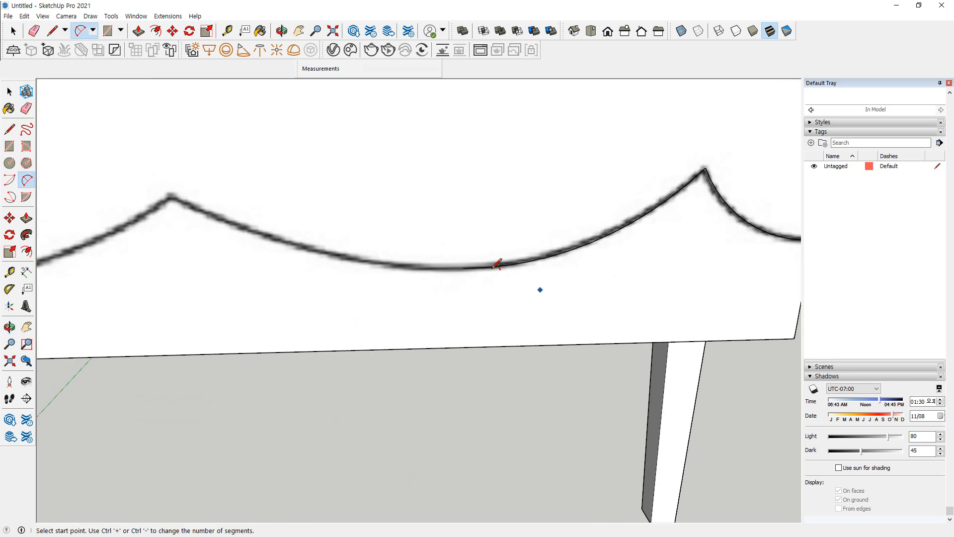
pyautogui.click(463, 268)
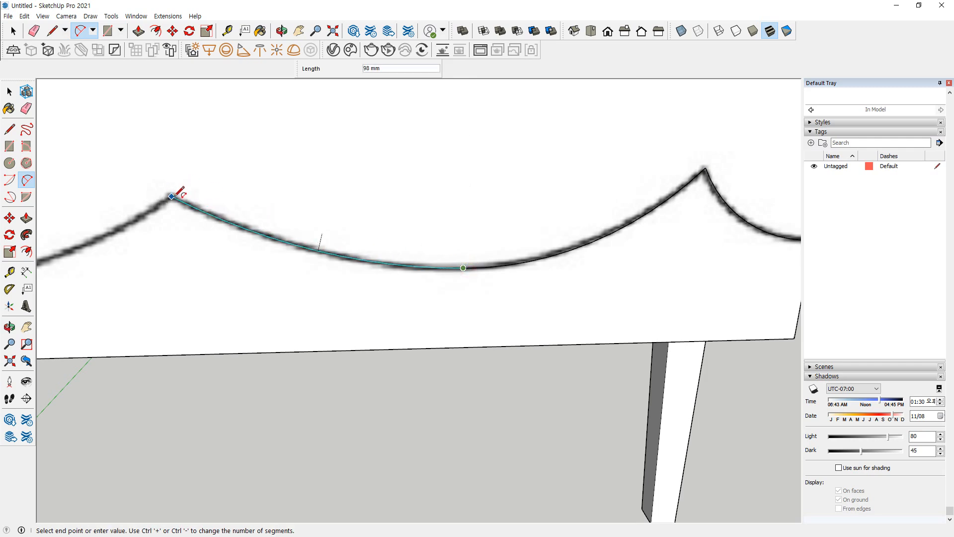
pyautogui.click(172, 195)
# Trace the wider scallop's trough with a two-point arc about 137 mm long, starting from the second peak
pyautogui.moveTo(171, 195); pyautogui.dragTo(620, 184, button='middle')
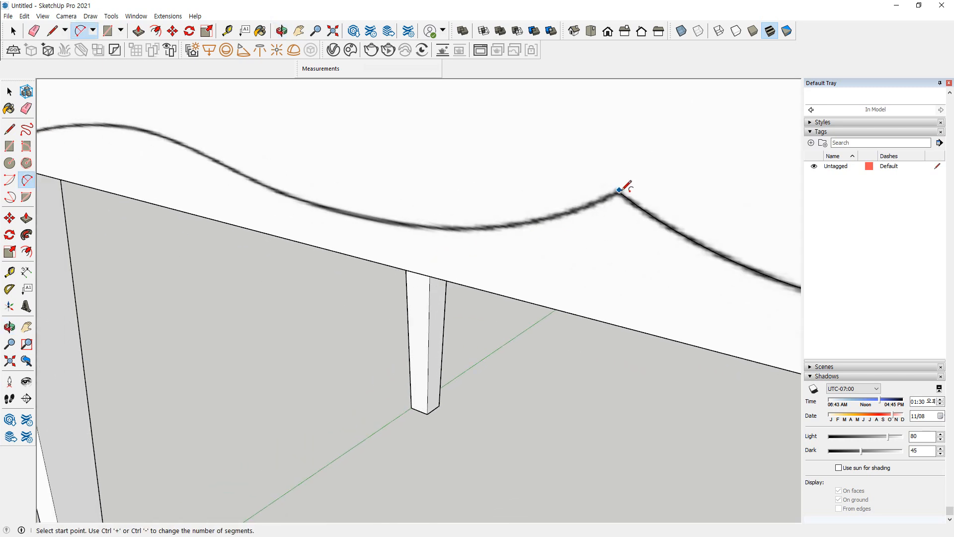
pyautogui.click(620, 193)
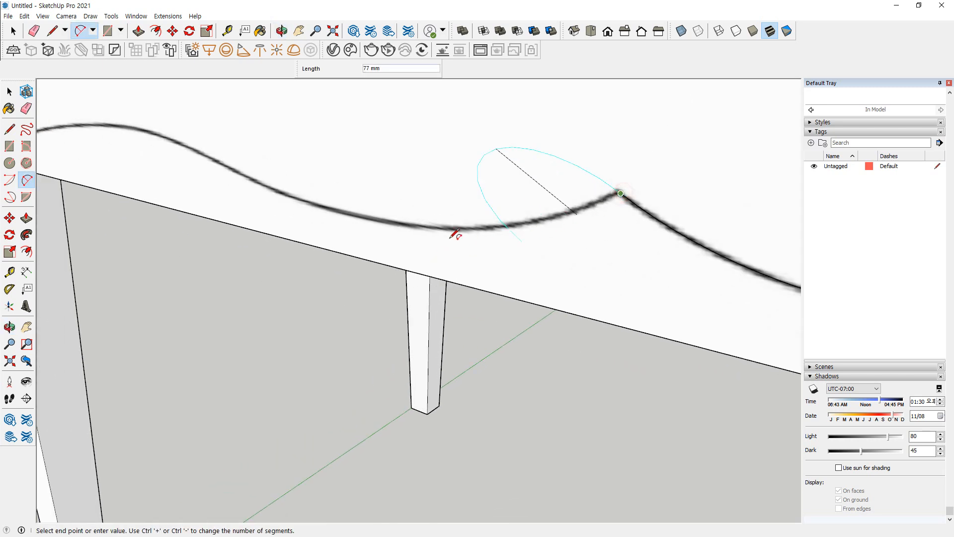
pyautogui.click(360, 217)
pyautogui.moveTo(485, 228); pyautogui.dragTo(636, 233, button='middle')
pyautogui.click(545, 233)
# Trace the rising curve from the trough arc's end with a two-point arc about 133 mm long and a bulge of about 6 mm
pyautogui.click(616, 226)
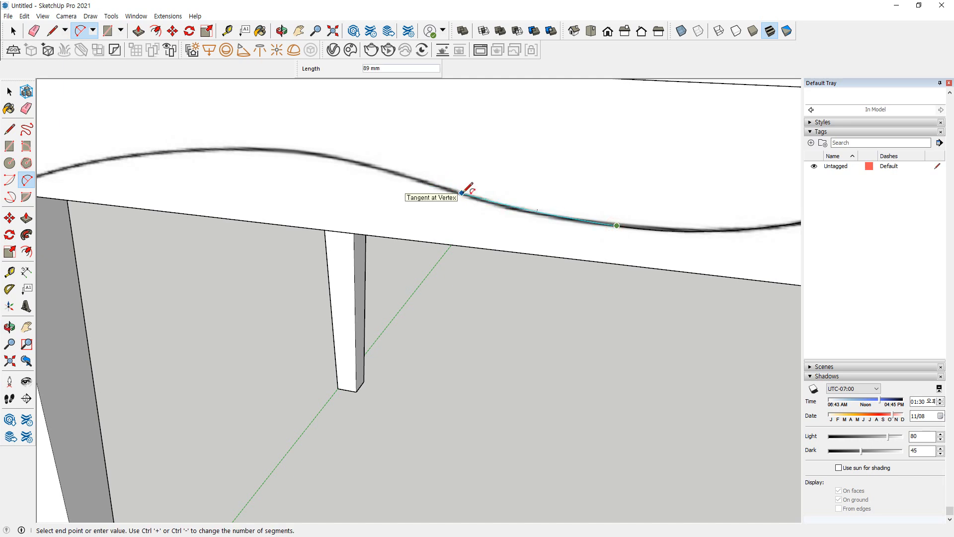
pyautogui.click(389, 171)
pyautogui.moveTo(541, 209); pyautogui.dragTo(379, 228, button='middle')
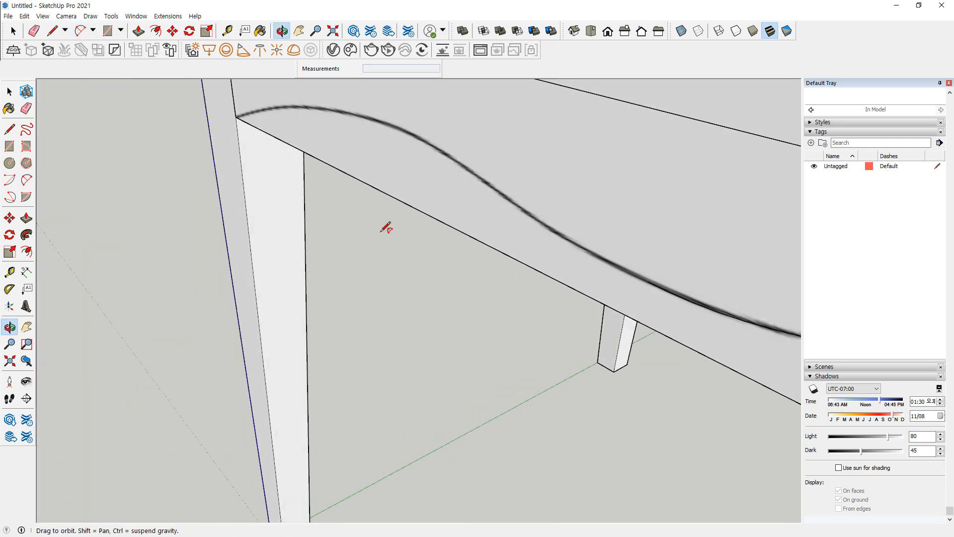
pyautogui.scroll(3, 542, 214)
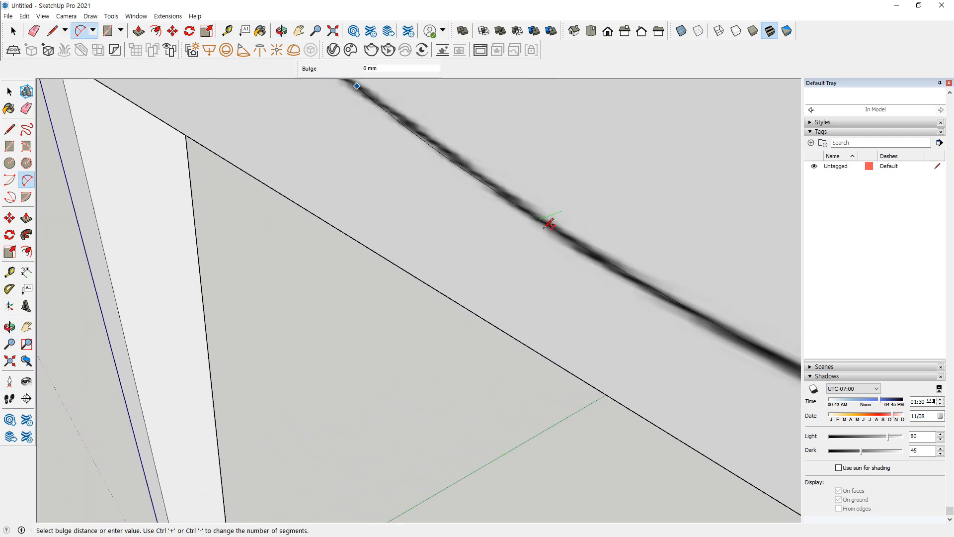
pyautogui.click(557, 224)
# Trace the upward bend from the rising arc's end to the crest of the curve with a two-point arc
pyautogui.scroll(-5, 479, 217)
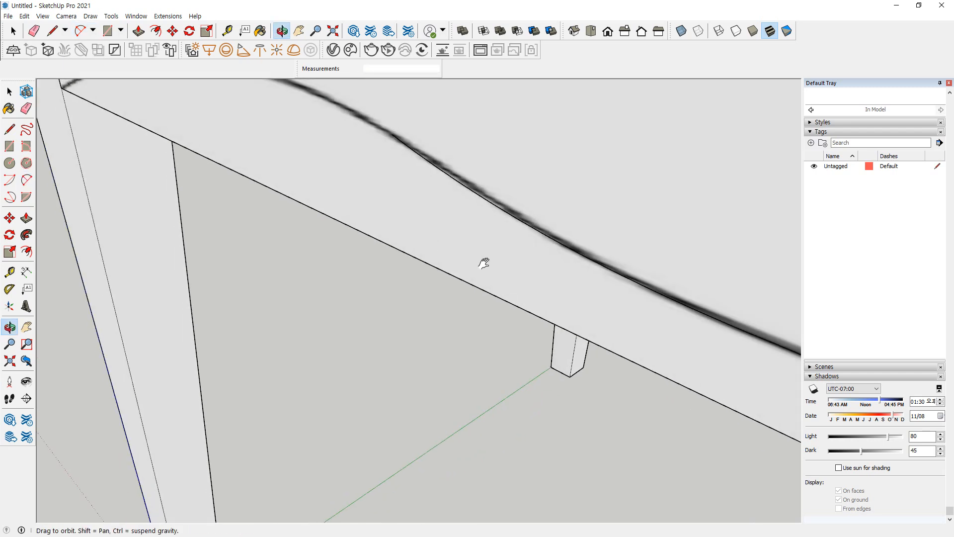
pyautogui.click(562, 169)
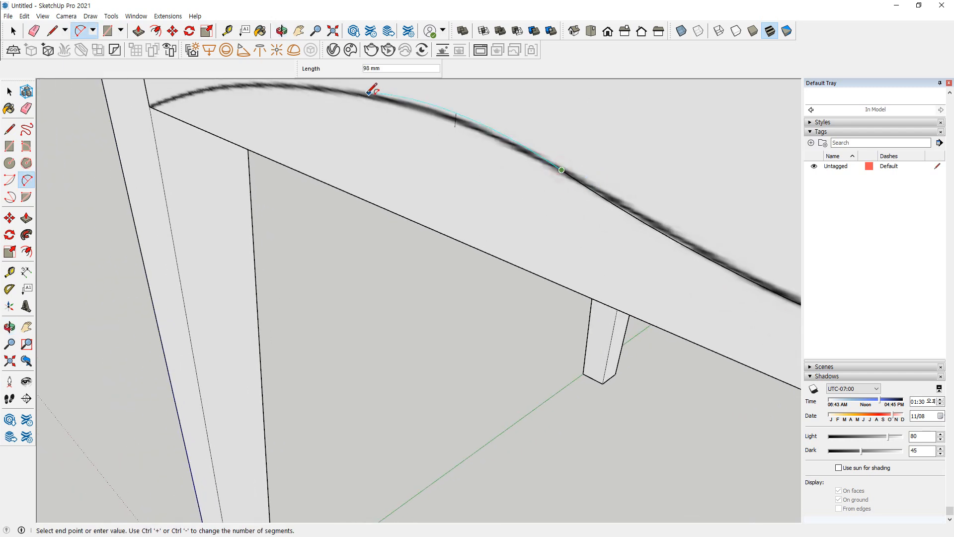
pyautogui.scroll(-1, 372, 89)
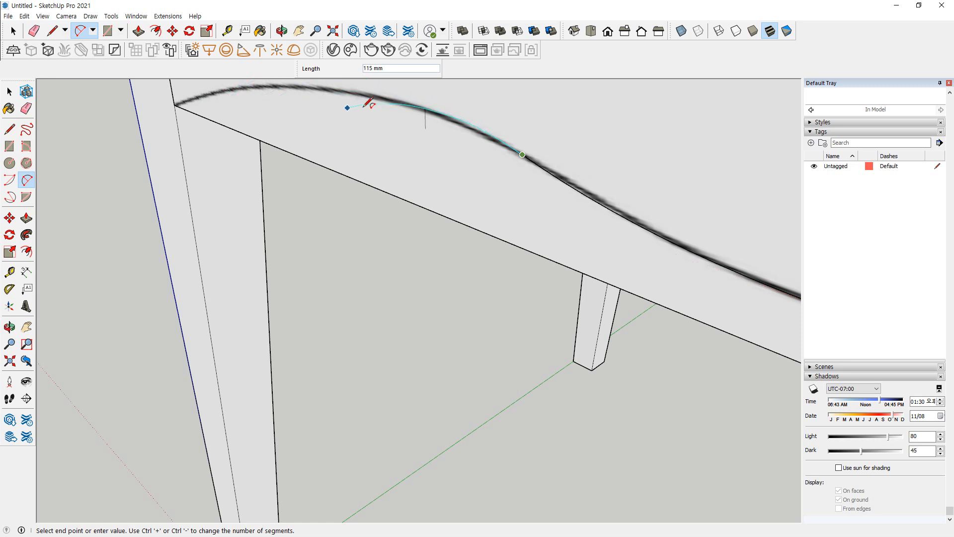
pyautogui.moveTo(385, 90); pyautogui.dragTo(209, 116, button='middle')
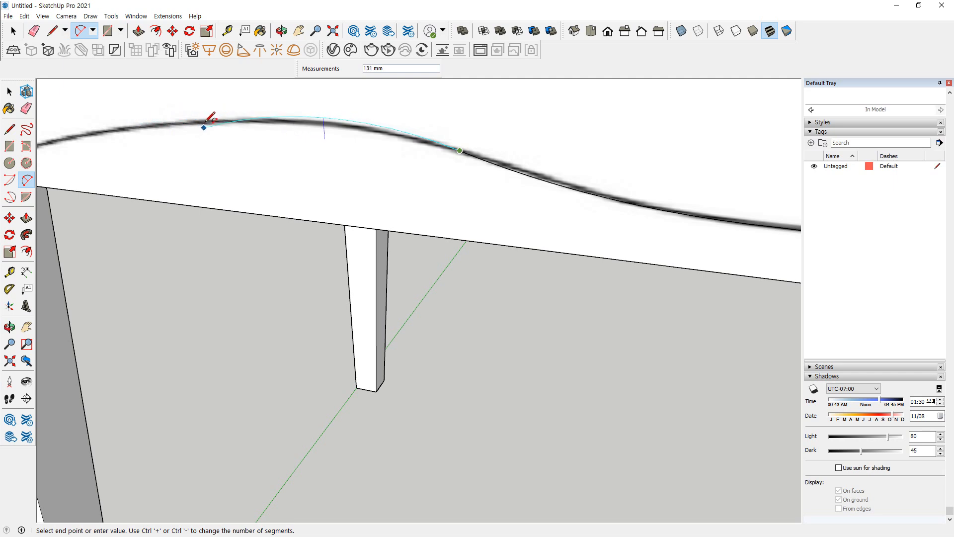
pyautogui.click(306, 121)
pyautogui.click(377, 131)
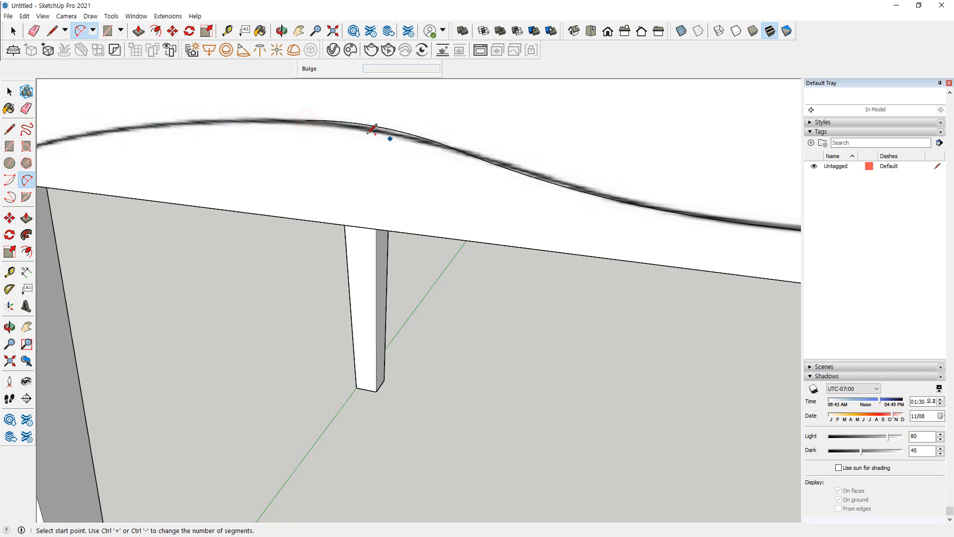
# Trace the last stretch with a tangent arc from the crest down to the apron's lower corner at the leg
pyautogui.click(305, 120)
pyautogui.scroll(-2, 195, 129)
pyautogui.keyDown('shift'); pyautogui.moveTo(195, 129); pyautogui.dragTo(228, 153, button='middle'); pyautogui.keyUp('shift')
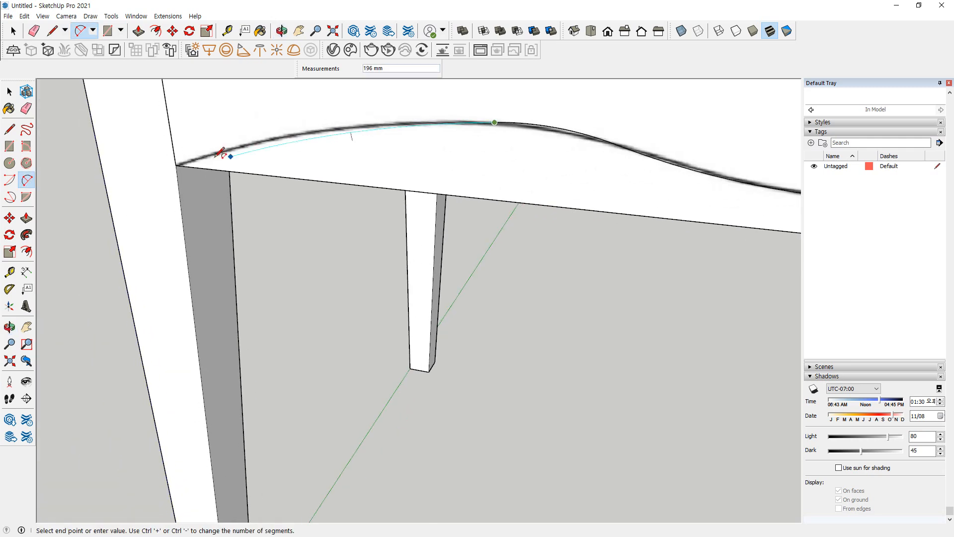
pyautogui.click(179, 164)
pyautogui.click(180, 163)
# Erase the apron's straight lower edge and the short side edge below the traced scallop curve
pyautogui.scroll(-6, 449, 212)
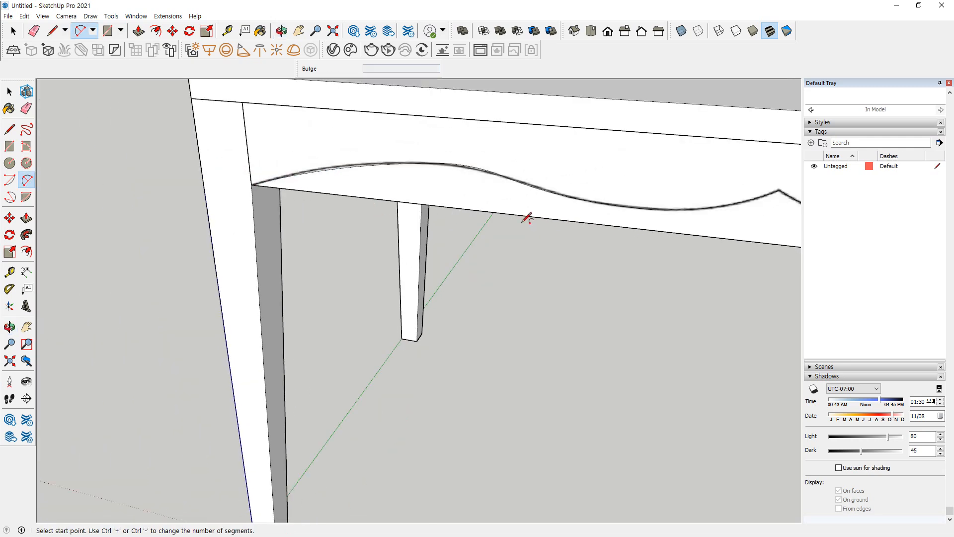
pyautogui.press('e')
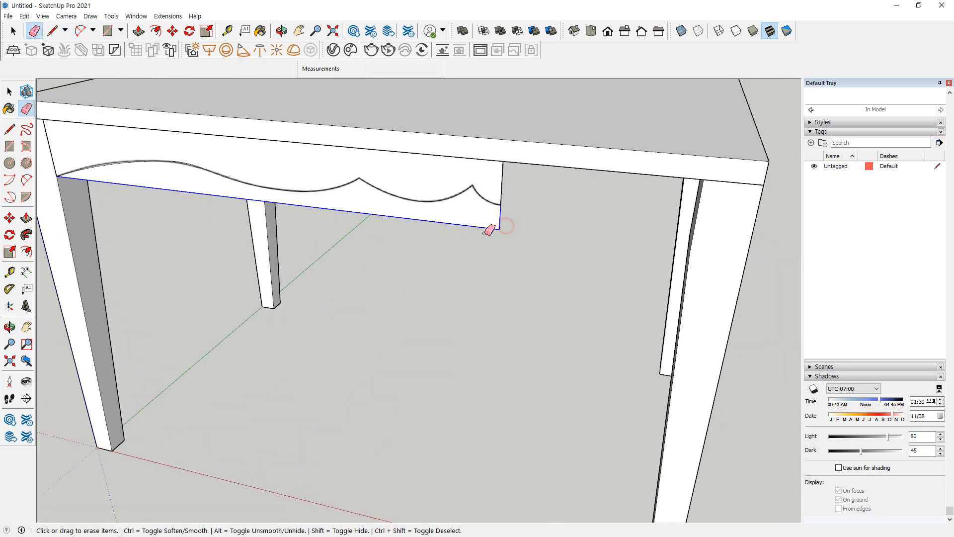
pyautogui.click(498, 227)
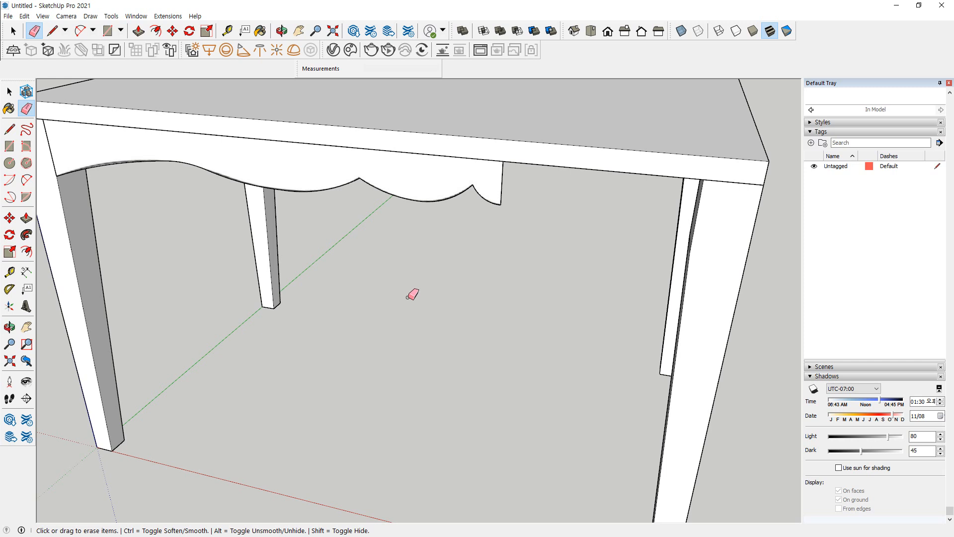
pyautogui.press('ctrl')
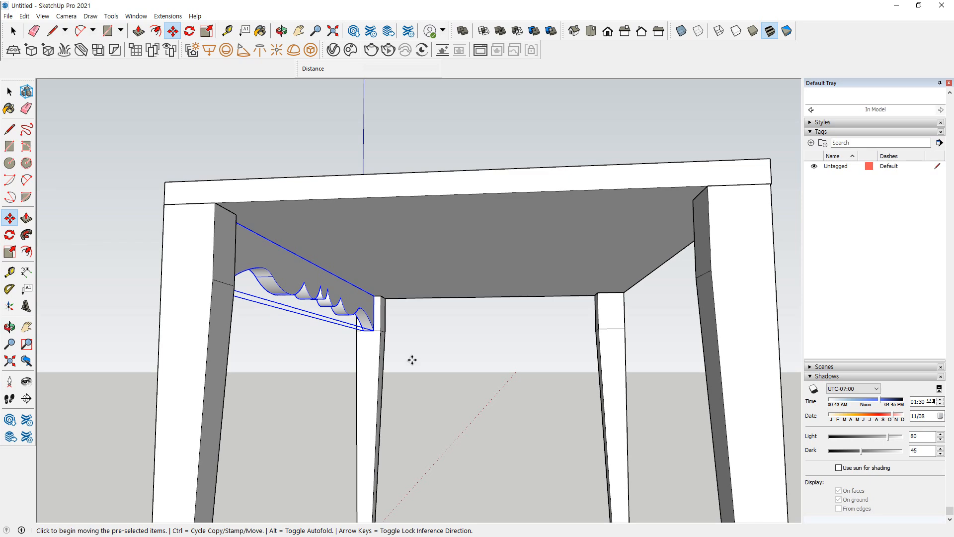
# Copy the scalloped apron about 679 mm across the table to the opposite long side, matching the leg's corner endpoint
pyautogui.scroll(6, 397, 348)
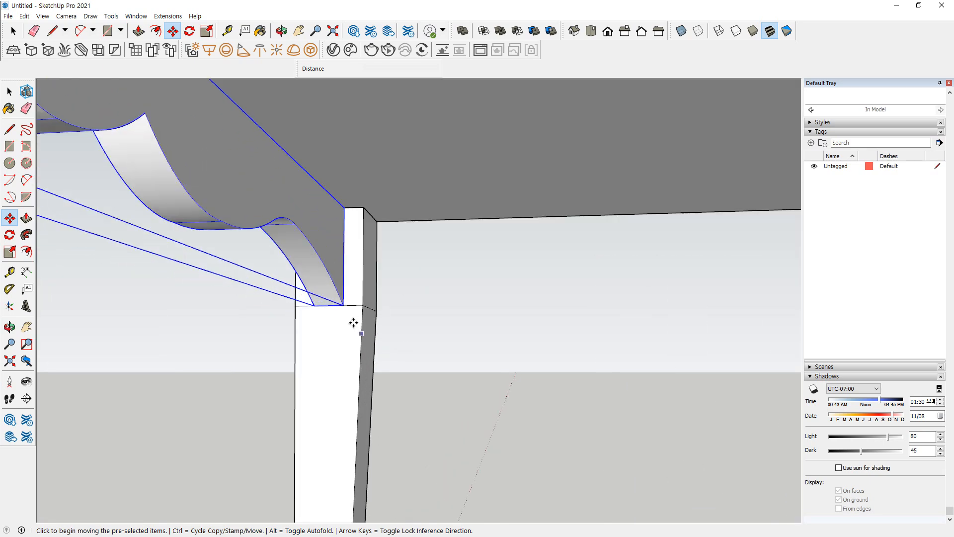
pyautogui.click(363, 305)
pyautogui.press('ctrl')
pyautogui.scroll(-5, 490, 325)
pyautogui.moveTo(585, 321); pyautogui.dragTo(382, 318, button='middle')
pyautogui.scroll(8, 521, 317)
pyautogui.scroll(-8, 520, 317)
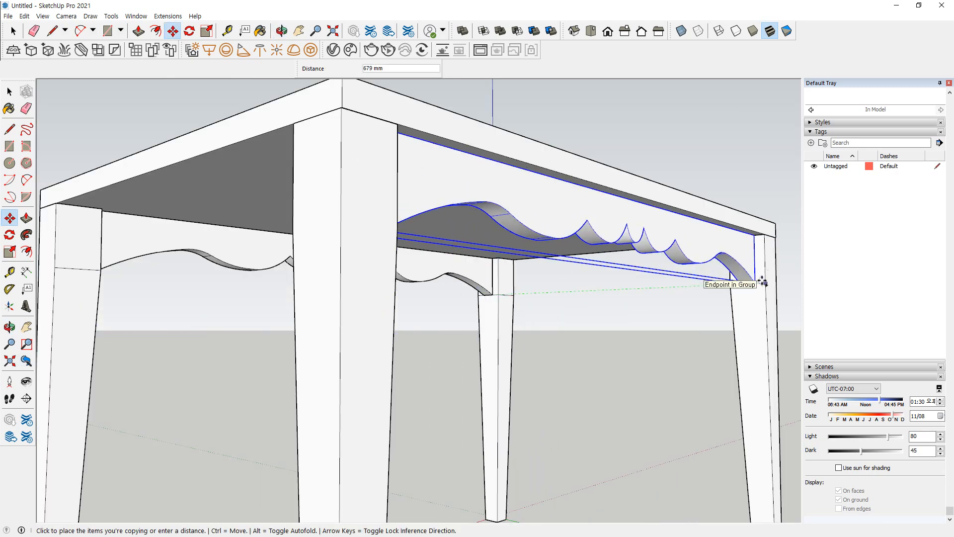
pyautogui.click(761, 281)
# Select both long-side scalloped aprons together
pyautogui.press('space')
pyautogui.keyDown('ctrl'); pyautogui.click(229, 254); pyautogui.keyUp('ctrl')
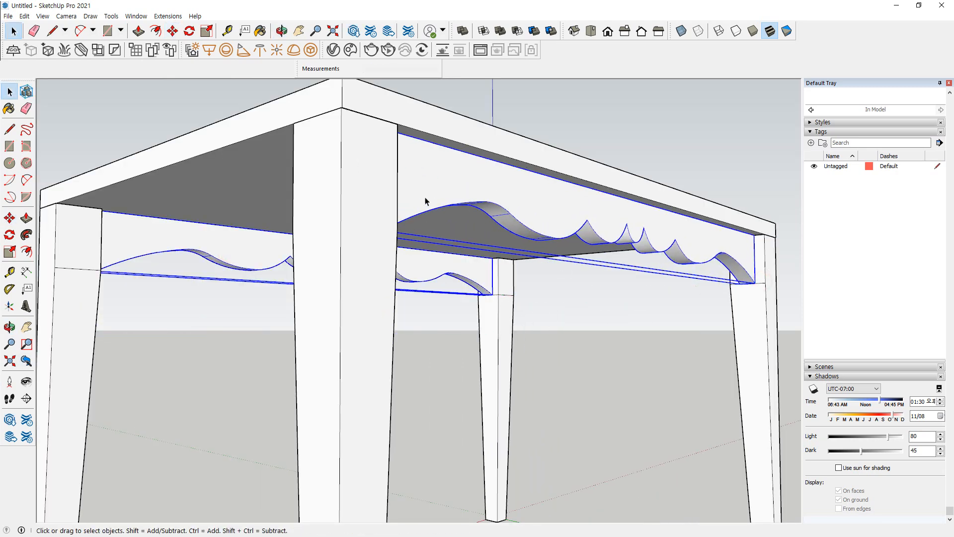
pyautogui.moveTo(457, 226); pyautogui.dragTo(534, 350, button='middle')
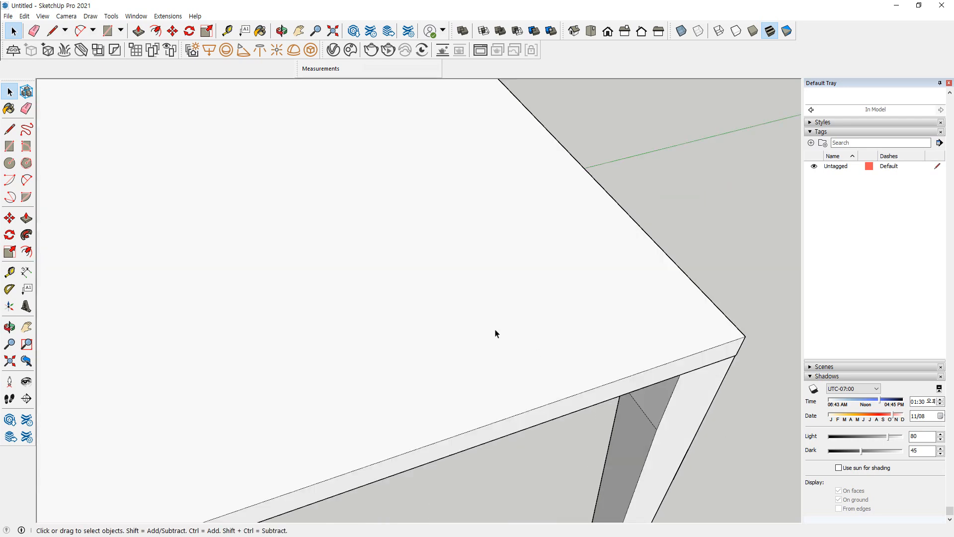
pyautogui.scroll(-3, 417, 297)
pyautogui.scroll(-4, 417, 299)
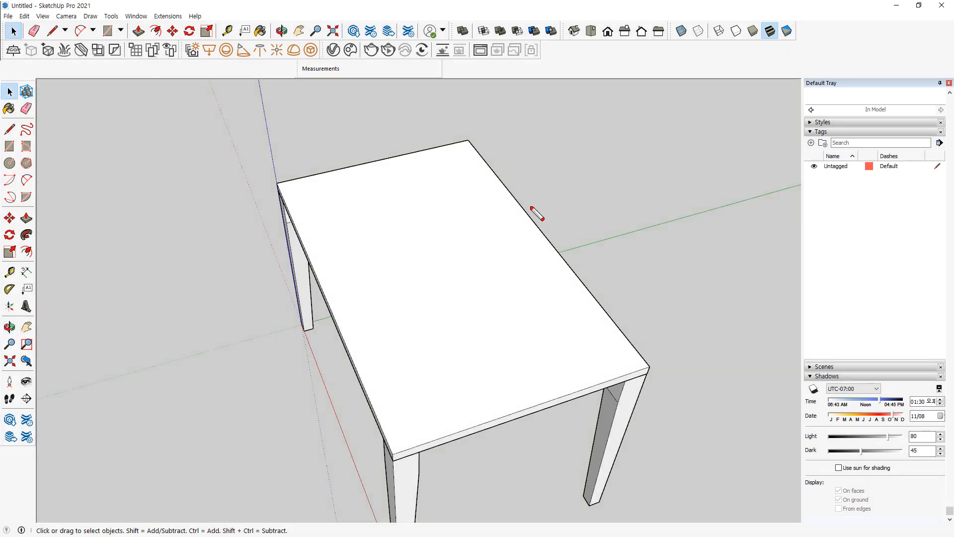
pyautogui.moveTo(485, 148)
pyautogui.mouseDown()
pyautogui.moveTo(546, 227)
pyautogui.moveTo(478, 271)
pyautogui.mouseUp()
pyautogui.moveTo(463, 143)
pyautogui.mouseDown()
pyautogui.moveTo(359, 165)
pyautogui.moveTo(366, 190)
pyautogui.mouseUp()
pyautogui.moveTo(386, 222)
pyautogui.mouseDown()
pyautogui.moveTo(426, 293)
pyautogui.moveTo(426, 284)
pyautogui.mouseUp()
pyautogui.press('Escape')
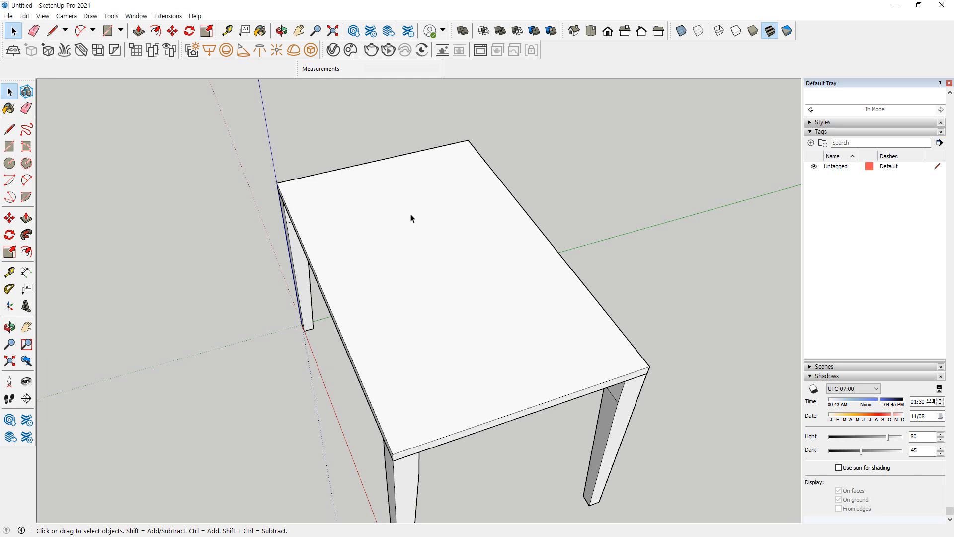
pyautogui.moveTo(412, 213); pyautogui.dragTo(412, 214, button='middle')
# Make a copy of the two aprons rotated 90 degrees about the tabletop's centre, located from its edge midpoints
pyautogui.press('q')
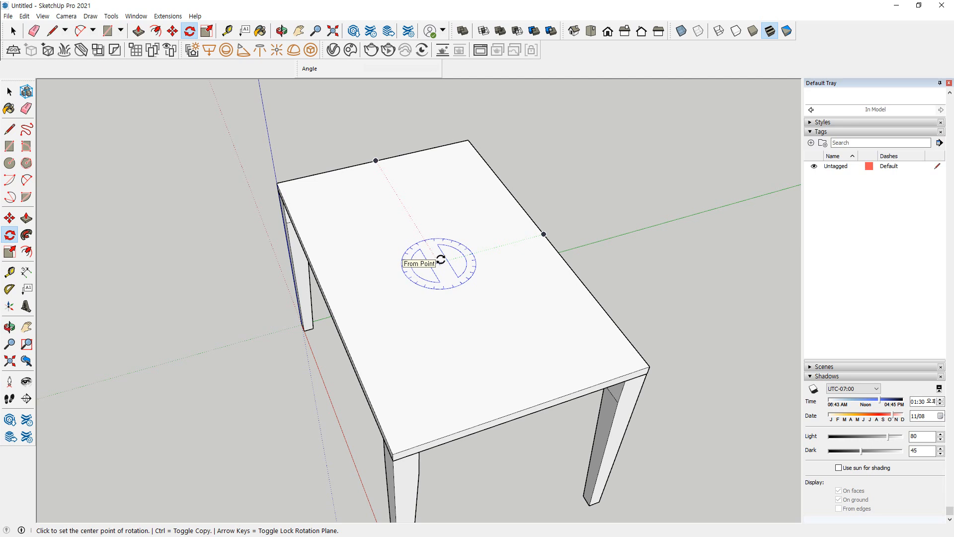
pyautogui.click(440, 262)
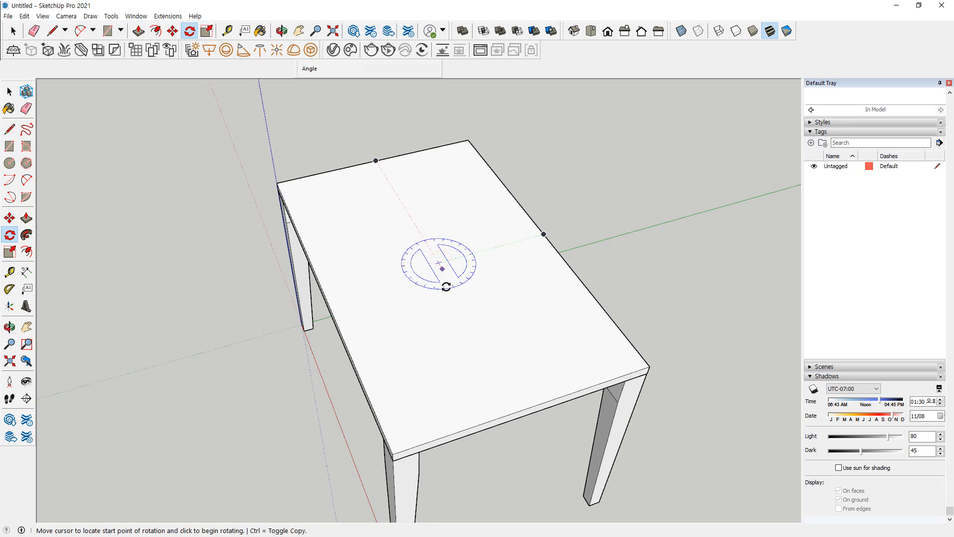
pyautogui.click(480, 331)
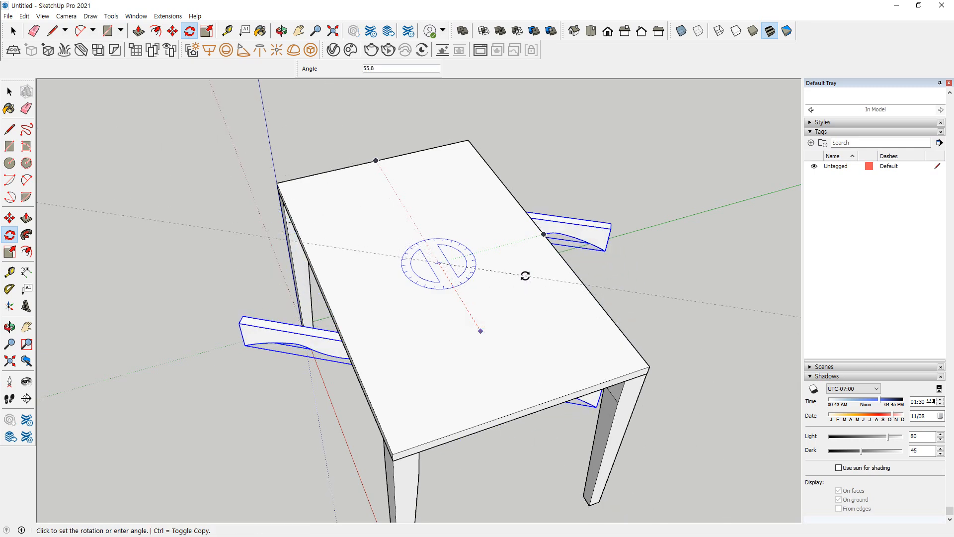
pyautogui.press('ctrl')
pyautogui.click(503, 245)
pyautogui.moveTo(479, 175); pyautogui.dragTo(479, 148, button='middle')
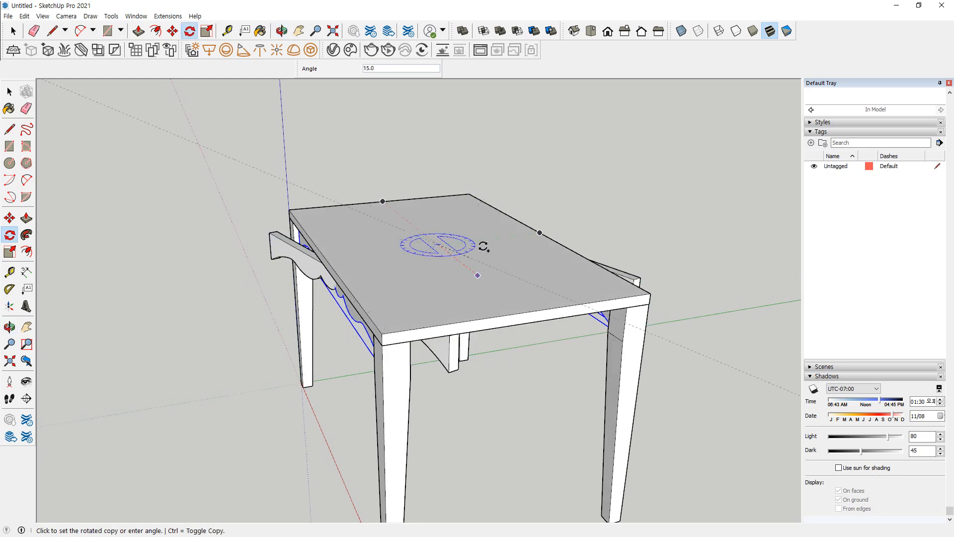
pyautogui.write('90')
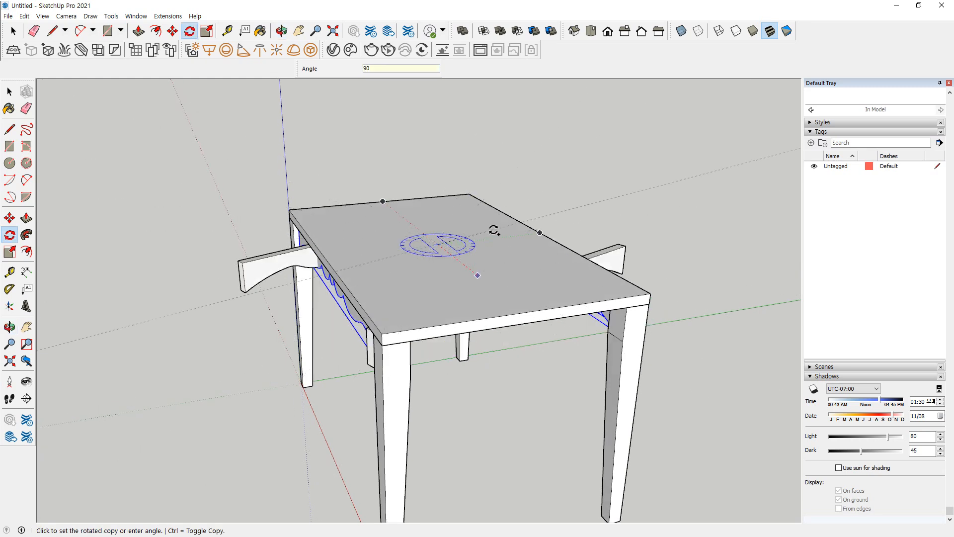
pyautogui.press('Return')
pyautogui.moveTo(416, 95); pyautogui.dragTo(532, 165, button='middle')
pyautogui.scroll(3, 594, 247)
pyautogui.press('space')
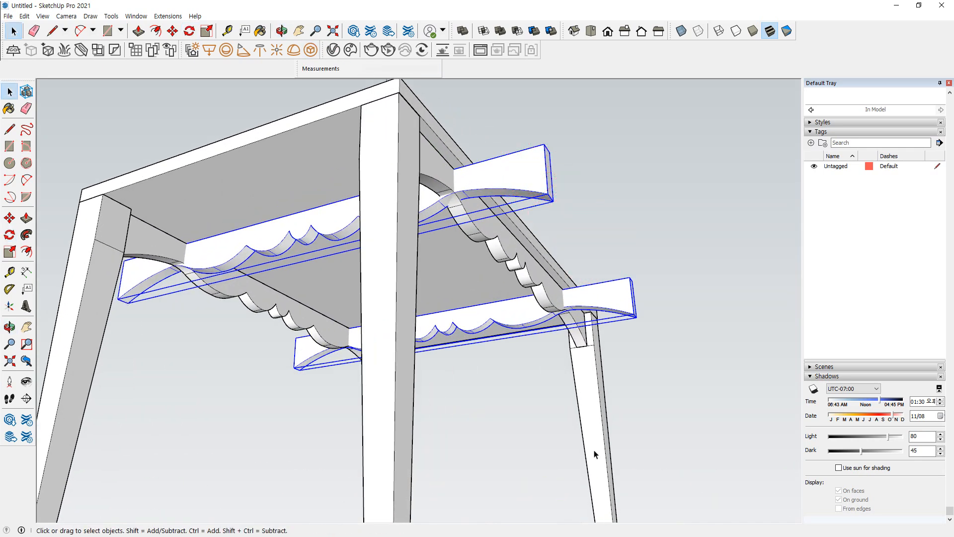
pyautogui.moveTo(380, 195); pyautogui.dragTo(502, 415, button='middle')
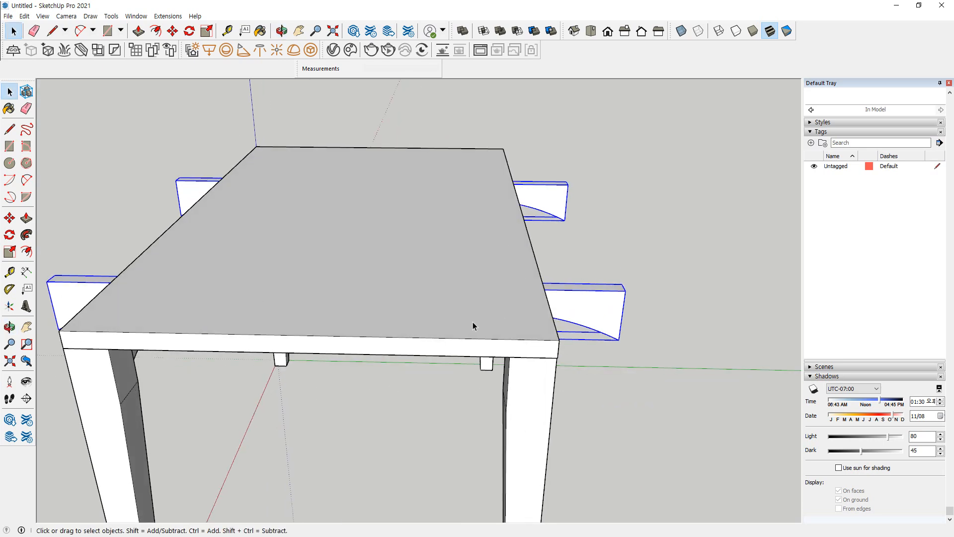
pyautogui.hotkey('shift', 'z')
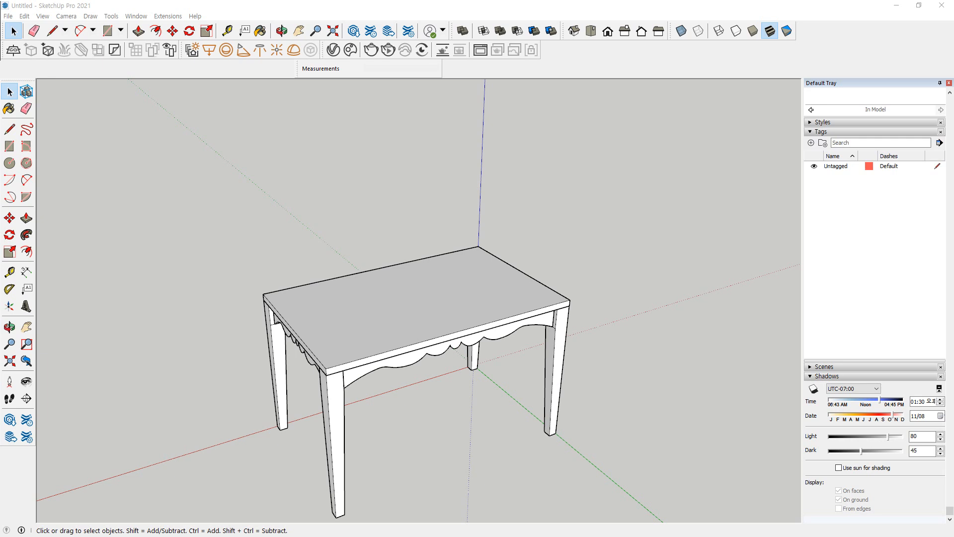
# Delete the entire finished table from the model
pyautogui.moveTo(213, 209); pyautogui.dragTo(159, 254)
pyautogui.press('Delete')
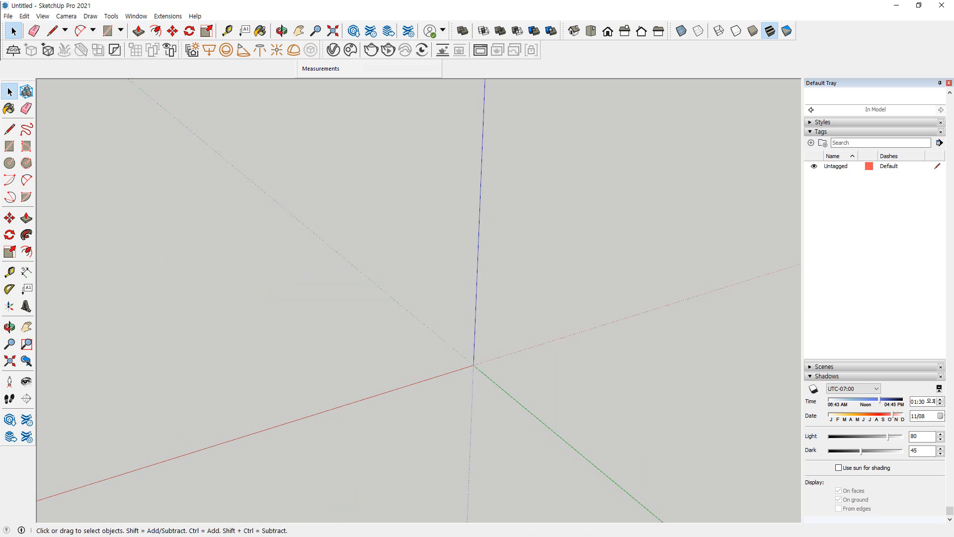
# Switch to the browser and go back from the table exercise post to the list of SketchUp modeling exercises
pyautogui.moveTo(0, 39); pyautogui.dragTo(370, 39)
pyautogui.scroll(-2, 289, 251)
pyautogui.scroll(2, 290, 252)
pyautogui.moveTo(206, 36); pyautogui.dragTo(441, 36)
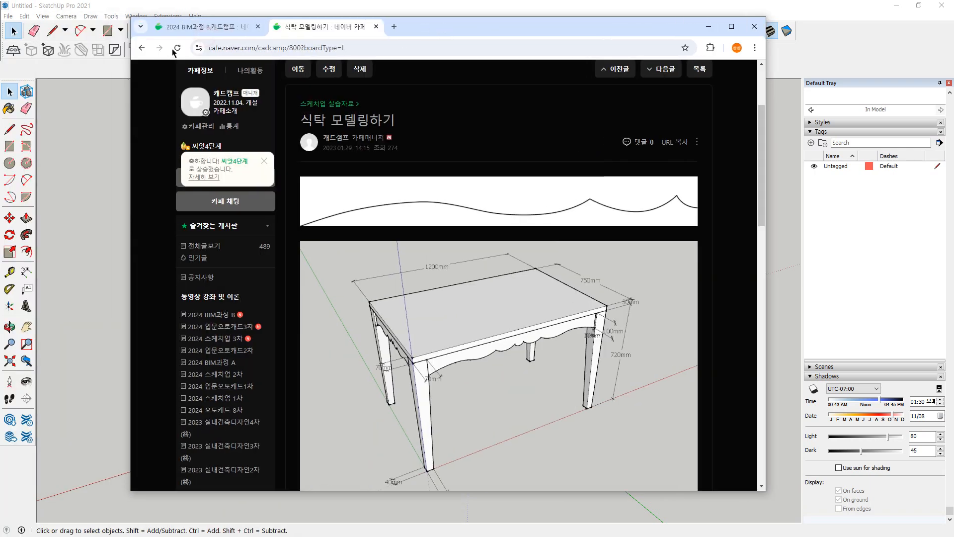
pyautogui.click(142, 48)
pyautogui.scroll(-4, 297, 235)
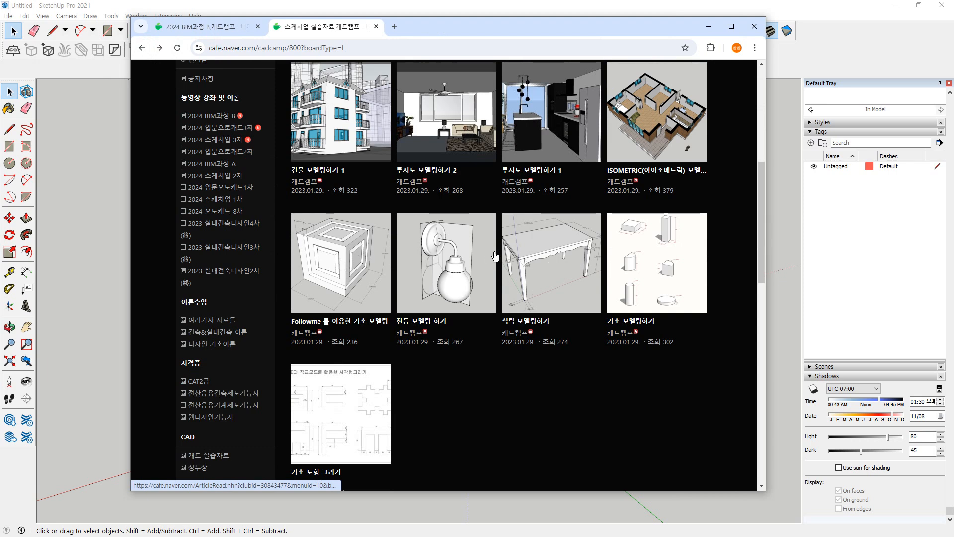
# Look through the dining table and Follow Me basics exercise posts, returning to the SketchUp exercise list
pyautogui.click(530, 267)
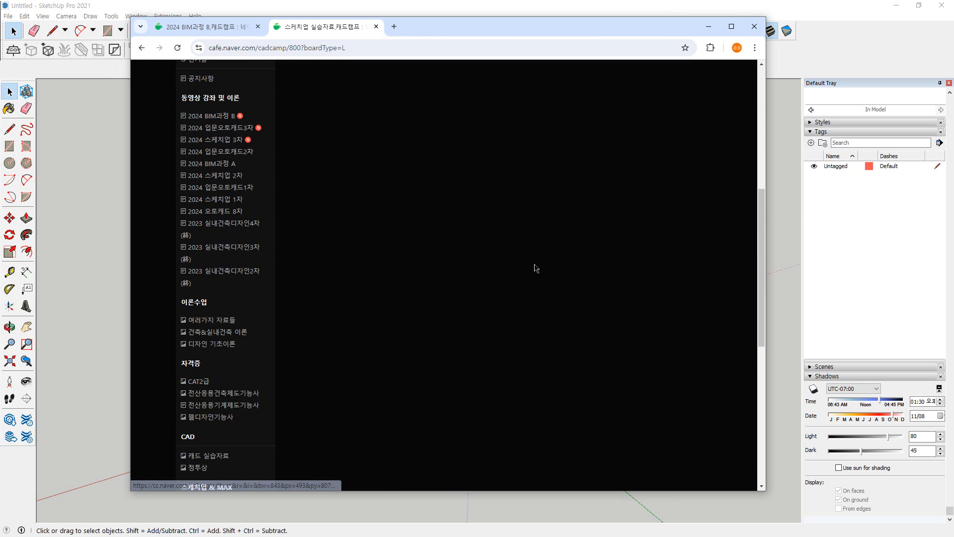
pyautogui.scroll(-6, 141, 63)
pyautogui.rightClick(147, 77)
pyautogui.click(156, 81)
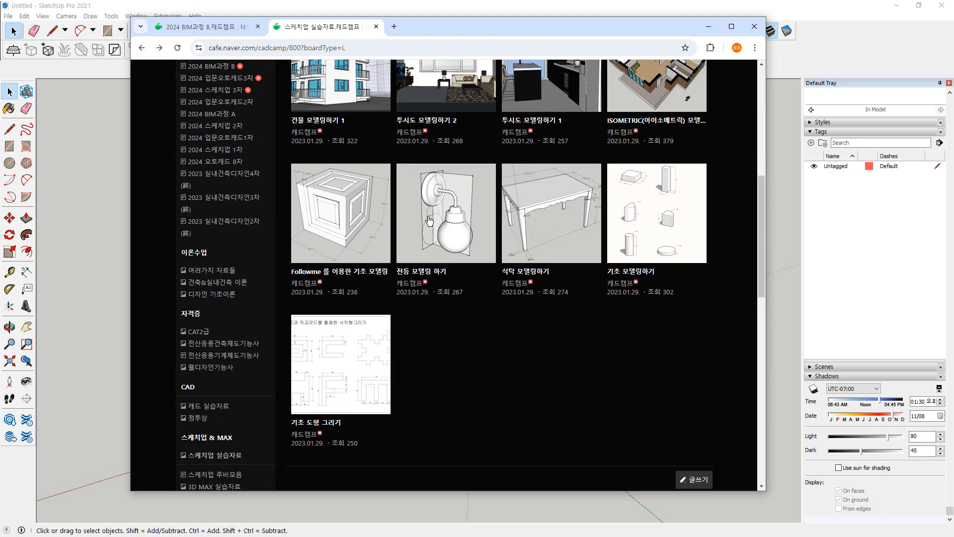
pyautogui.click(343, 219)
pyautogui.scroll(-15, 344, 219)
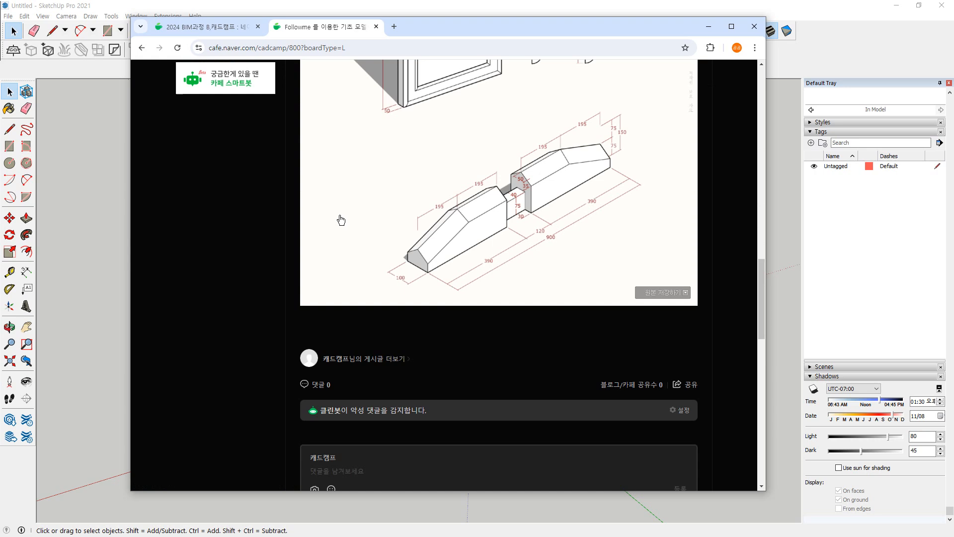
pyautogui.rightClick(157, 144)
pyautogui.click(158, 147)
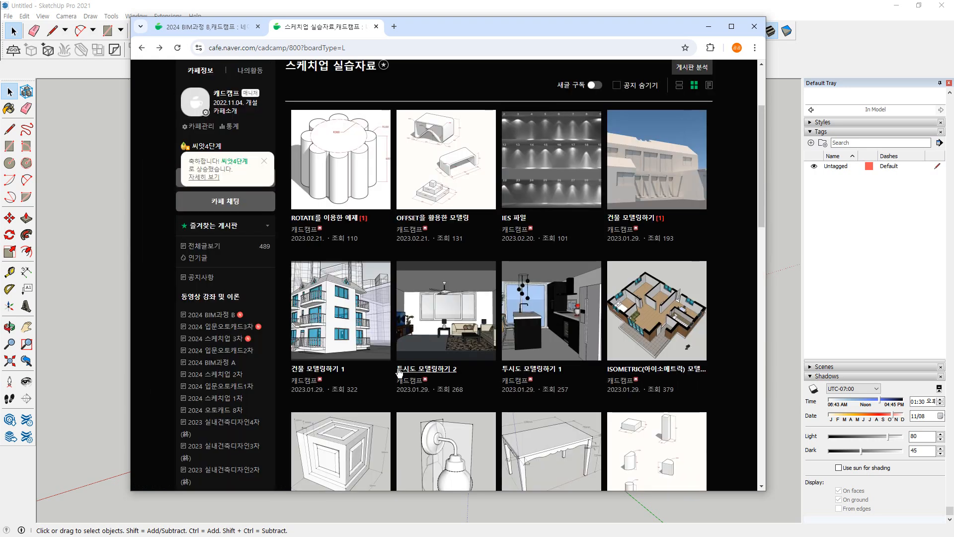
# Open the 전등 모델링 하기 exercise post and examine the wall lamp's perspective picture and side and front drawings
pyautogui.scroll(-2, 450, 343)
pyautogui.click(450, 343)
pyautogui.scroll(-10, 570, 315)
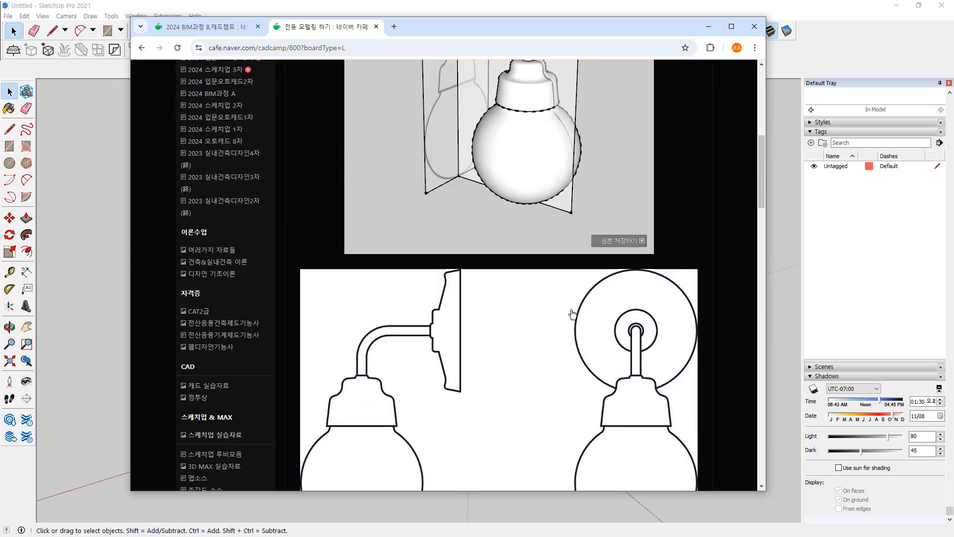
pyautogui.scroll(12, 234, 144)
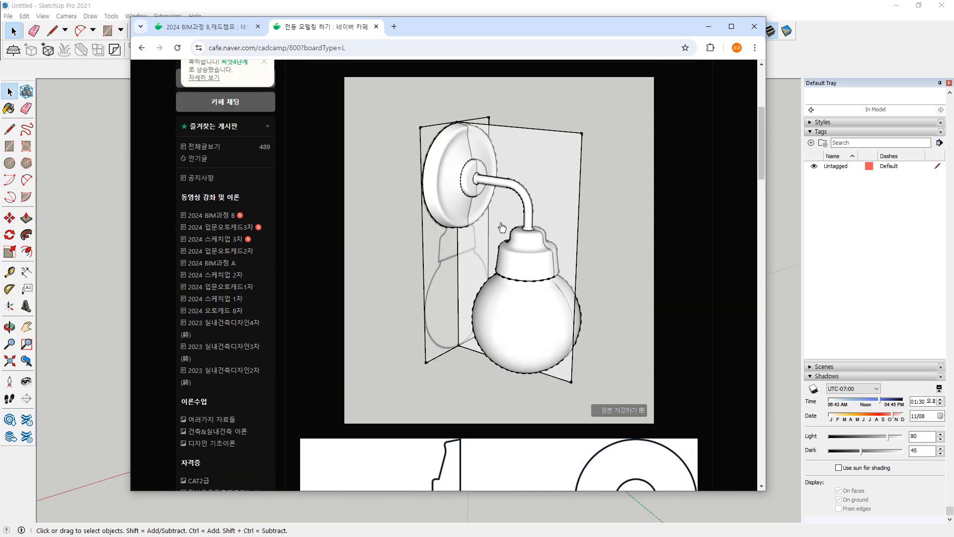
pyautogui.click(141, 49)
pyautogui.scroll(-3, 477, 271)
pyautogui.moveTo(524, 297)
pyautogui.mouseDown()
pyautogui.moveTo(482, 312)
pyautogui.moveTo(458, 357)
pyautogui.moveTo(466, 274)
pyautogui.moveTo(477, 348)
pyautogui.moveTo(447, 263)
pyautogui.moveTo(417, 356)
pyautogui.moveTo(467, 277)
pyautogui.mouseUp()
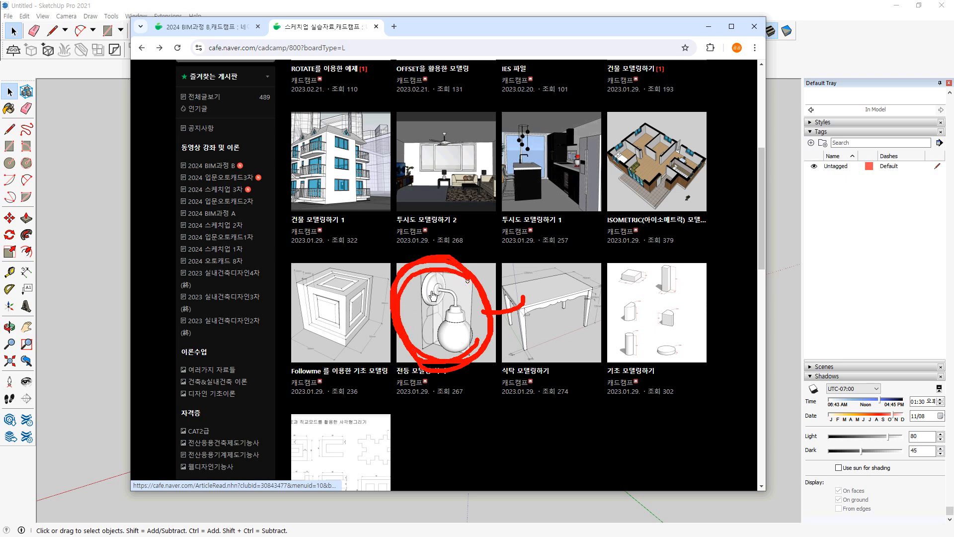
pyautogui.press('Escape')
pyautogui.hotkey('alt', 'Right')
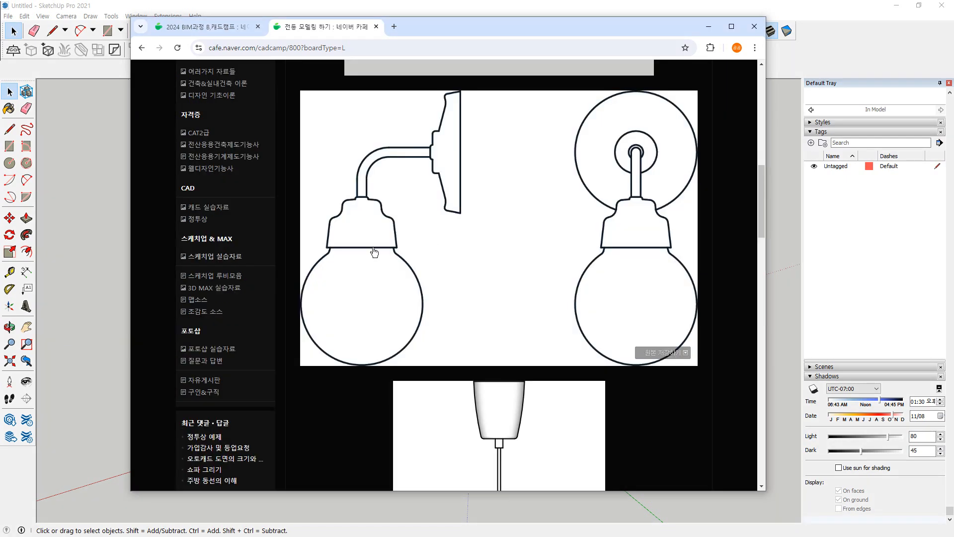
pyautogui.scroll(3, 505, 284)
pyautogui.scroll(4, 506, 285)
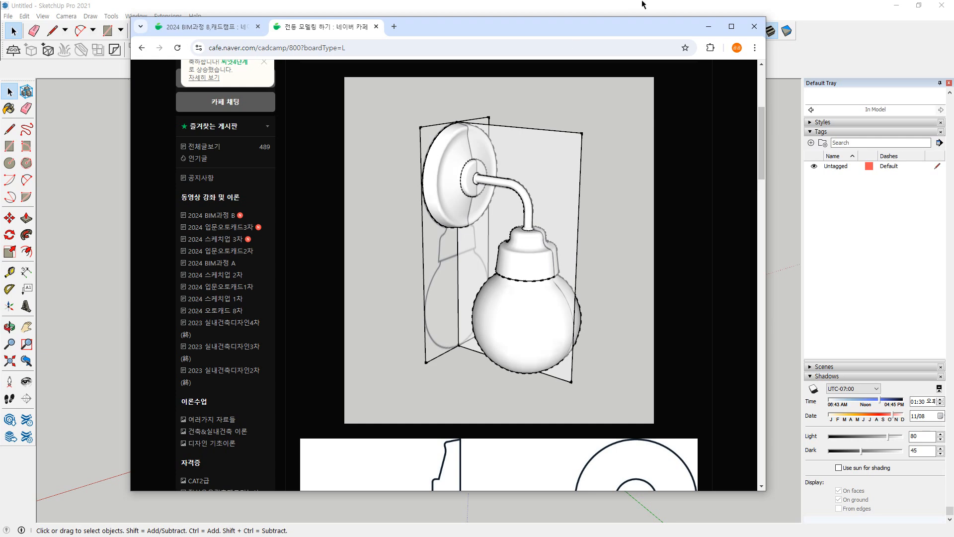
# Move the browser window out of the way and switch back to the empty SketchUp model
pyautogui.moveTo(537, 26); pyautogui.dragTo(0, 94)
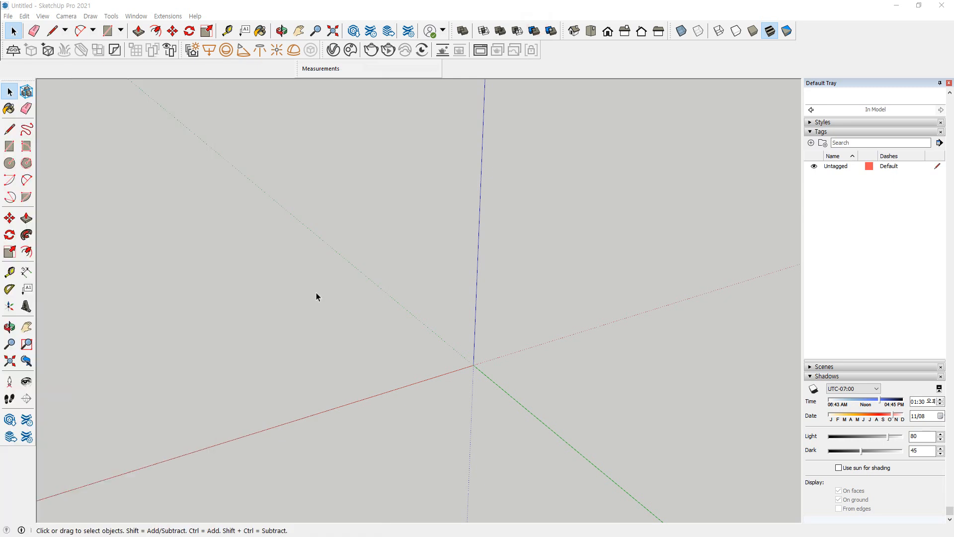
pyautogui.moveTo(160, 259); pyautogui.dragTo(226, 294, button='middle')
pyautogui.hotkey('shift', 'z')
pyautogui.click(8, 16)
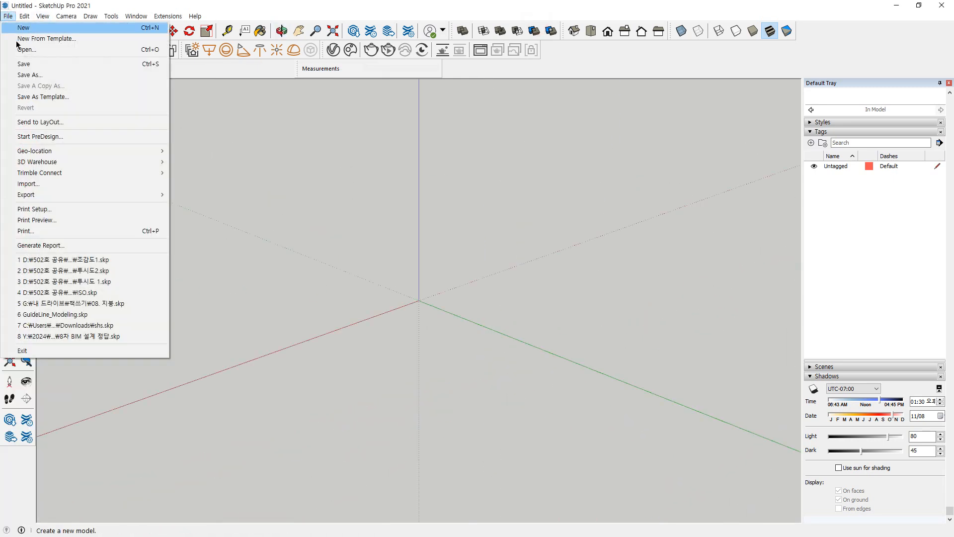
pyautogui.click(42, 183)
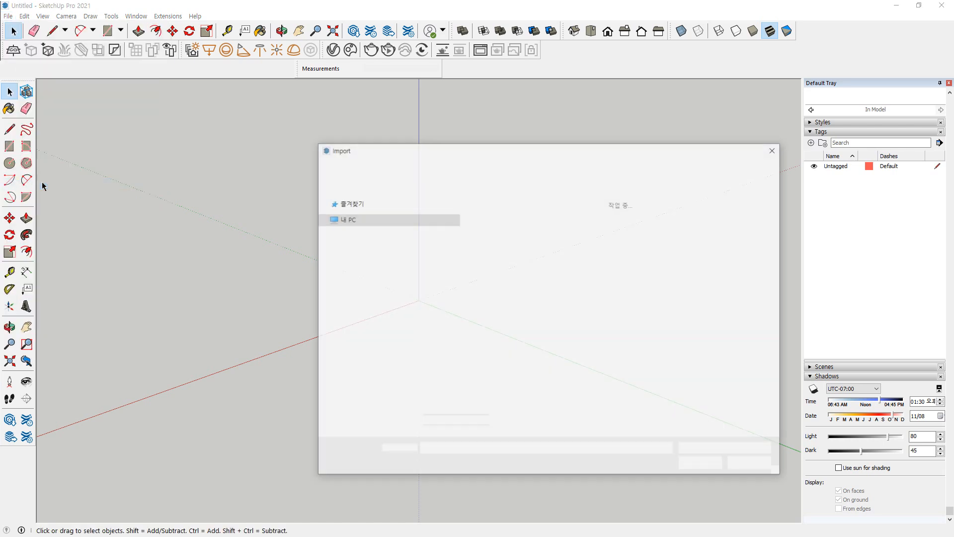
pyautogui.click(619, 224)
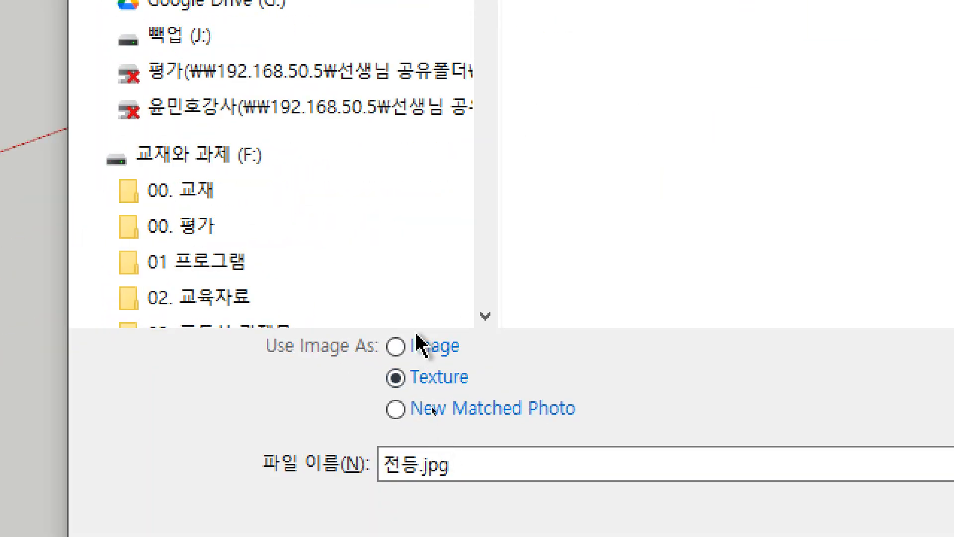
pyautogui.click(432, 409)
pyautogui.click(417, 343)
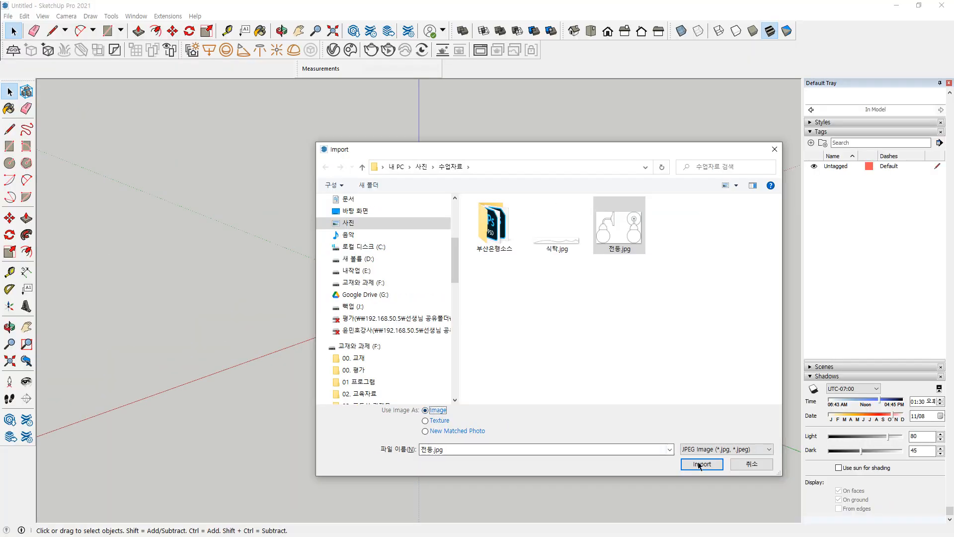
pyautogui.click(702, 463)
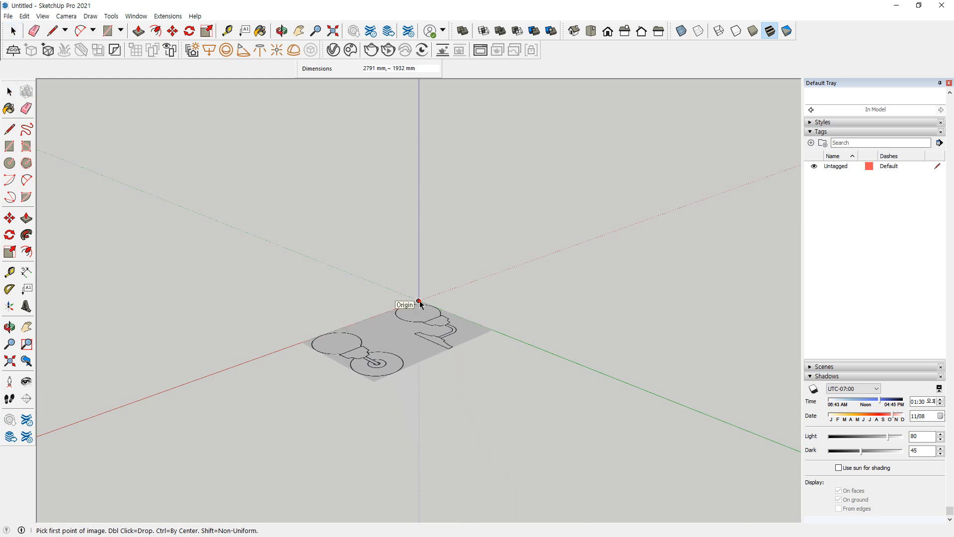
pyautogui.click(420, 300)
pyautogui.press('Escape')
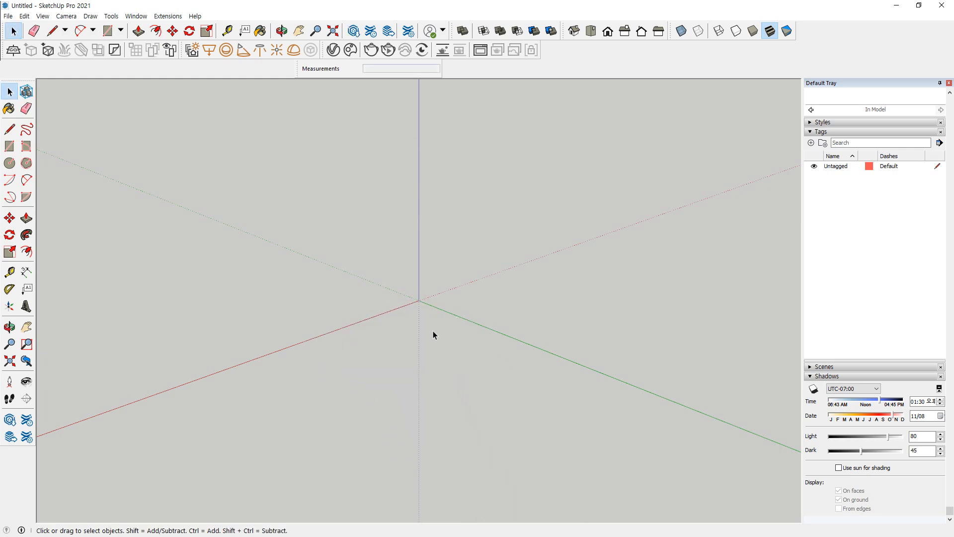
# Import 전등.jpg as an image with its corner on the origin, and delete it again
pyautogui.scroll(-1, 206, 275)
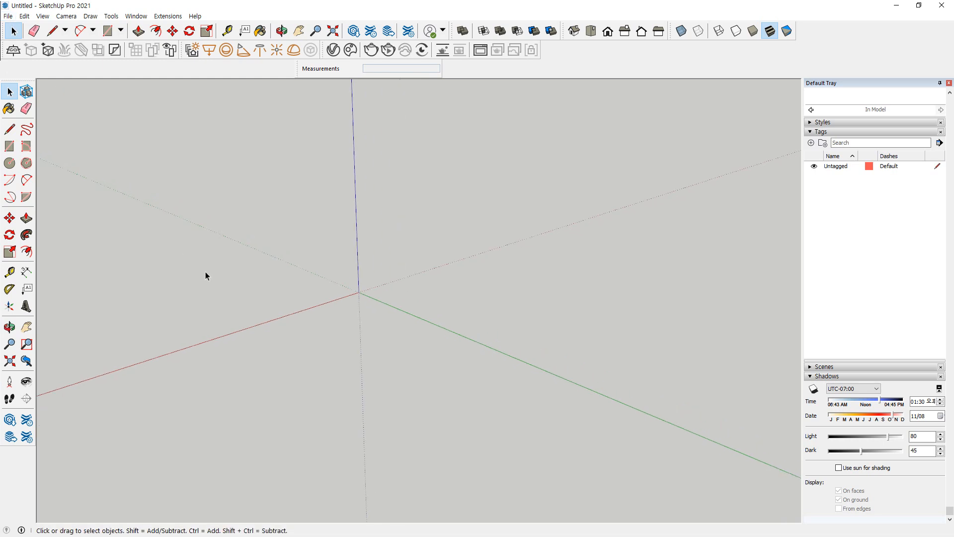
pyautogui.click(24, 16)
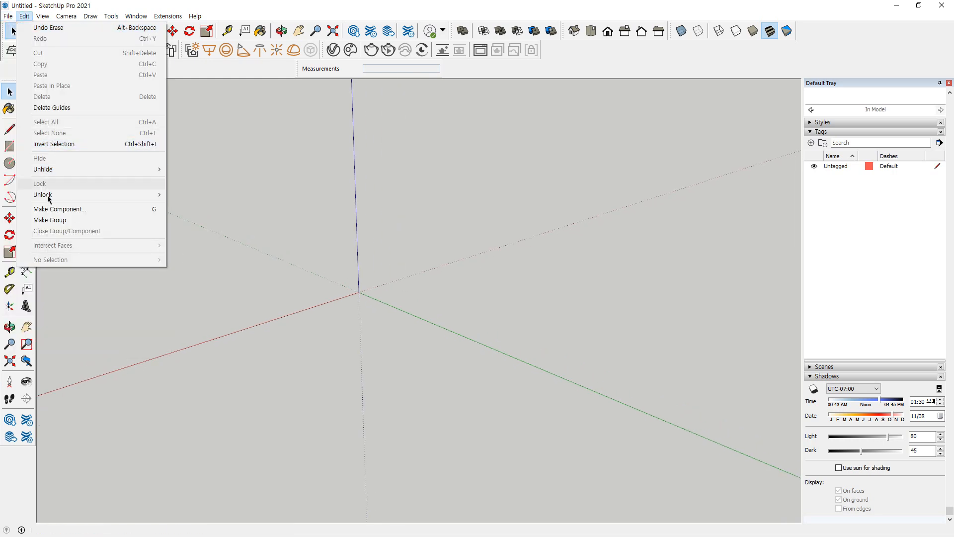
pyautogui.moveTo(8, 16)
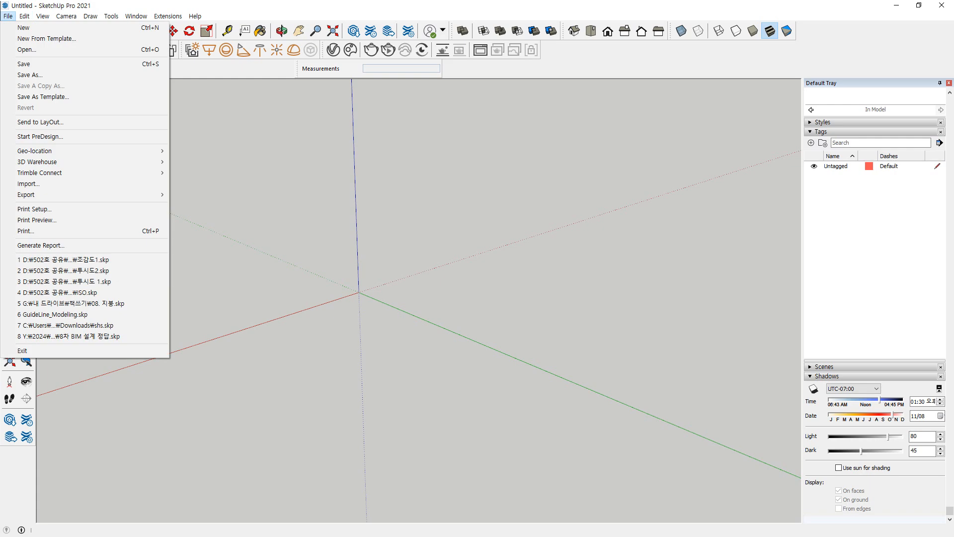
pyautogui.click(31, 183)
pyautogui.click(619, 226)
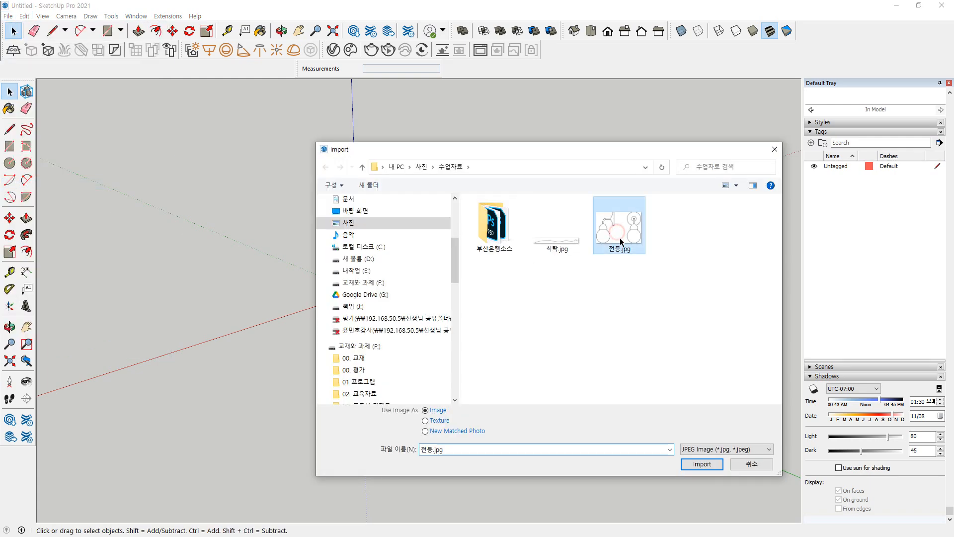
pyautogui.click(692, 465)
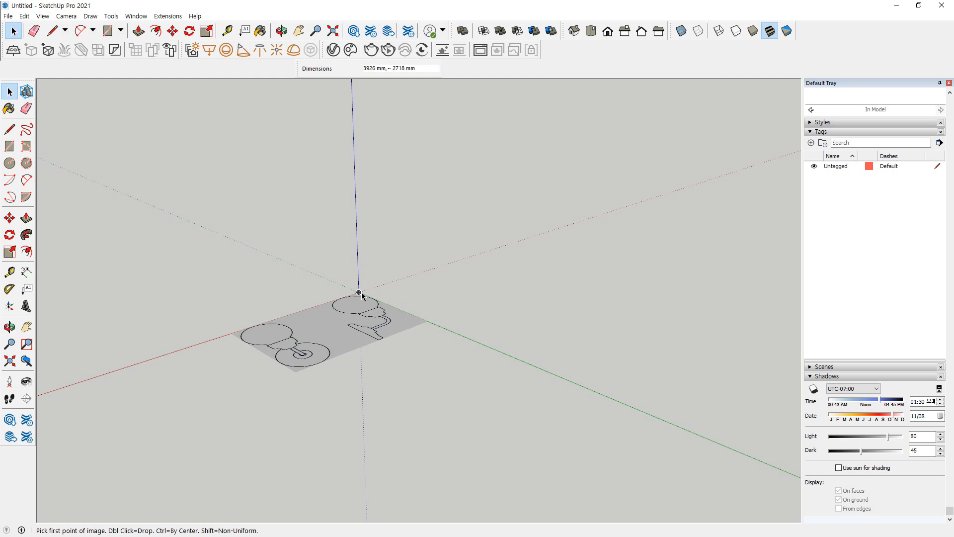
pyautogui.click(358, 292)
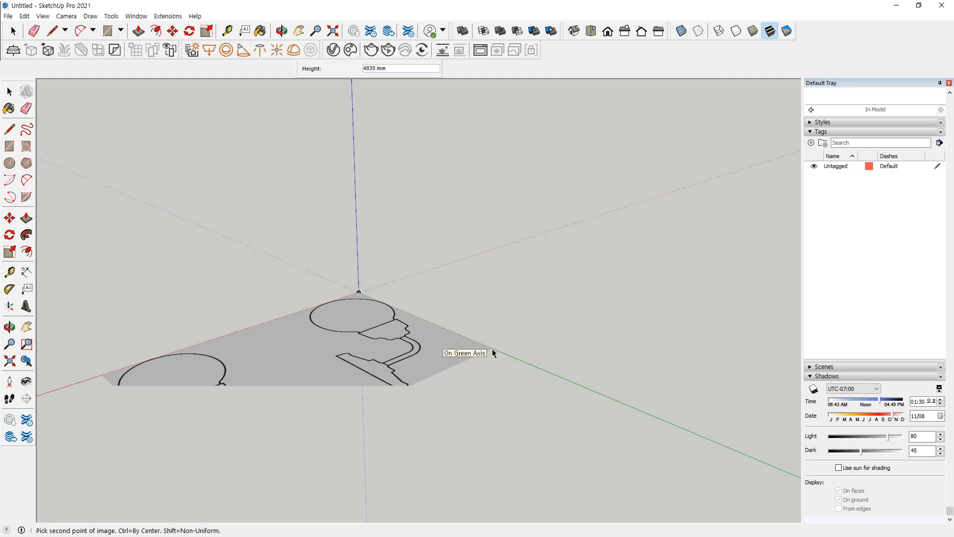
pyautogui.write('5')
pyautogui.press('Return')
pyautogui.moveTo(365, 402); pyautogui.dragTo(498, 362, button='middle')
pyautogui.scroll(6, 417, 343)
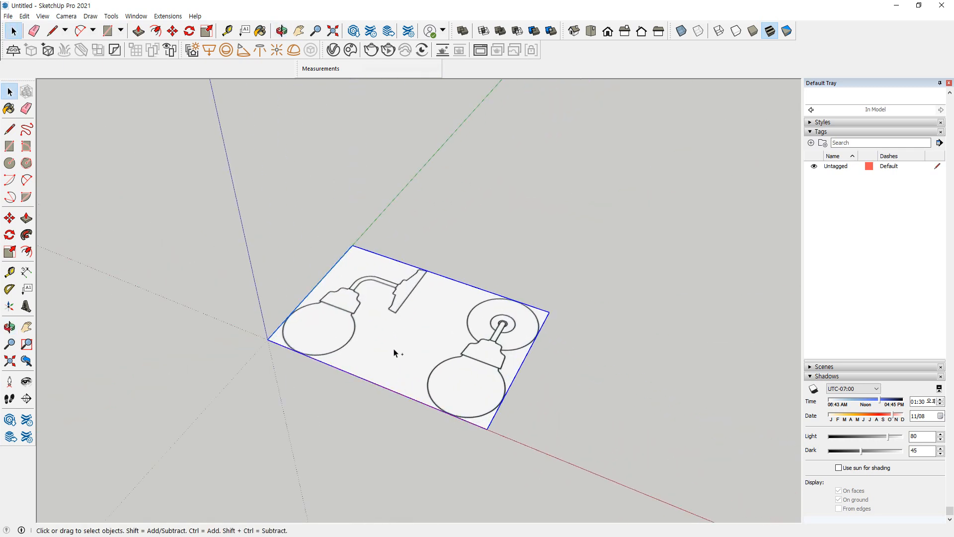
pyautogui.press('Delete')
# Insert 02_FollowMe.jpg from the 99. 스케치업 folder into the model as an image and move the folder window away
pyautogui.moveTo(0, 119); pyautogui.dragTo(159, 119)
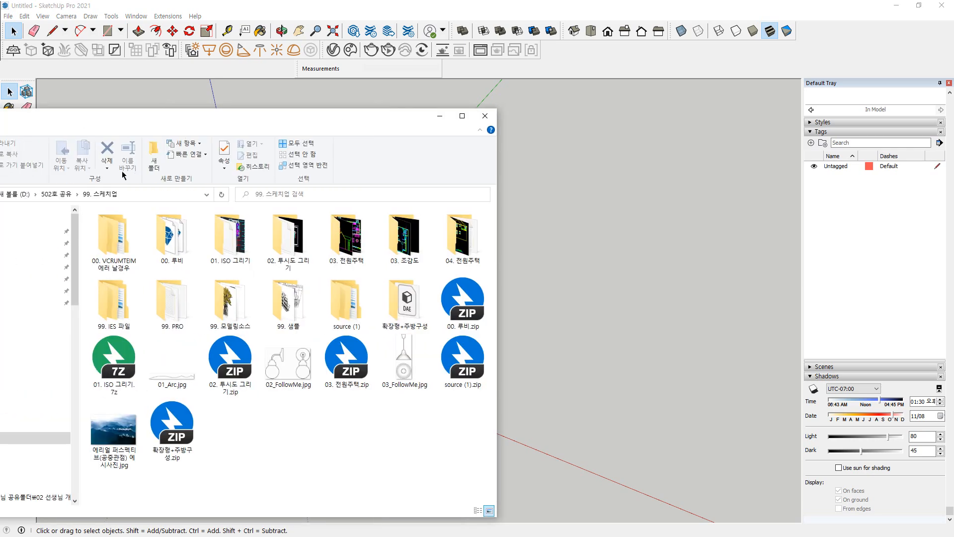
pyautogui.click(283, 353)
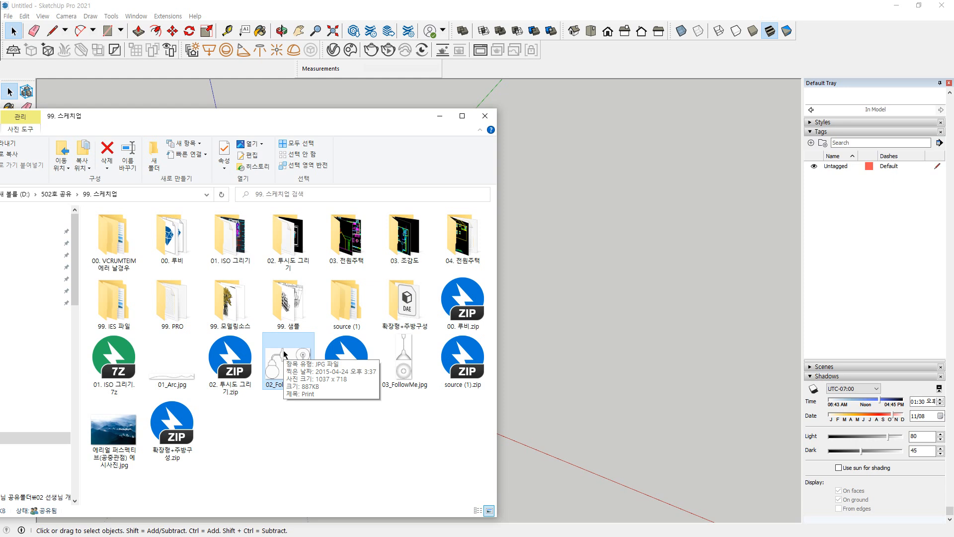
pyautogui.moveTo(284, 354)
pyautogui.mouseDown()
pyautogui.moveTo(298, 330)
pyautogui.moveTo(681, 305)
pyautogui.mouseUp()
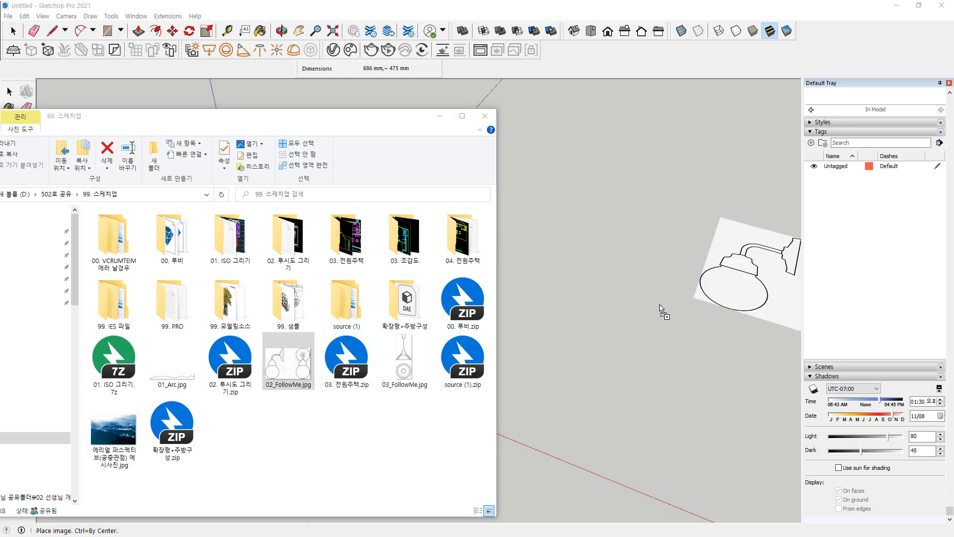
pyautogui.moveTo(555, 332); pyautogui.dragTo(553, 328)
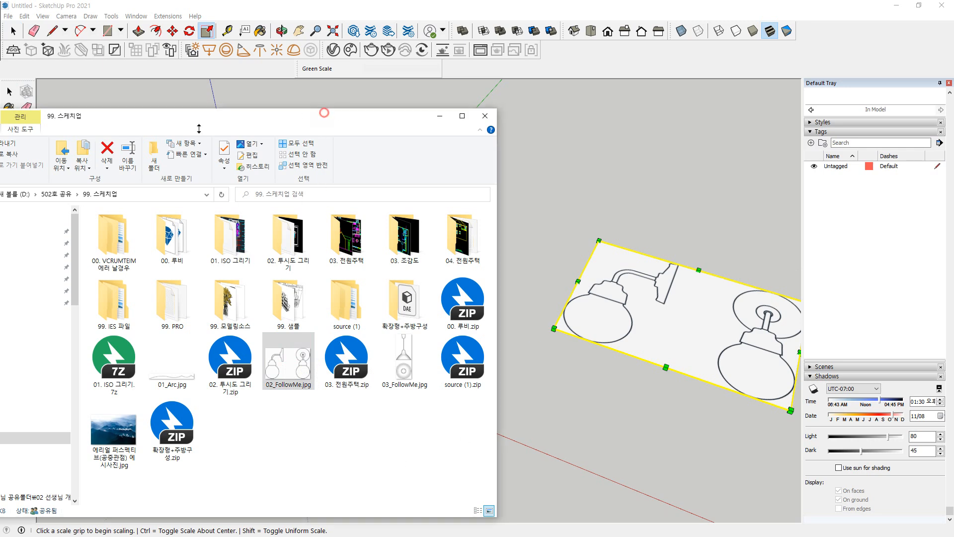
pyautogui.moveTo(260, 121); pyautogui.dragTo(258, 169)
pyautogui.moveTo(148, 164); pyautogui.dragTo(0, 159)
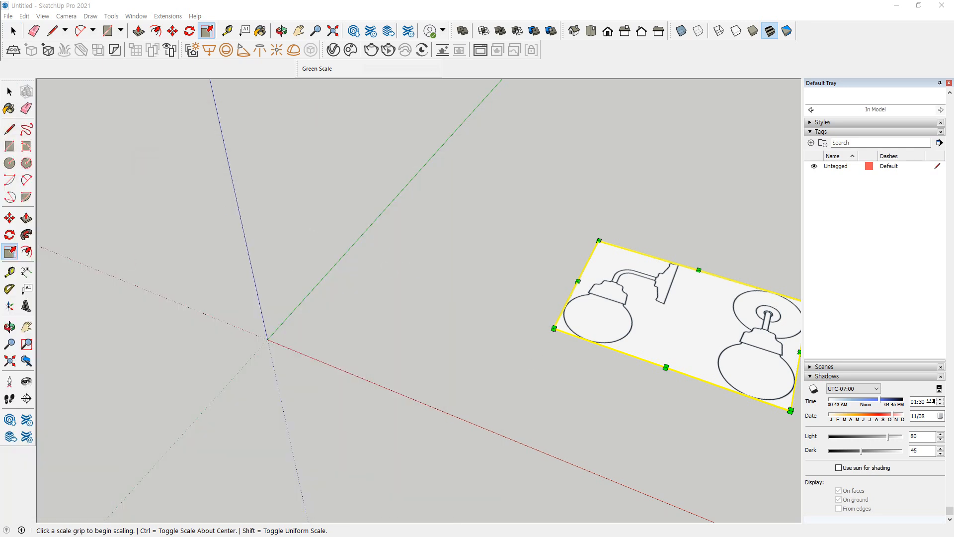
# Move the lamp image by its nearest corner onto the origin and clear the selection
pyautogui.press('space')
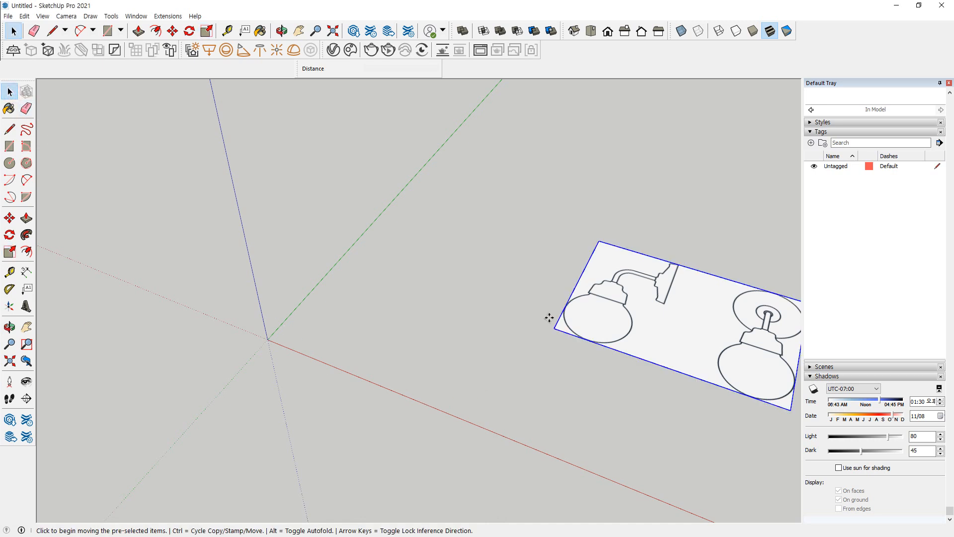
pyautogui.press('m')
pyautogui.click(553, 326)
pyautogui.click(267, 339)
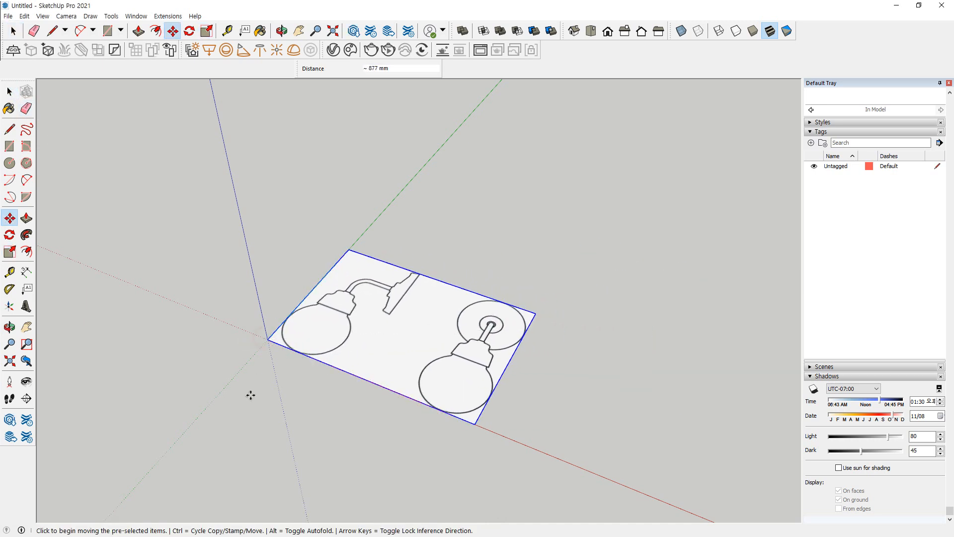
pyautogui.moveTo(272, 396); pyautogui.dragTo(231, 478, button='middle')
pyautogui.press('space')
pyautogui.click(495, 443)
# Rotate the lamp image about its edge on the red axis so it stands upright along the blue axis
pyautogui.scroll(5, 399, 338)
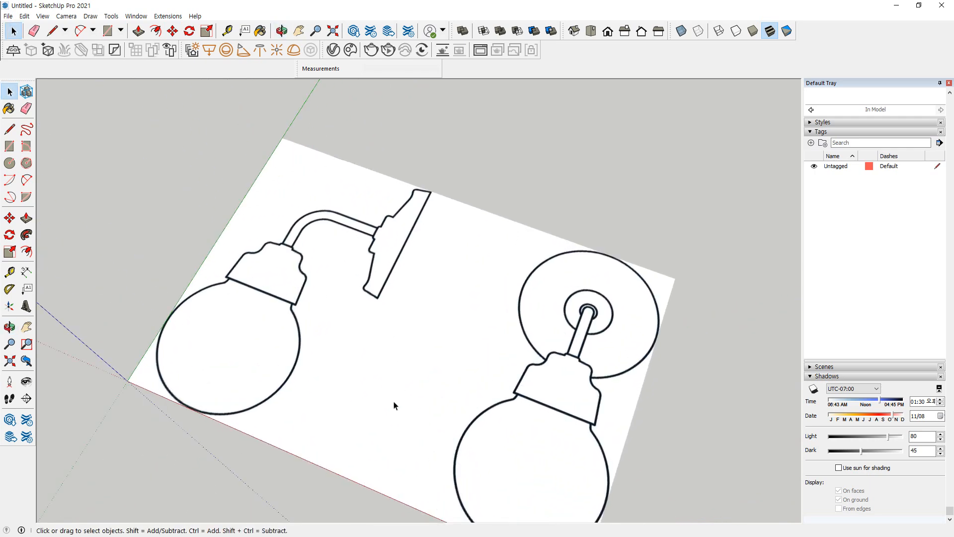
pyautogui.scroll(-3, 393, 405)
pyautogui.moveTo(432, 330); pyautogui.dragTo(388, 308, button='middle')
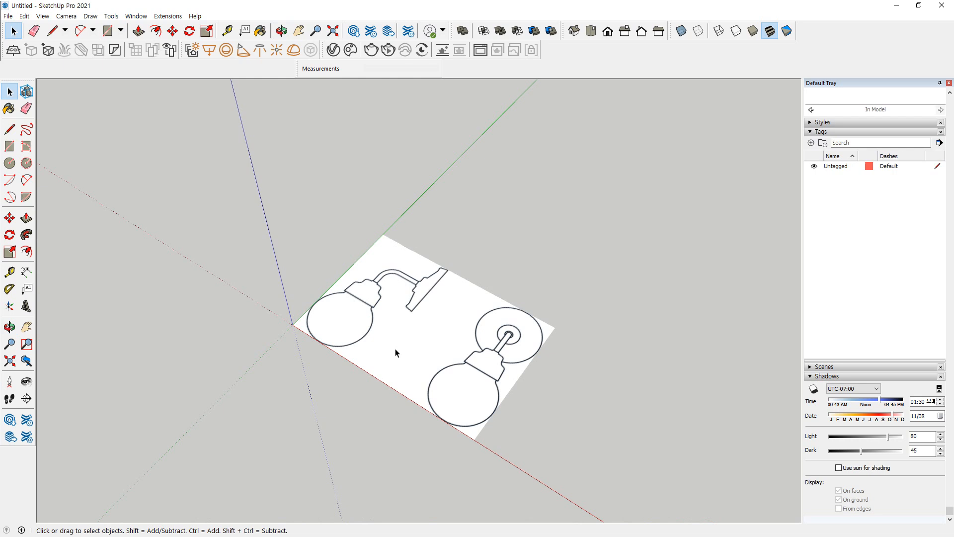
pyautogui.press('t')
pyautogui.press('space')
pyautogui.press('q')
pyautogui.click(473, 438)
pyautogui.click(555, 328)
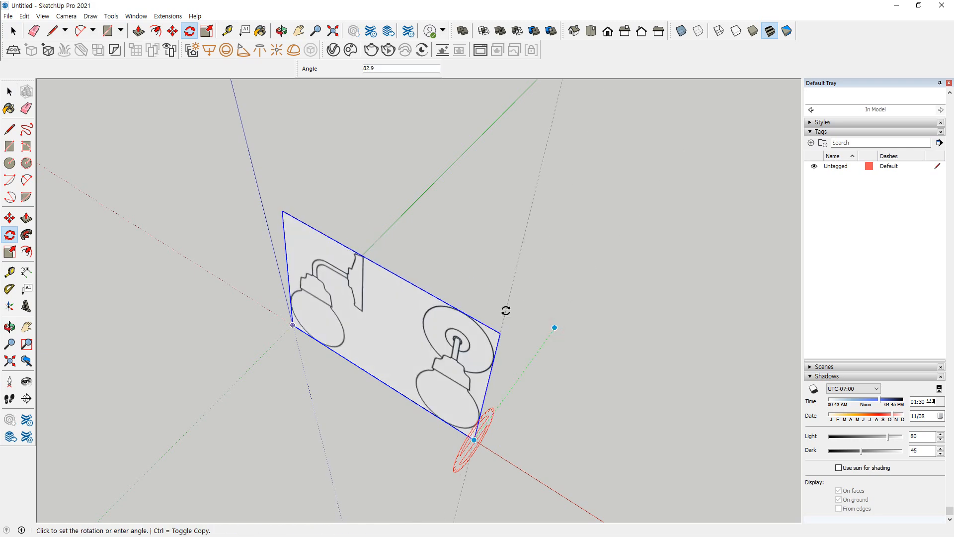
pyautogui.click(505, 311)
pyautogui.press('o')
pyautogui.moveTo(411, 330); pyautogui.dragTo(447, 241)
pyautogui.press('q')
pyautogui.press('space')
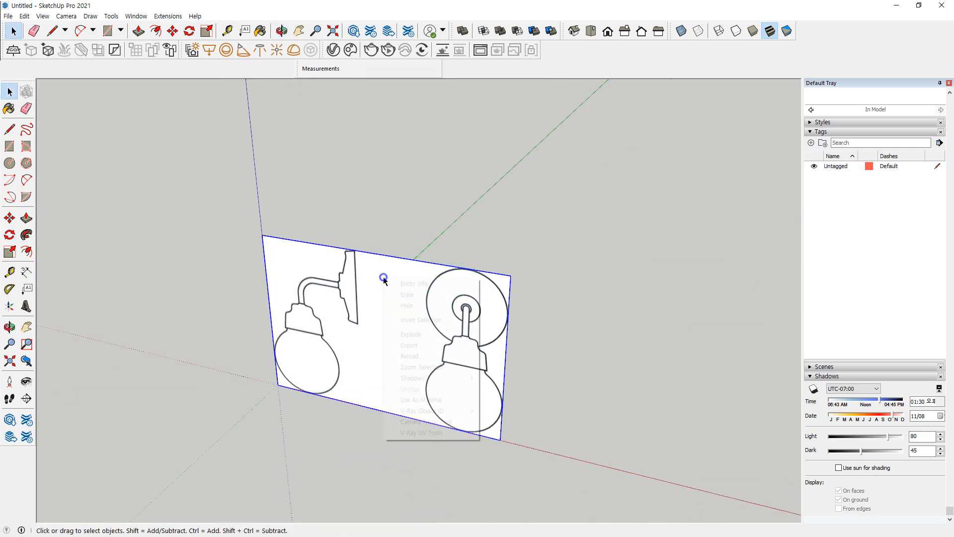
# Explode the upright lamp image into an editable textured face and clear the selection
pyautogui.rightClick(384, 278)
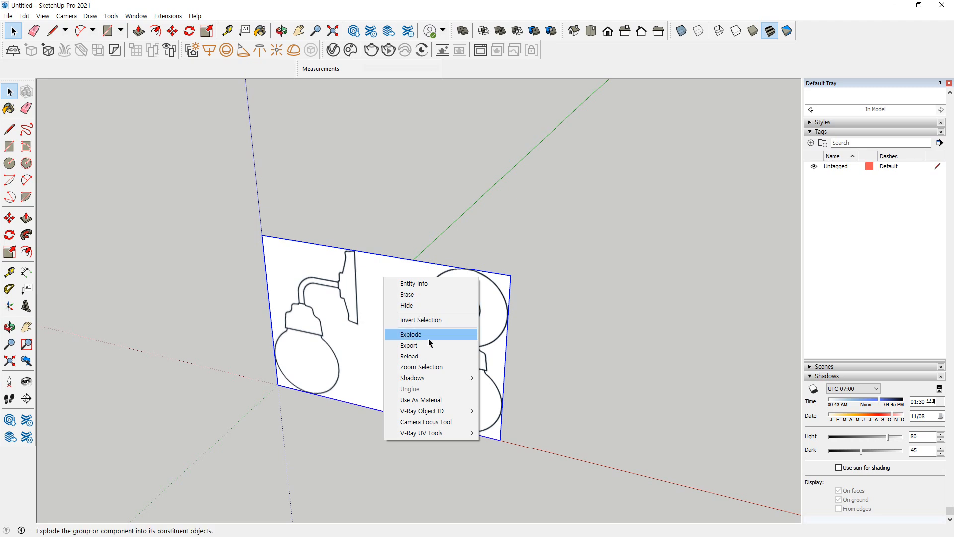
pyautogui.click(430, 342)
pyautogui.click(383, 436)
pyautogui.click(392, 313)
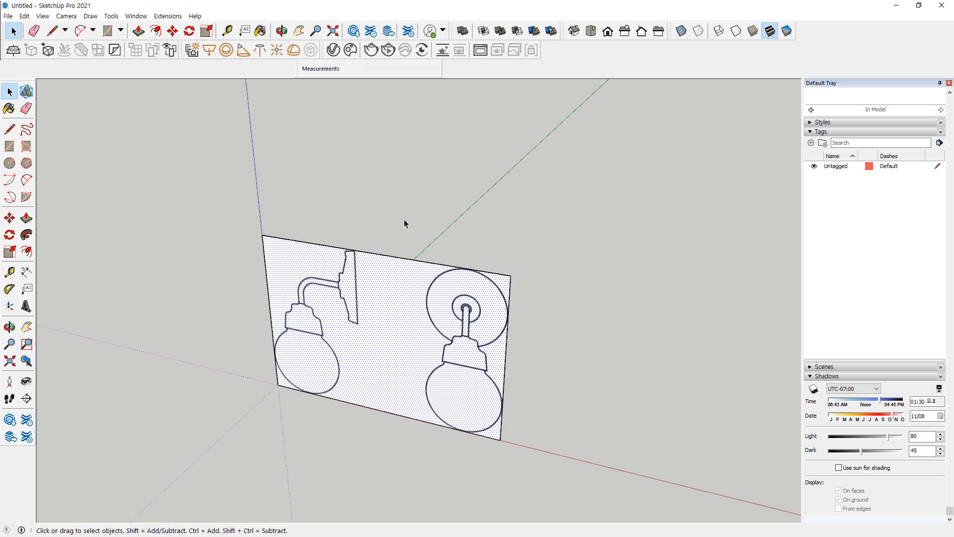
pyautogui.moveTo(170, 185); pyautogui.dragTo(594, 462)
pyautogui.click(596, 455)
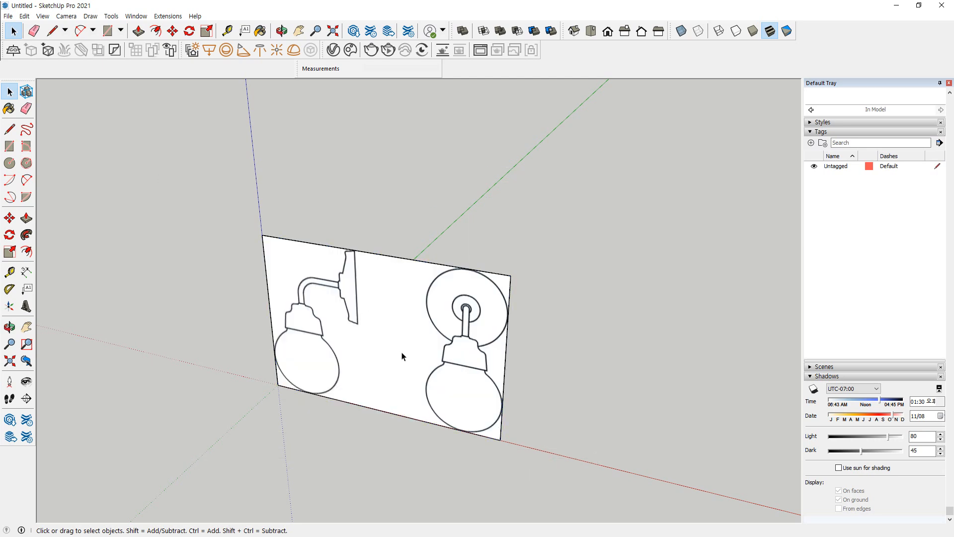
# Draw a full-height rectangle on the lamp face in the blank gap between the side and front views
pyautogui.scroll(4, 389, 329)
pyautogui.press('r')
pyautogui.click(340, 179)
pyautogui.click(420, 486)
pyautogui.press('space')
# Move the dividing edge beside the side view about 28 mm along the red axis onto the wall plate's back line
pyautogui.click(343, 247)
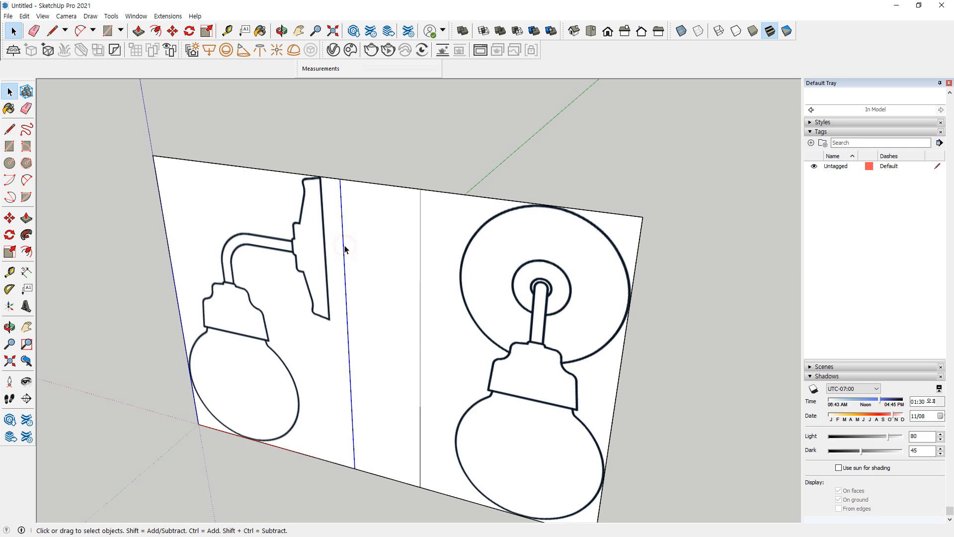
pyautogui.scroll(5, 338, 228)
pyautogui.press('m')
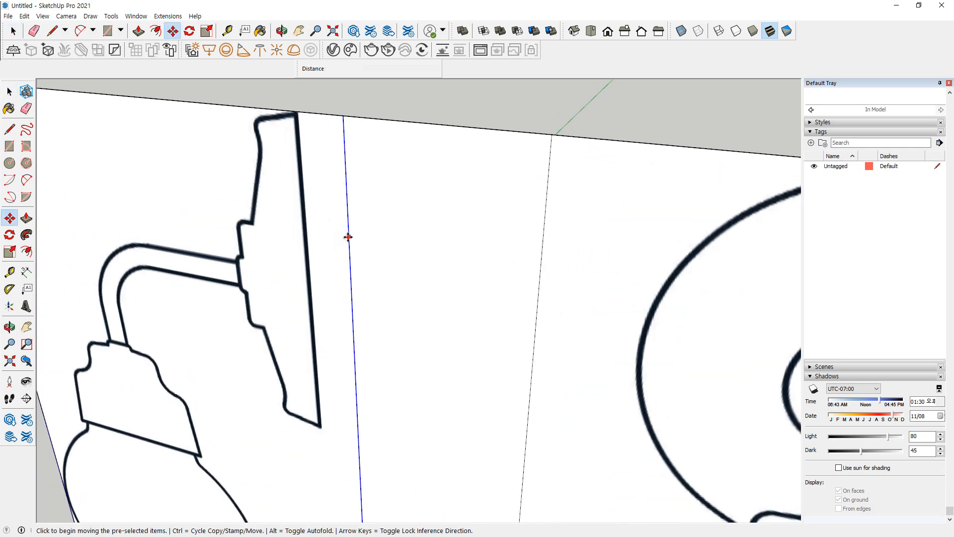
pyautogui.click(347, 234)
pyautogui.scroll(5, 328, 232)
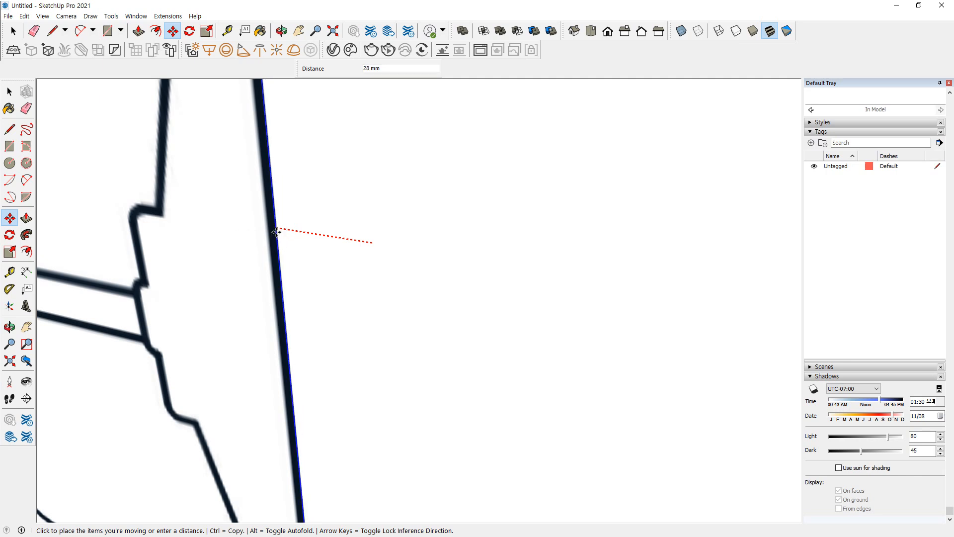
pyautogui.click(279, 232)
pyautogui.scroll(-5, 322, 275)
pyautogui.press('space')
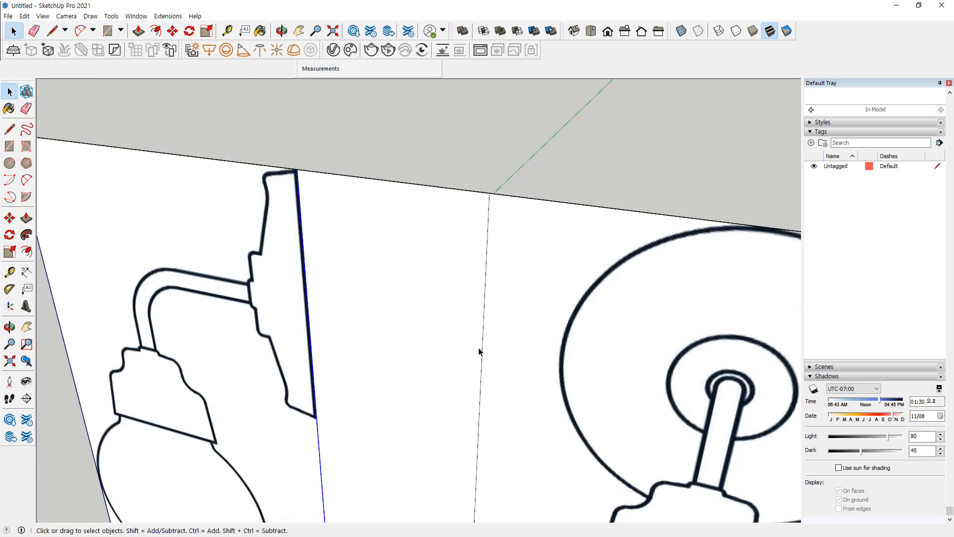
# Move the dividing edge beside the front view about 55 mm along the red axis until it touches the large circle
pyautogui.click(482, 354)
pyautogui.scroll(-2, 590, 368)
pyautogui.moveTo(589, 368); pyautogui.dragTo(450, 220, button='middle')
pyautogui.moveTo(458, 184); pyautogui.dragTo(453, 218)
pyautogui.moveTo(450, 455); pyautogui.dragTo(450, 505)
pyautogui.press('Escape')
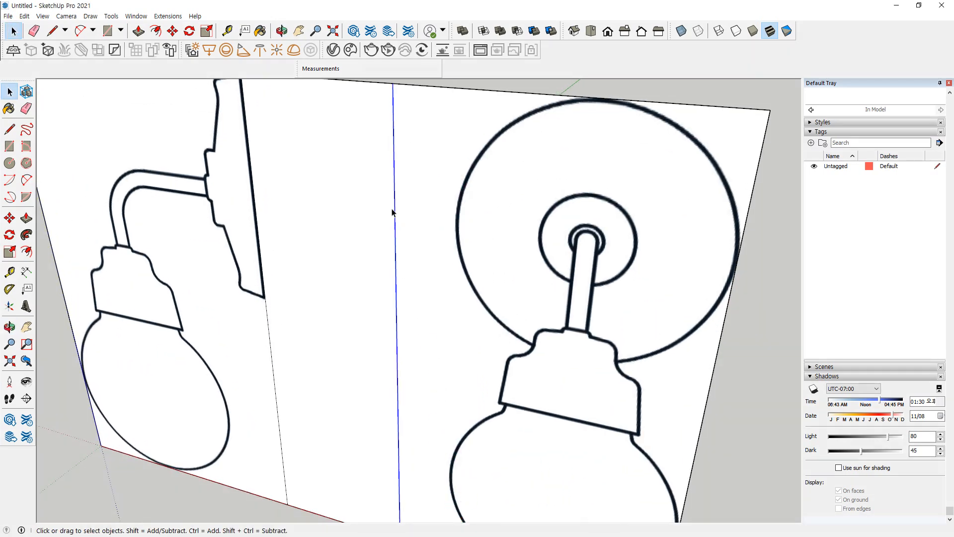
pyautogui.press('m')
pyautogui.click(392, 213)
pyautogui.scroll(3, 422, 217)
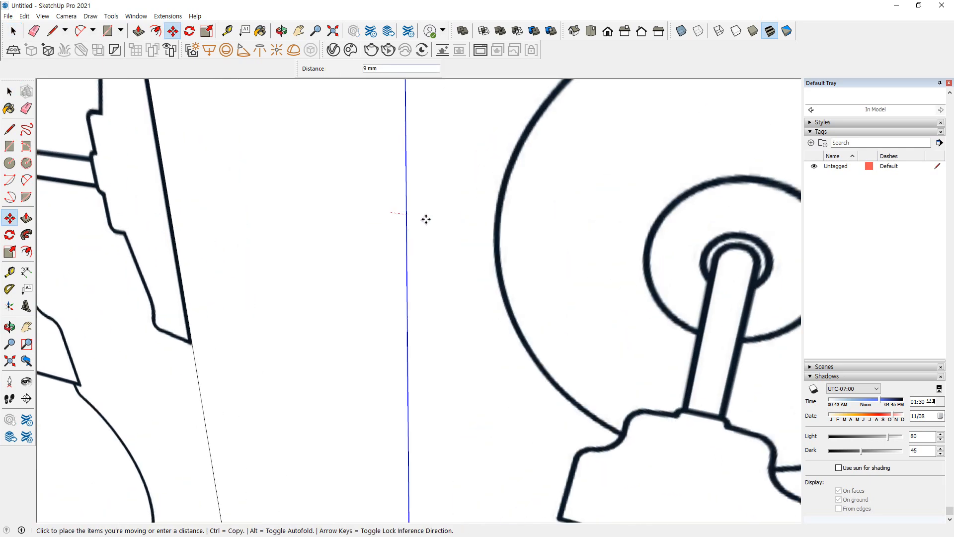
pyautogui.click(494, 227)
pyautogui.scroll(-6, 460, 282)
# Erase the upper and lower edges of the middle strip so the side and front views become separate faces
pyautogui.press('e')
pyautogui.moveTo(404, 186); pyautogui.dragTo(398, 224)
pyautogui.click(396, 440)
pyautogui.press('space')
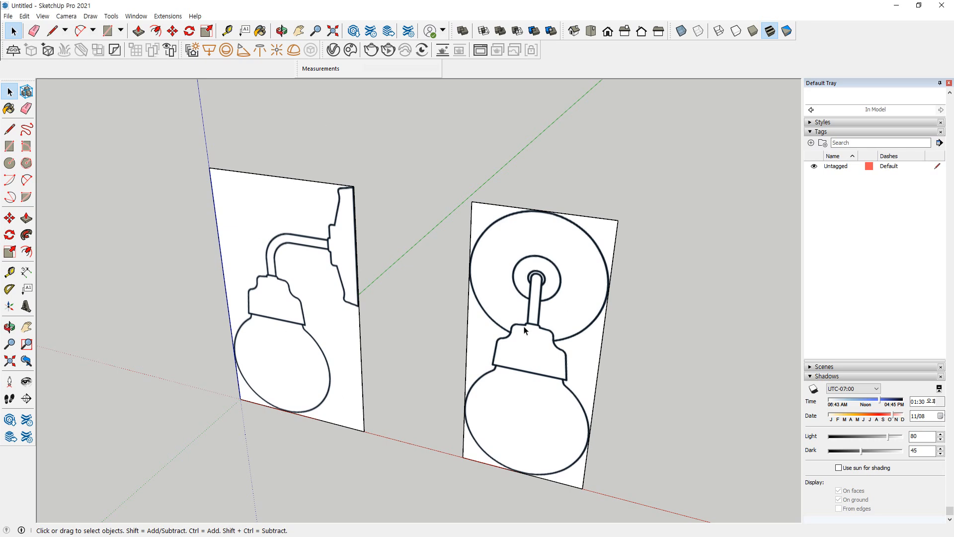
# Make the front view face and the side view face two separate groups
pyautogui.scroll(3, 464, 277)
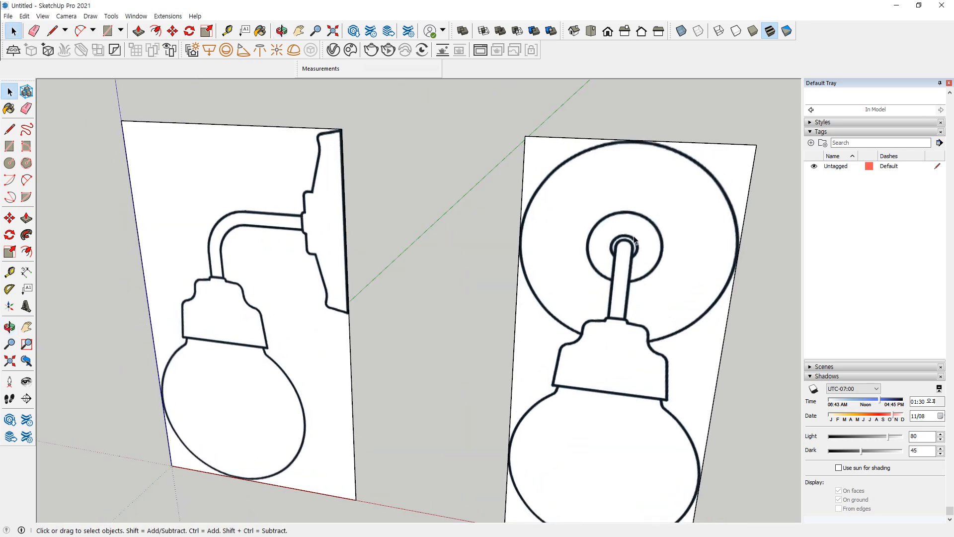
pyautogui.click(592, 185)
pyautogui.rightClick(591, 175)
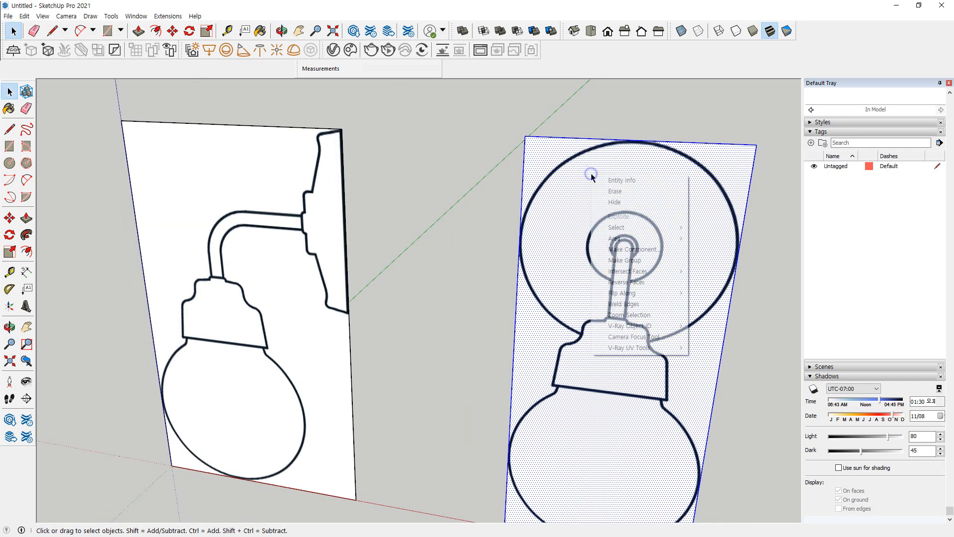
pyautogui.click(596, 260)
pyautogui.click(302, 169)
pyautogui.rightClick(266, 162)
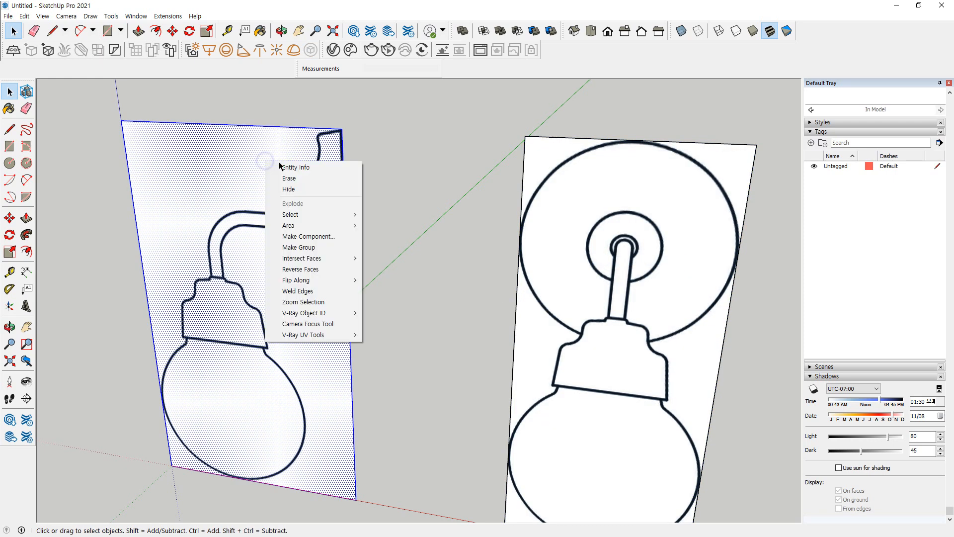
pyautogui.click(297, 248)
pyautogui.scroll(-4, 314, 342)
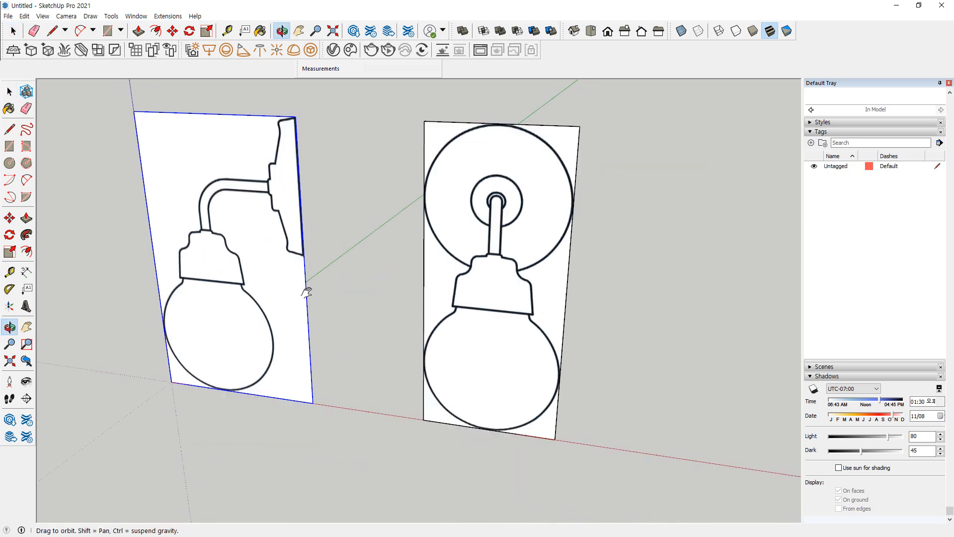
# Rotate the side view group 90 degrees about its lower corner nearest the front view, perpendicular to the front view
pyautogui.press('q')
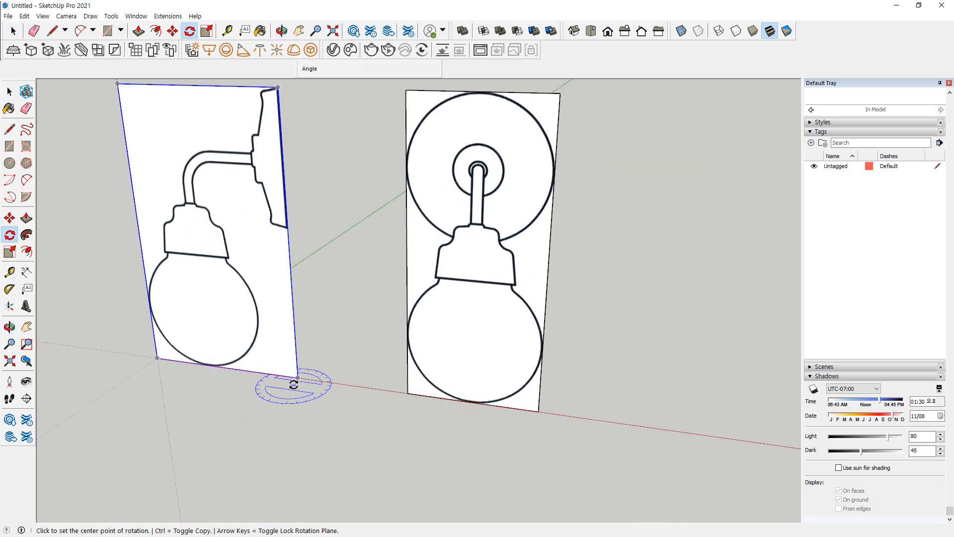
pyautogui.click(298, 378)
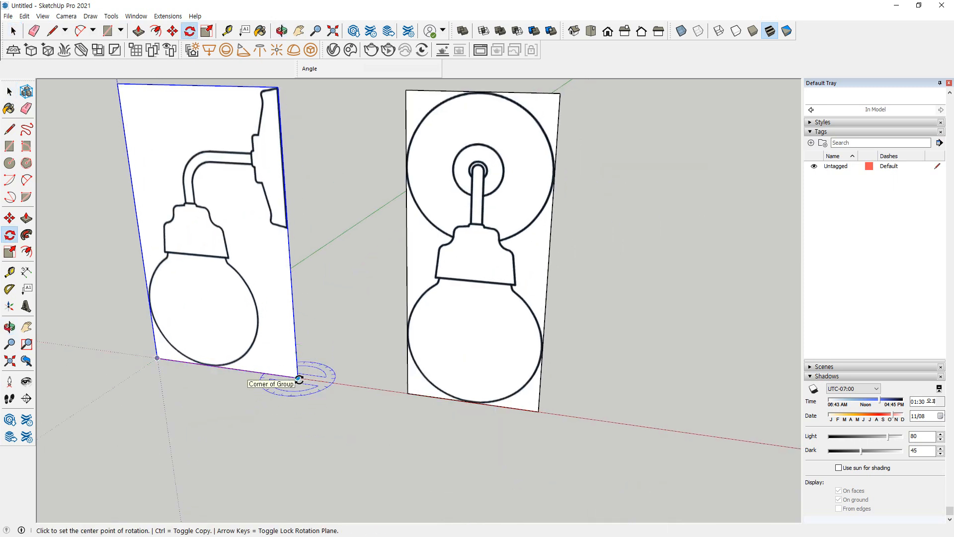
pyautogui.click(165, 361)
pyautogui.write('90')
pyautogui.press('Return')
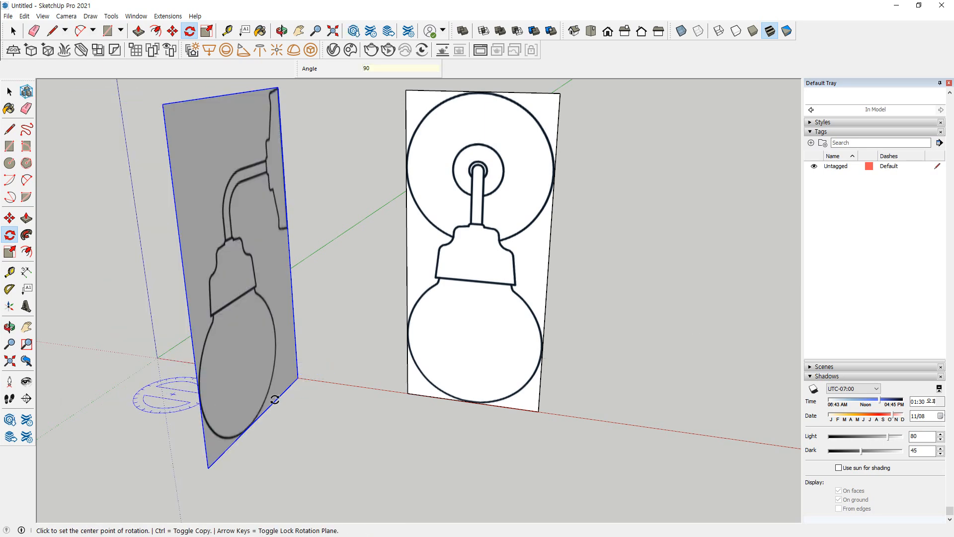
pyautogui.moveTo(249, 405); pyautogui.dragTo(141, 420, button='middle')
# Move the side view group by its lower back corner to the midpoint of the front view's bottom edge
pyautogui.press('m')
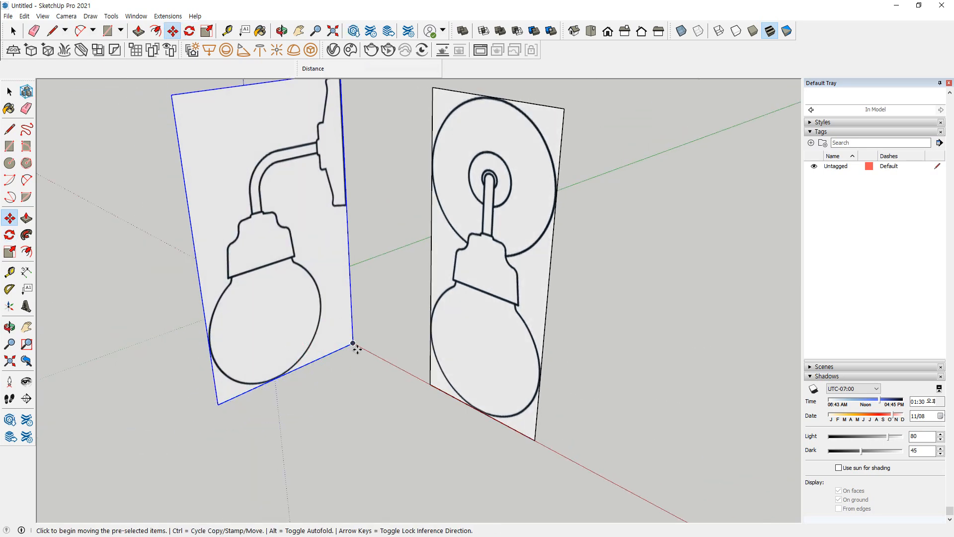
pyautogui.click(353, 343)
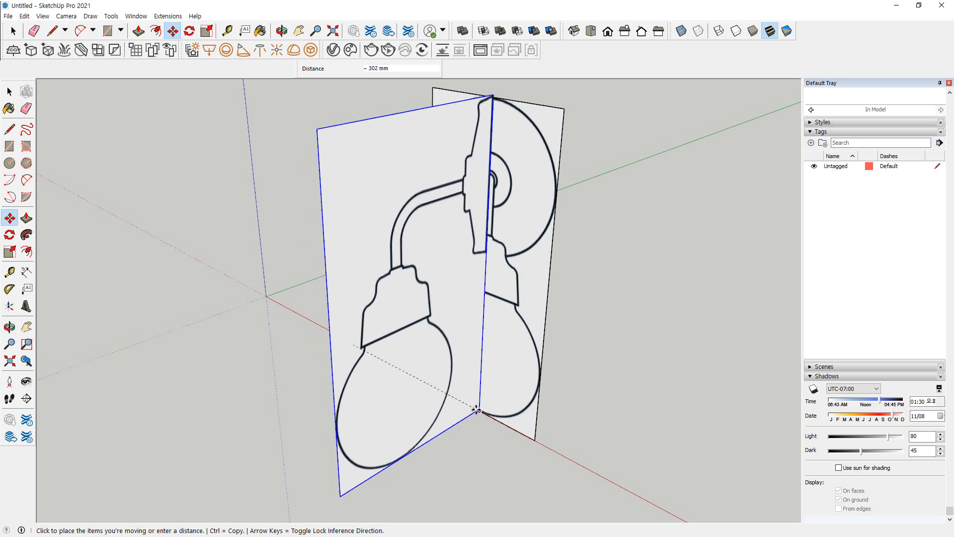
pyautogui.click(479, 411)
pyautogui.moveTo(154, 336); pyautogui.dragTo(436, 261, button='middle')
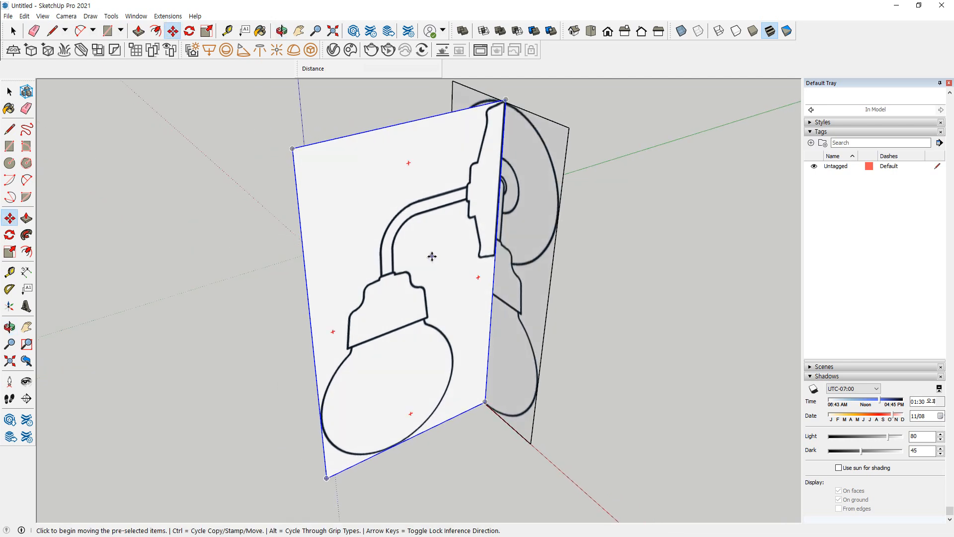
# Select both lamp view groups and lock them
pyautogui.press('space')
pyautogui.scroll(2, 547, 109)
pyautogui.click(541, 95)
pyautogui.hotkey('ctrl', 'a')
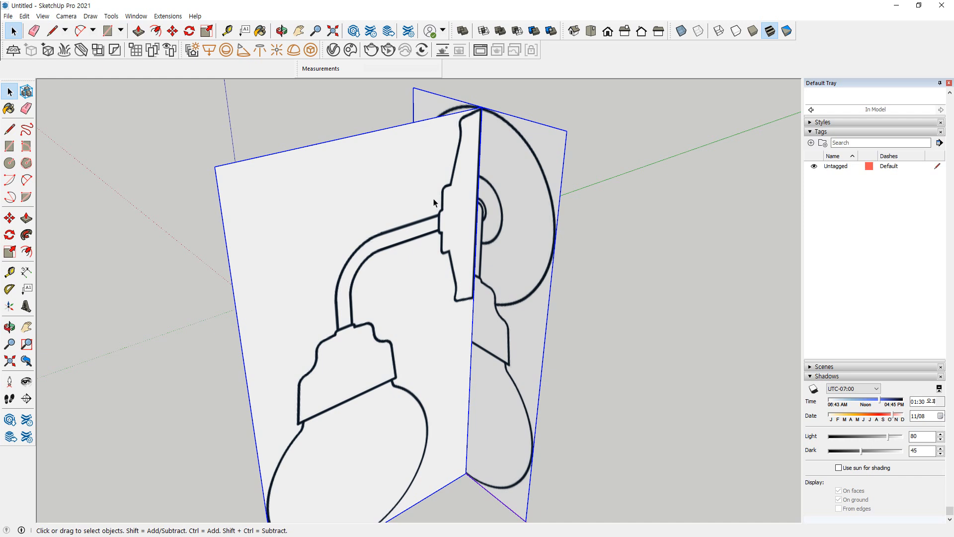
pyautogui.rightClick(435, 138)
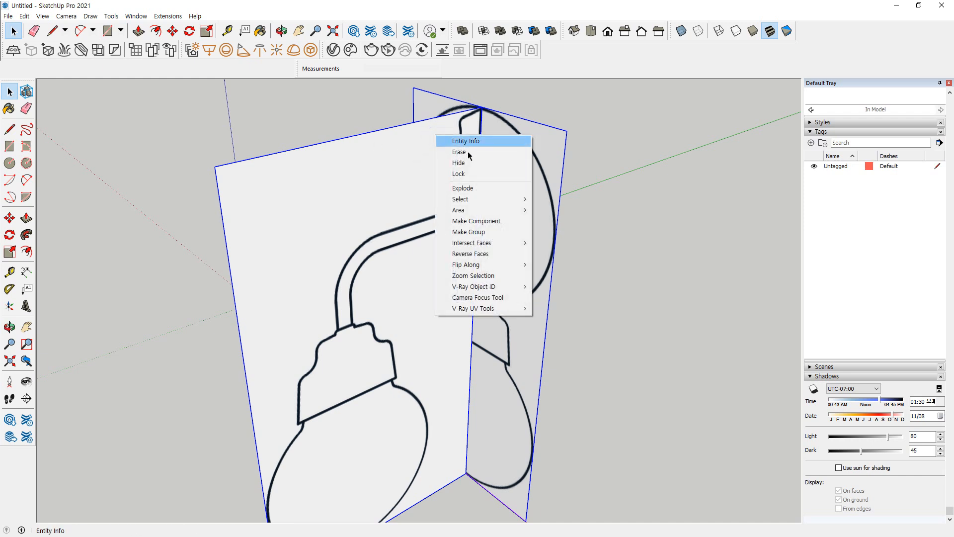
pyautogui.click(477, 171)
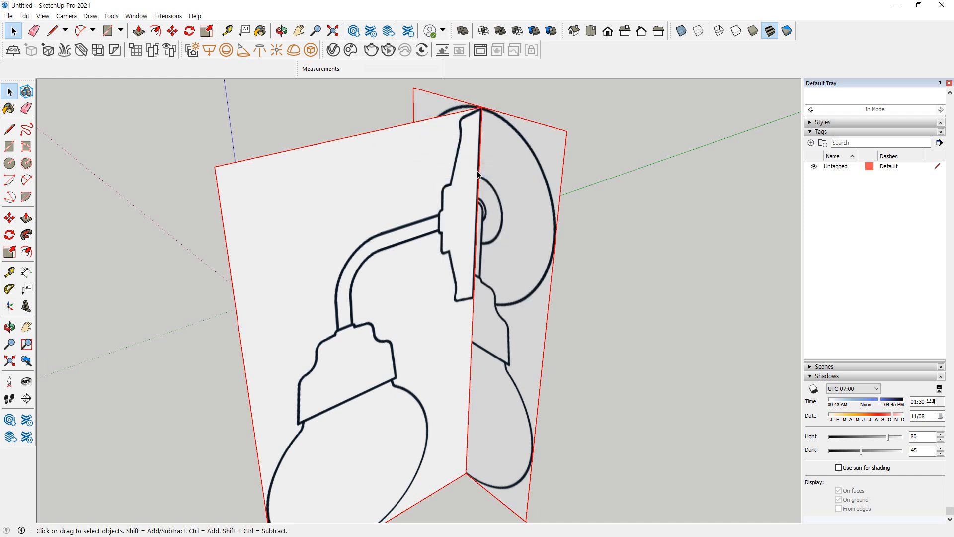
# Unlock both lamp view groups
pyautogui.rightClick(448, 145)
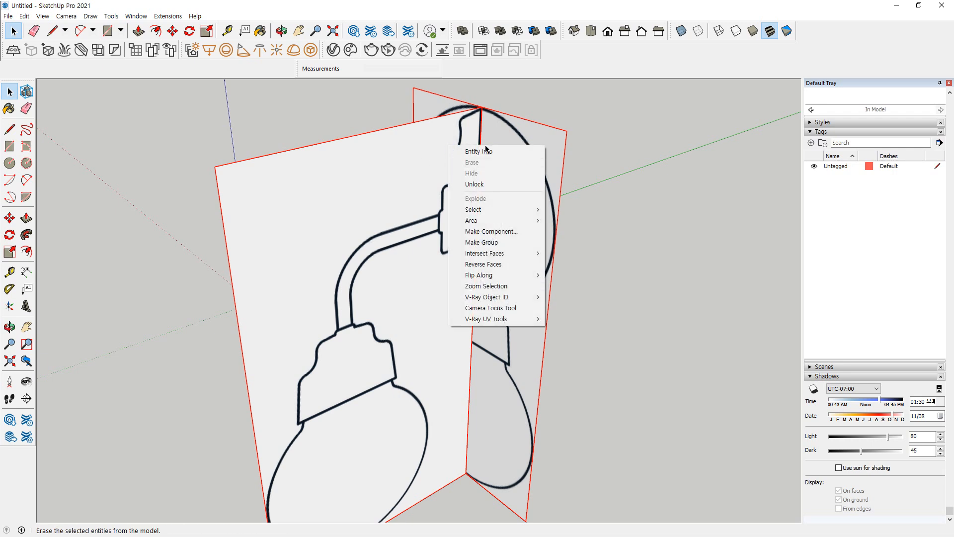
pyautogui.click(475, 185)
pyautogui.click(673, 105)
pyautogui.moveTo(509, 94); pyautogui.dragTo(409, 156)
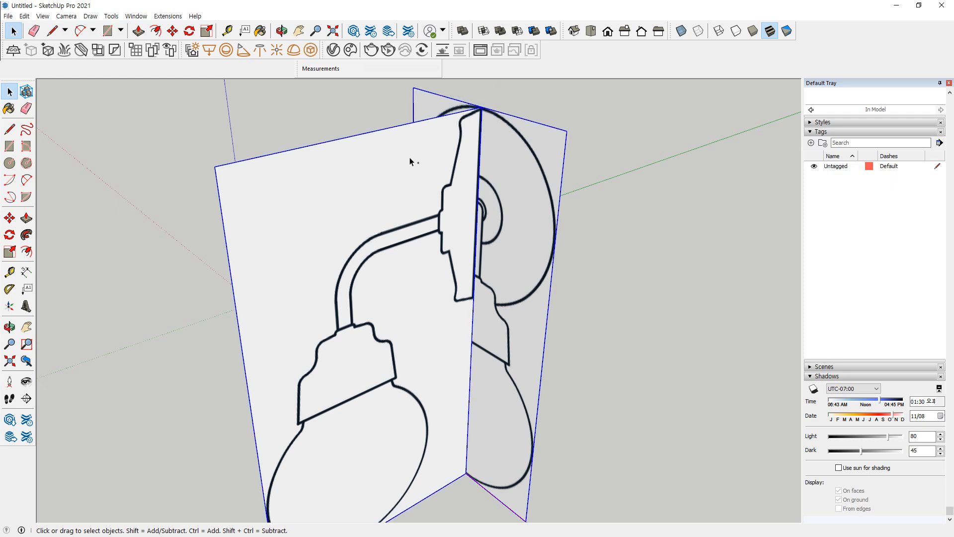
# Lock the side and front view groups again and test selecting them
pyautogui.scroll(4, 484, 111)
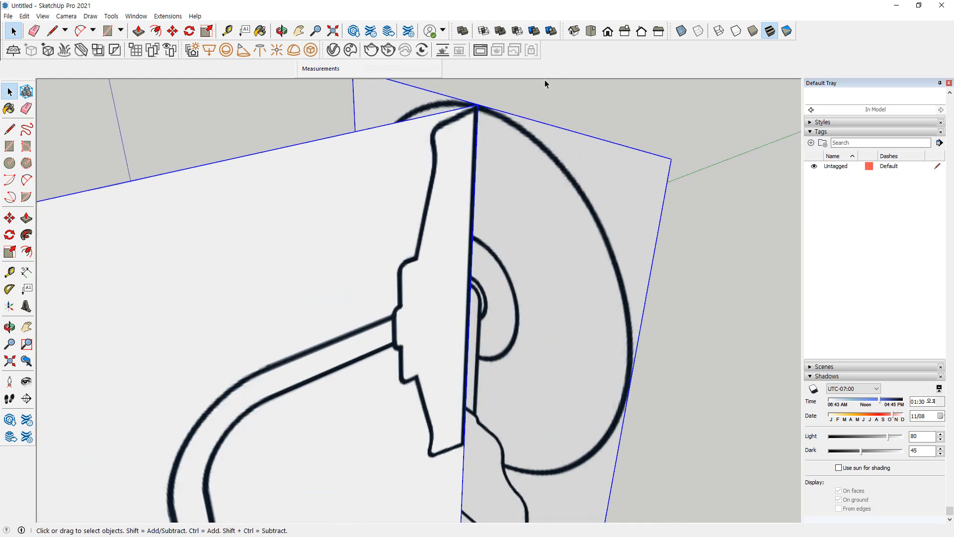
pyautogui.rightClick(464, 129)
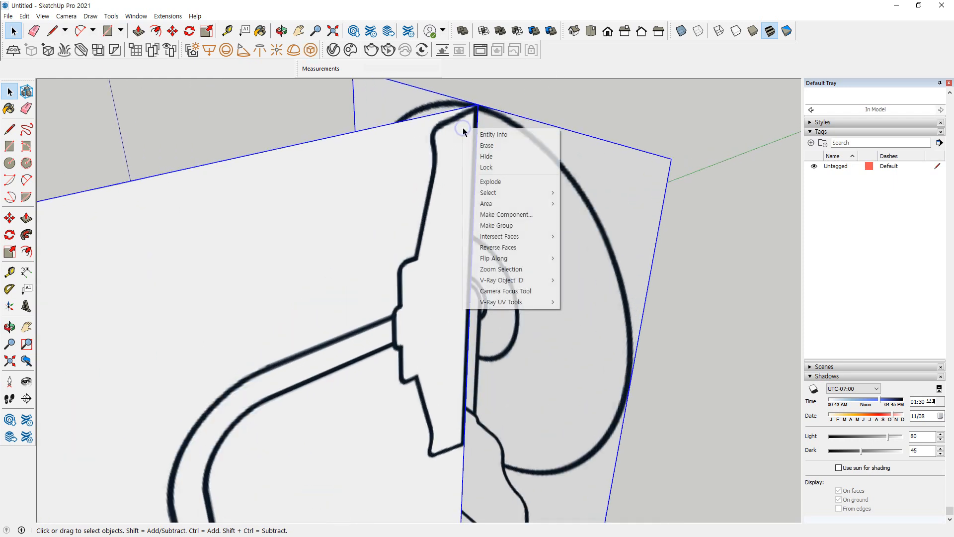
pyautogui.click(525, 171)
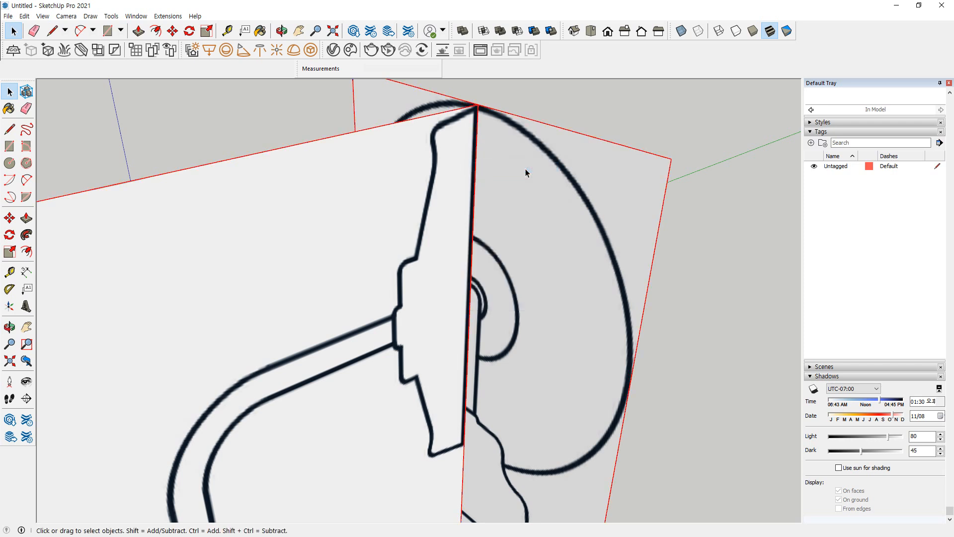
pyautogui.click(560, 92)
pyautogui.click(385, 207)
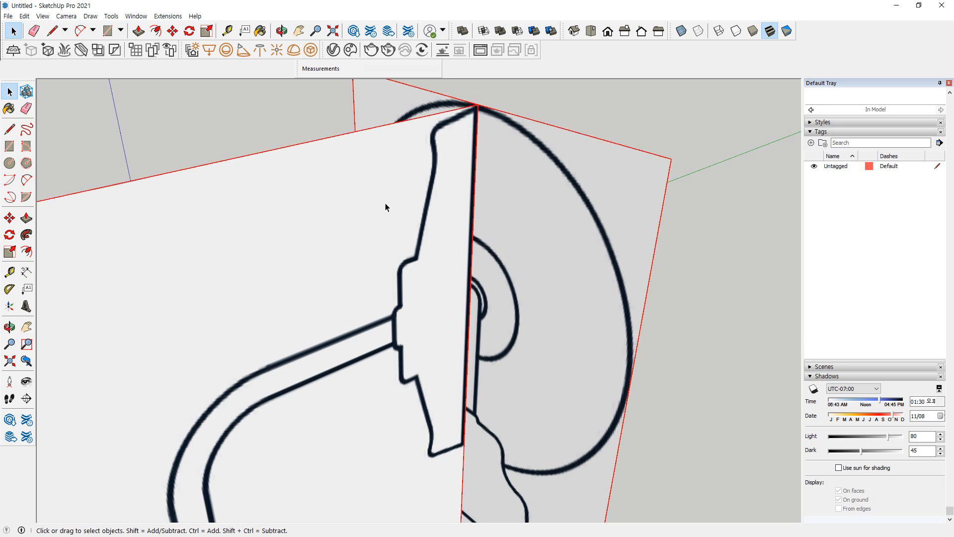
# Try to erase the locked view groups with the Eraser, and unlock them both
pyautogui.click(27, 109)
pyautogui.click(587, 135)
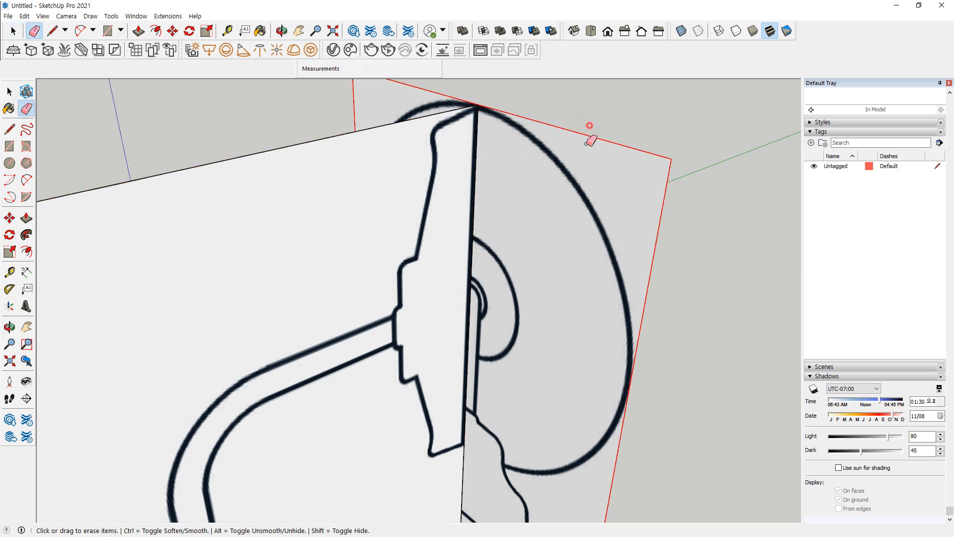
pyautogui.click(410, 105)
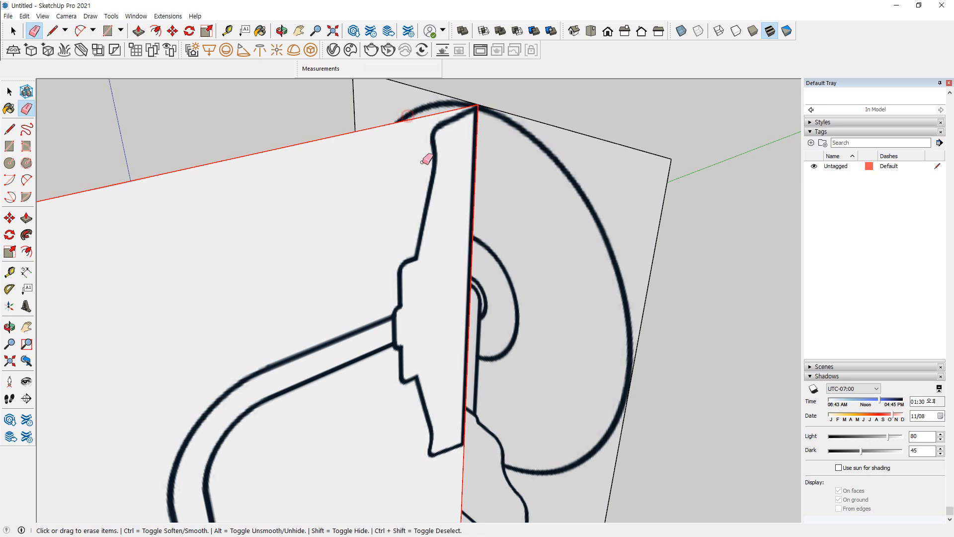
pyautogui.click(492, 104)
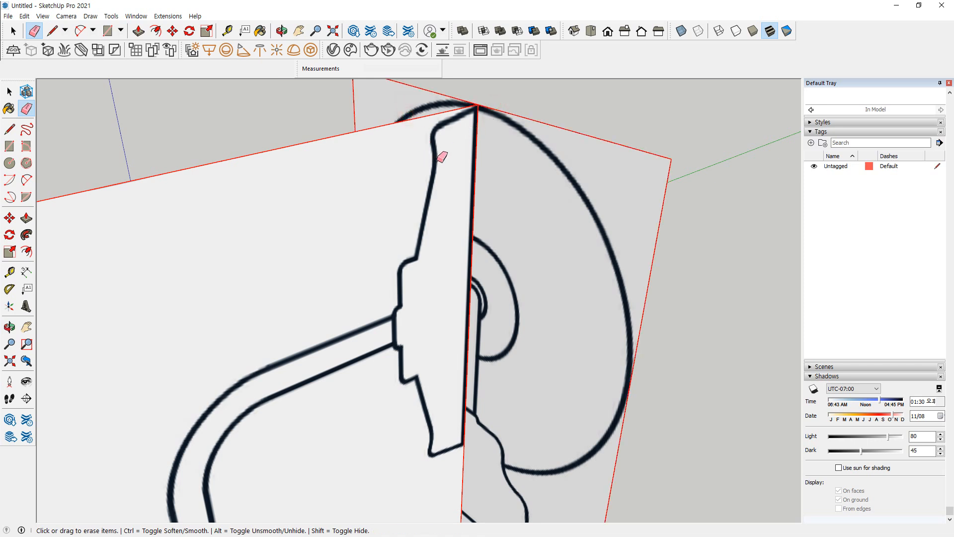
pyautogui.press('space')
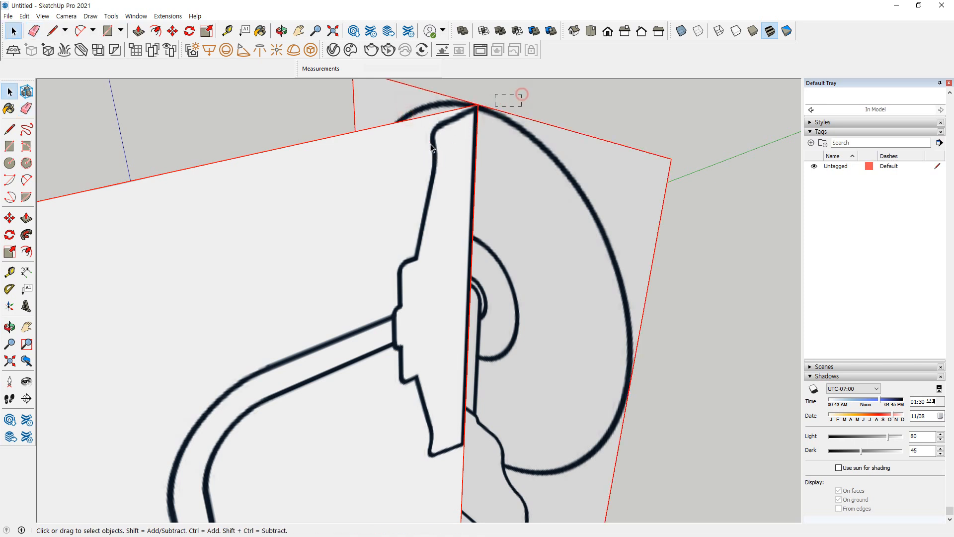
pyautogui.rightClick(458, 126)
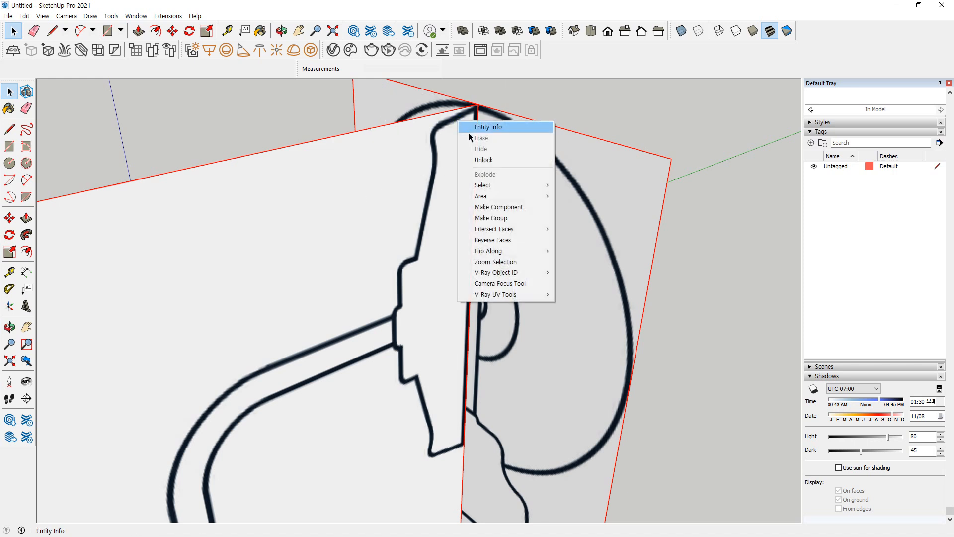
pyautogui.click(489, 164)
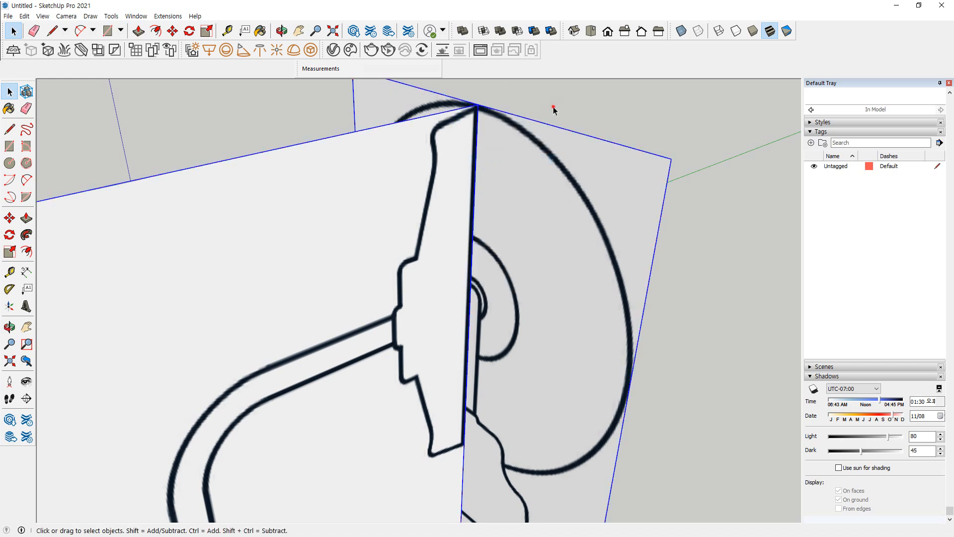
# Select both the side and front view groups and hide them
pyautogui.click(699, 200)
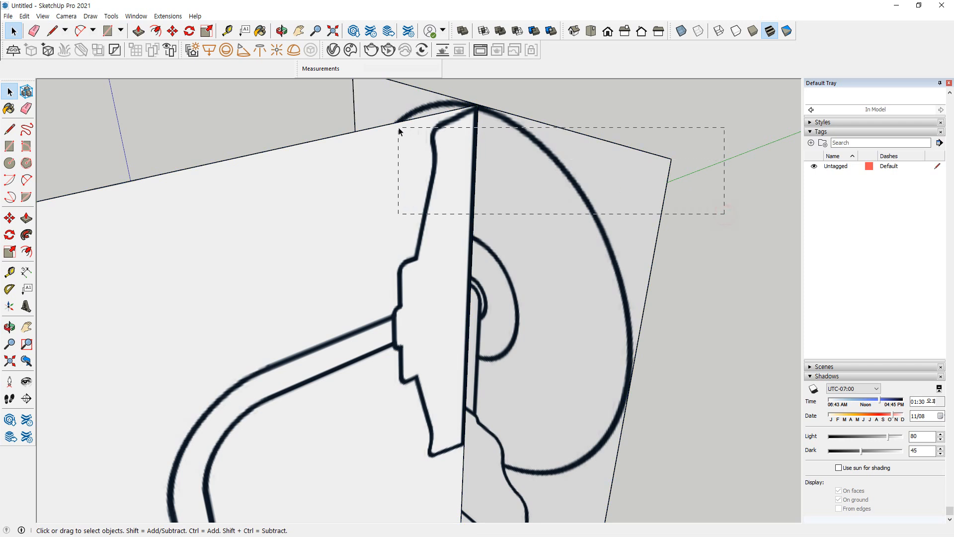
pyautogui.moveTo(399, 131); pyautogui.dragTo(401, 129)
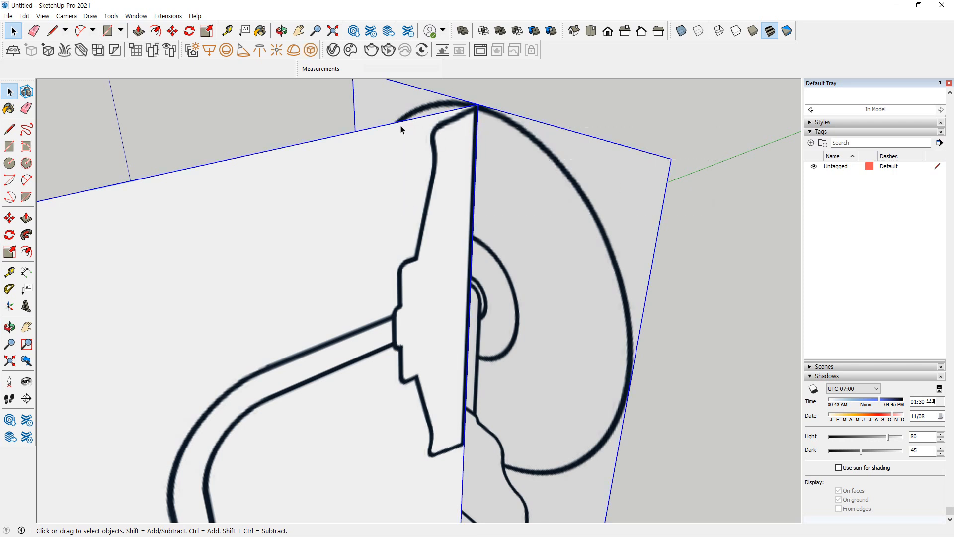
pyautogui.click(533, 94)
pyautogui.moveTo(518, 93); pyautogui.dragTo(390, 164)
pyautogui.rightClick(443, 127)
pyautogui.press('Escape')
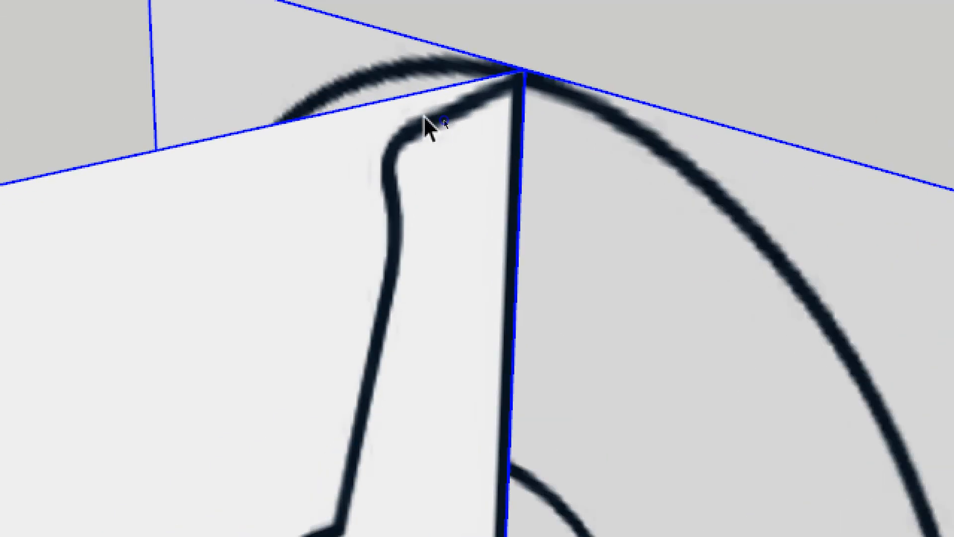
pyautogui.rightClick(437, 122)
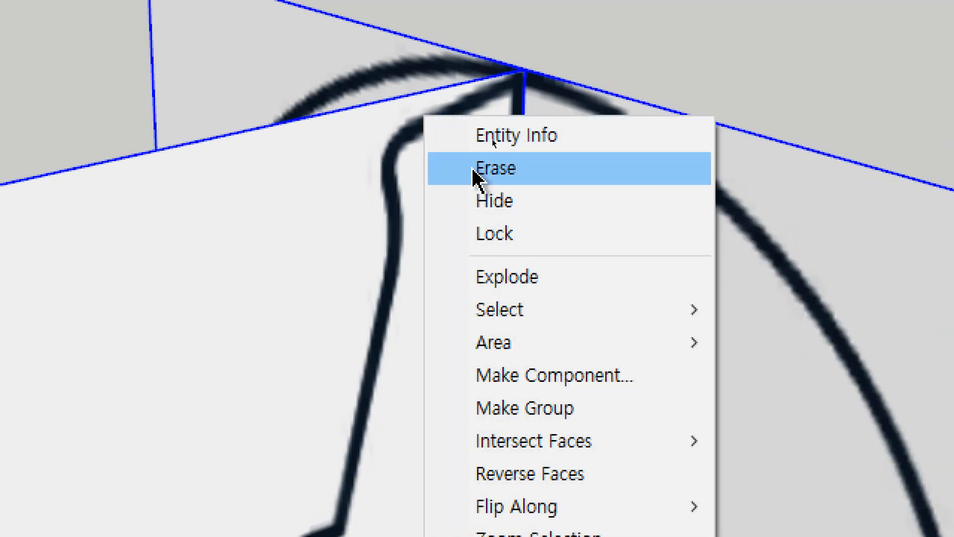
pyautogui.click(541, 199)
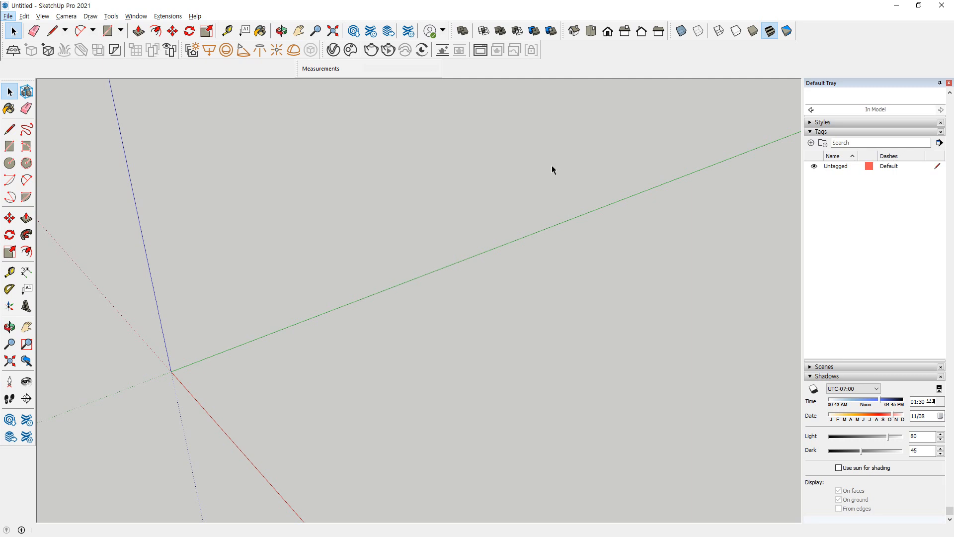
# Unhide the two hidden lamp view groups
pyautogui.rightClick(506, 156)
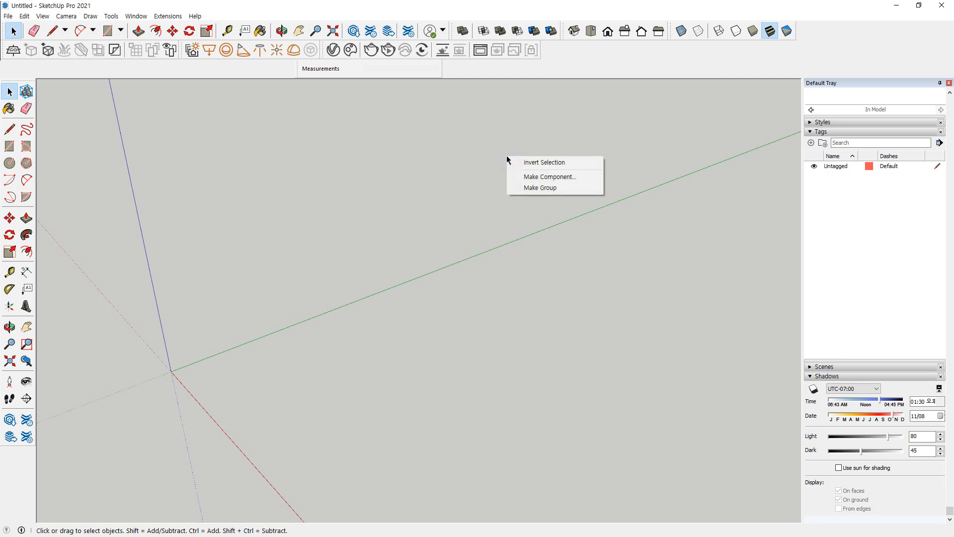
pyautogui.click(419, 160)
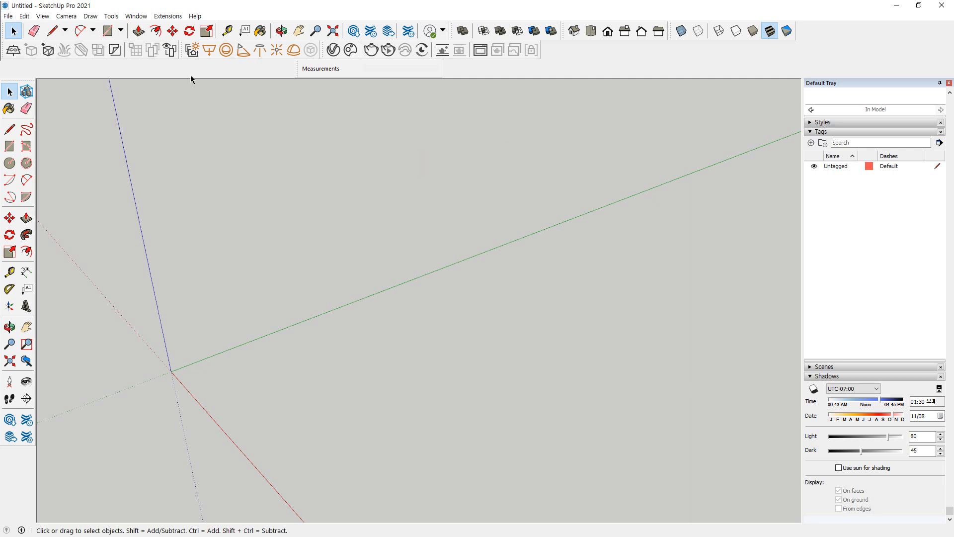
pyautogui.click(24, 16)
pyautogui.click(24, 16)
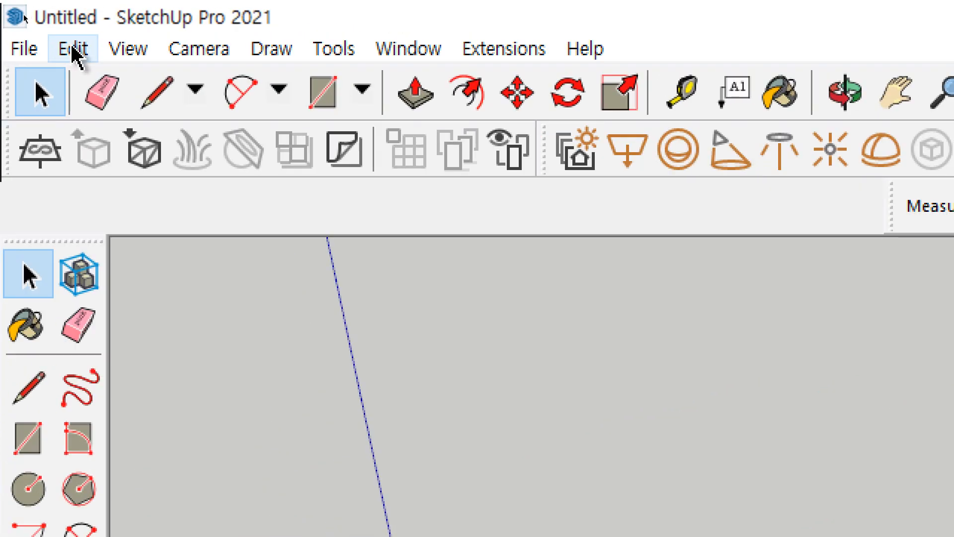
pyautogui.click(47, 31)
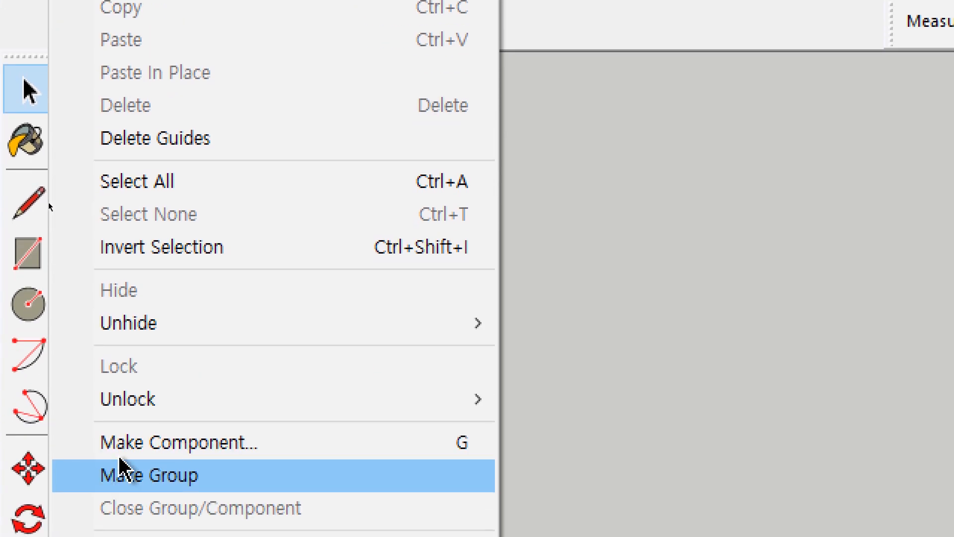
pyautogui.moveTo(176, 329)
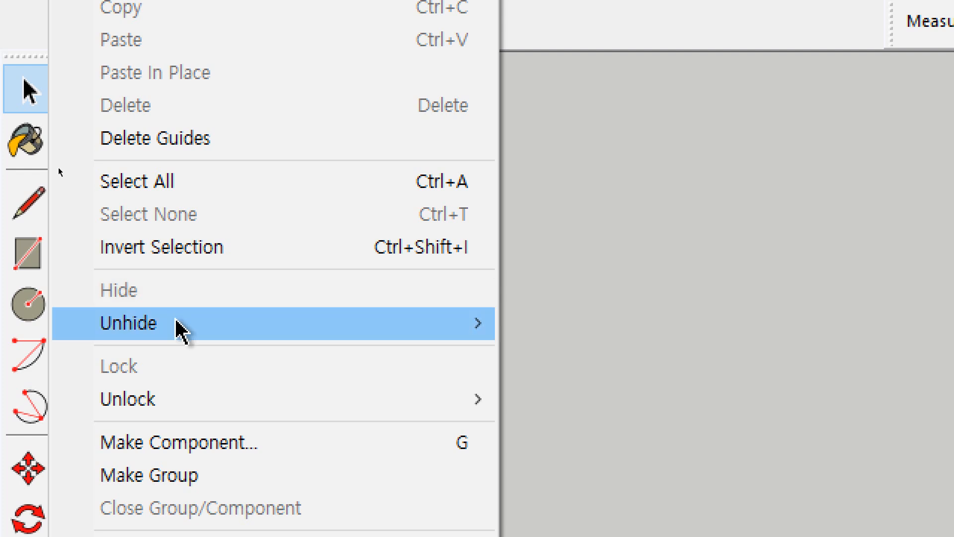
pyautogui.click(579, 398)
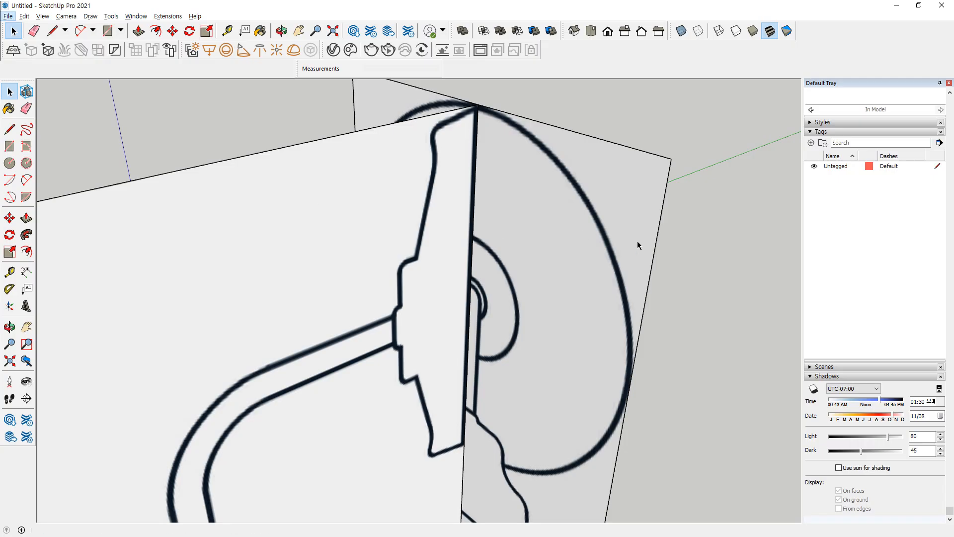
pyautogui.scroll(-2, 532, 286)
pyautogui.moveTo(426, 251); pyautogui.dragTo(443, 262, button='middle')
pyautogui.moveTo(392, 343); pyautogui.dragTo(439, 315, button='middle')
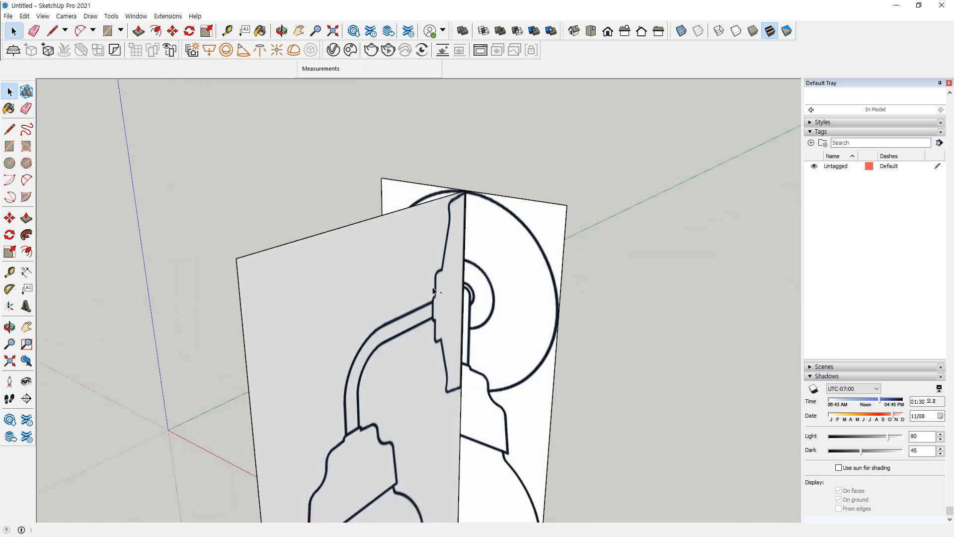
pyautogui.moveTo(409, 187)
pyautogui.mouseDown()
pyautogui.moveTo(341, 249)
pyautogui.moveTo(429, 297)
pyautogui.moveTo(407, 230)
pyautogui.mouseUp()
pyautogui.moveTo(374, 197); pyautogui.dragTo(346, 223)
pyautogui.moveTo(346, 204)
pyautogui.mouseDown()
pyautogui.moveTo(344, 225)
pyautogui.moveTo(359, 222)
pyautogui.mouseUp()
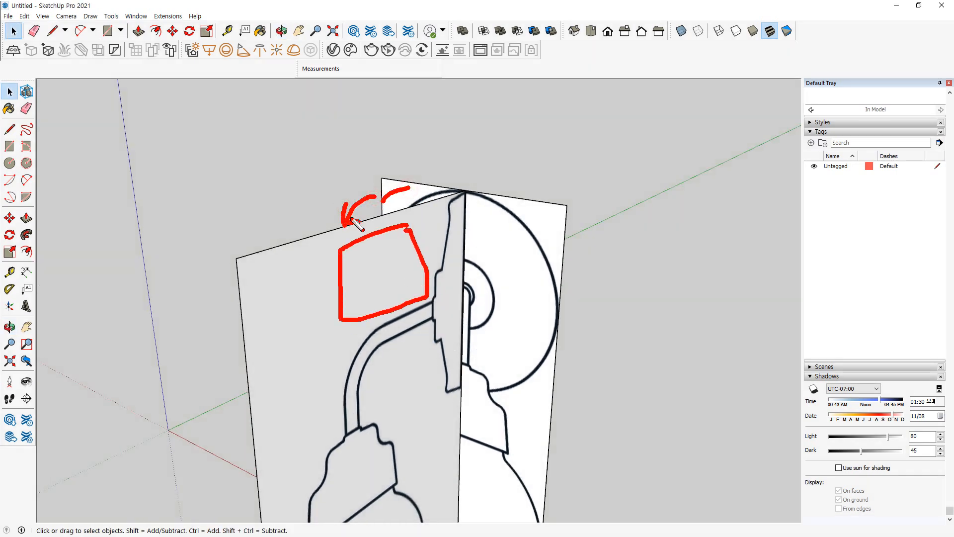
pyautogui.press('Escape')
# Turn on the X-ray face style to see through the lamp view groups
pyautogui.click(46, 19)
pyautogui.click(46, 19)
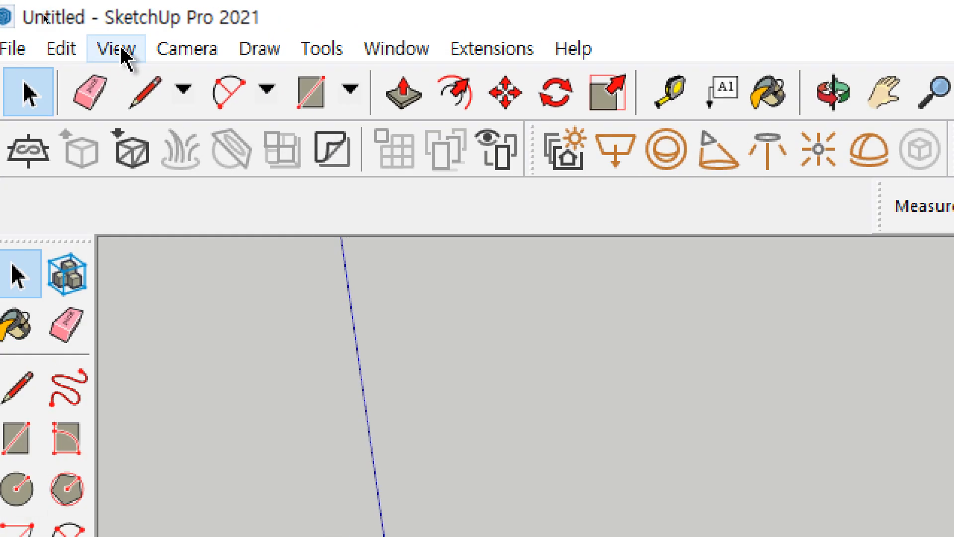
pyautogui.click(44, 18)
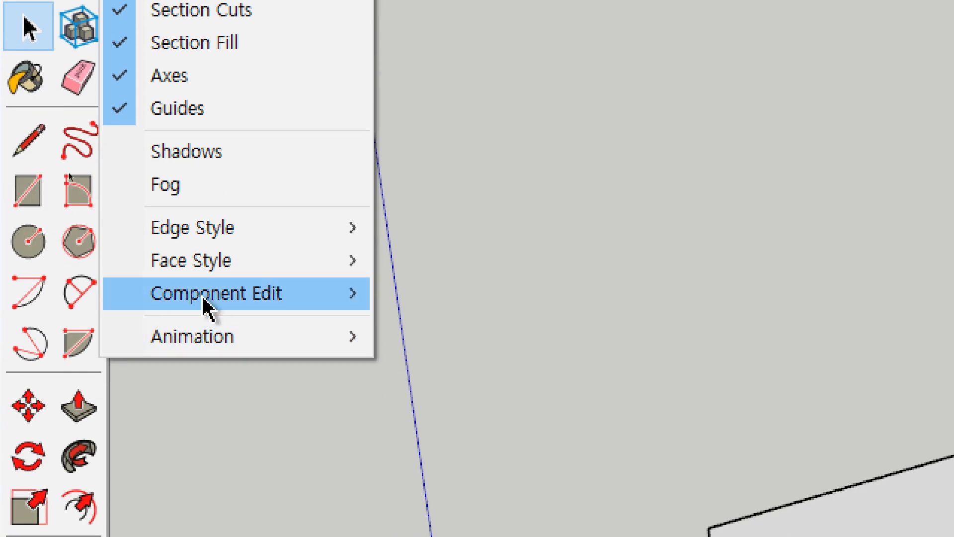
pyautogui.moveTo(208, 267)
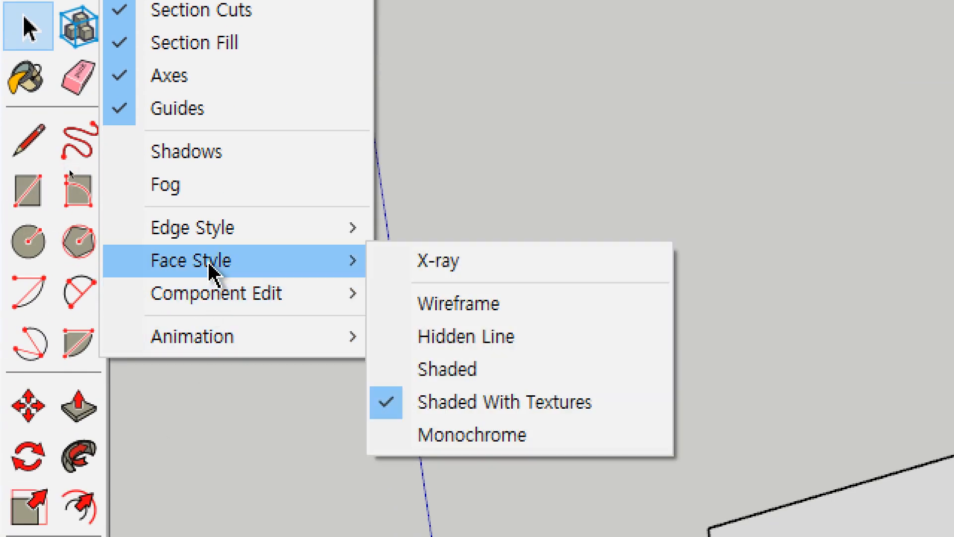
pyautogui.click(521, 264)
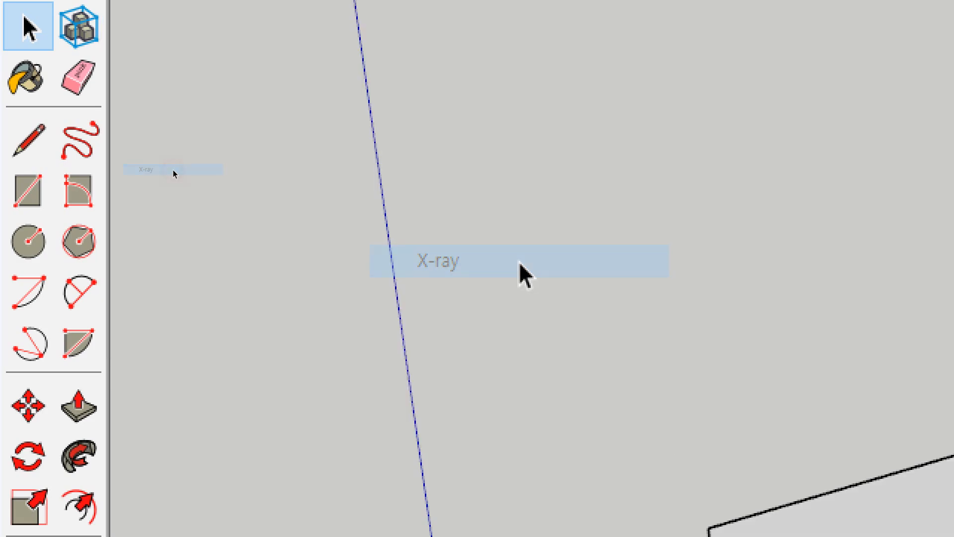
pyautogui.moveTo(334, 304); pyautogui.dragTo(294, 318, button='middle')
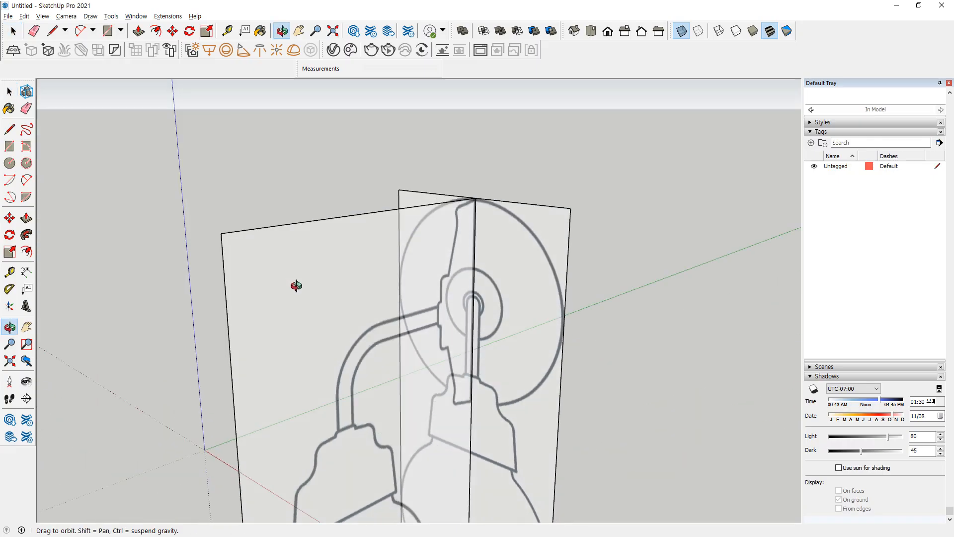
pyautogui.press('space')
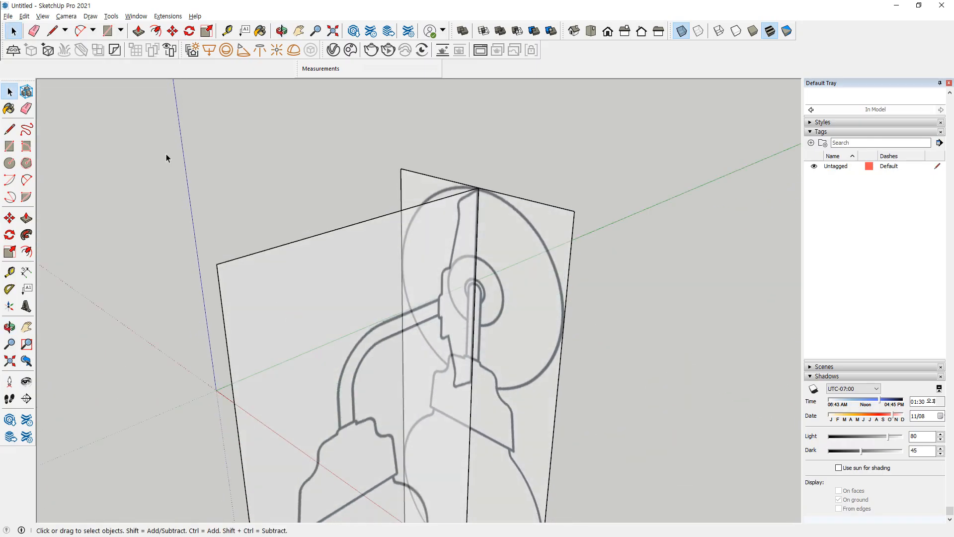
# Turn off the X-ray face style
pyautogui.click(42, 16)
pyautogui.moveTo(120, 169)
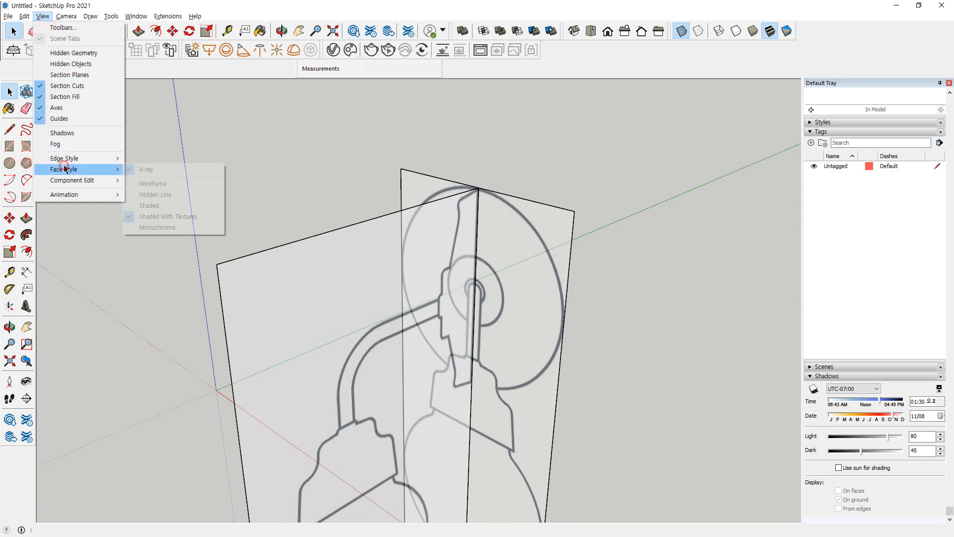
pyautogui.click(161, 175)
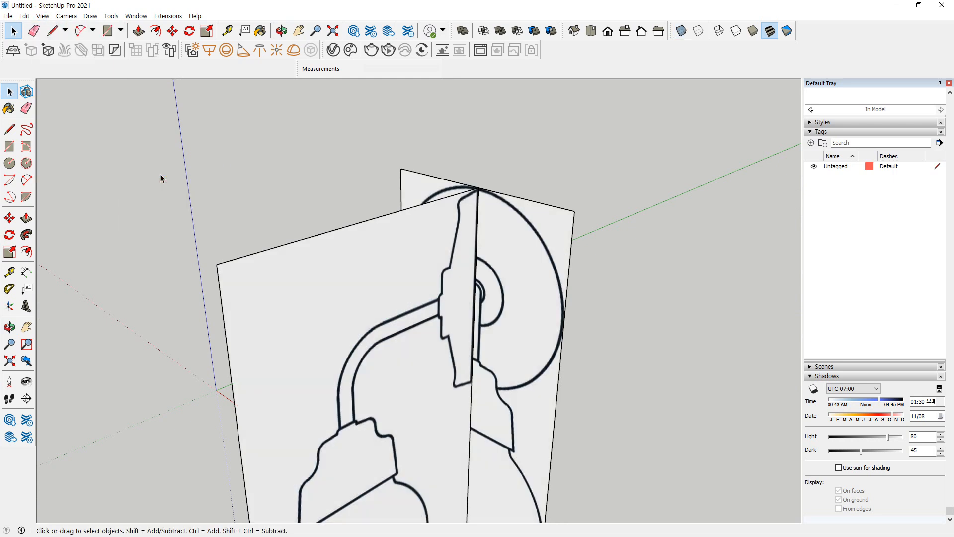
# Turn on the Back Edges edge style so edges behind the side view show dashed
pyautogui.click(42, 16)
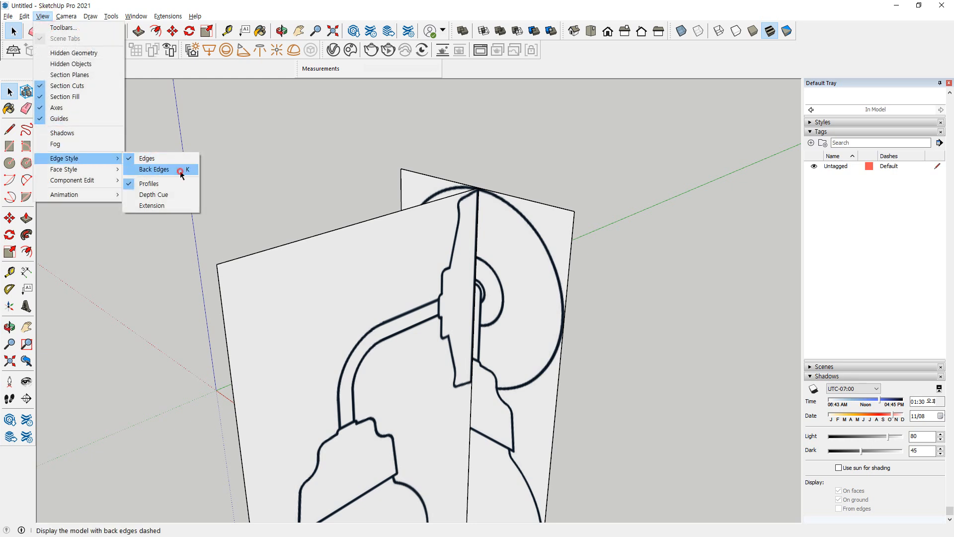
pyautogui.click(180, 171)
pyautogui.moveTo(400, 226); pyautogui.dragTo(407, 348)
pyautogui.moveTo(420, 395)
pyautogui.mouseDown()
pyautogui.moveTo(405, 357)
pyautogui.moveTo(411, 399)
pyautogui.mouseUp()
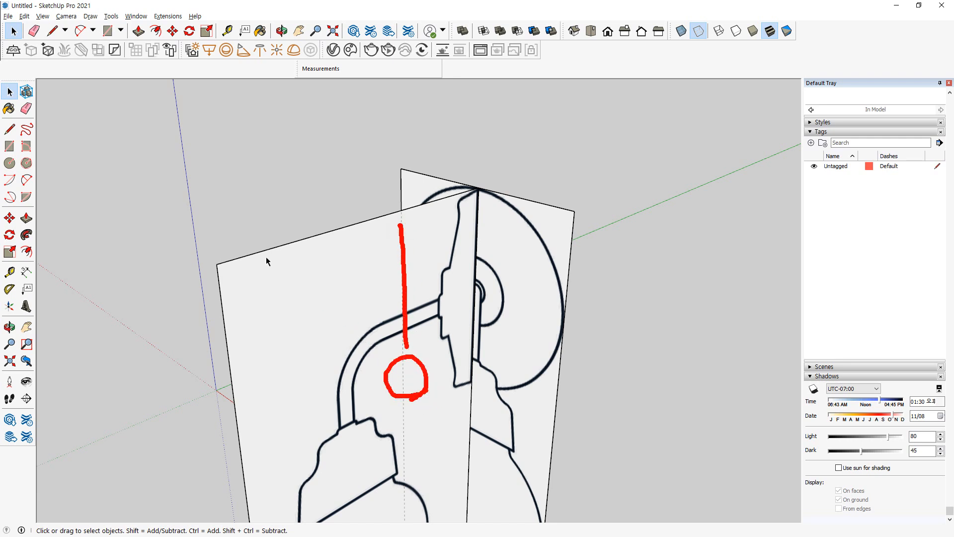
pyautogui.press('Escape')
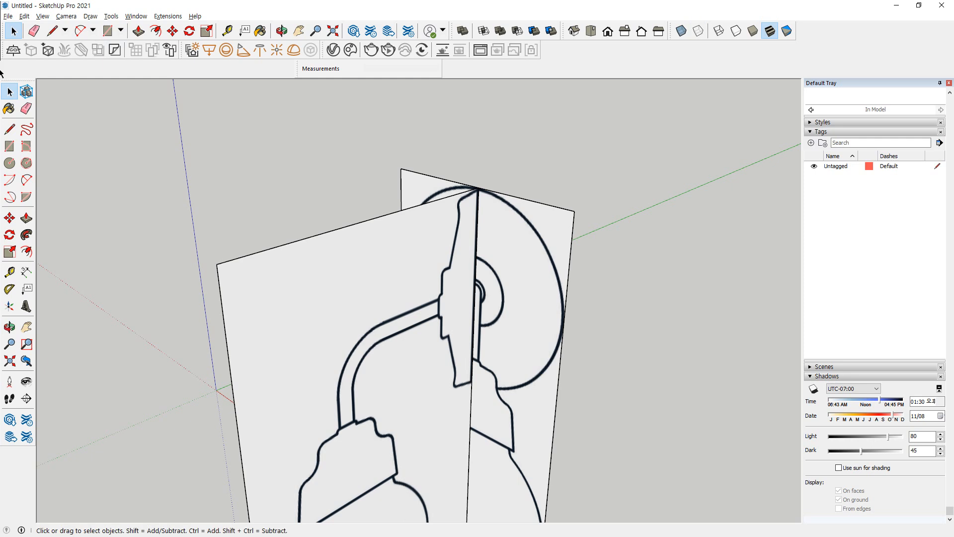
# Select both lamp view groups and lock them in place
pyautogui.scroll(-5, 392, 365)
pyautogui.moveTo(465, 151); pyautogui.dragTo(342, 280)
pyautogui.rightClick(411, 216)
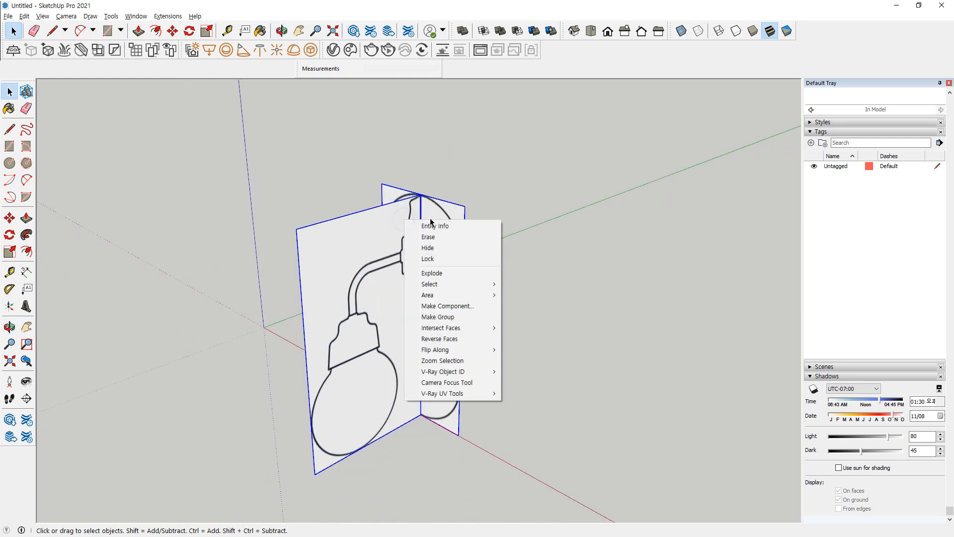
pyautogui.click(439, 263)
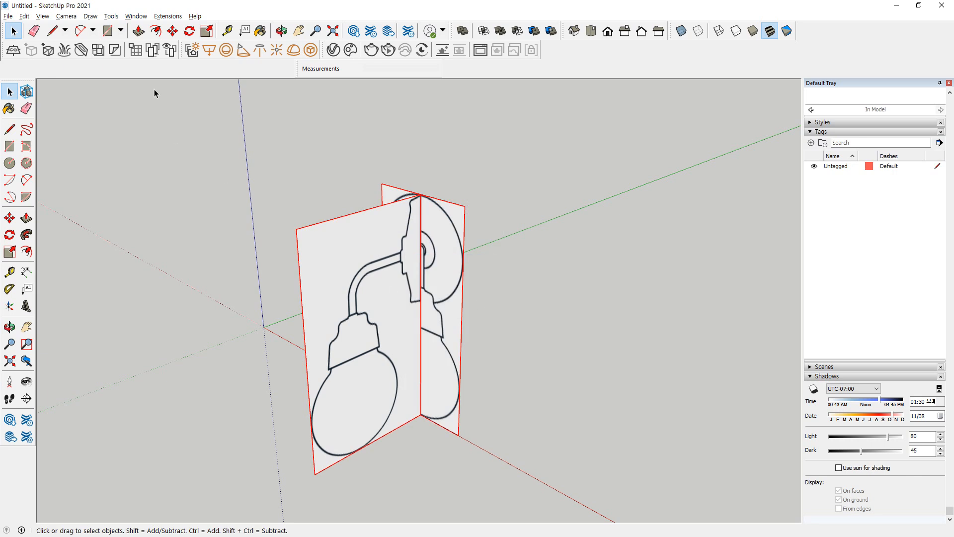
# Display the locked lamp views with the X-ray face style
pyautogui.click(43, 16)
pyautogui.moveTo(24, 16)
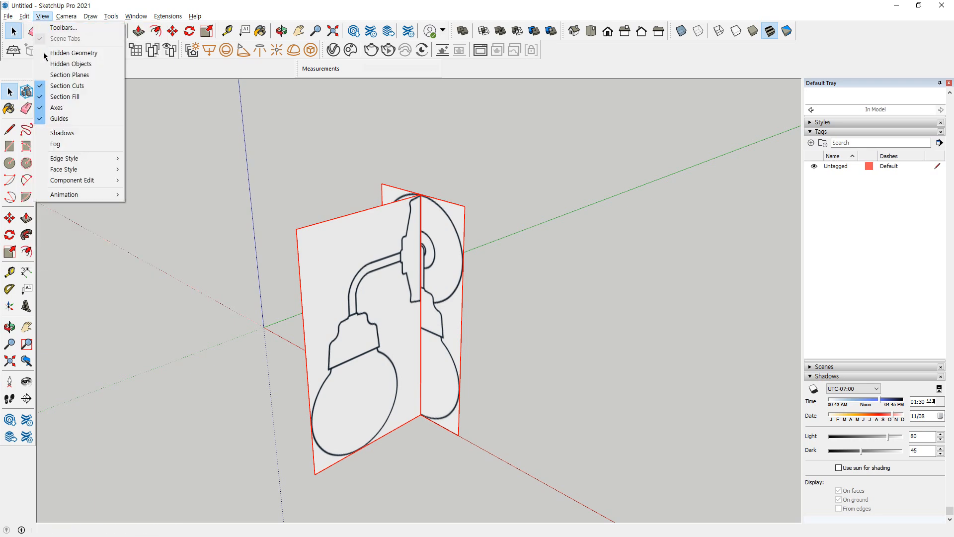
pyautogui.moveTo(64, 169)
pyautogui.click(160, 168)
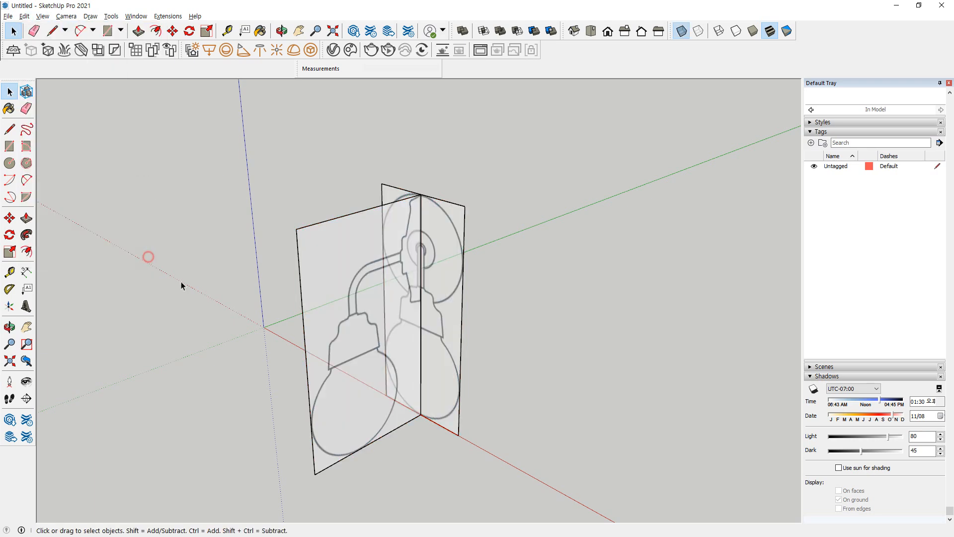
# Place a vertical guide, offset from the side view's outer vertical edge, through the centre of the socket's top
pyautogui.scroll(2, 401, 359)
pyautogui.moveTo(417, 323); pyautogui.dragTo(303, 342, button='middle')
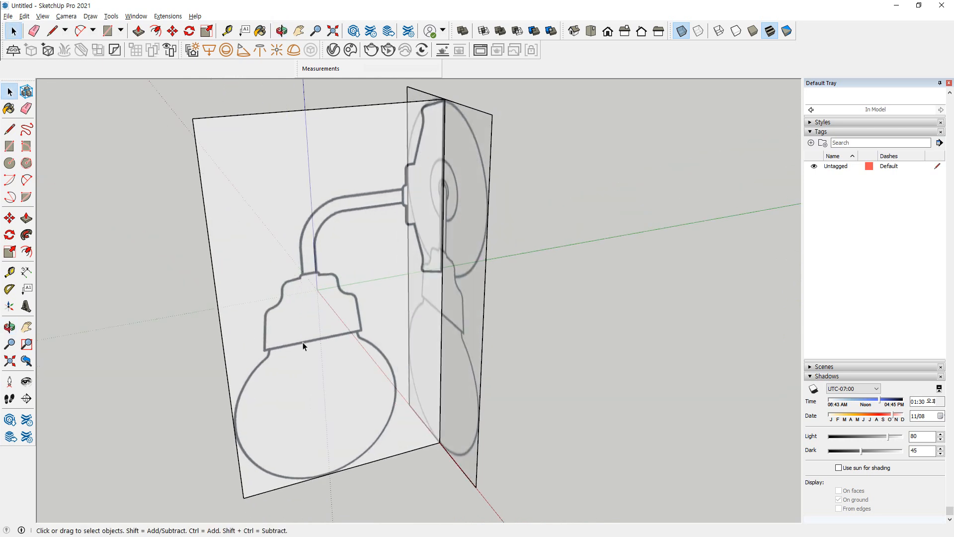
pyautogui.moveTo(313, 387); pyautogui.dragTo(235, 267, button='middle')
pyautogui.press('t')
pyautogui.click(214, 275)
pyautogui.scroll(8, 325, 269)
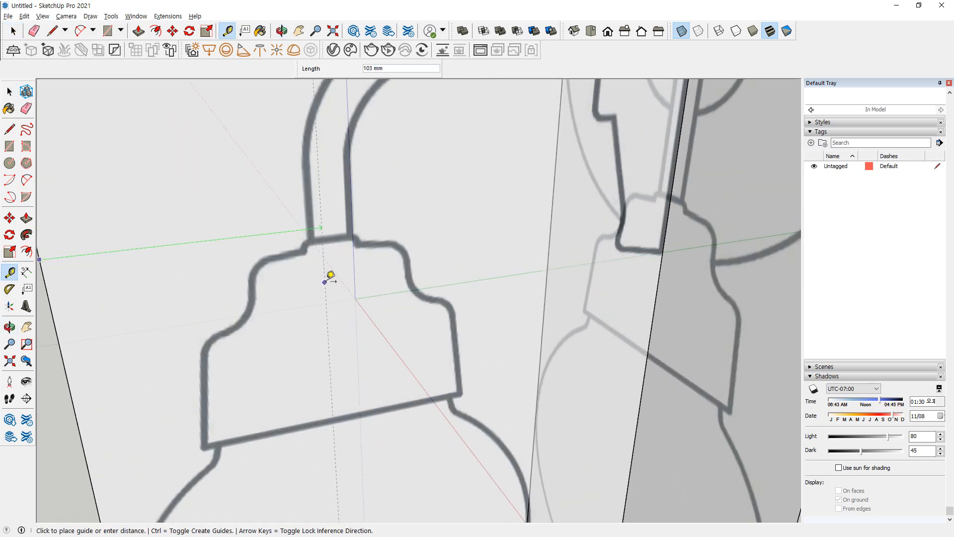
pyautogui.moveTo(340, 233); pyautogui.dragTo(332, 228, button='middle')
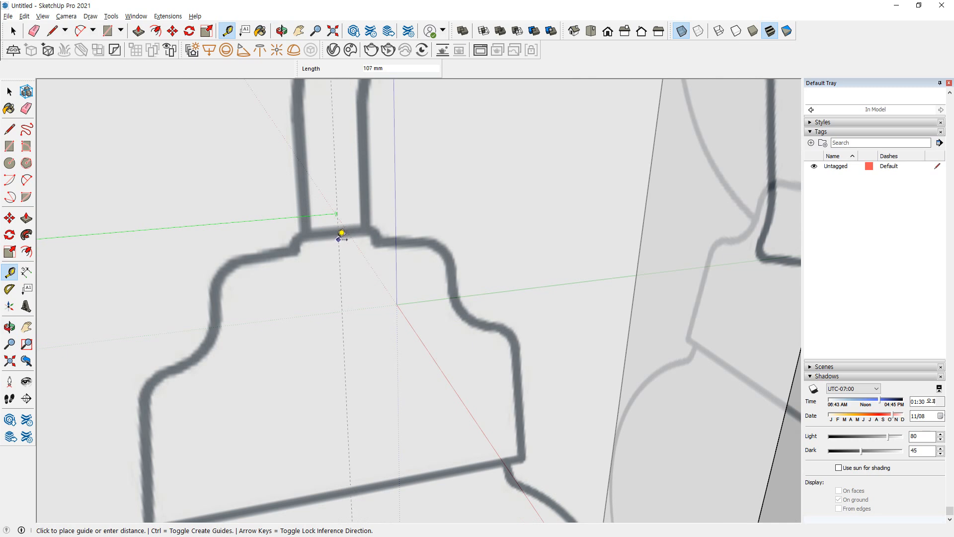
pyautogui.click(340, 233)
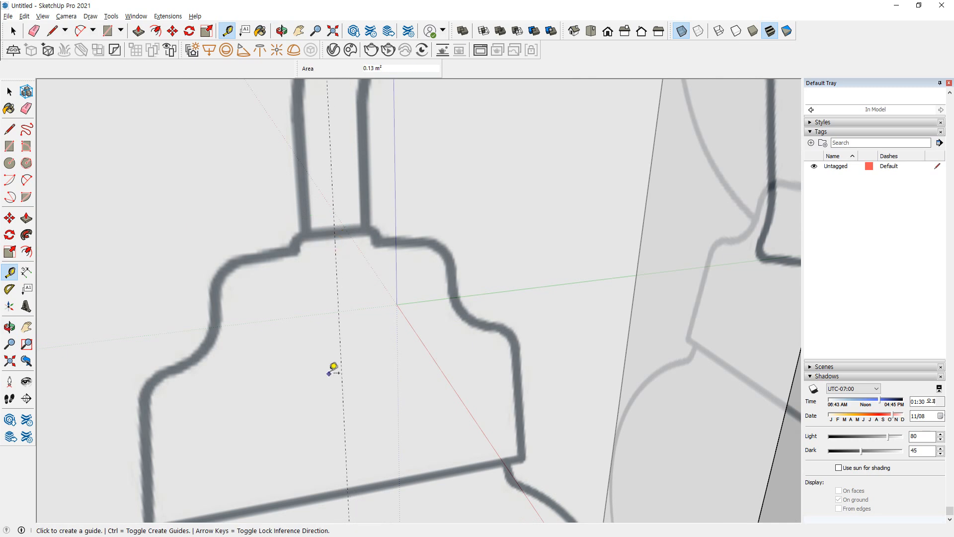
# Draw a 24-sided helper circle centred where the vertical guide meets the side view's bottom edge, reaching the panel's nearer bottom corner
pyautogui.scroll(-6, 333, 367)
pyautogui.keyDown('shift'); pyautogui.moveTo(326, 290); pyautogui.dragTo(318, 86, button='middle'); pyautogui.keyUp('shift')
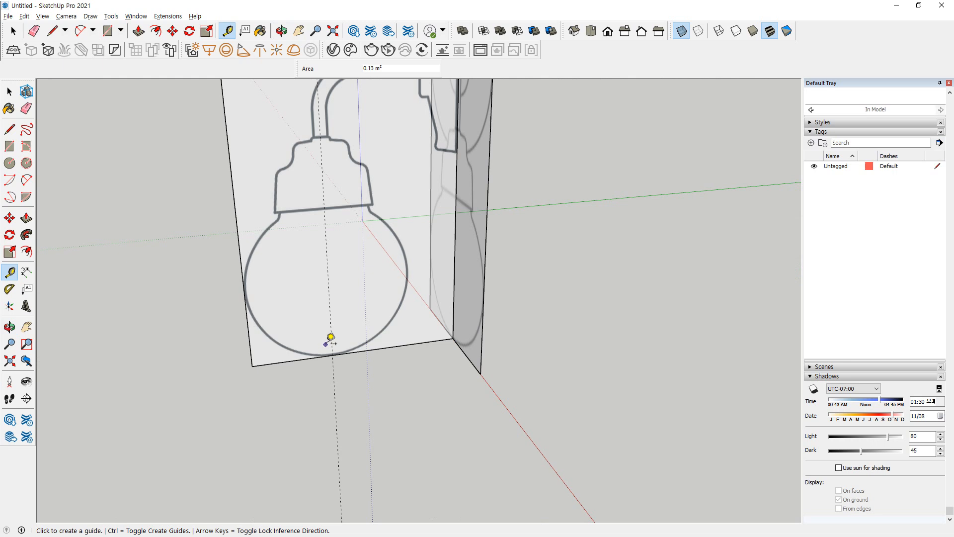
pyautogui.moveTo(348, 225); pyautogui.dragTo(309, 305, button='middle')
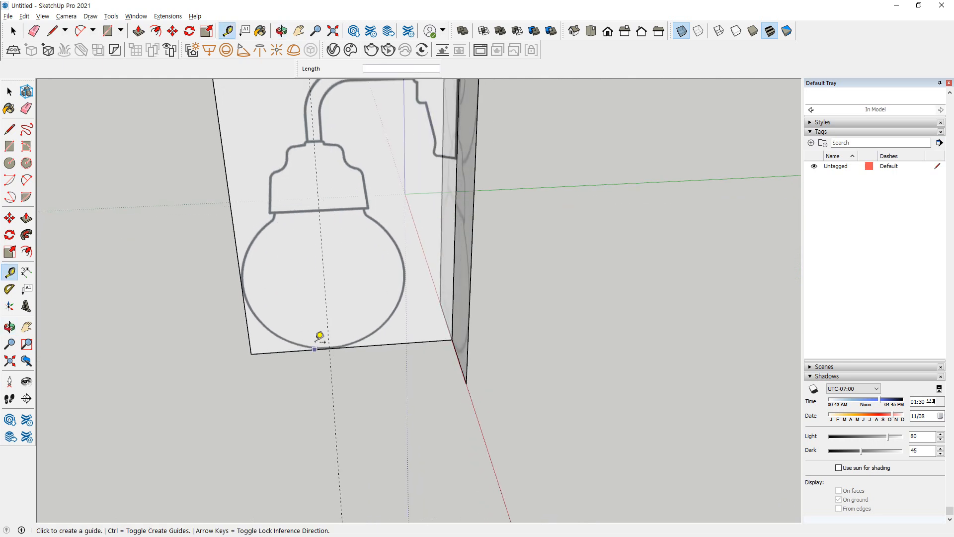
pyautogui.press('c')
pyautogui.click(329, 348)
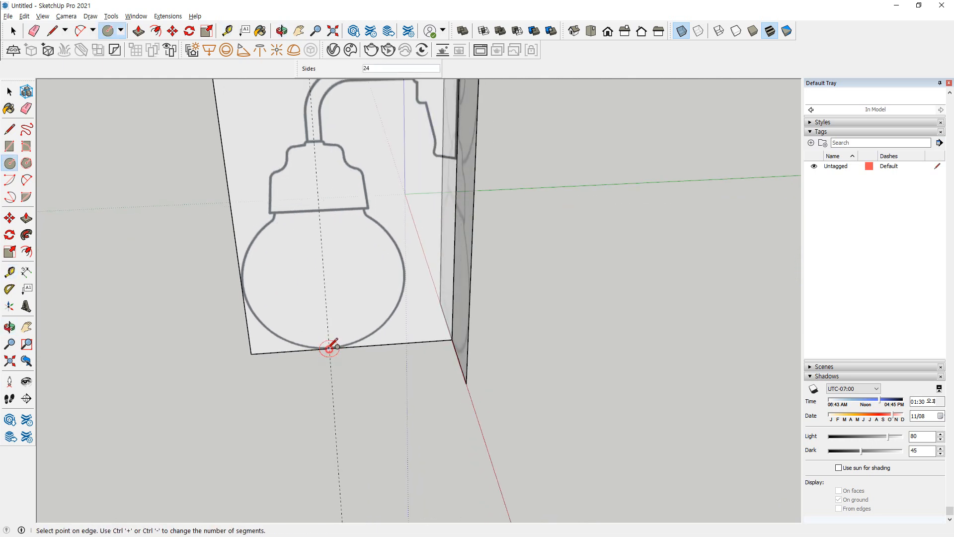
pyautogui.click(253, 345)
pyautogui.scroll(2, 322, 278)
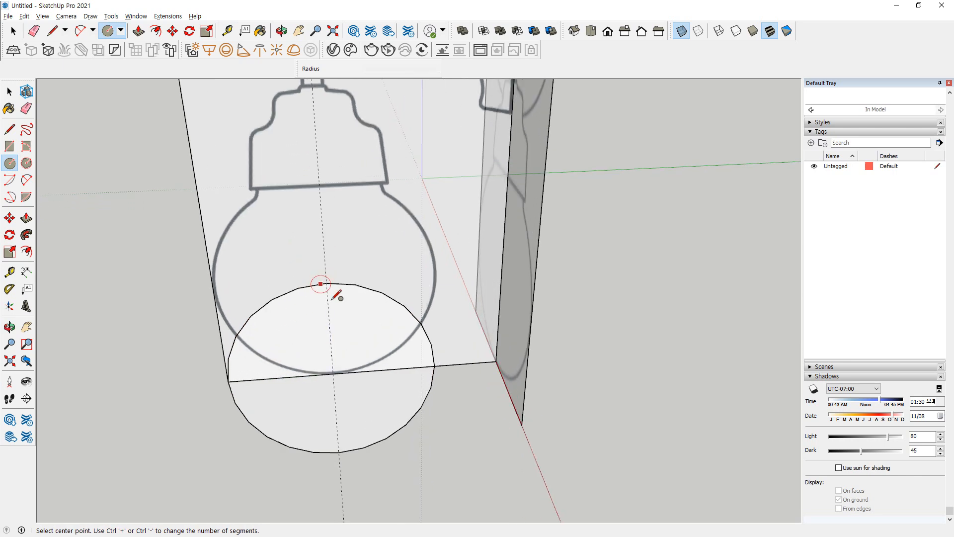
# Place a horizontal guide, offset from the side view's bottom edge, at the top of the helper circle, and erase the circle
pyautogui.press('t')
pyautogui.click(358, 371)
pyautogui.click(331, 284)
pyautogui.press('e')
pyautogui.moveTo(396, 426); pyautogui.dragTo(395, 446)
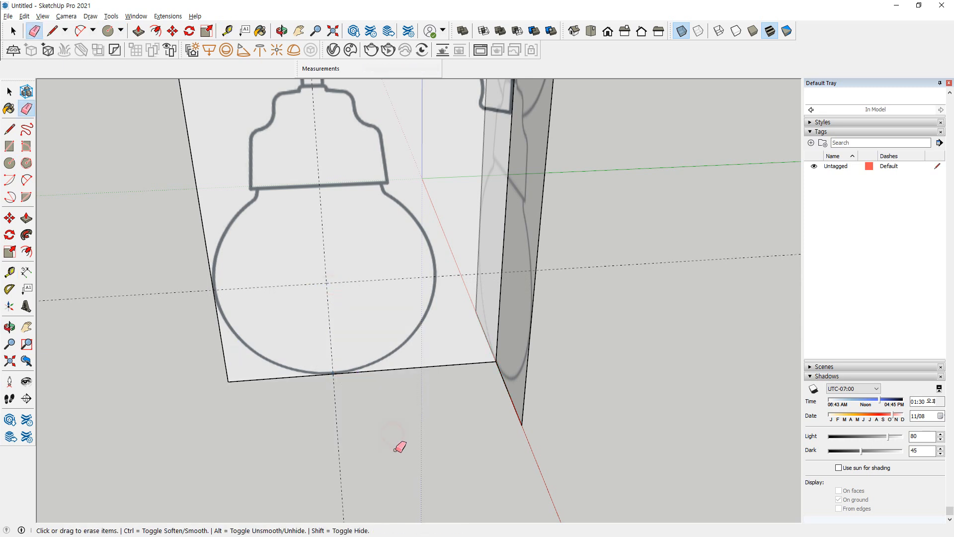
# Draw a circle of about 106 mm radius centred on the guide intersection, reaching the side view's bottom edge
pyautogui.moveTo(282, 367); pyautogui.dragTo(330, 276, button='middle')
pyautogui.press('c')
pyautogui.click(328, 274)
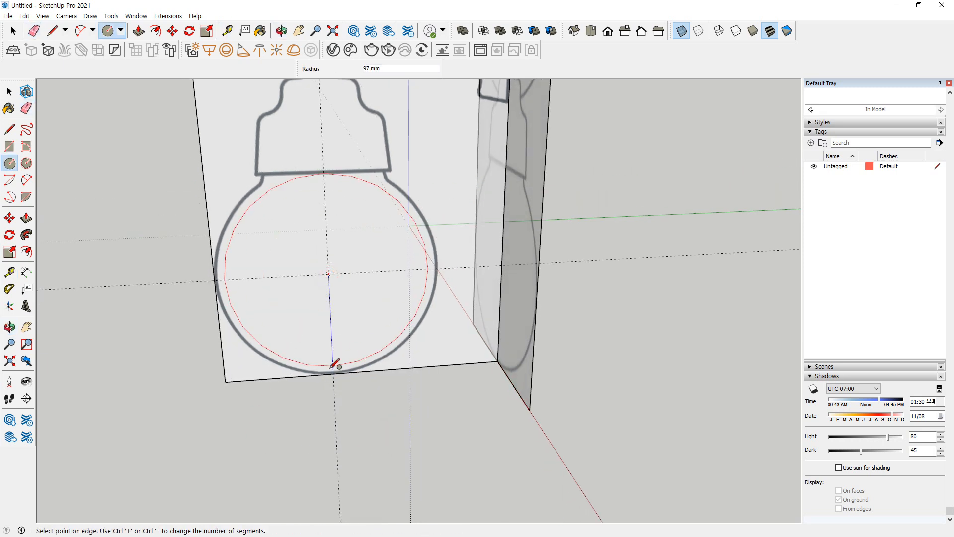
pyautogui.click(333, 372)
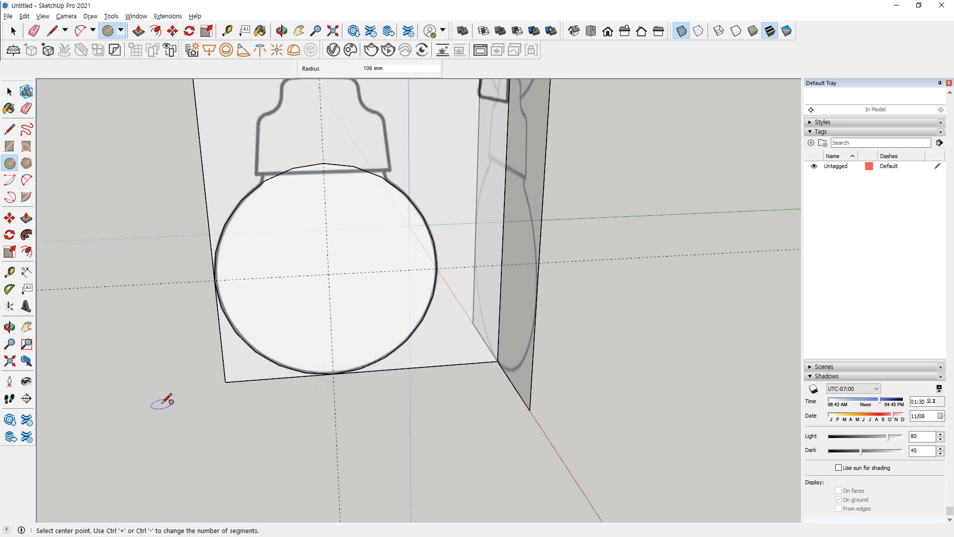
# Draw a line from the vertical guide along the socket's bottom edge to the bulb neck, continuing with a slanted line down inside the circle
pyautogui.scroll(5, 318, 164)
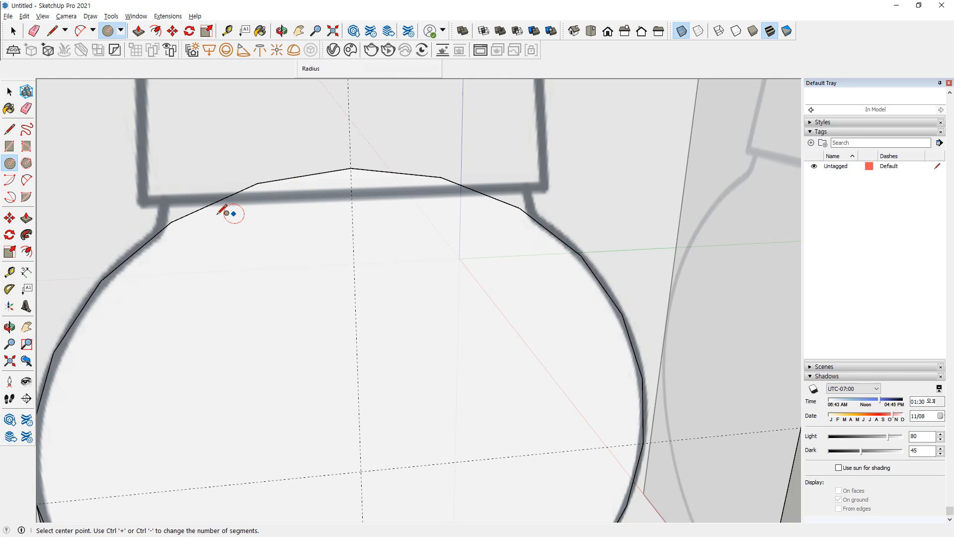
pyautogui.scroll(2, 224, 209)
pyautogui.press('l')
pyautogui.click(437, 171)
pyautogui.click(124, 180)
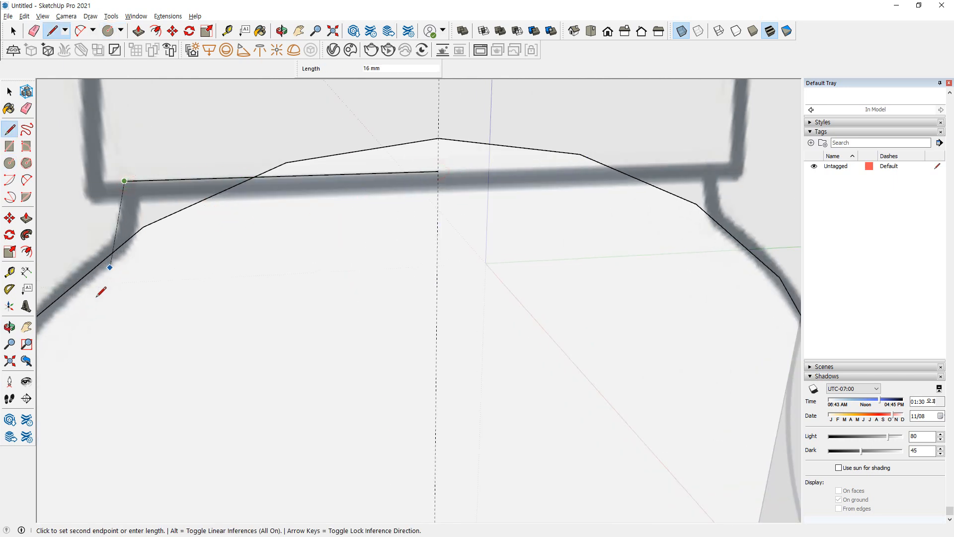
pyautogui.click(98, 347)
pyautogui.press('space')
pyautogui.press('e')
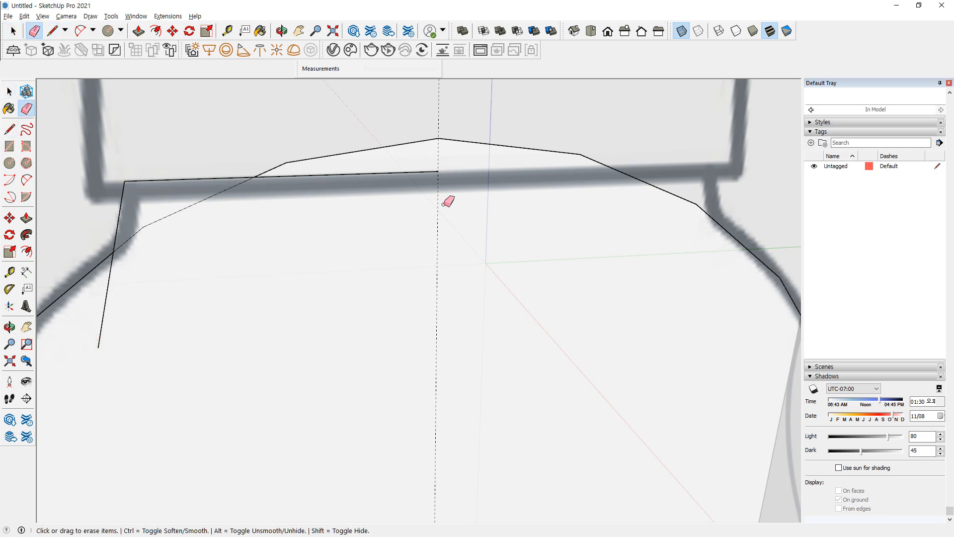
# Split the circle with a vertical line along the guide, from the neck line to the circle's bottom point
pyautogui.press('l')
pyautogui.click(438, 172)
pyautogui.scroll(-6, 440, 298)
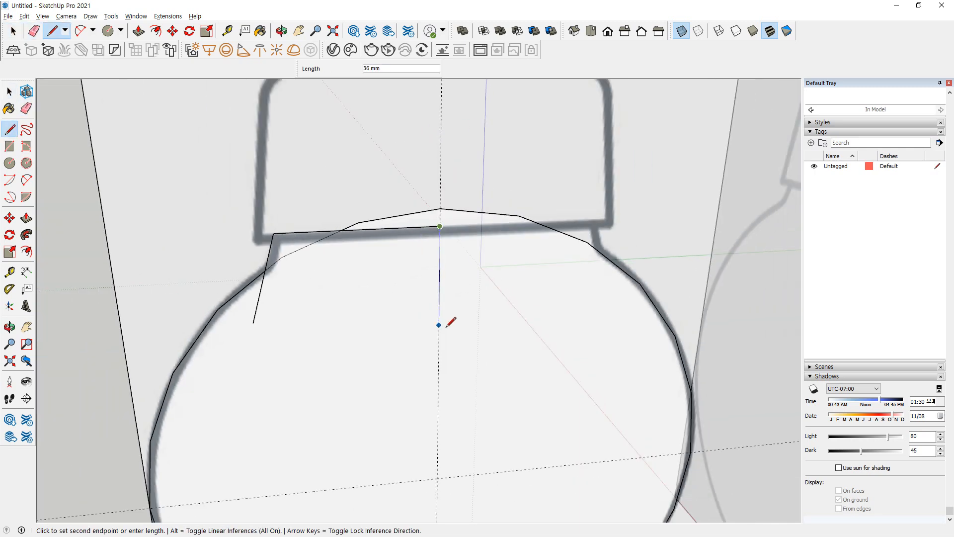
pyautogui.keyDown('shift'); pyautogui.moveTo(443, 444); pyautogui.dragTo(424, 352, button='middle'); pyautogui.keyUp('shift')
pyautogui.click(425, 415)
# Erase the half circle beyond the centre line, the circle segments at the neck and the slanted line's overhang
pyautogui.scroll(3, 492, 164)
pyautogui.press('e')
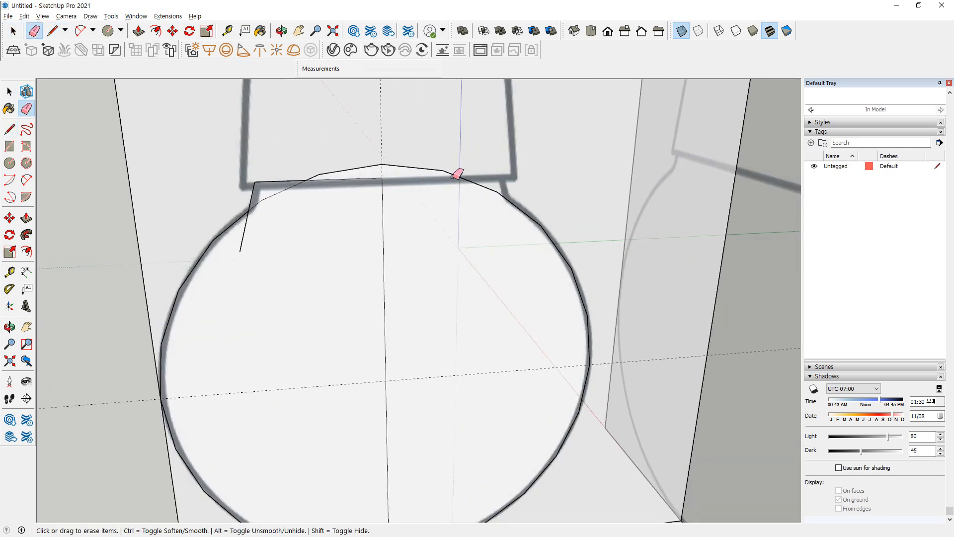
pyautogui.scroll(5, 289, 187)
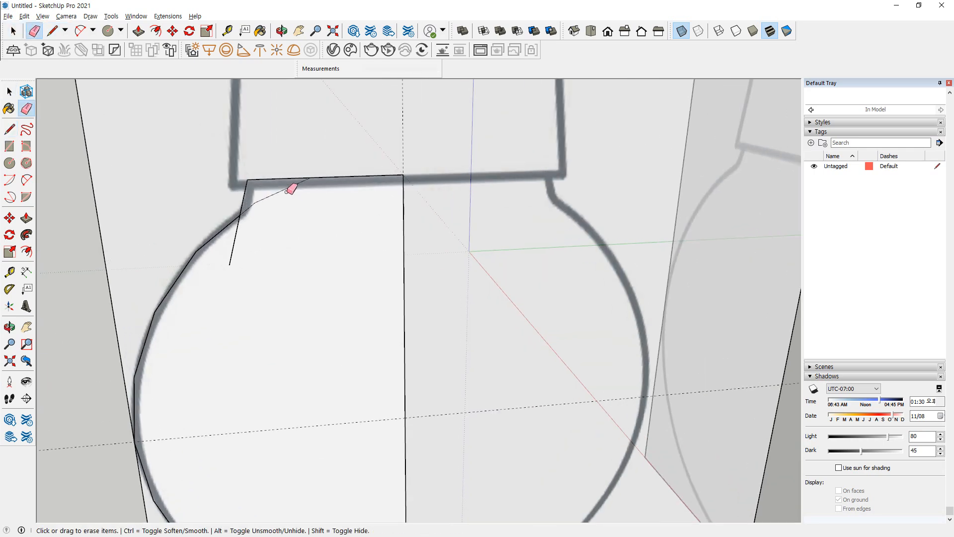
pyautogui.click(214, 257)
pyautogui.click(276, 190)
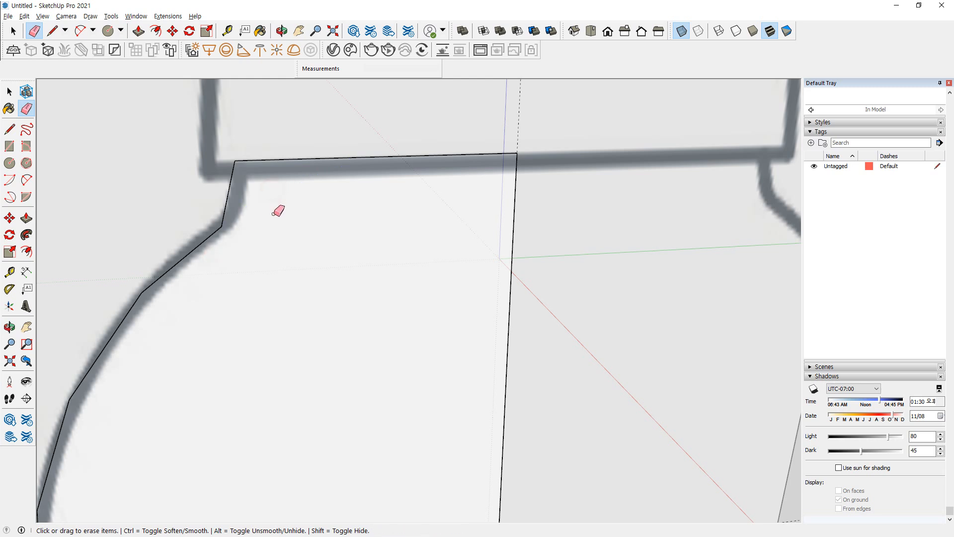
# Round the corner between the slanted neck line and the bulb curve with a two-point arc
pyautogui.keyDown('shift'); pyautogui.moveTo(218, 226); pyautogui.dragTo(288, 199, button='middle'); pyautogui.keyUp('shift')
pyautogui.scroll(2, 279, 204)
pyautogui.press('a')
pyautogui.click(254, 233)
pyautogui.click(312, 136)
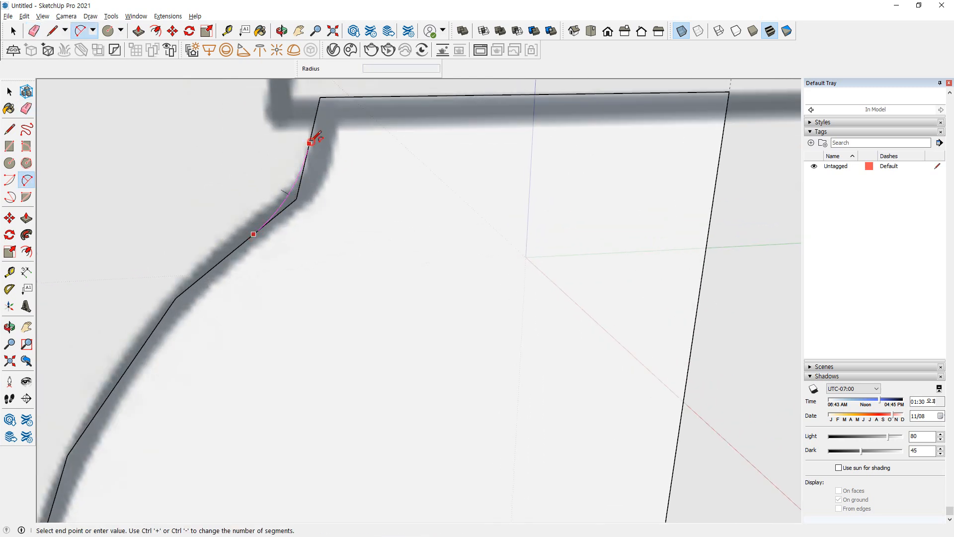
pyautogui.scroll(-3, 354, 240)
pyautogui.scroll(-3, 358, 236)
pyautogui.scroll(1, 315, 260)
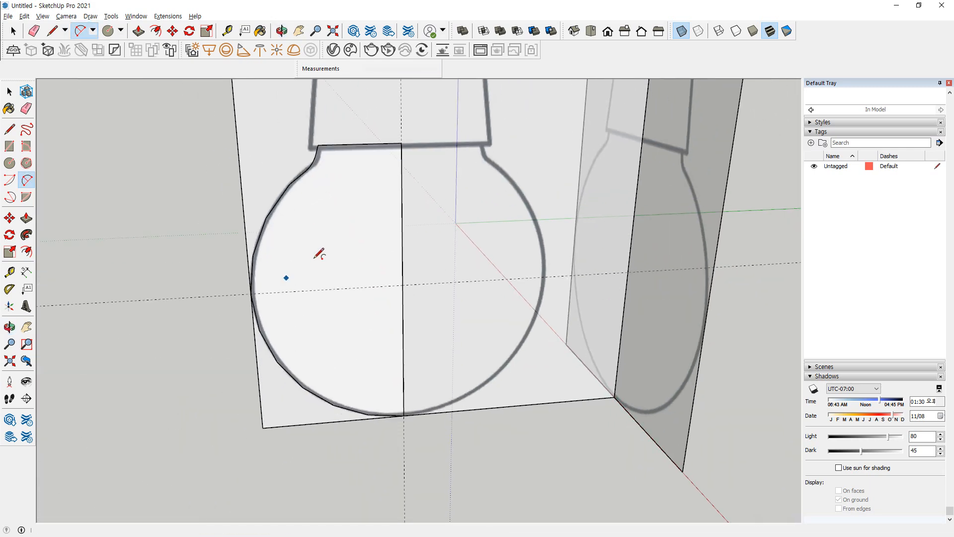
# Draw a horizontal path circle of about 37 mm radius centred on the vertical guide, below the half-bulb profile
pyautogui.press('space')
pyautogui.doubleClick(325, 248)
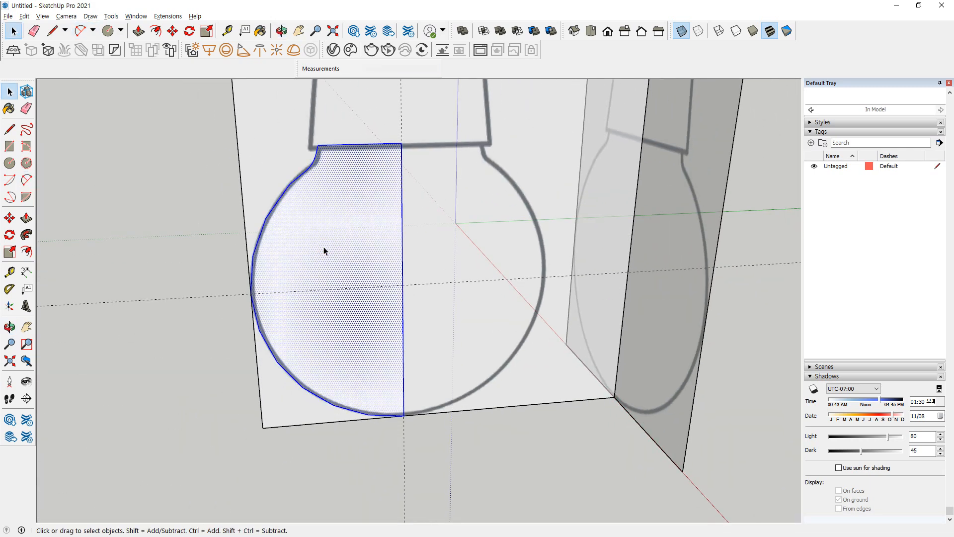
pyautogui.moveTo(416, 420); pyautogui.dragTo(373, 299, button='middle')
pyautogui.press('c')
pyautogui.click(373, 355)
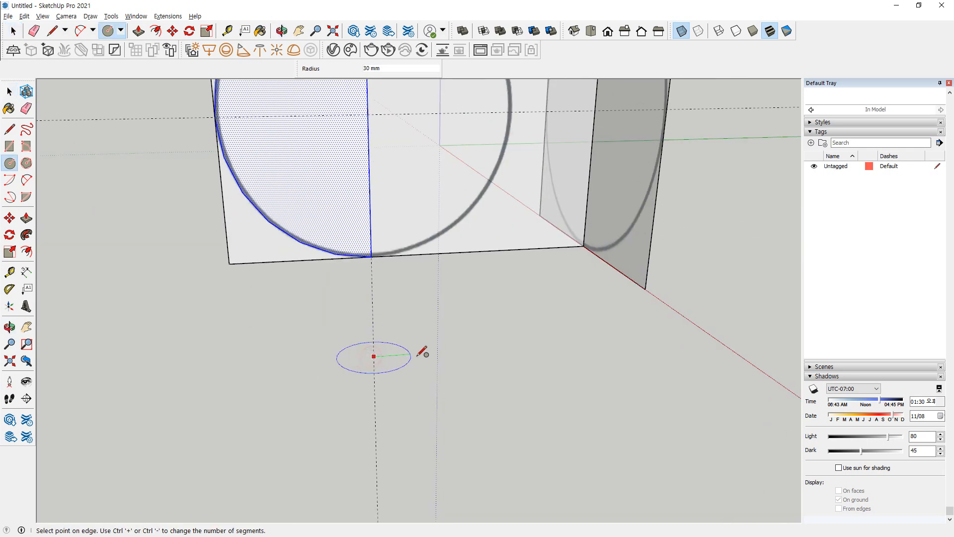
pyautogui.click(420, 355)
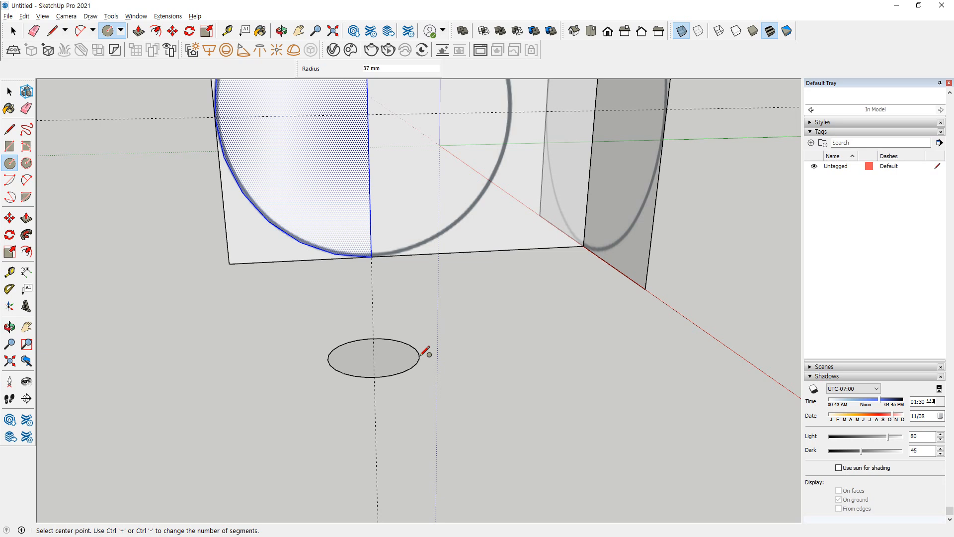
pyautogui.scroll(-2, 396, 378)
pyautogui.scroll(-2, 339, 343)
pyautogui.moveTo(337, 342); pyautogui.dragTo(332, 386, button='middle')
# Revolve the half-bulb profile around the path circle with Follow Me
pyautogui.press('space')
pyautogui.moveTo(226, 365); pyautogui.dragTo(336, 478, button='middle')
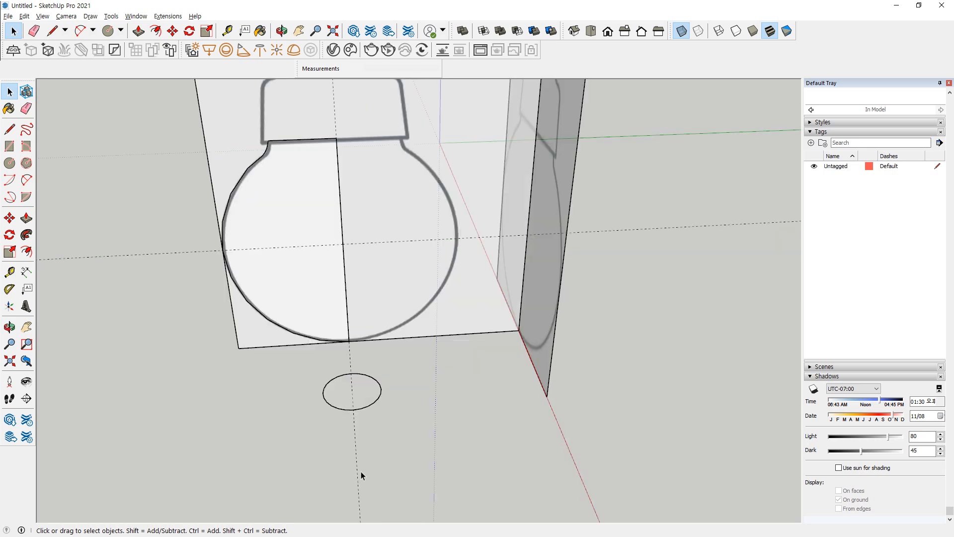
pyautogui.doubleClick(376, 393)
pyautogui.click(26, 234)
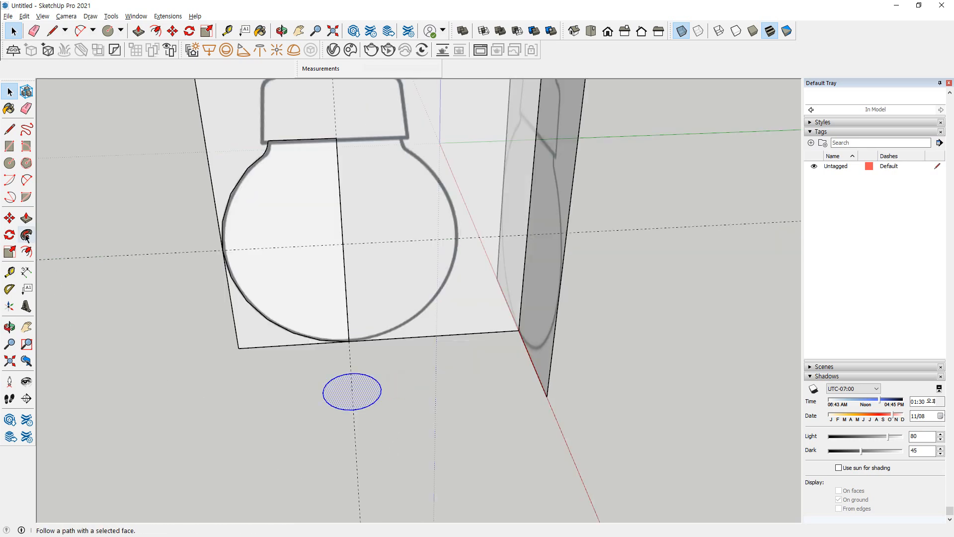
pyautogui.click(266, 218)
pyautogui.moveTo(251, 263); pyautogui.dragTo(356, 243, button='middle')
# Select all the connected geometry of the revolved bulb and make it a group
pyautogui.press('space')
pyautogui.click(409, 181)
pyautogui.doubleClick(408, 181)
pyautogui.rightClick(418, 179)
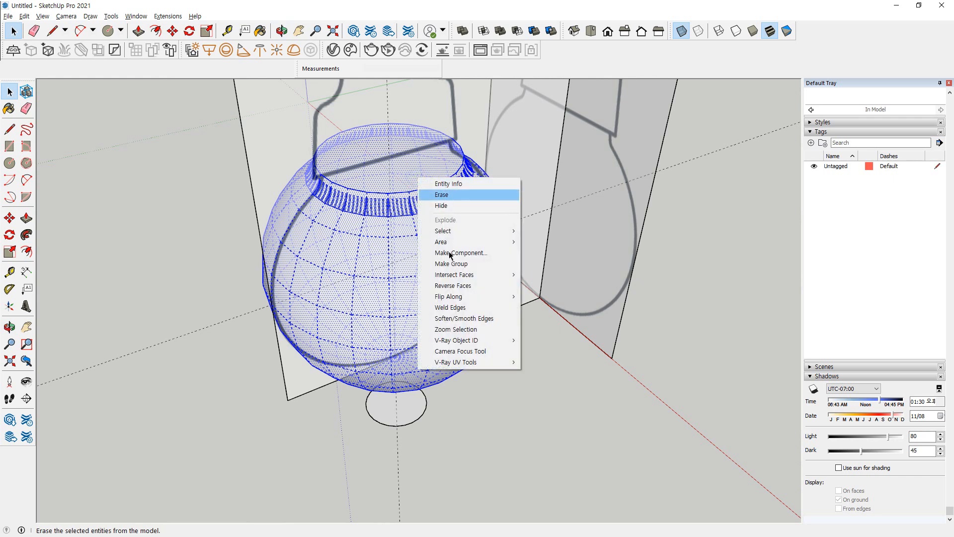
pyautogui.click(457, 266)
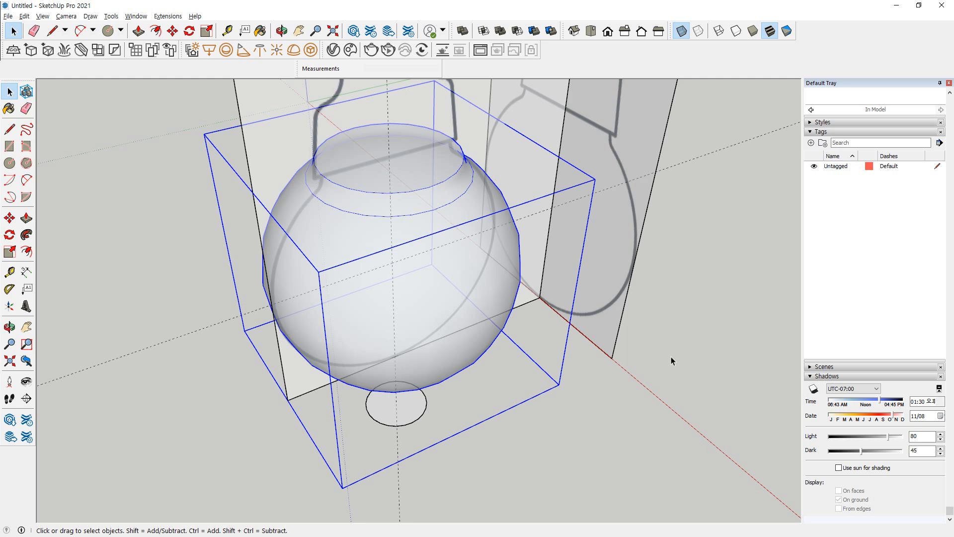
# Hide the bulb group
pyautogui.click(621, 379)
pyautogui.moveTo(622, 379); pyautogui.dragTo(467, 226, button='middle')
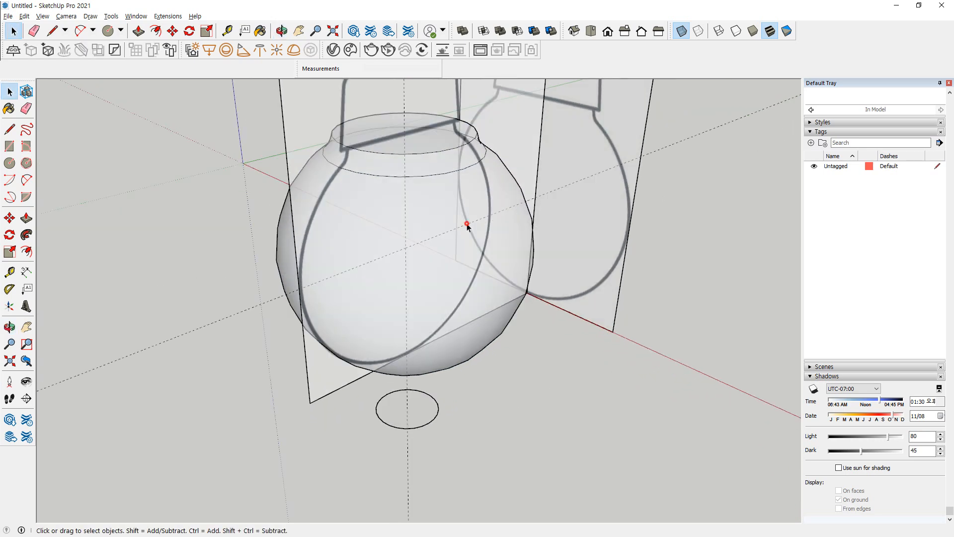
pyautogui.click(422, 204)
pyautogui.rightClick(424, 201)
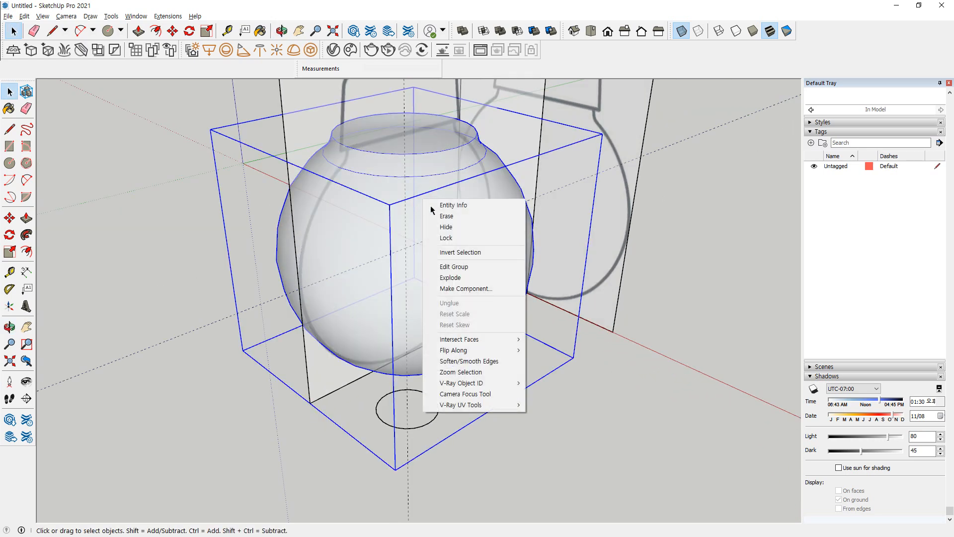
pyautogui.click(447, 227)
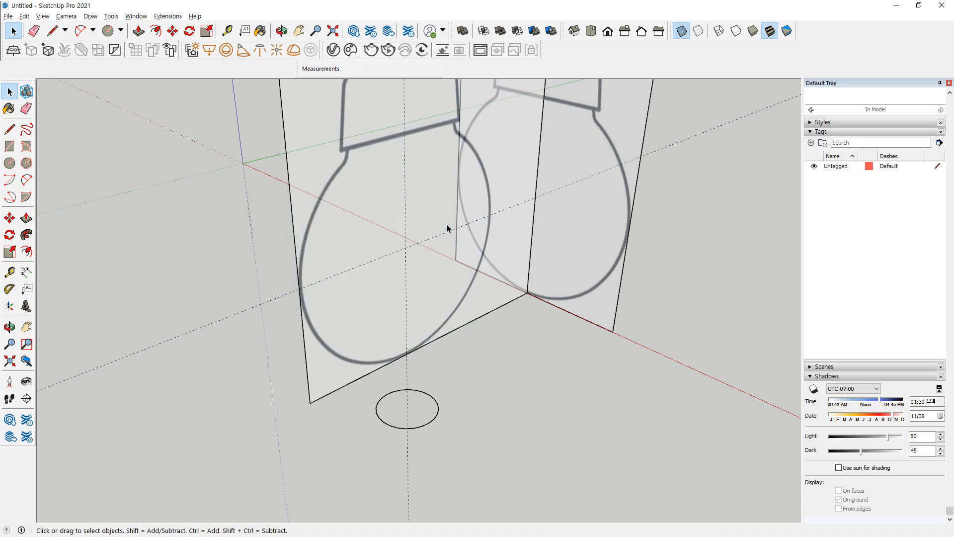
pyautogui.moveTo(430, 207); pyautogui.dragTo(320, 200, button='middle')
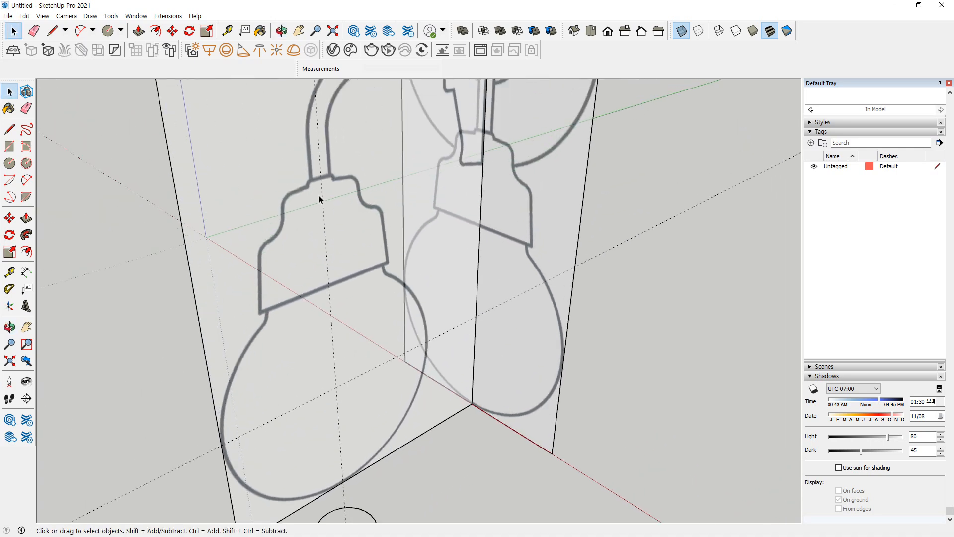
pyautogui.moveTo(329, 319)
pyautogui.mouseDown()
pyautogui.moveTo(236, 170)
pyautogui.moveTo(413, 276)
pyautogui.moveTo(289, 308)
pyautogui.mouseUp()
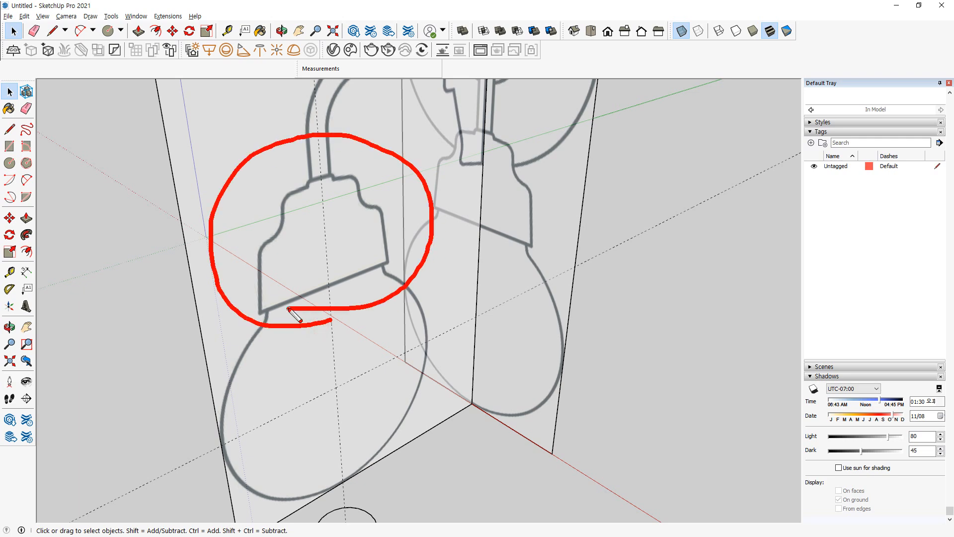
pyautogui.press('Escape')
# Draw a rectangle of about 91 × 63 mm from the socket's lower outer corner to the vertical guide at the socket's top
pyautogui.moveTo(321, 247); pyautogui.dragTo(301, 279, button='middle')
pyautogui.scroll(3, 302, 279)
pyautogui.press('r')
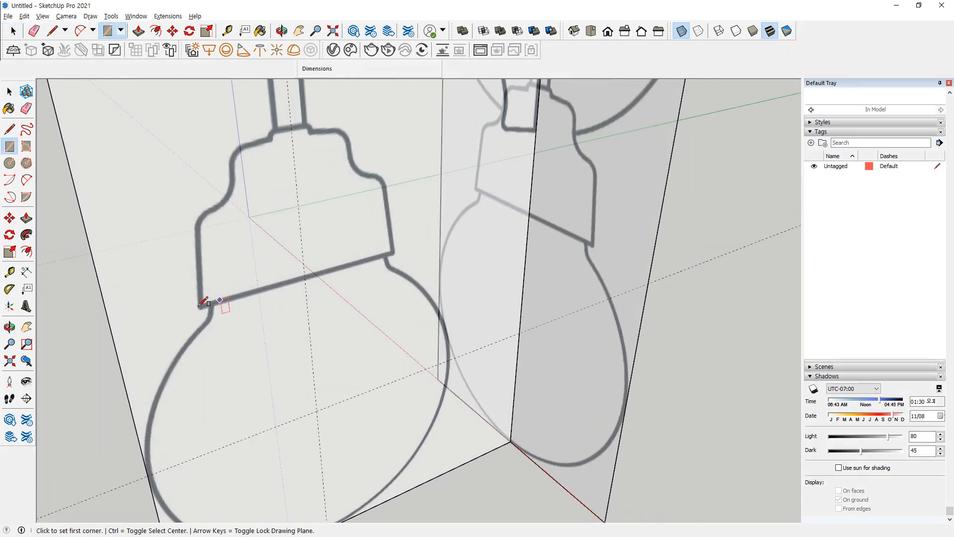
pyautogui.scroll(4, 199, 307)
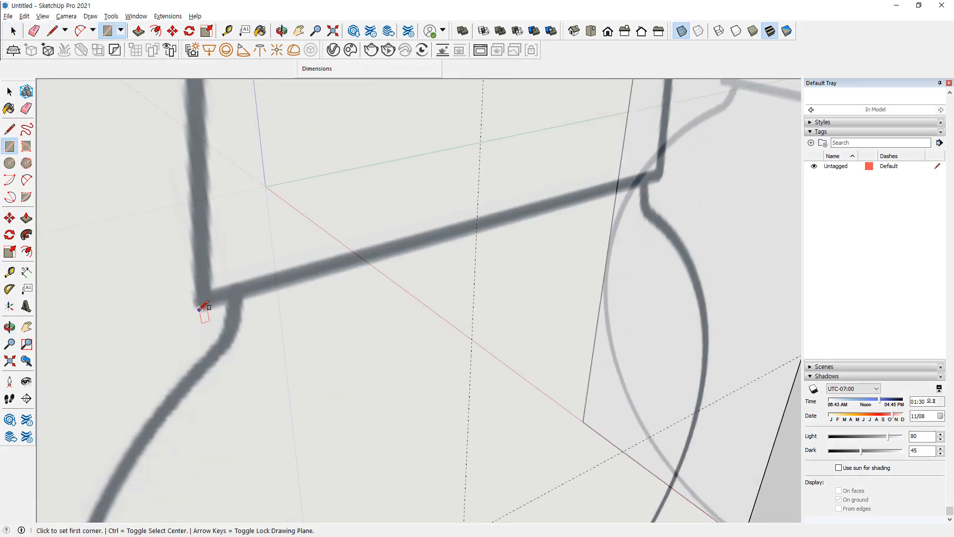
pyautogui.click(200, 310)
pyautogui.scroll(-3, 322, 177)
pyautogui.moveTo(342, 162); pyautogui.dragTo(378, 162, button='middle')
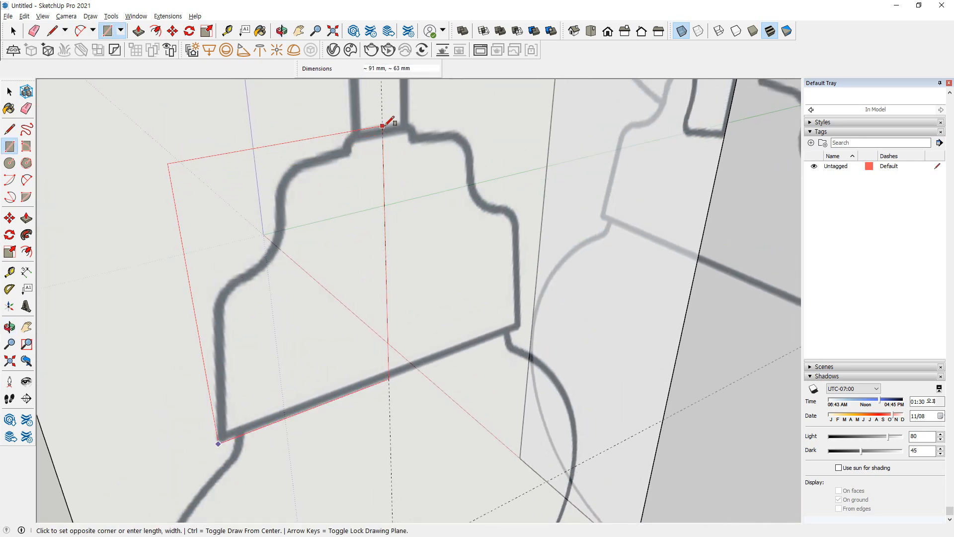
pyautogui.click(382, 125)
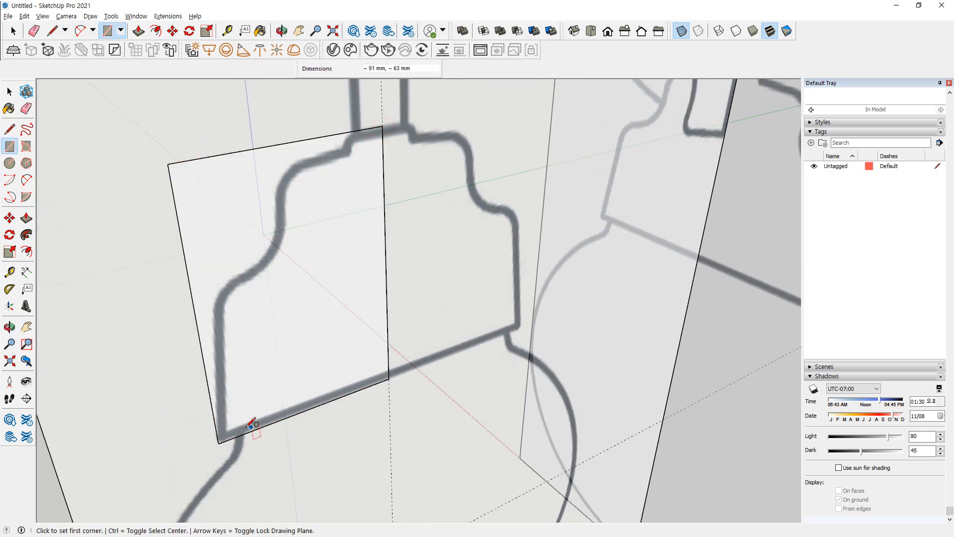
# Draw a line from the rectangle's lower outer corner up along the socket's outer side, extending past the lower shoulder
pyautogui.press('l')
pyautogui.click(218, 443)
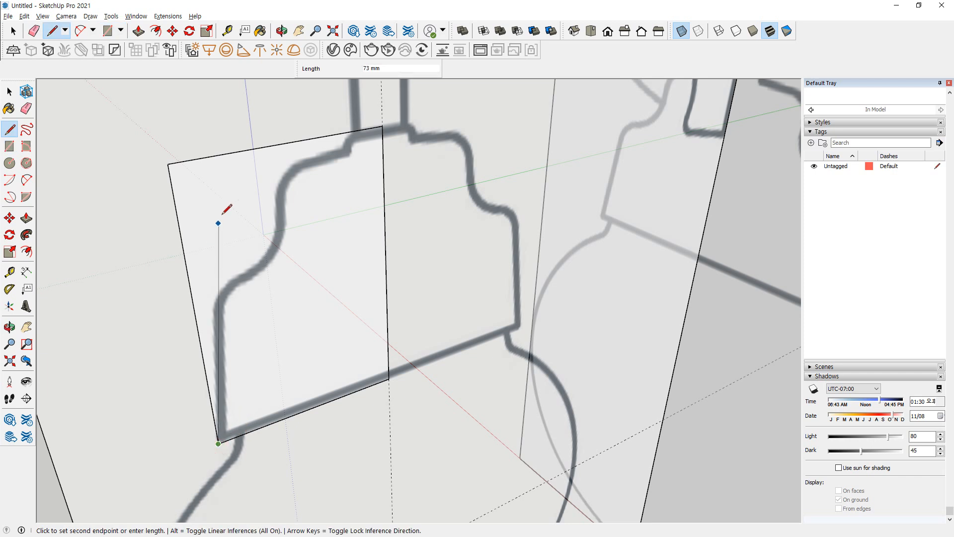
pyautogui.click(212, 199)
pyautogui.press('Escape')
# Trace the socket's upper shoulder with an overlong line, and add a short line from its inner end up past the rectangle's top edge
pyautogui.click(342, 147)
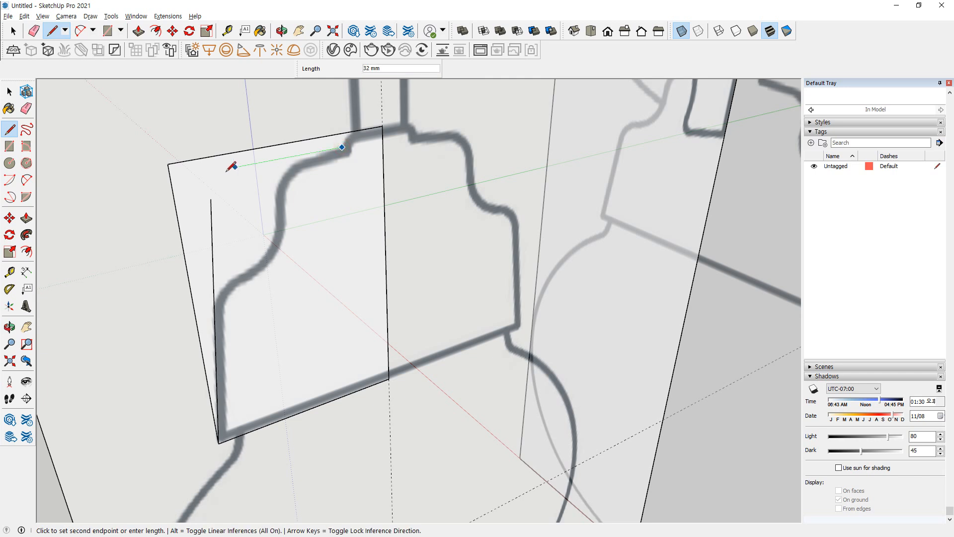
pyautogui.press('Escape')
pyautogui.scroll(3, 353, 145)
pyautogui.click(336, 151)
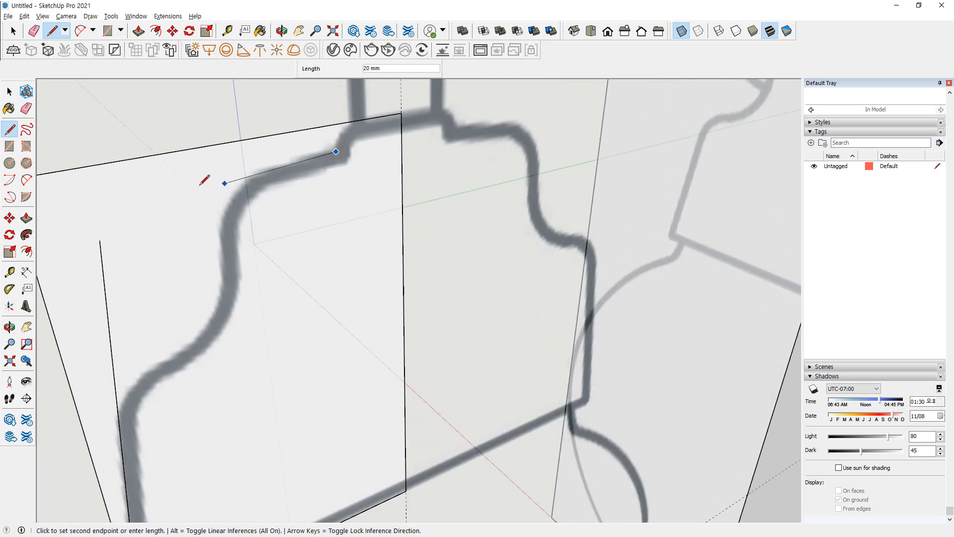
pyautogui.click(159, 183)
pyautogui.press('Escape')
pyautogui.click(336, 151)
pyautogui.click(333, 105)
pyautogui.press('Escape')
# Trace the socket's waist with lines extending up to the rectangle's top edge and down inside it, and cross them with a line along the lower shoulder
pyautogui.click(221, 258)
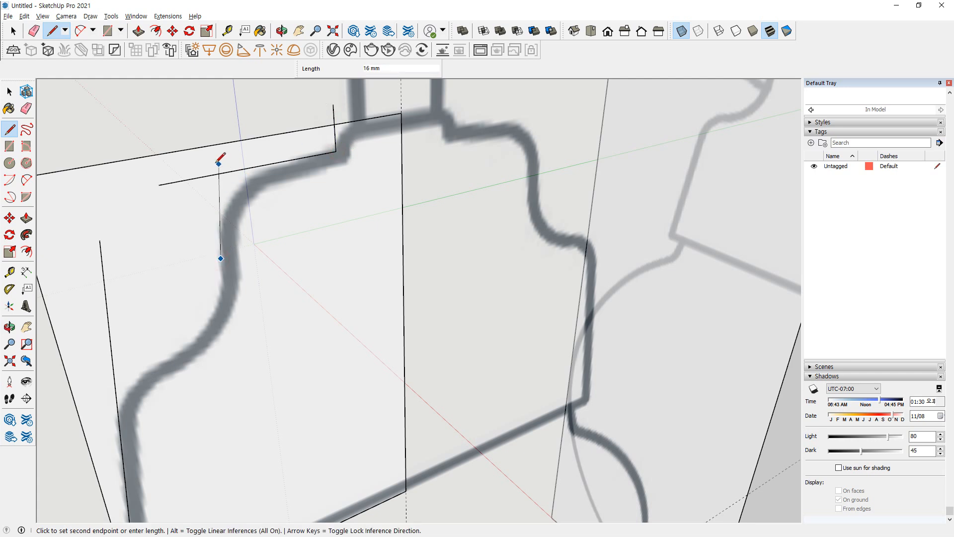
pyautogui.click(204, 147)
pyautogui.press('Escape')
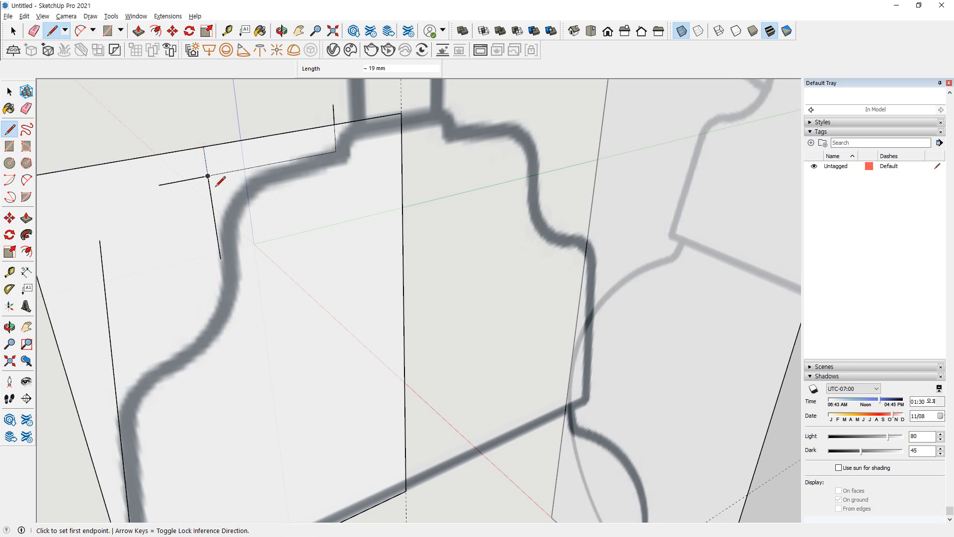
pyautogui.click(221, 258)
pyautogui.click(241, 389)
pyautogui.press('Escape')
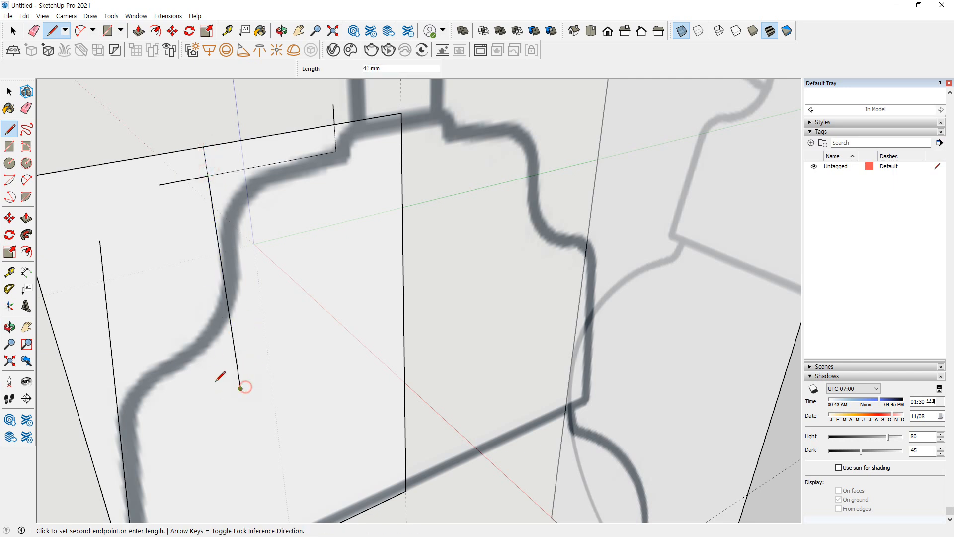
pyautogui.click(171, 358)
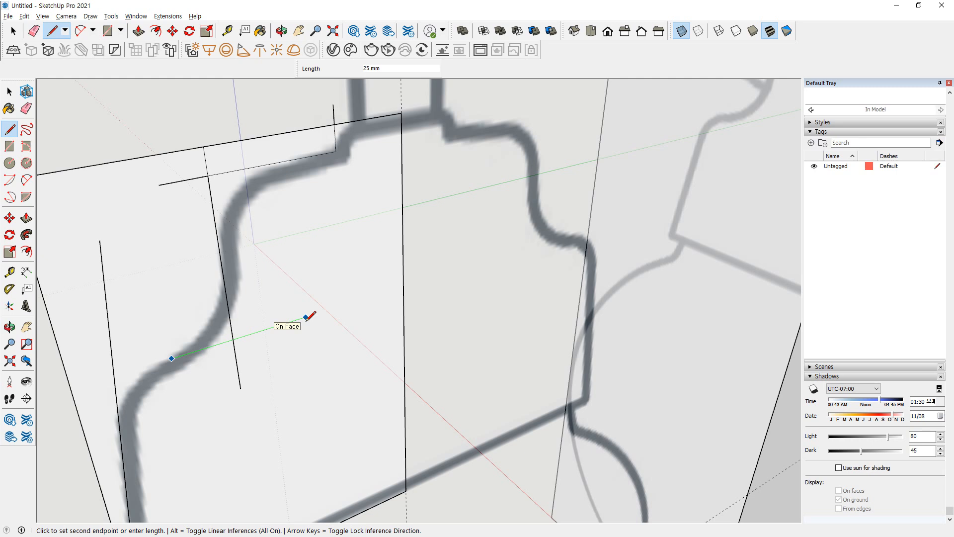
pyautogui.click(306, 277)
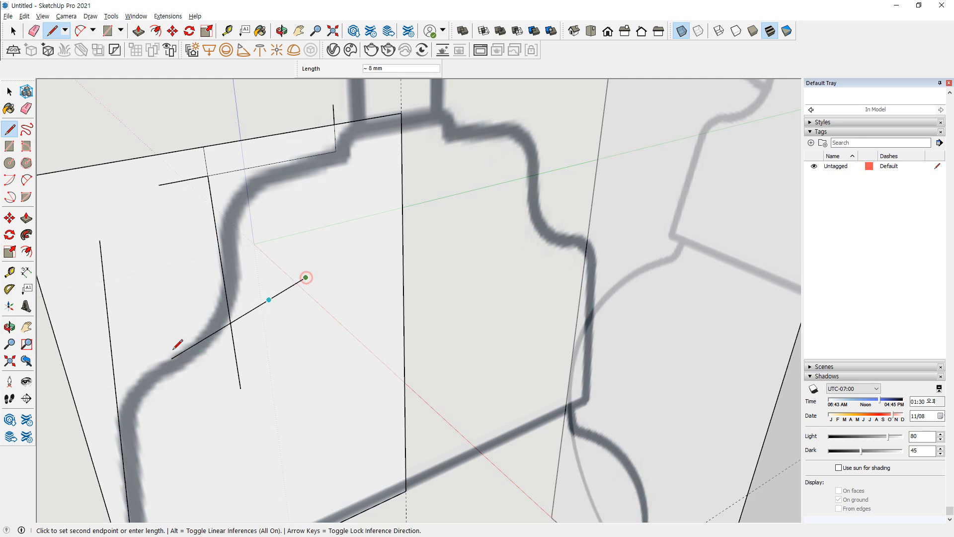
# Finish the line along the socket's lower shoulder so it extends past the outer side line
pyautogui.click(78, 411)
pyautogui.press('Escape')
pyautogui.scroll(-2, 226, 396)
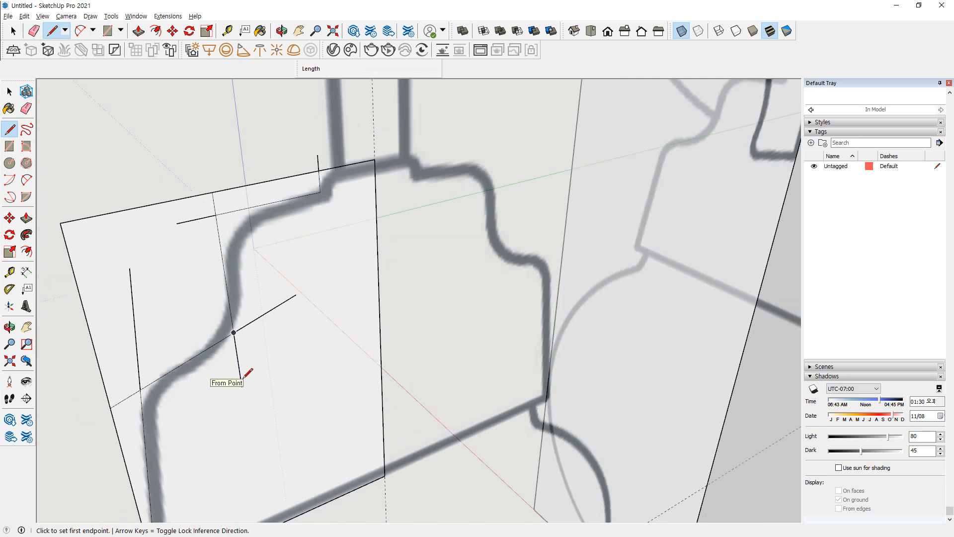
# Erase the overlong line ends and outer rectangle edges around the traced socket, leaving only the closed half-profile
pyautogui.press('e')
pyautogui.moveTo(241, 357); pyautogui.dragTo(281, 305)
pyautogui.moveTo(322, 160); pyautogui.dragTo(301, 167)
pyautogui.click(284, 178)
pyautogui.click(213, 199)
pyautogui.click(197, 220)
pyautogui.click(157, 204)
pyautogui.moveTo(150, 297); pyautogui.dragTo(125, 314)
pyautogui.moveTo(102, 339); pyautogui.dragTo(84, 370)
pyautogui.moveTo(114, 404); pyautogui.dragTo(123, 451)
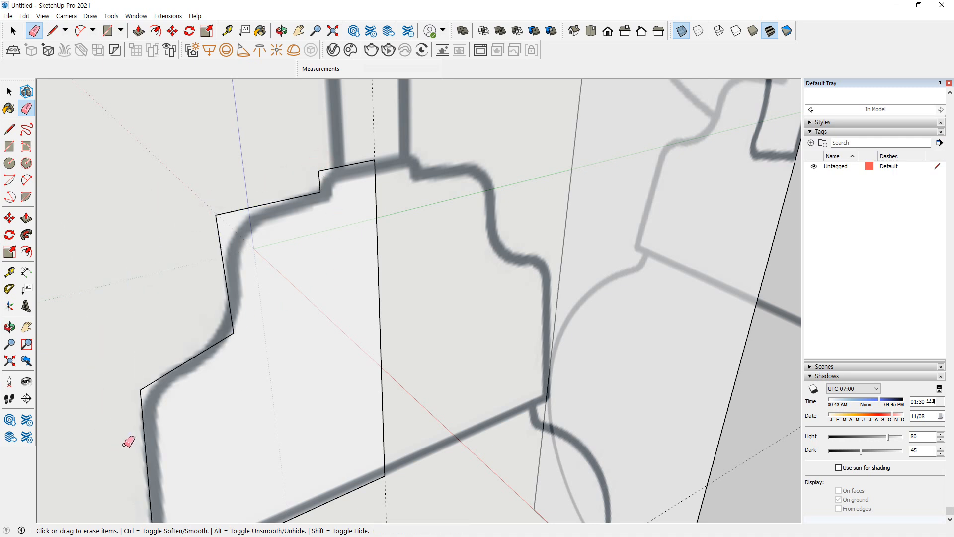
# Examine the trimmed half-profile from several angles against the socket outline on the reference image
pyautogui.moveTo(123, 449); pyautogui.dragTo(9, 273, button='middle')
pyautogui.moveTo(320, 341)
pyautogui.mouseDown(button='middle')
pyautogui.moveTo(292, 217)
pyautogui.moveTo(315, 334)
pyautogui.moveTo(232, 237)
pyautogui.moveTo(547, 273)
pyautogui.mouseUp(button='middle')
pyautogui.moveTo(245, 282); pyautogui.dragTo(132, 295, button='middle')
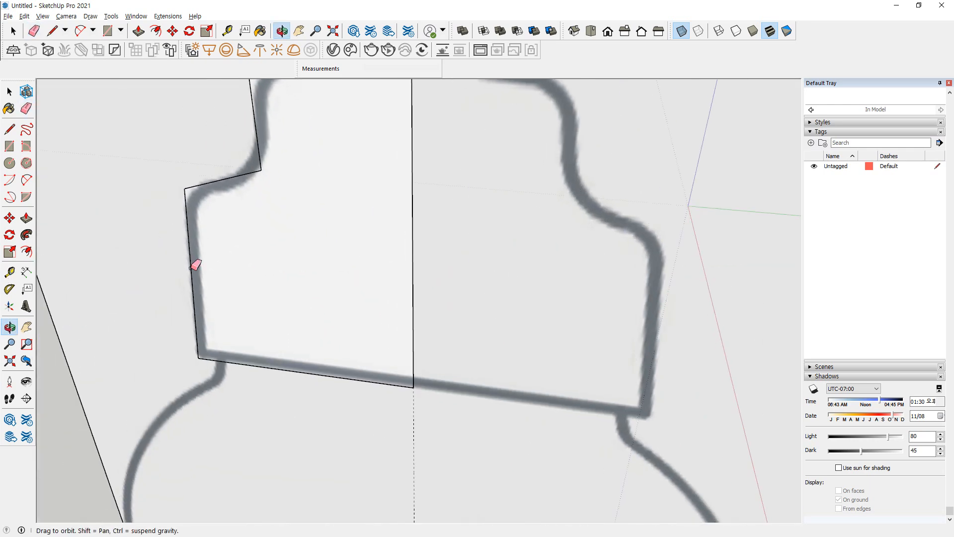
pyautogui.scroll(-3, 300, 230)
pyautogui.keyDown('shift'); pyautogui.moveTo(291, 266); pyautogui.dragTo(284, 335, button='middle'); pyautogui.keyUp('shift')
pyautogui.moveTo(304, 238)
pyautogui.mouseDown(button='middle')
pyautogui.moveTo(320, 385)
pyautogui.moveTo(343, 240)
pyautogui.moveTo(363, 308)
pyautogui.moveTo(308, 273)
pyautogui.moveTo(432, 240)
pyautogui.moveTo(352, 179)
pyautogui.moveTo(234, 215)
pyautogui.moveTo(268, 207)
pyautogui.moveTo(474, 271)
pyautogui.moveTo(681, 267)
pyautogui.moveTo(765, 237)
pyautogui.moveTo(349, 228)
pyautogui.moveTo(336, 252)
pyautogui.moveTo(381, 233)
pyautogui.mouseUp(button='middle')
pyautogui.scroll(2, 380, 226)
pyautogui.scroll(-3, 384, 222)
pyautogui.moveTo(383, 199)
pyautogui.mouseDown(button='middle')
pyautogui.moveTo(373, 262)
pyautogui.moveTo(424, 291)
pyautogui.moveTo(335, 268)
pyautogui.mouseUp(button='middle')
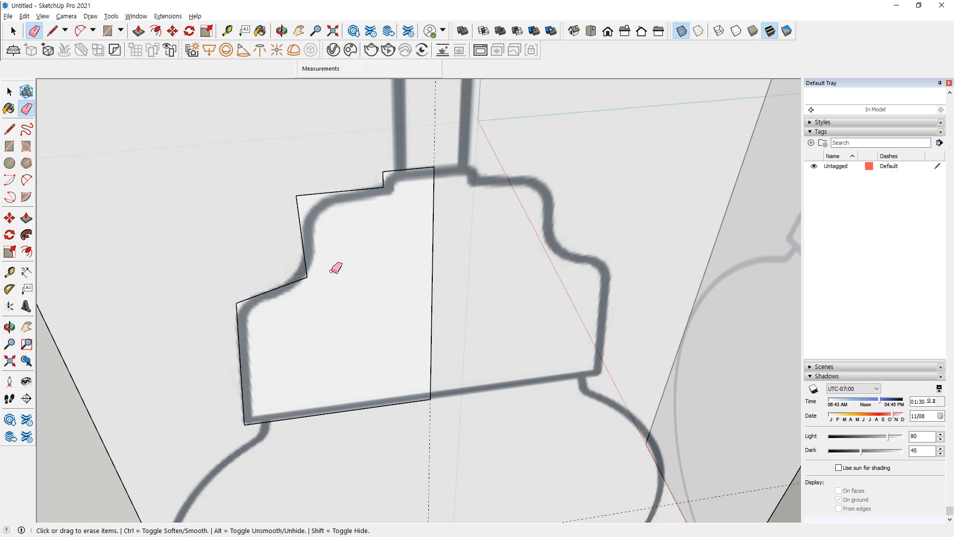
pyautogui.moveTo(333, 269); pyautogui.dragTo(394, 225, button='middle')
pyautogui.moveTo(375, 320)
pyautogui.mouseDown(button='middle')
pyautogui.moveTo(226, 247)
pyautogui.moveTo(344, 366)
pyautogui.mouseUp(button='middle')
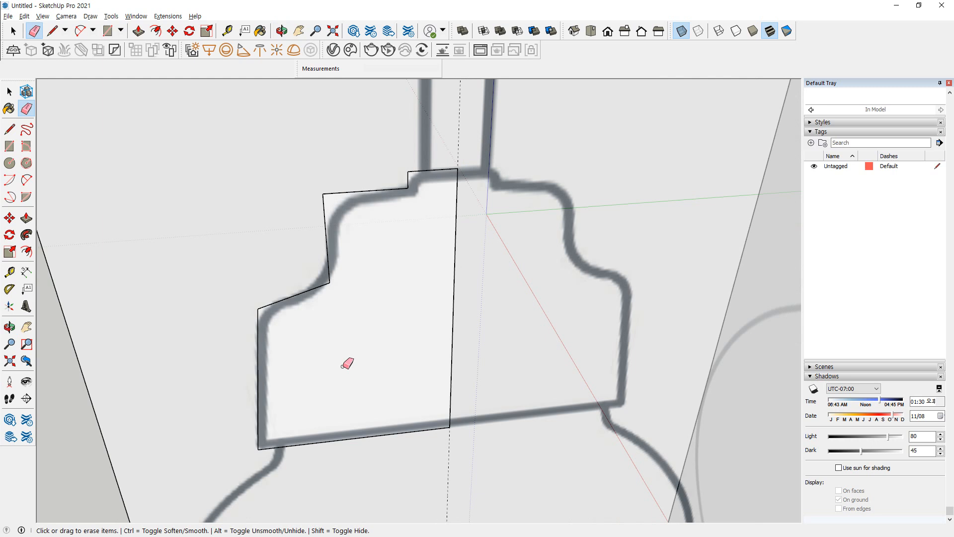
pyautogui.press('ctrl')
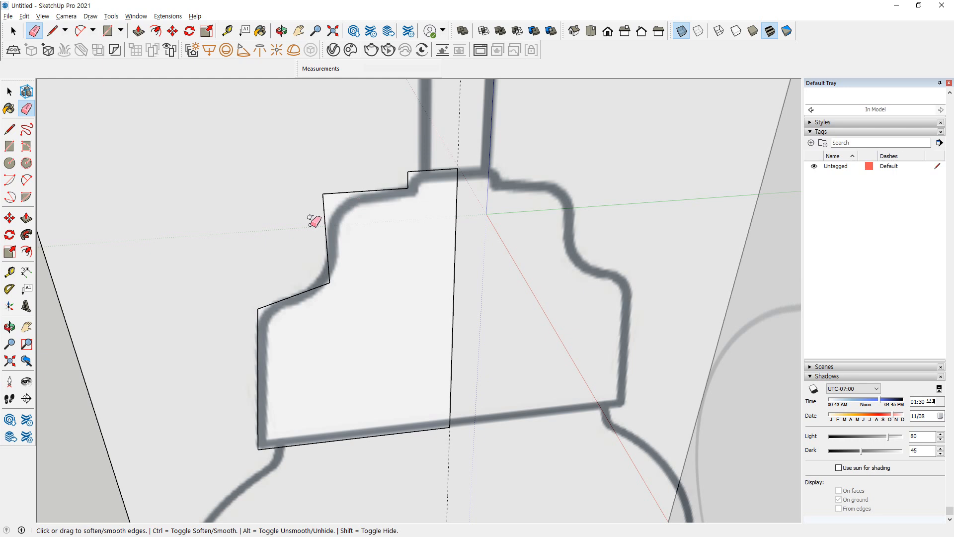
pyautogui.scroll(4, 244, 301)
pyautogui.press('a')
pyautogui.click(315, 292)
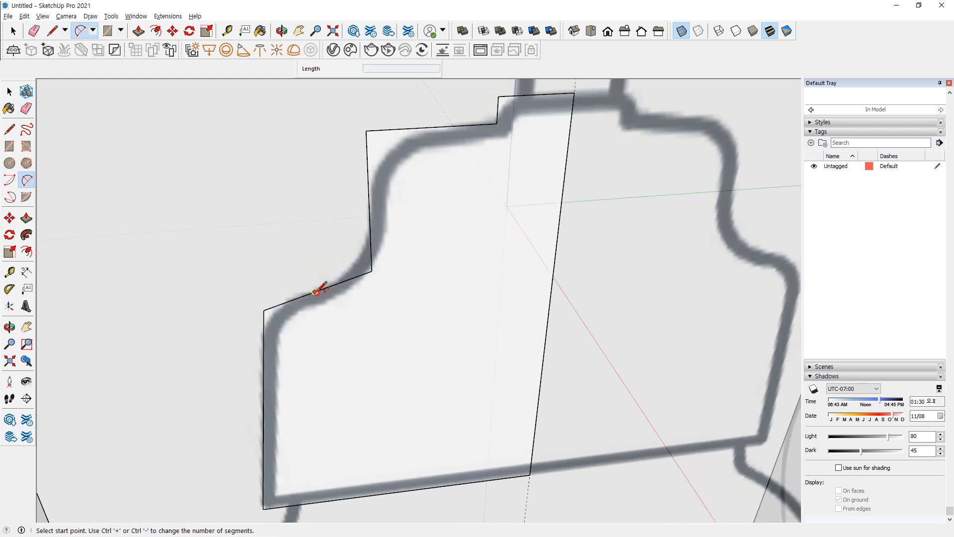
pyautogui.click(263, 367)
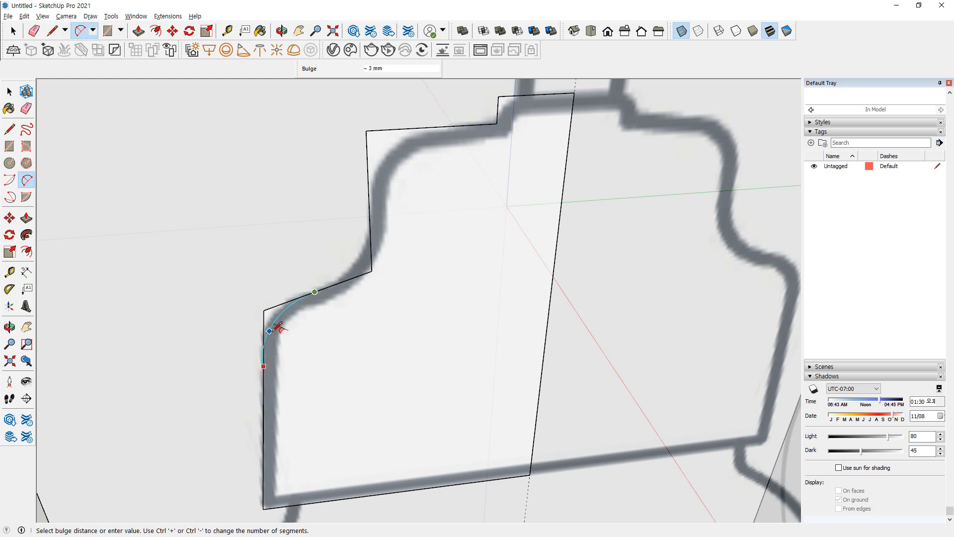
pyautogui.scroll(2, 276, 325)
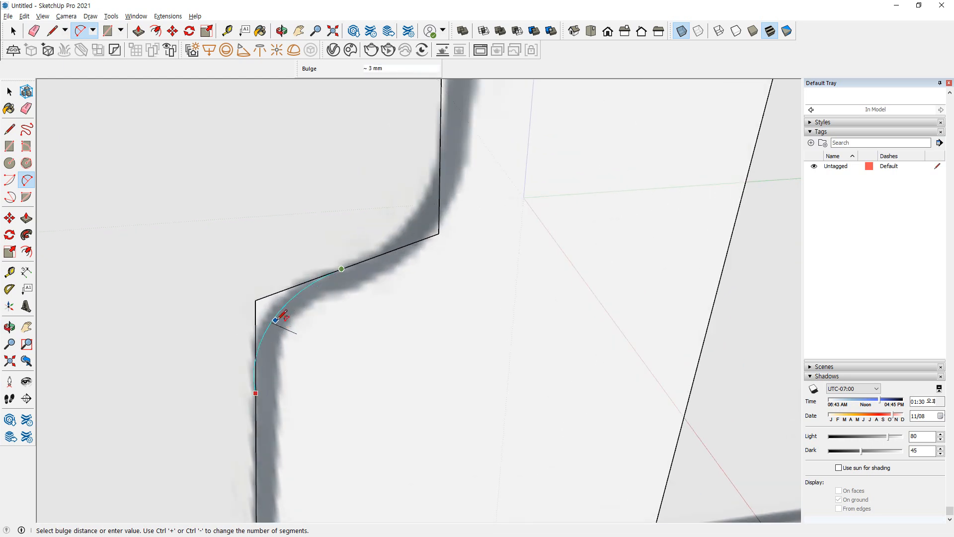
pyautogui.press('Escape')
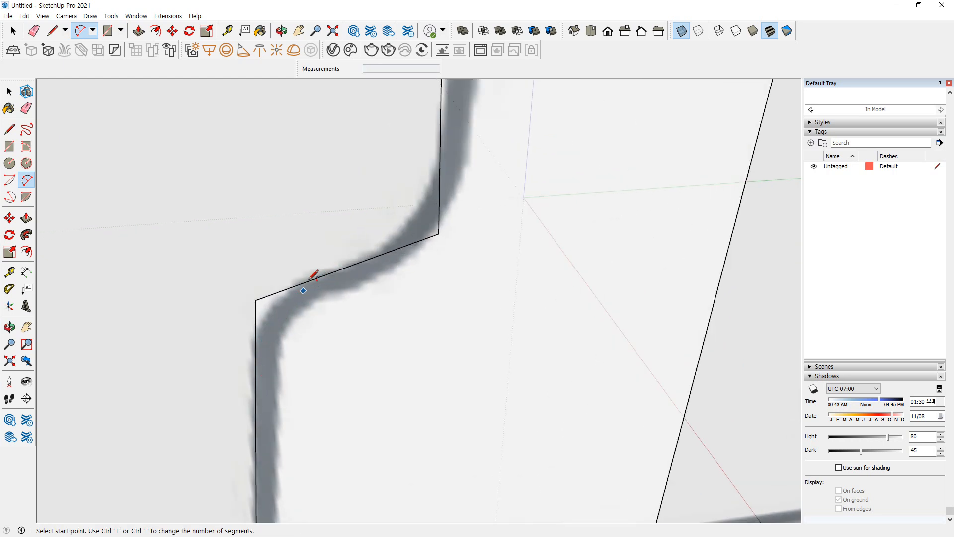
# Round the lower shoulder's outer corner with a tangent arc spanning about 17 mm and erase the leftover corner edges
pyautogui.click(341, 269)
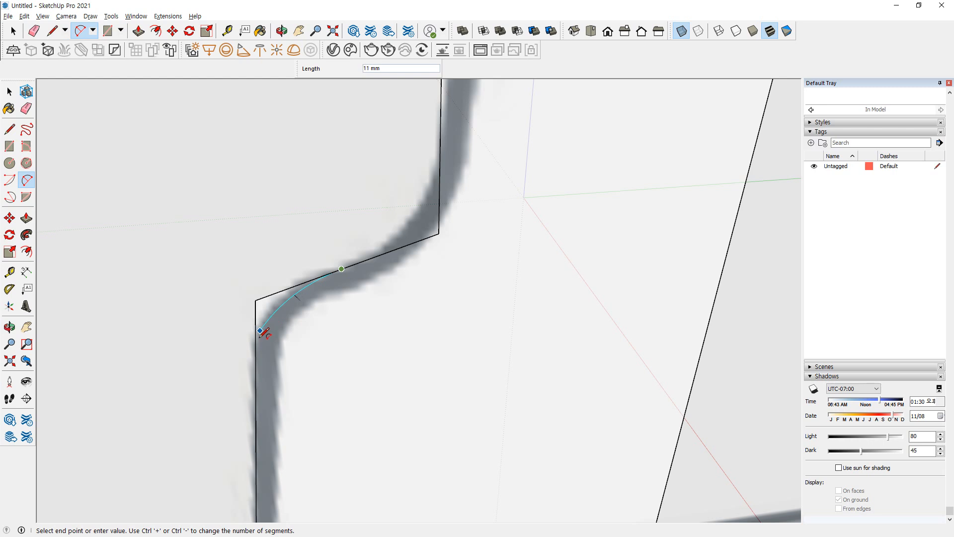
pyautogui.click(255, 373)
pyautogui.click(278, 301)
pyautogui.press('e')
pyautogui.moveTo(267, 291); pyautogui.dragTo(226, 343)
# Round the socket's inner waist corner with a tangent arc from the lower shoulder's slope to the waist line, trimming the corner
pyautogui.keyDown('shift'); pyautogui.moveTo(405, 233); pyautogui.dragTo(335, 279, button='middle'); pyautogui.keyUp('shift')
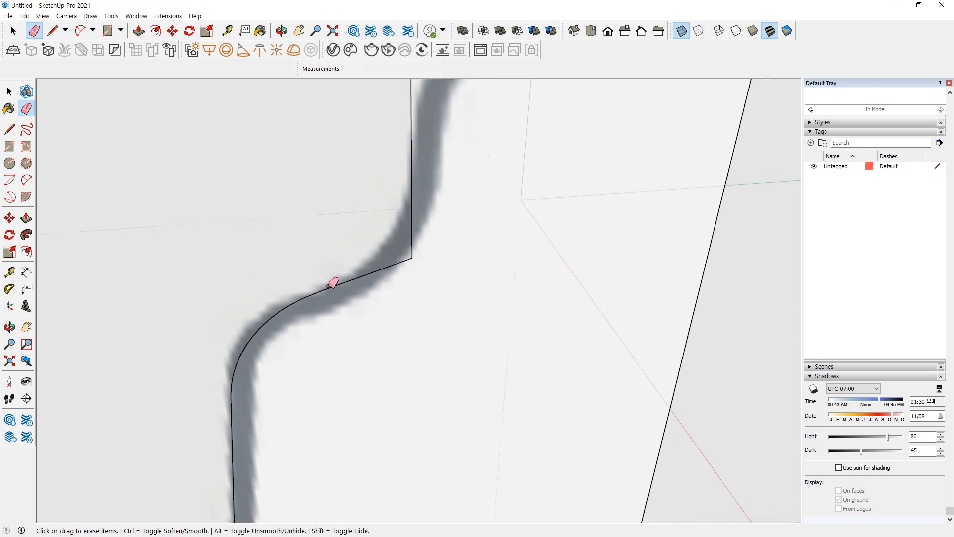
pyautogui.press('a')
pyautogui.click(315, 292)
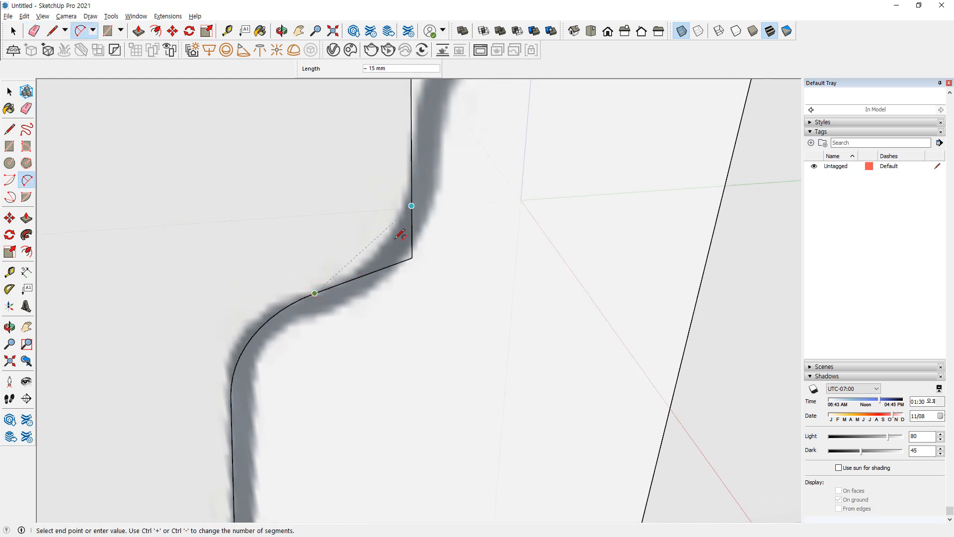
pyautogui.press('Escape')
pyautogui.click(323, 290)
pyautogui.doubleClick(411, 169)
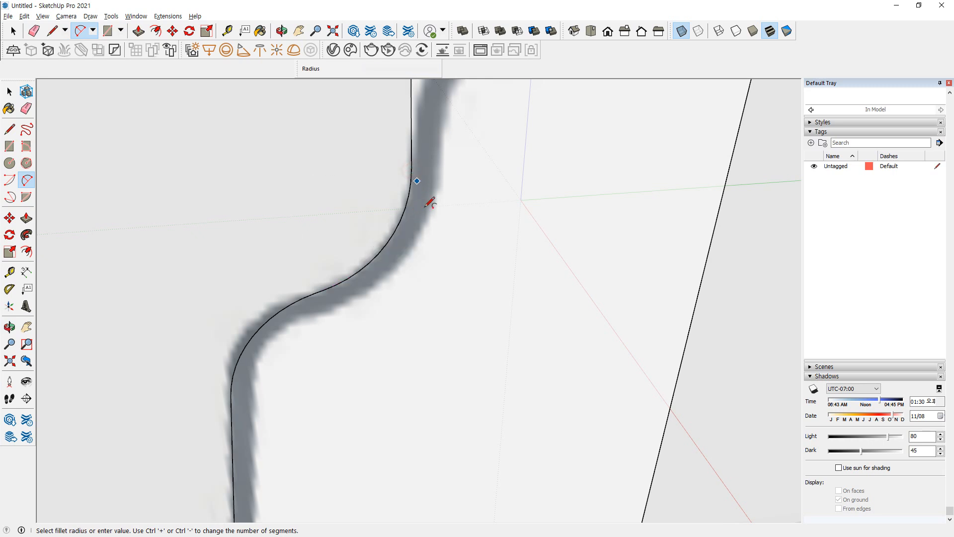
# Round the upper shoulder's outer corner with a tangent arc spanning about 14 mm, trimming the corner
pyautogui.keyDown('shift'); pyautogui.moveTo(403, 277); pyautogui.dragTo(342, 385, button='middle'); pyautogui.keyUp('shift')
pyautogui.click(298, 313)
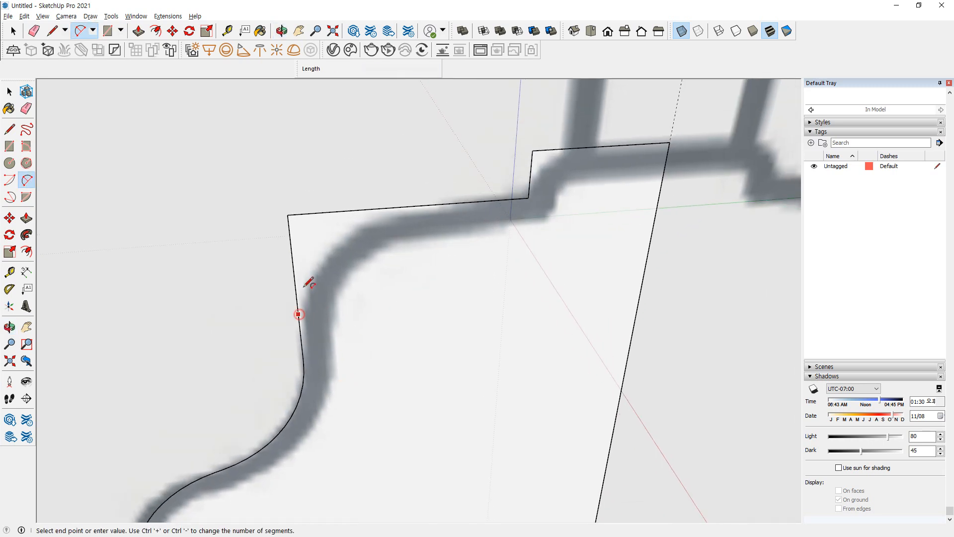
pyautogui.doubleClick(405, 203)
# Try to round the outer corner of the socket's small top step with a tangent arc spanning about 3 mm
pyautogui.keyDown('shift'); pyautogui.moveTo(491, 248); pyautogui.dragTo(398, 297, button='middle'); pyautogui.keyUp('shift')
pyautogui.scroll(3, 476, 203)
pyautogui.moveTo(417, 253); pyautogui.dragTo(432, 226, button='middle')
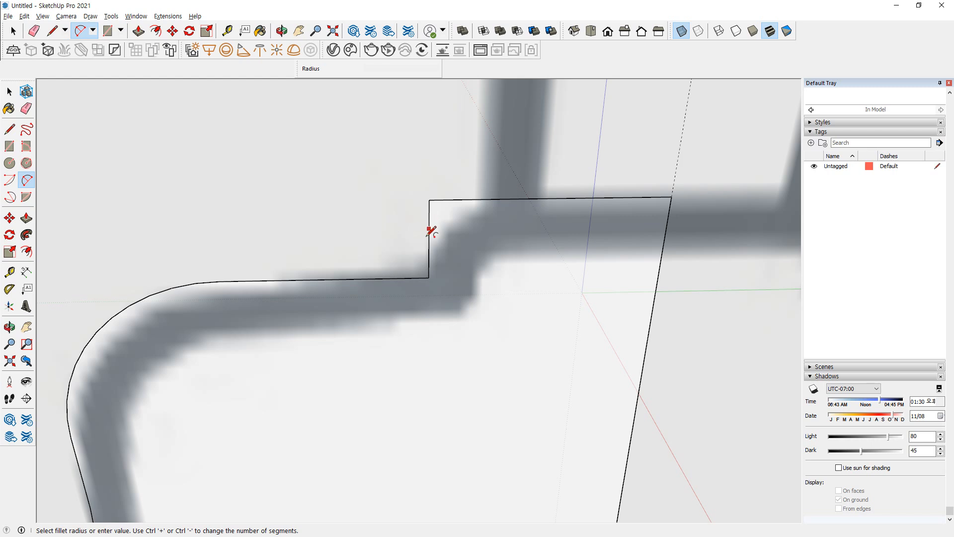
pyautogui.click(429, 239)
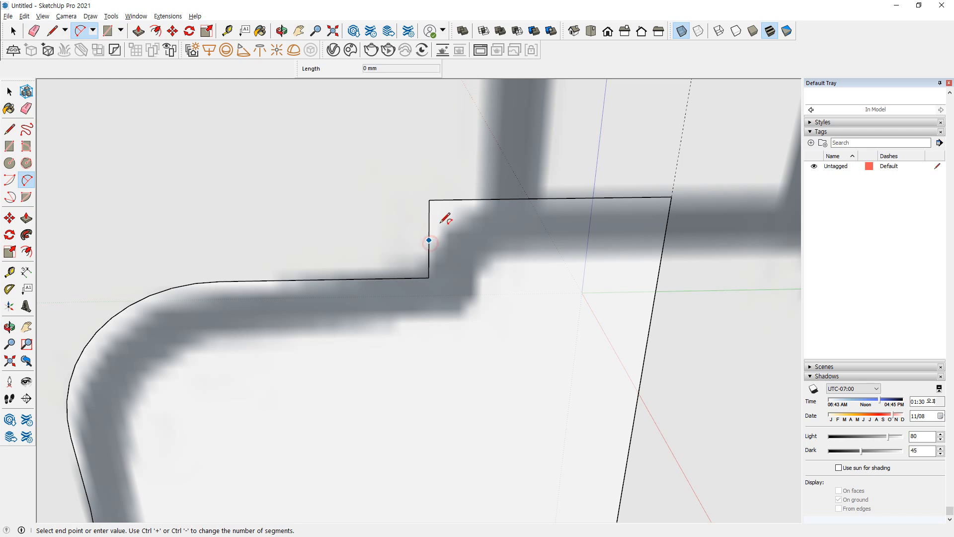
pyautogui.click(471, 199)
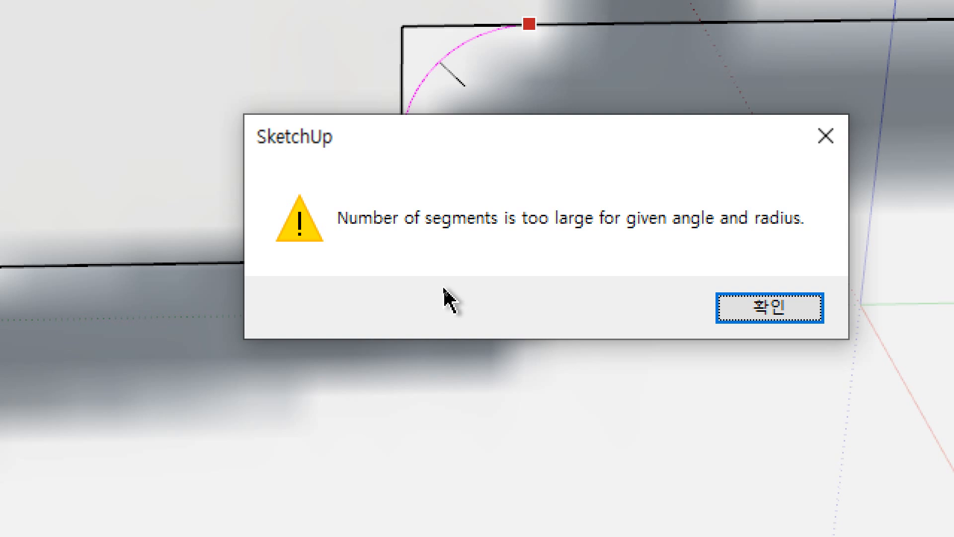
pyautogui.press('Return')
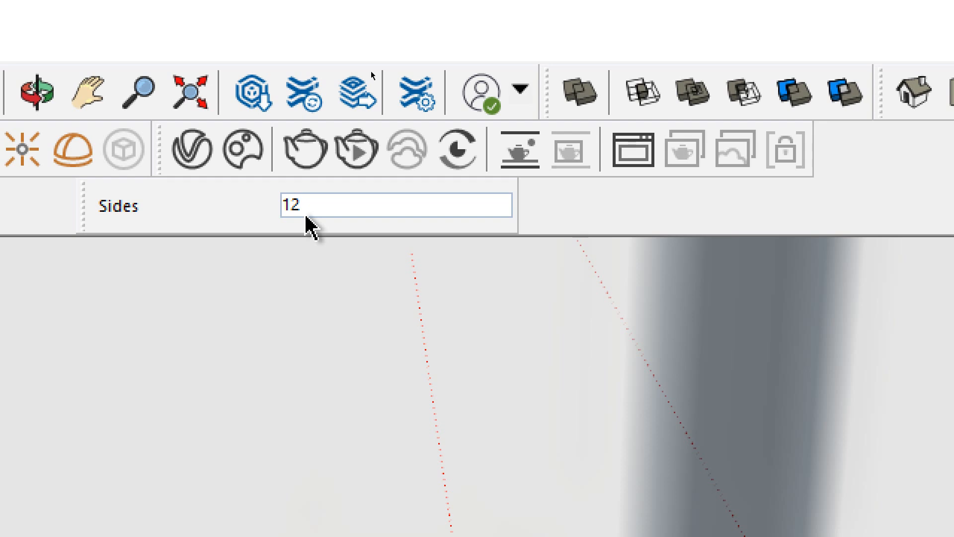
# Set the arc's sides to 6 and round the outer corner of the small top step with a tangent arc, trimming the corner
pyautogui.write('6')
pyautogui.press('BackSpace')
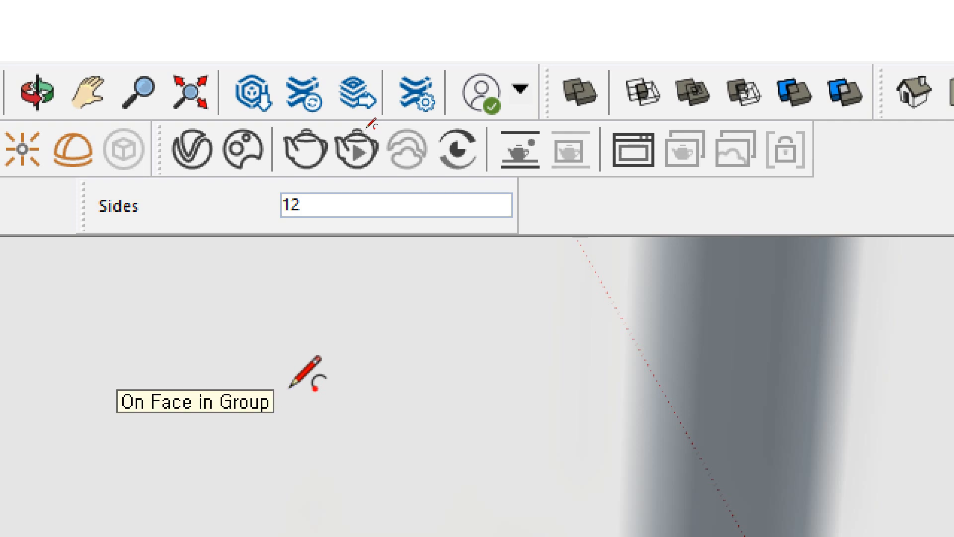
pyautogui.write('6')
pyautogui.press('Return')
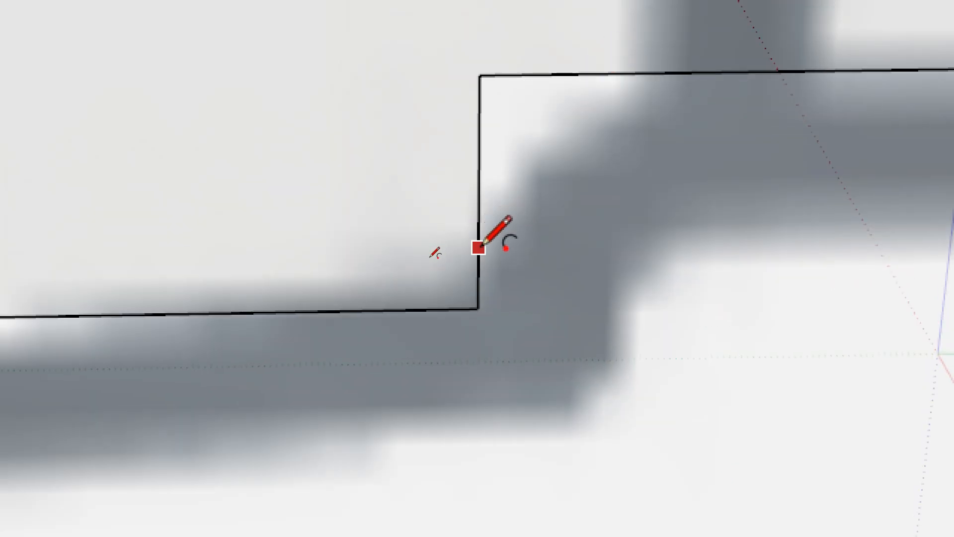
pyautogui.click(478, 248)
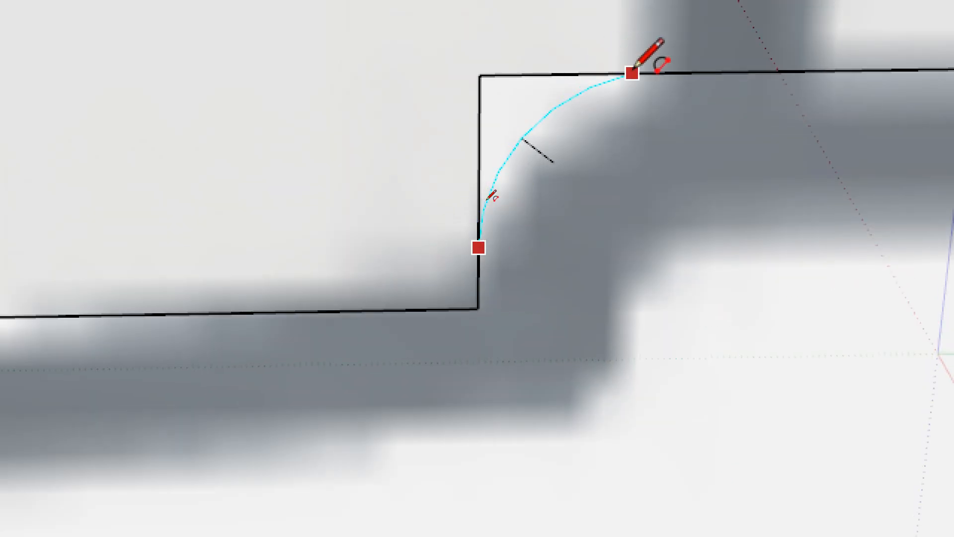
pyautogui.click(667, 74)
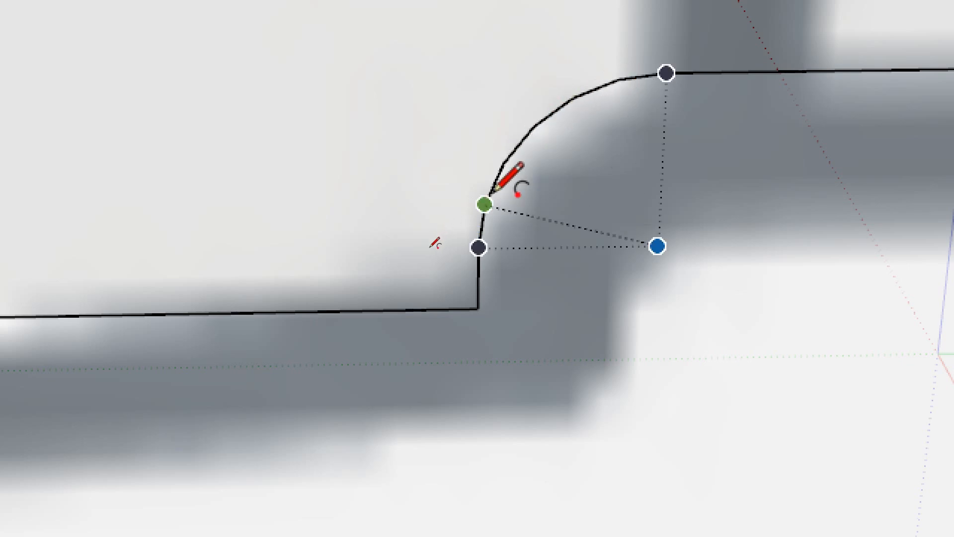
pyautogui.scroll(1, 545, 85)
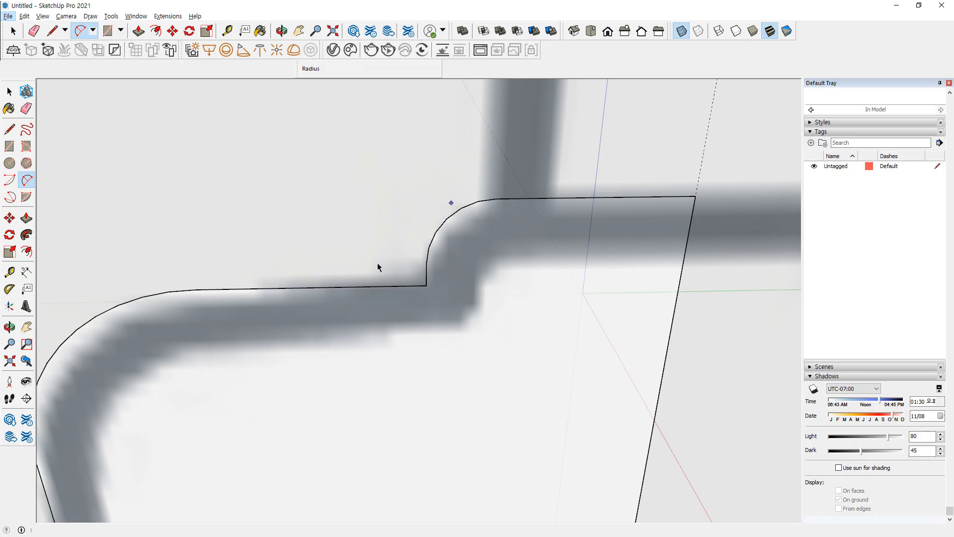
# Revolve the socket's half-profile with Follow Me, using the circle below the bulb as the path
pyautogui.press('space')
pyautogui.scroll(-6, 358, 264)
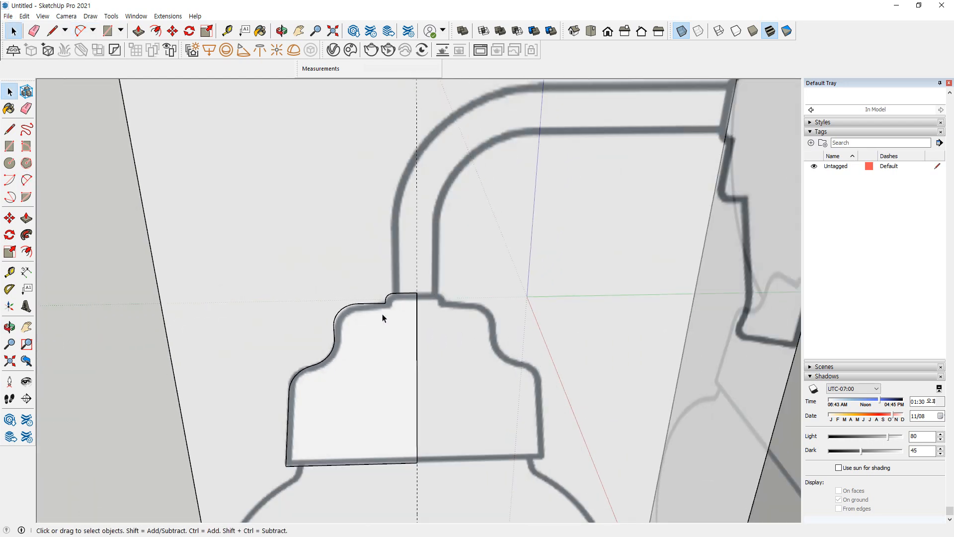
pyautogui.scroll(-1, 382, 317)
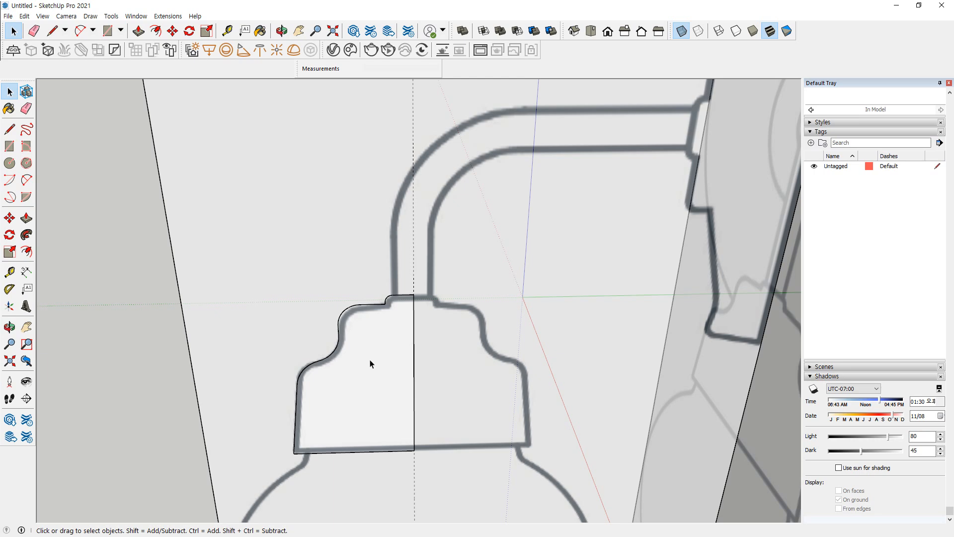
pyautogui.scroll(-5, 371, 362)
pyautogui.keyDown('shift'); pyautogui.moveTo(389, 390); pyautogui.dragTo(357, 217, button='middle'); pyautogui.keyUp('shift')
pyautogui.click(358, 395)
pyautogui.click(27, 235)
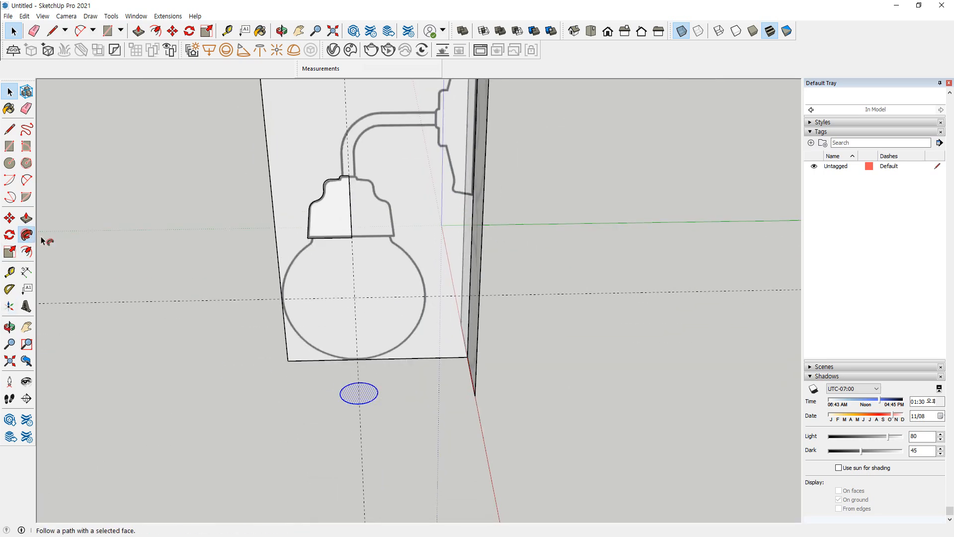
pyautogui.click(320, 222)
# Select all the connected geometry of the revolved socket and make it a group
pyautogui.moveTo(324, 222); pyautogui.dragTo(339, 235, button='middle')
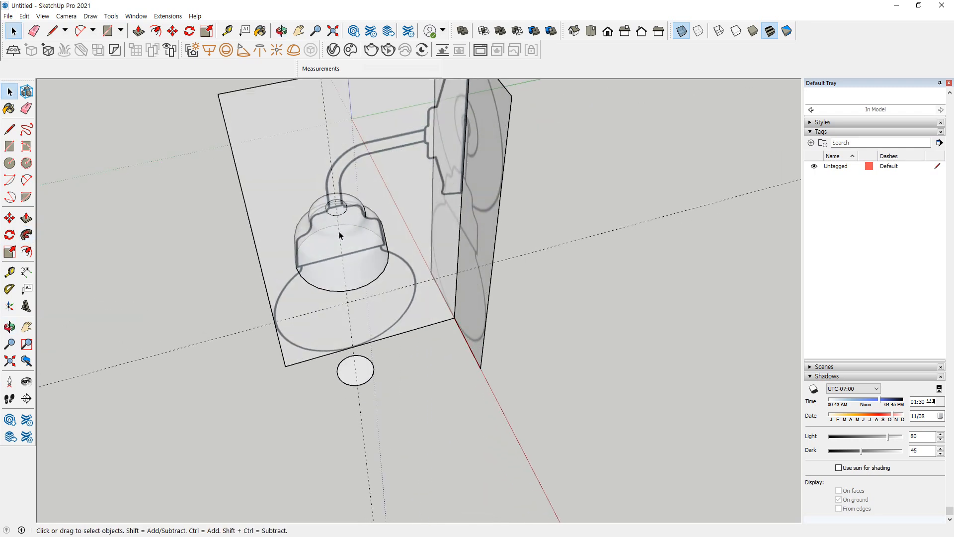
pyautogui.tripleClick(327, 225)
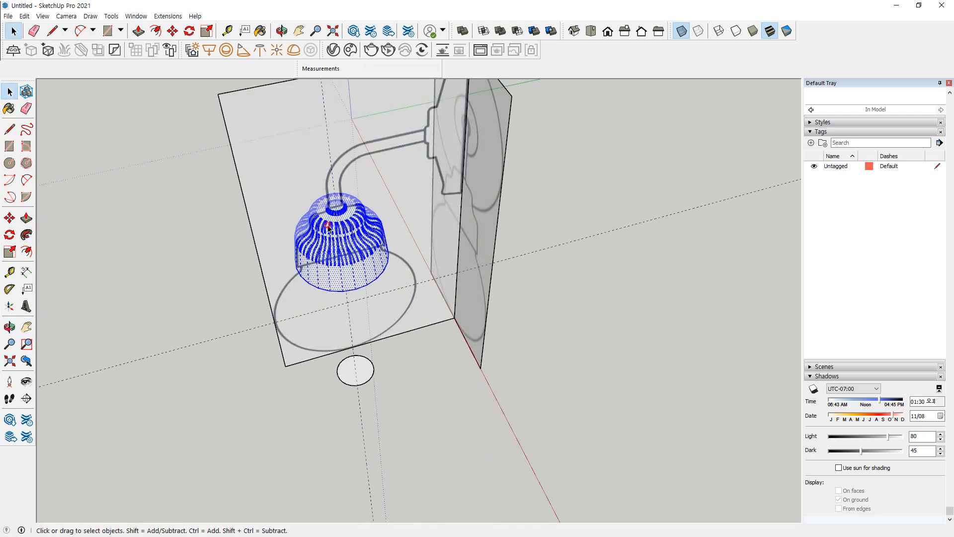
pyautogui.tripleClick(334, 216)
pyautogui.rightClick(334, 217)
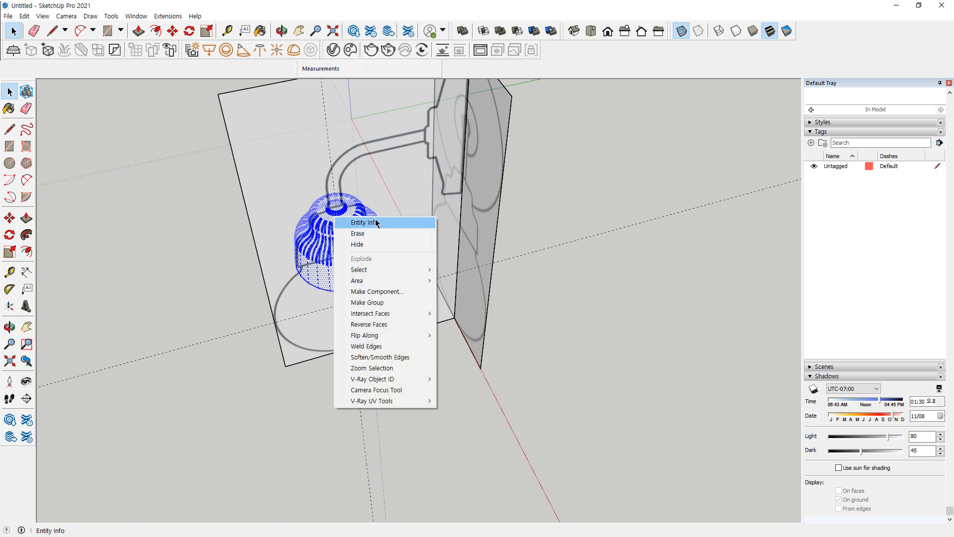
pyautogui.click(377, 302)
# Open the socket group, select all of its geometry and reverse its faces
pyautogui.moveTo(253, 348); pyautogui.dragTo(282, 256, button='middle')
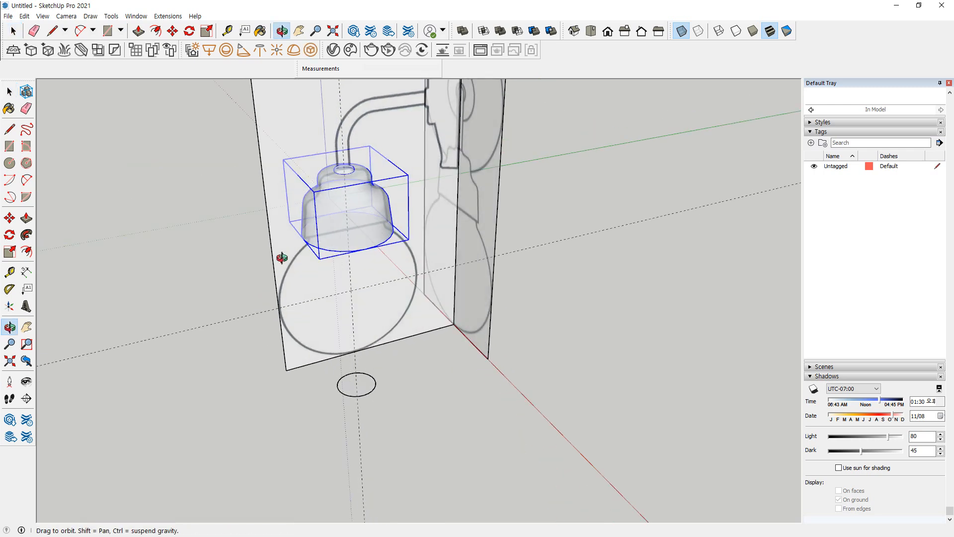
pyautogui.tripleClick(354, 225)
pyautogui.rightClick(356, 237)
pyautogui.click(308, 218)
pyautogui.rightClick(358, 237)
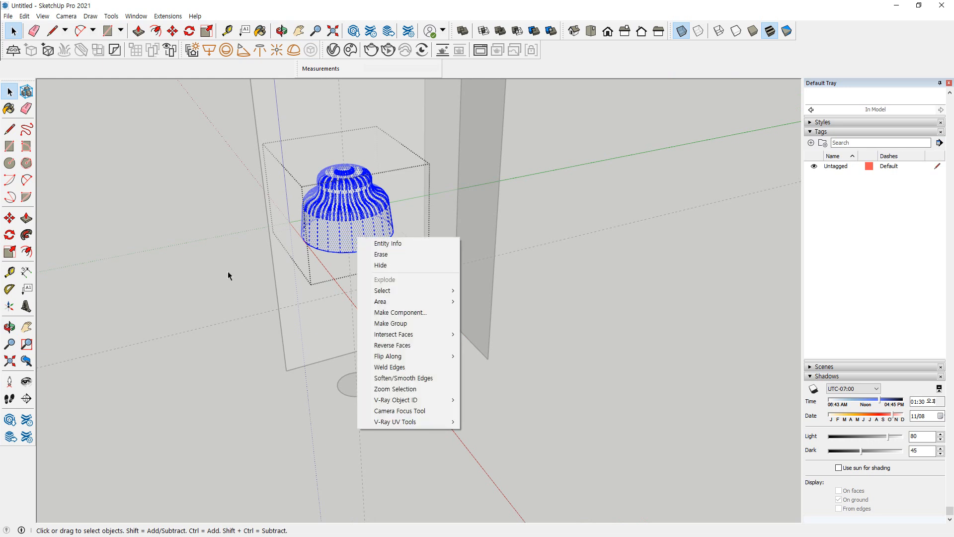
pyautogui.click(195, 282)
pyautogui.tripleClick(376, 235)
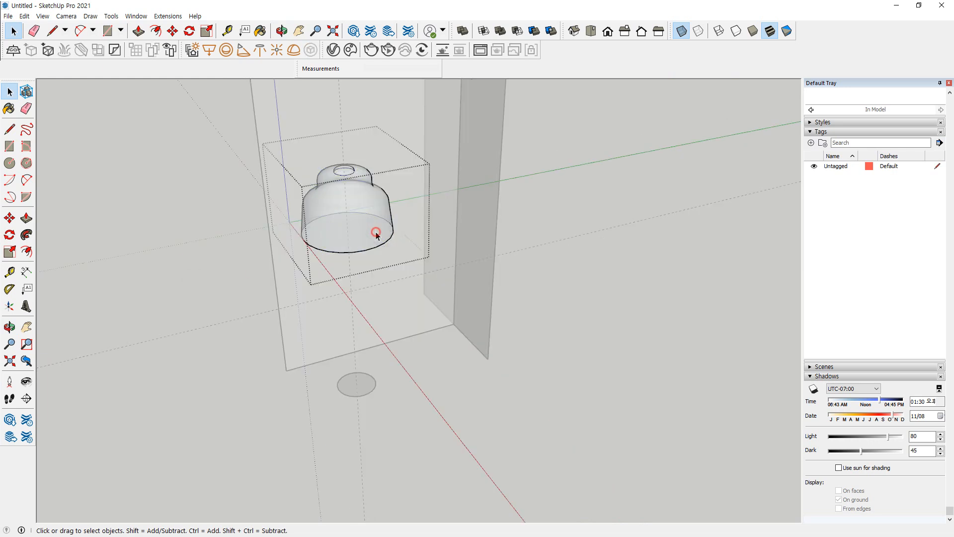
pyautogui.rightClick(365, 233)
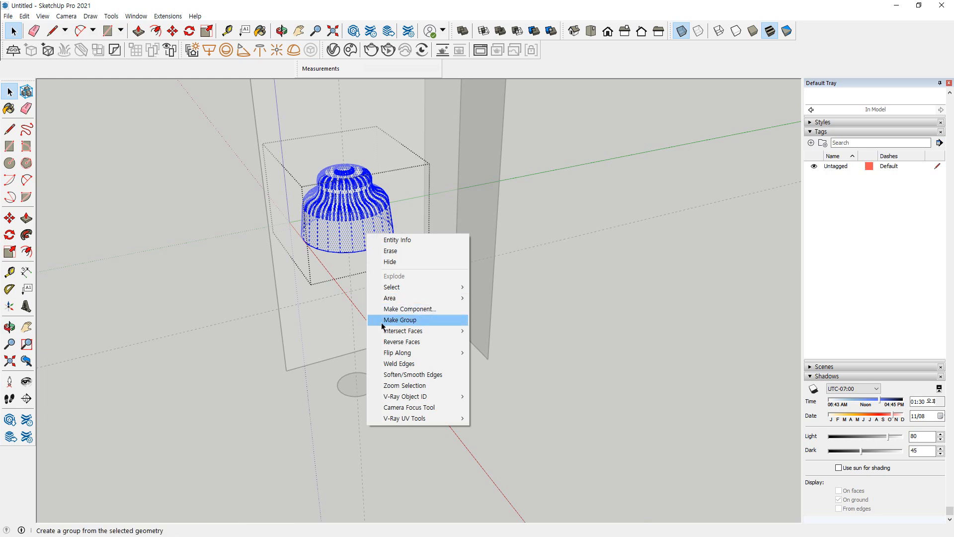
pyautogui.click(413, 342)
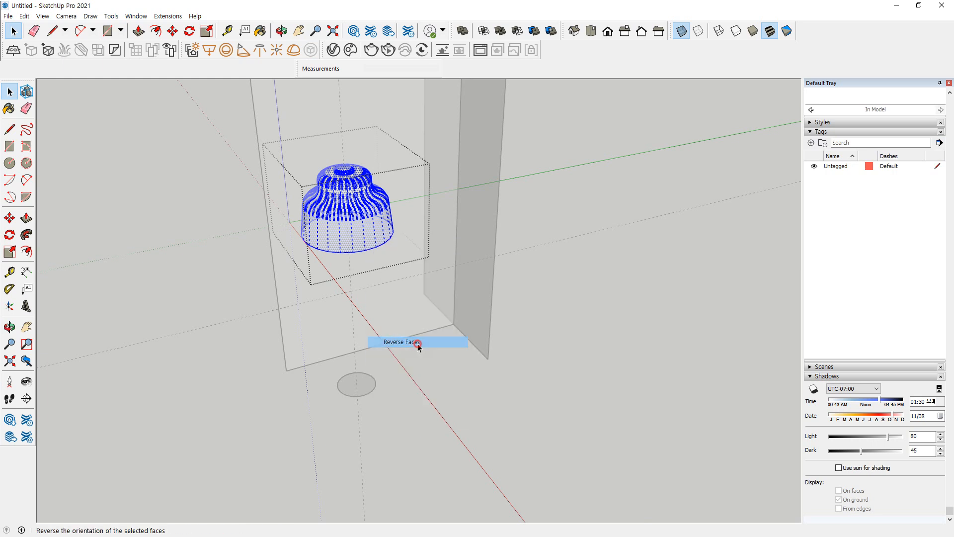
# Reverse the selected faces of the socket once more and close the socket group
pyautogui.rightClick(363, 238)
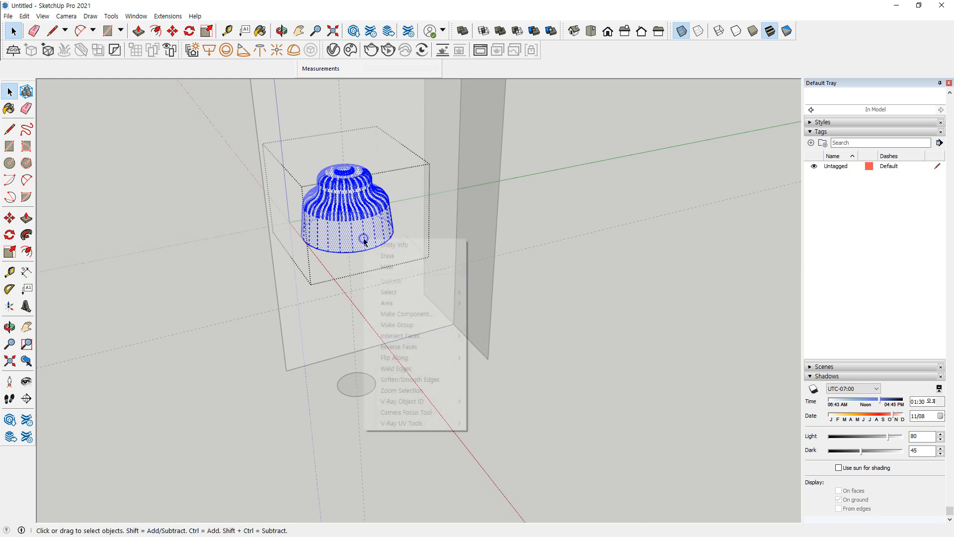
pyautogui.click(390, 345)
pyautogui.click(258, 303)
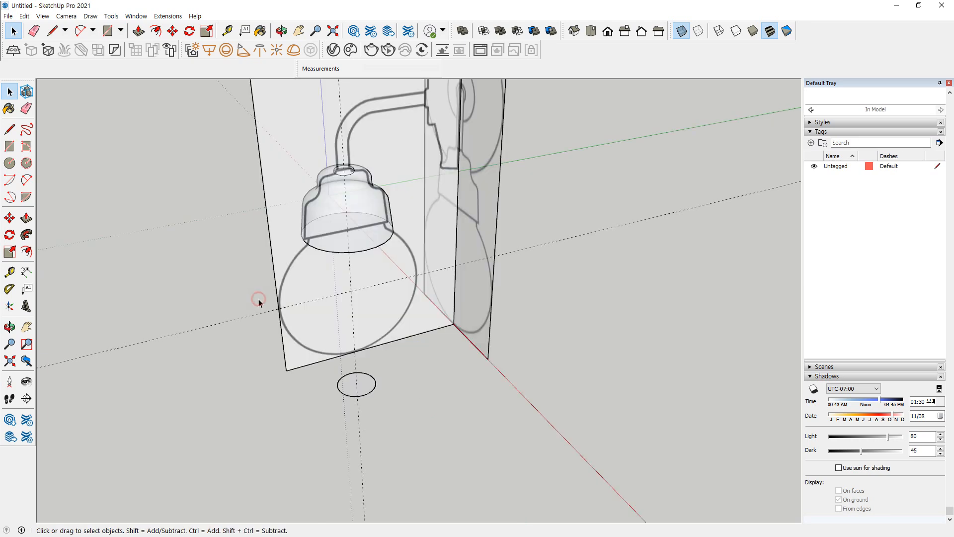
pyautogui.doubleClick(361, 230)
pyautogui.doubleClick(362, 230)
pyautogui.click(532, 377)
# Turn off X-ray to inspect the socket's faces in solid shading, and turn X-ray back on
pyautogui.click(368, 217)
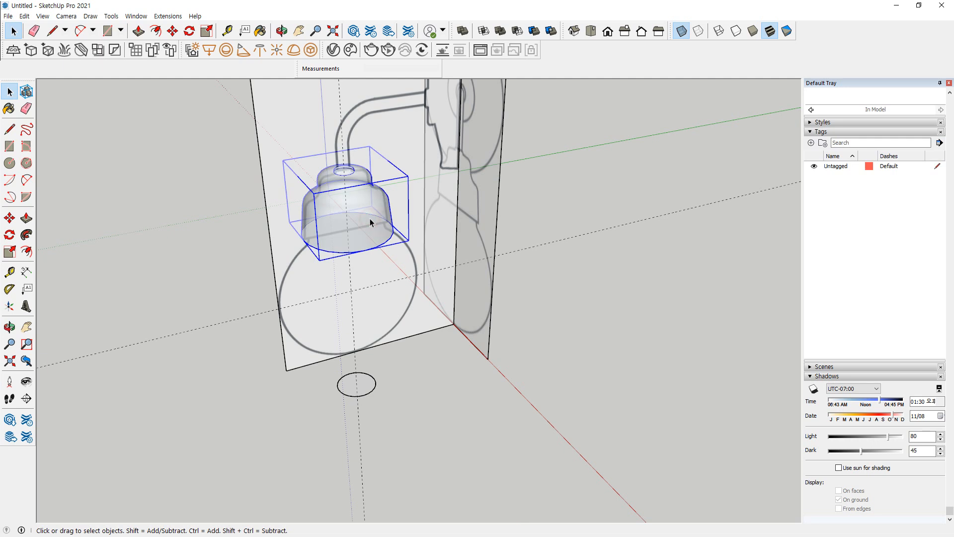
pyautogui.rightClick(370, 219)
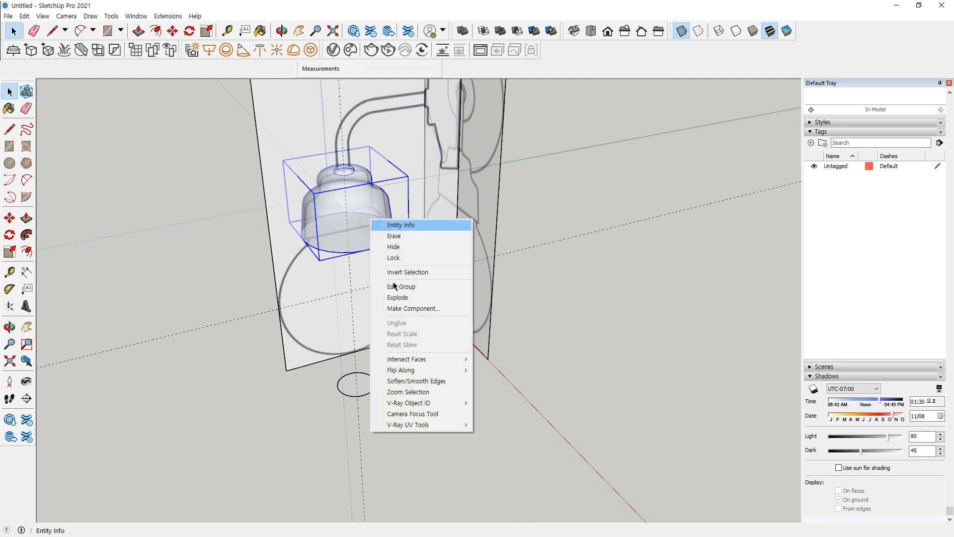
pyautogui.click(47, 17)
pyautogui.moveTo(64, 173)
pyautogui.click(143, 170)
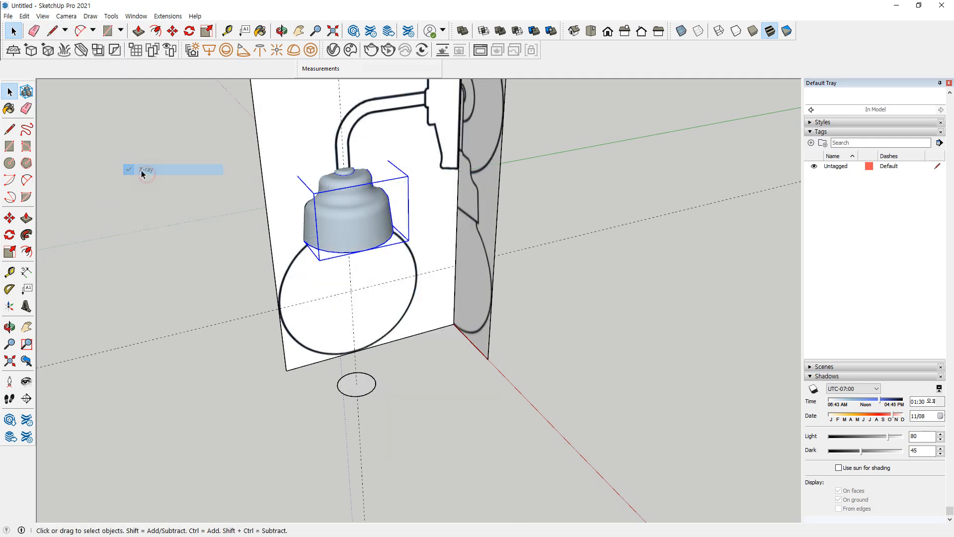
pyautogui.click(27, 17)
pyautogui.moveTo(42, 16)
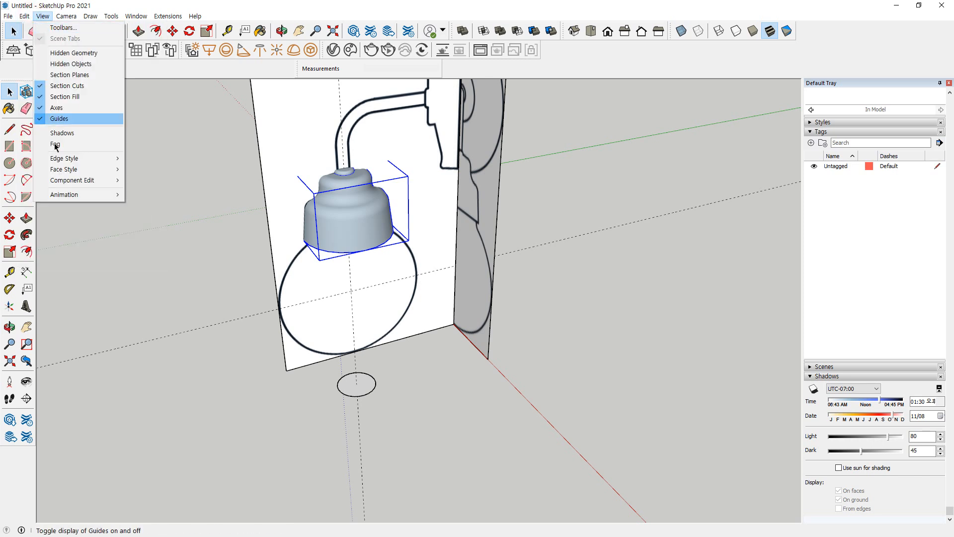
pyautogui.moveTo(64, 169)
pyautogui.click(146, 170)
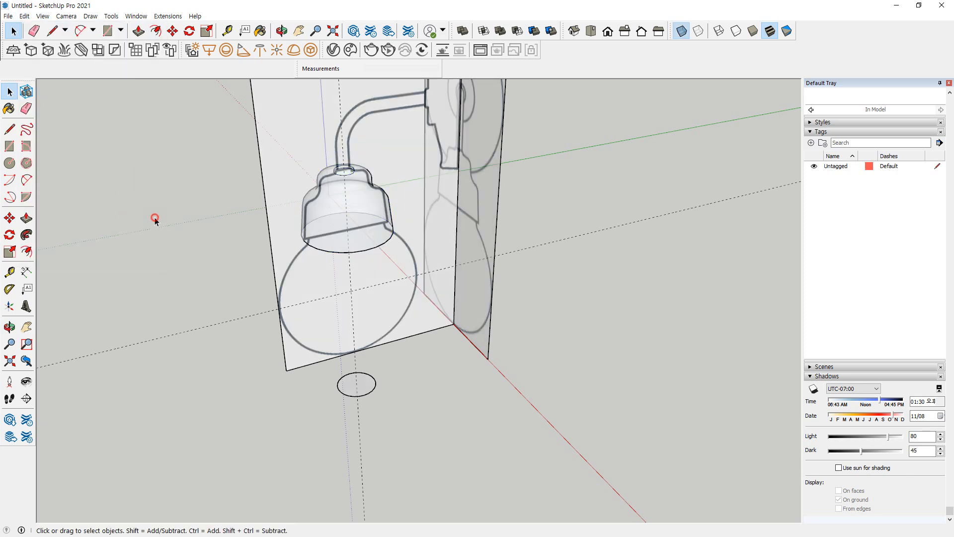
# Hide the socket group so the reference drawing behind it is clear
pyautogui.rightClick(368, 216)
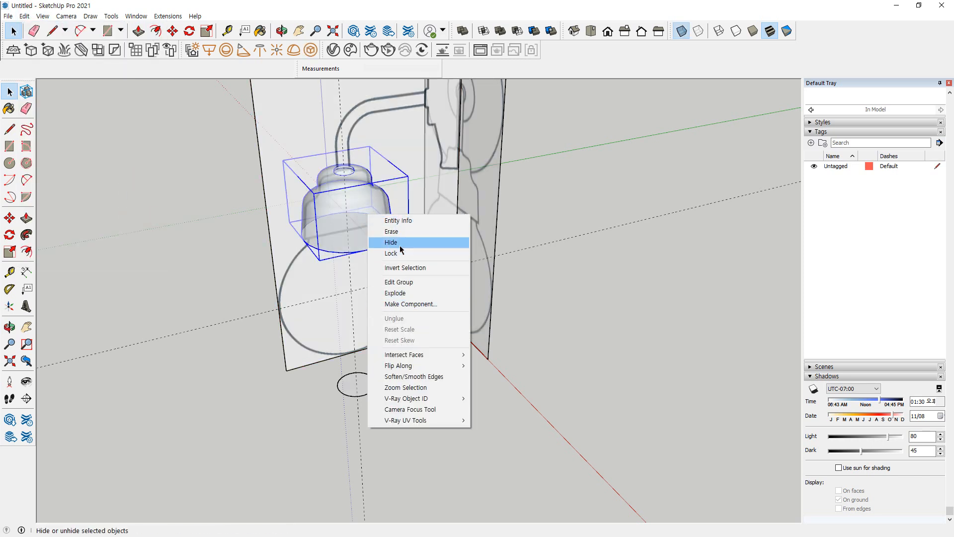
pyautogui.click(398, 242)
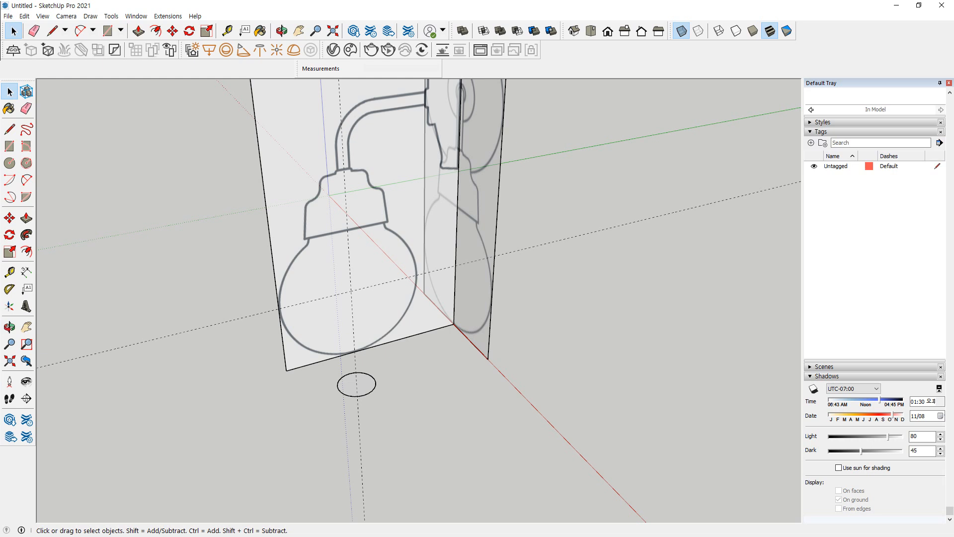
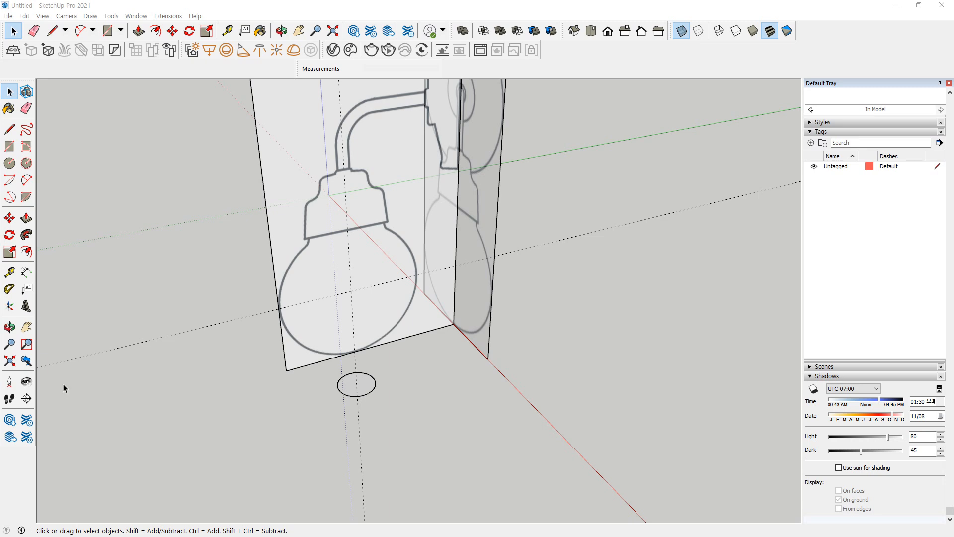
# Place a horizontal guide 107 mm below the side view's top edge, along the centre of the lamp arm
pyautogui.moveTo(523, 201); pyautogui.dragTo(475, 284, button='middle')
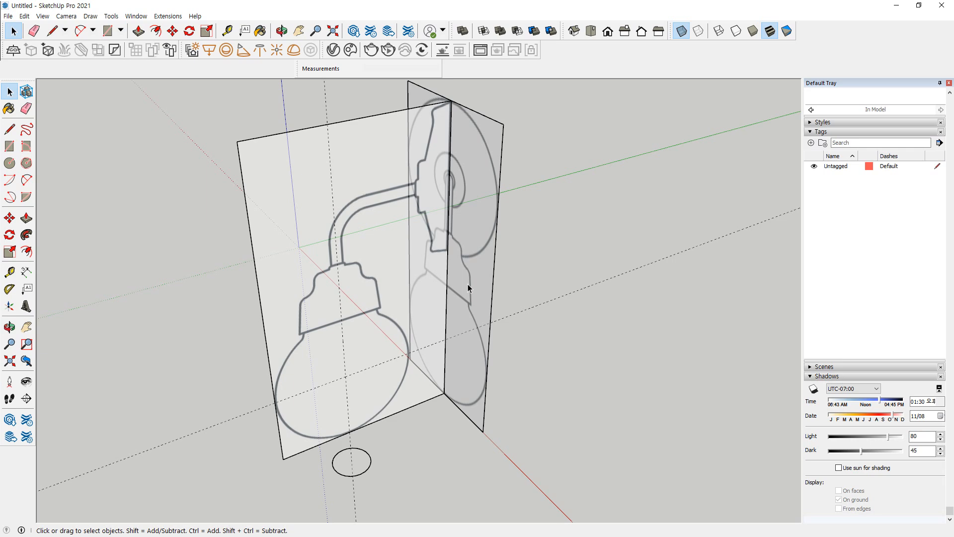
pyautogui.press('t')
pyautogui.click(380, 107)
pyautogui.scroll(2, 377, 205)
pyautogui.scroll(2, 311, 147)
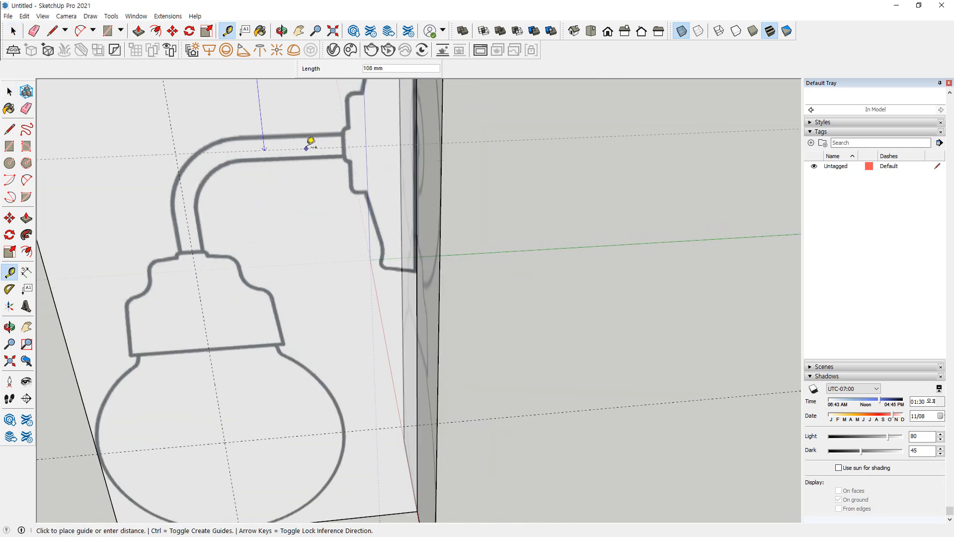
pyautogui.scroll(1, 309, 140)
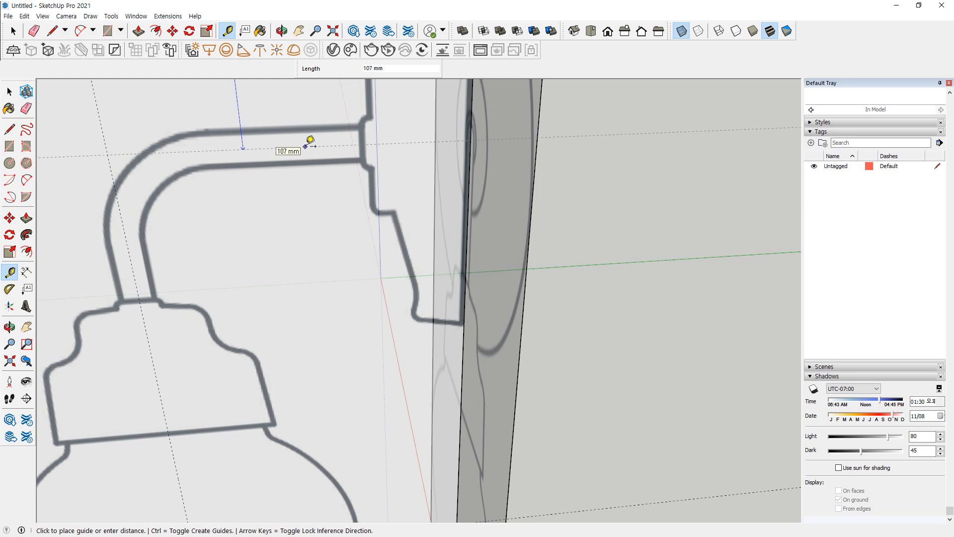
pyautogui.click(306, 145)
pyautogui.scroll(-1, 183, 281)
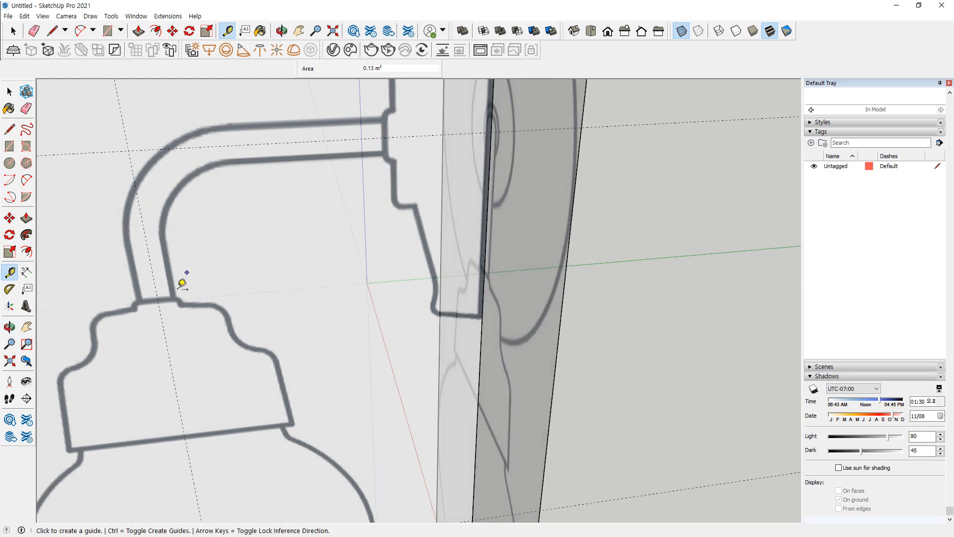
# Draw the arm's centreline as two lines along the guides, from the socket top to their crossing and across to the wall plate
pyautogui.press('l')
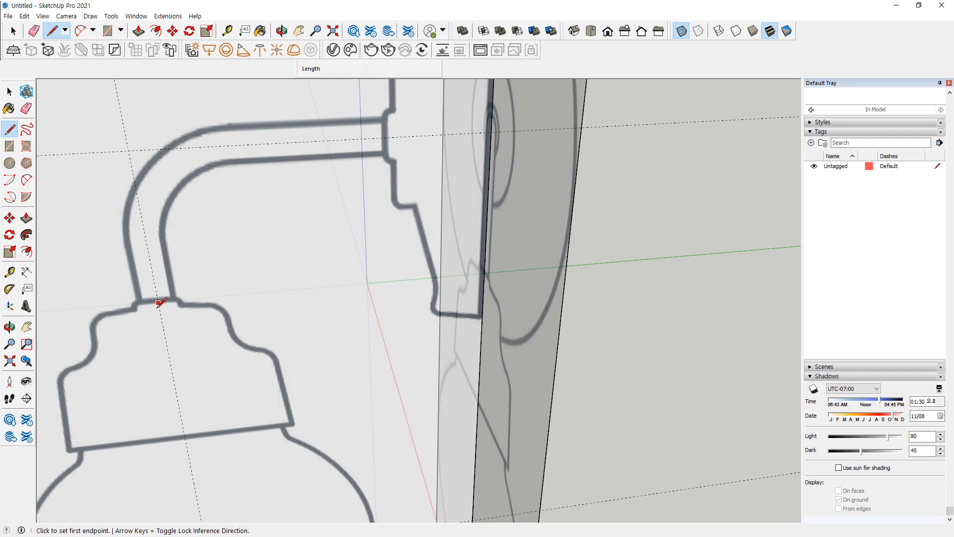
pyautogui.click(160, 308)
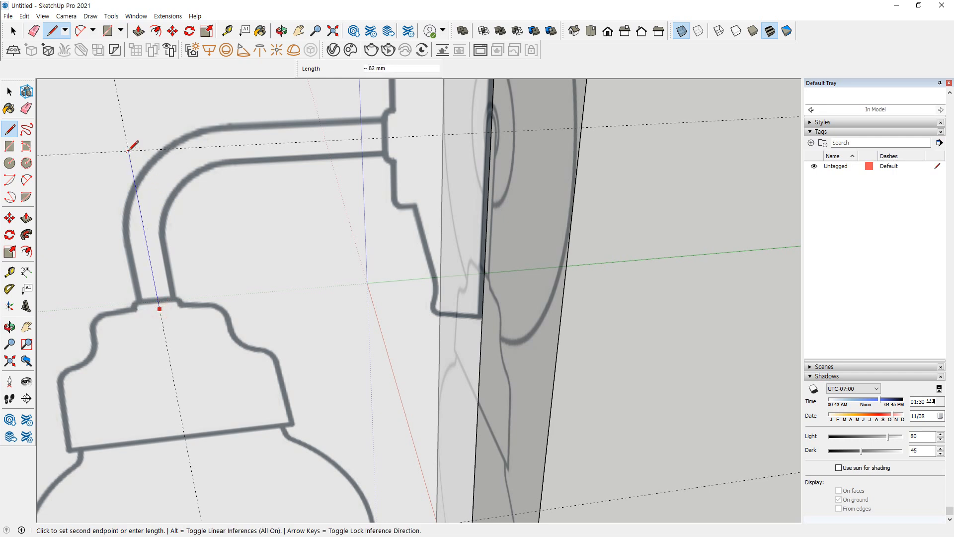
pyautogui.click(393, 136)
pyautogui.press('space')
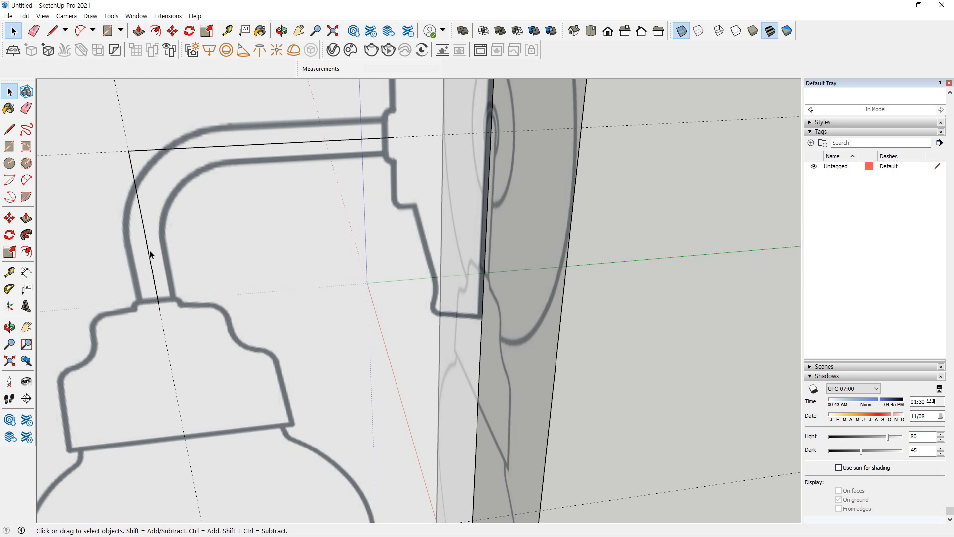
# Set the 2 Point Arc tool to 12 sides
pyautogui.press('a')
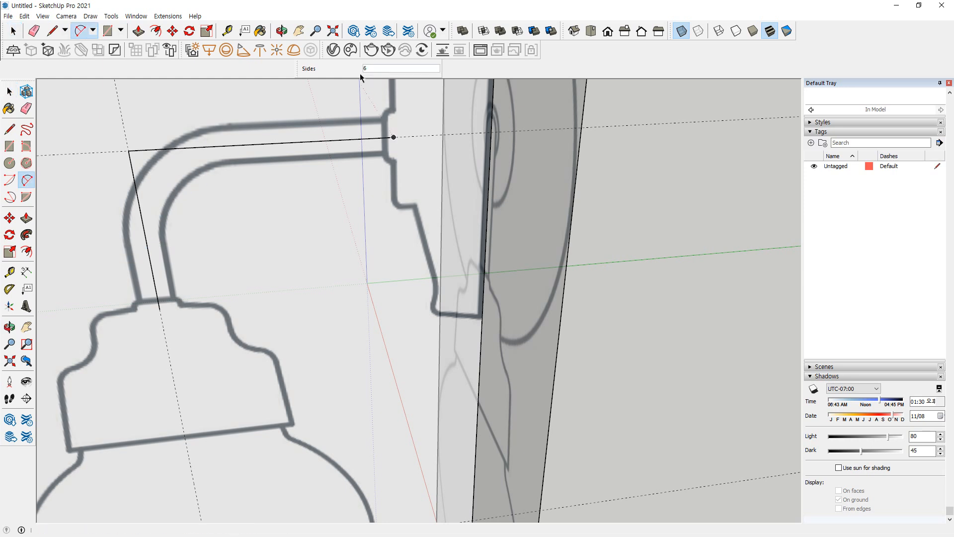
pyautogui.write('12')
pyautogui.press('Return')
pyautogui.press('s')
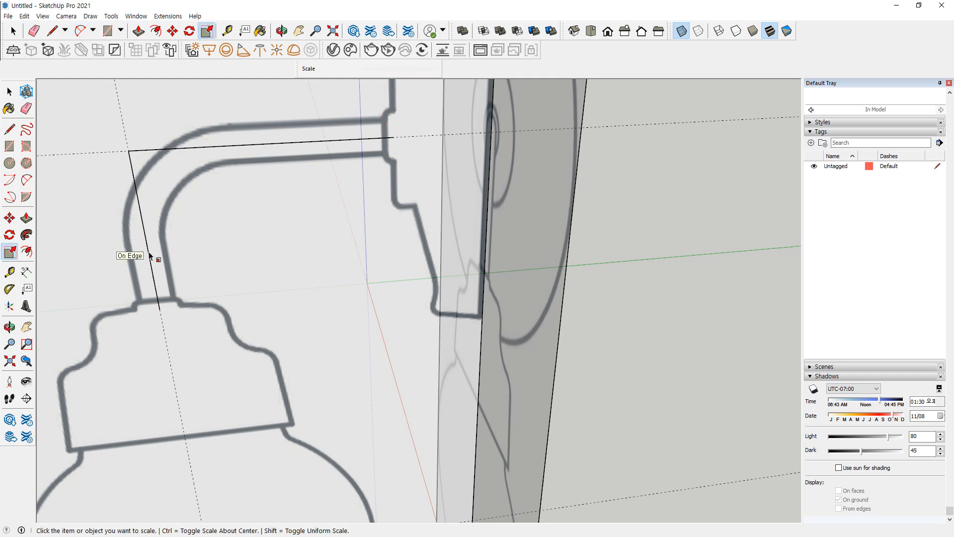
pyautogui.press('a')
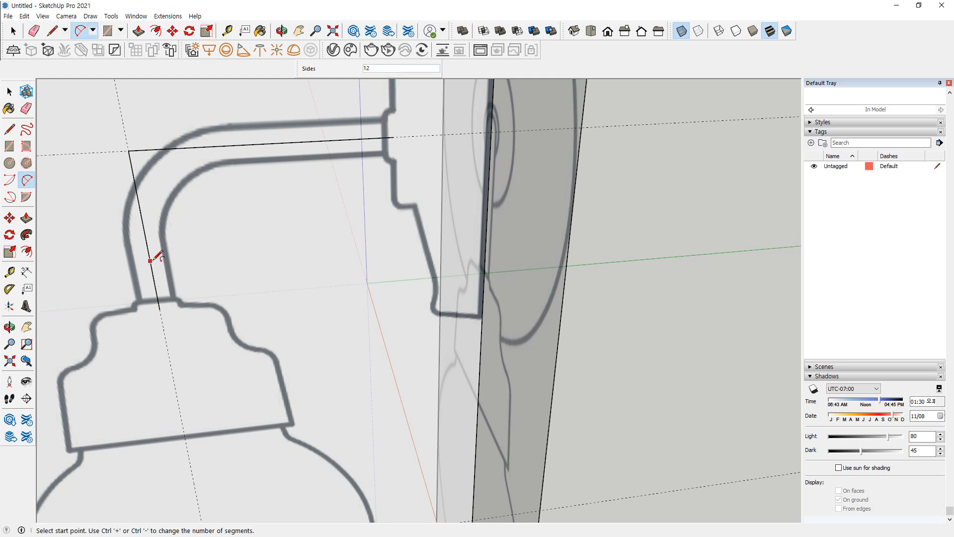
pyautogui.click(149, 254)
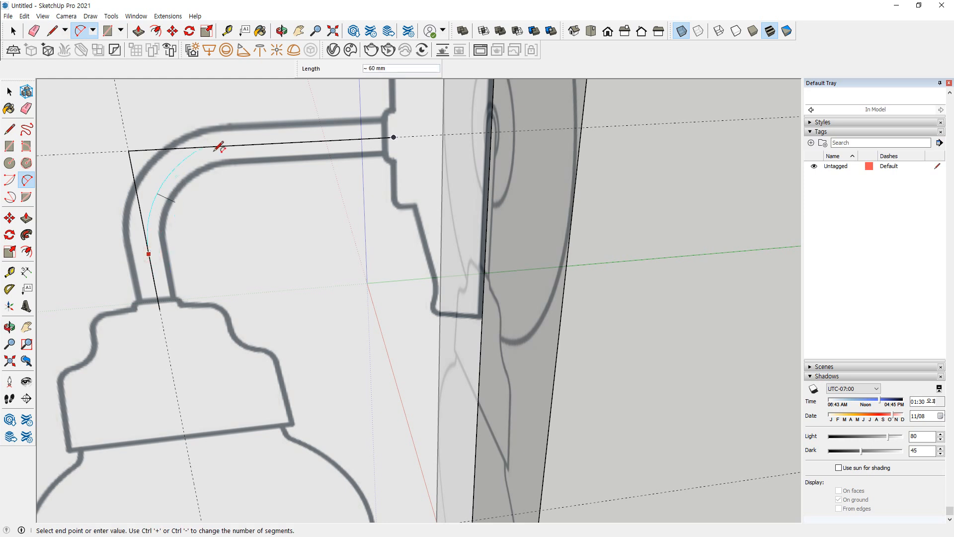
pyautogui.press('Escape')
pyautogui.press('c')
pyautogui.click(128, 150)
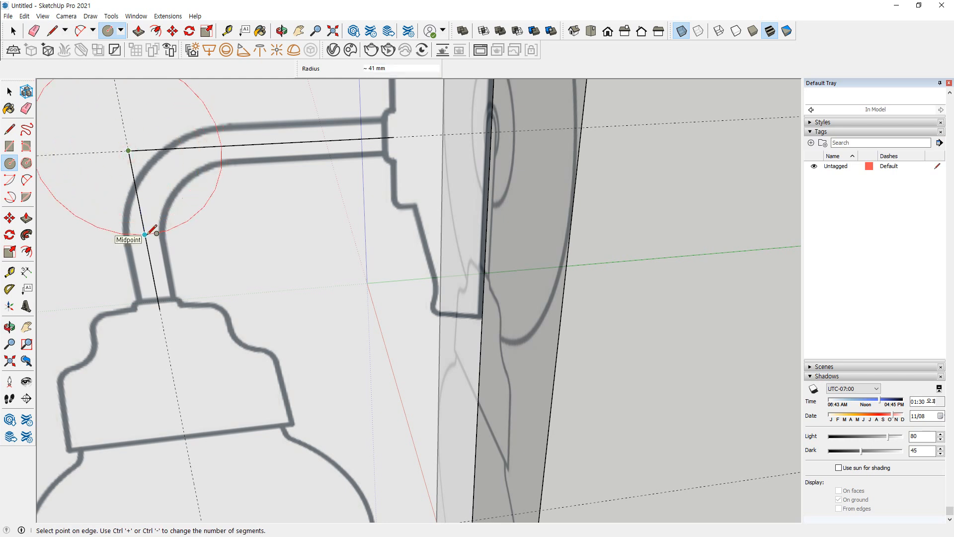
pyautogui.press('Escape')
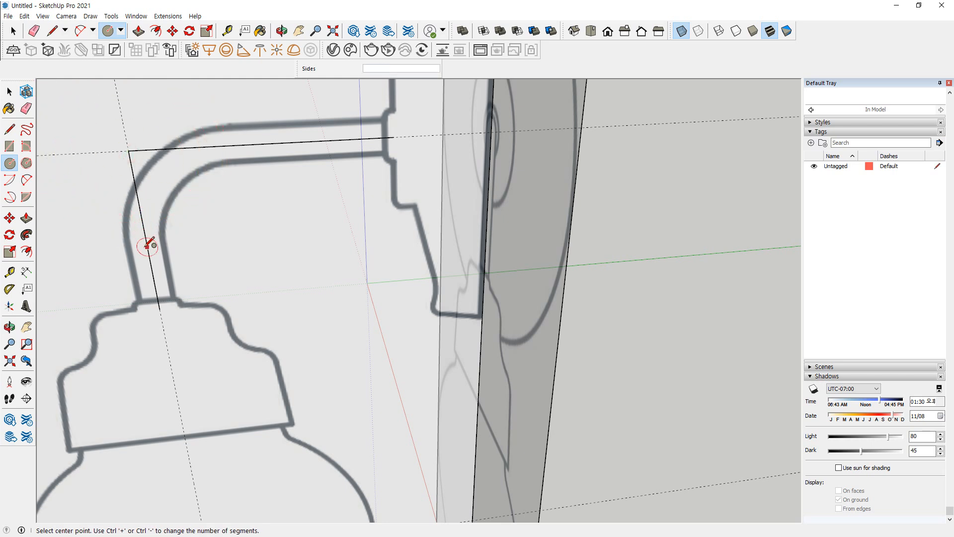
pyautogui.press('a')
pyautogui.click(144, 234)
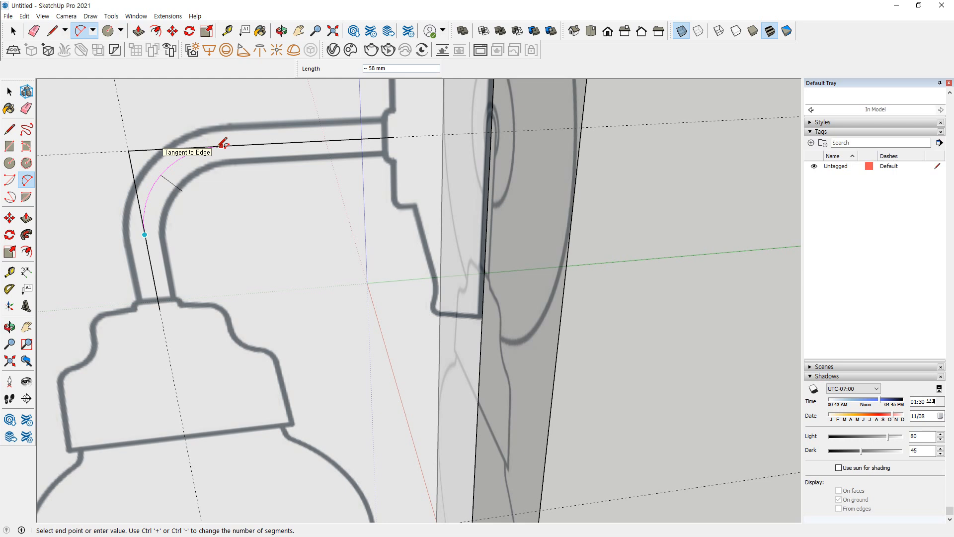
pyautogui.press('Escape')
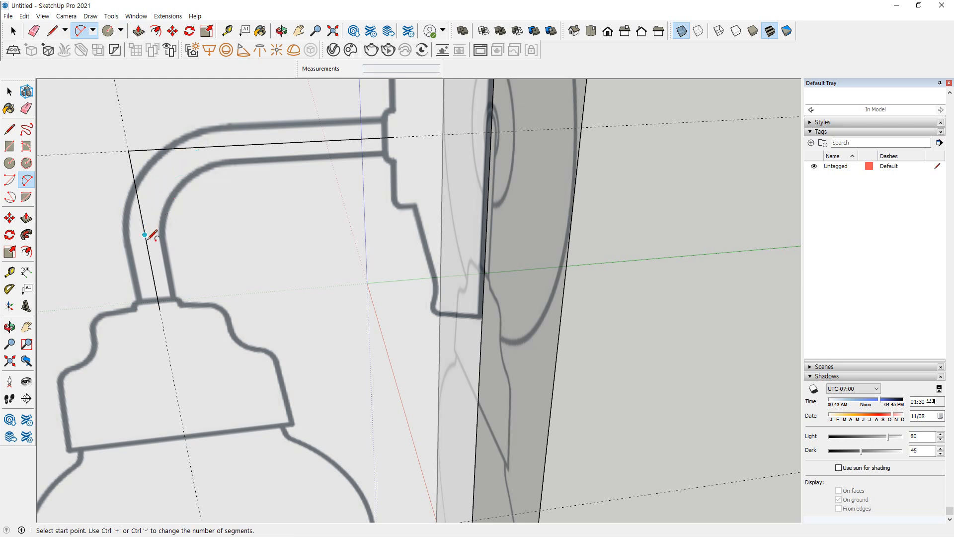
# Round the corner of the arm's centreline with a tangent arc about 64 mm long between its two lines
pyautogui.click(146, 242)
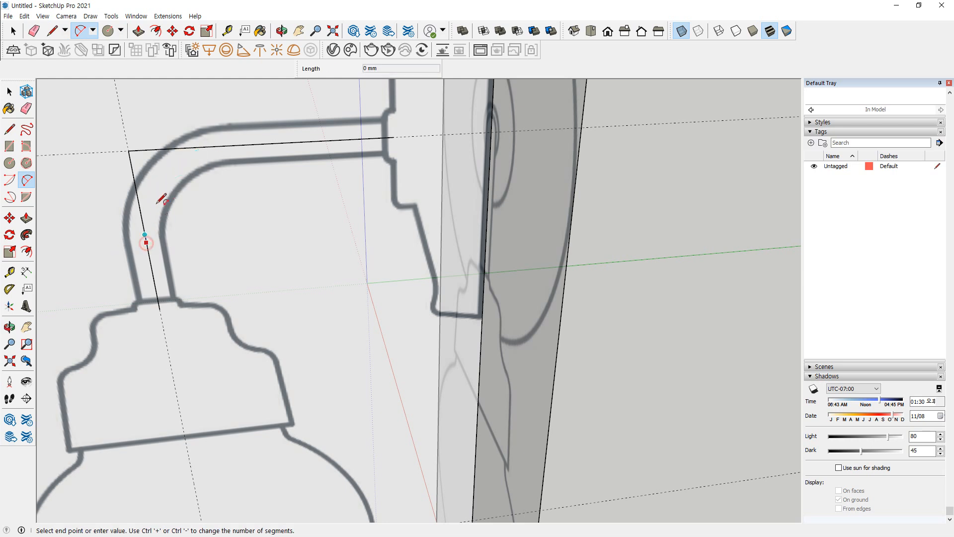
pyautogui.click(223, 146)
pyautogui.moveTo(160, 207); pyautogui.dragTo(170, 180, button='middle')
pyautogui.press('space')
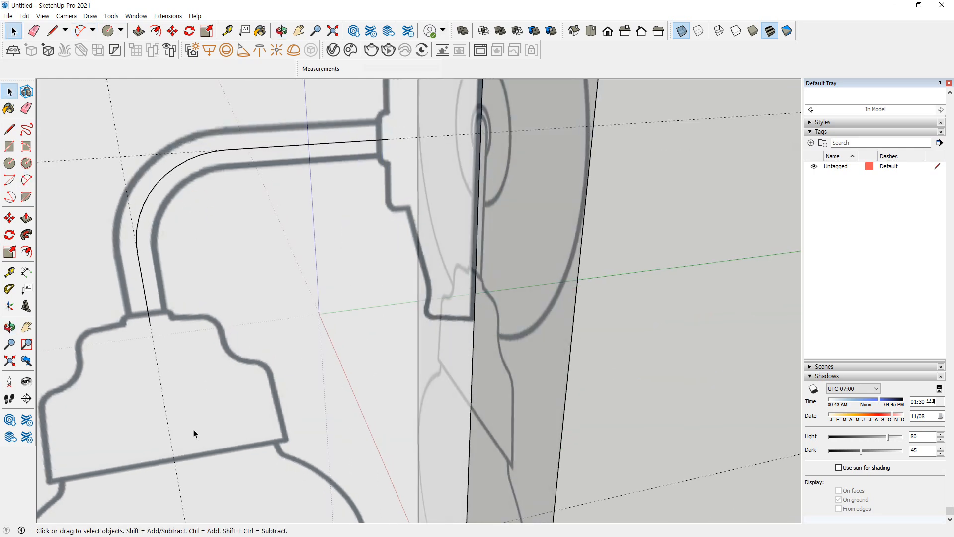
# Draw a 24-sided circle centred on the lower end of the arm's centreline, sized to the tube outline
pyautogui.scroll(5, 194, 433)
pyautogui.press('c')
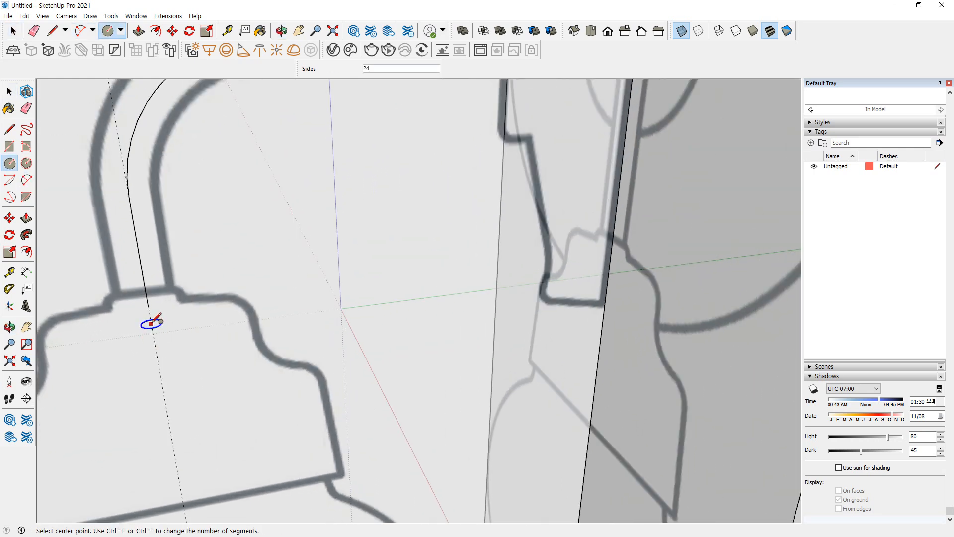
pyautogui.click(148, 306)
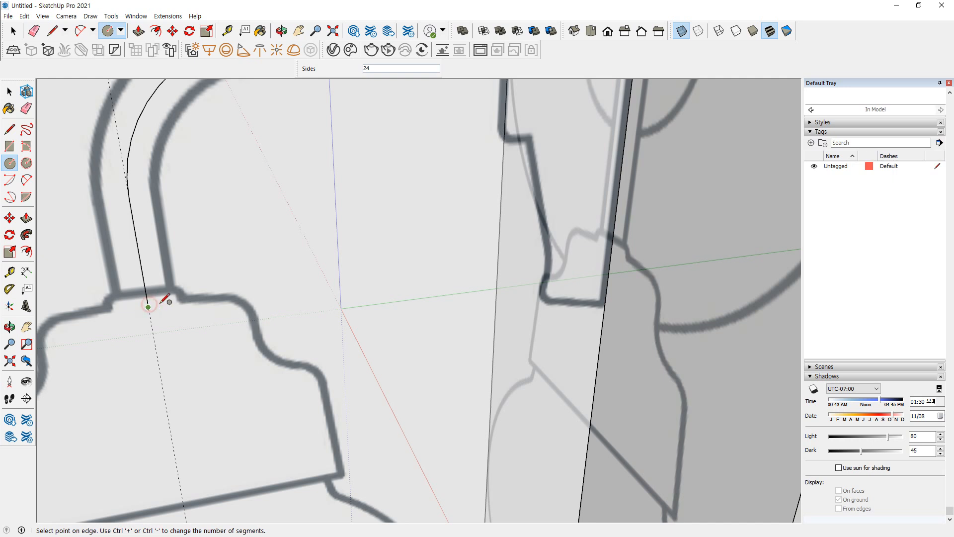
pyautogui.click(162, 289)
pyautogui.scroll(-2, 162, 290)
pyautogui.scroll(-1, 162, 287)
# Sweep the circle along the whole arm centreline with Follow Me to form the curved tube
pyautogui.press('space')
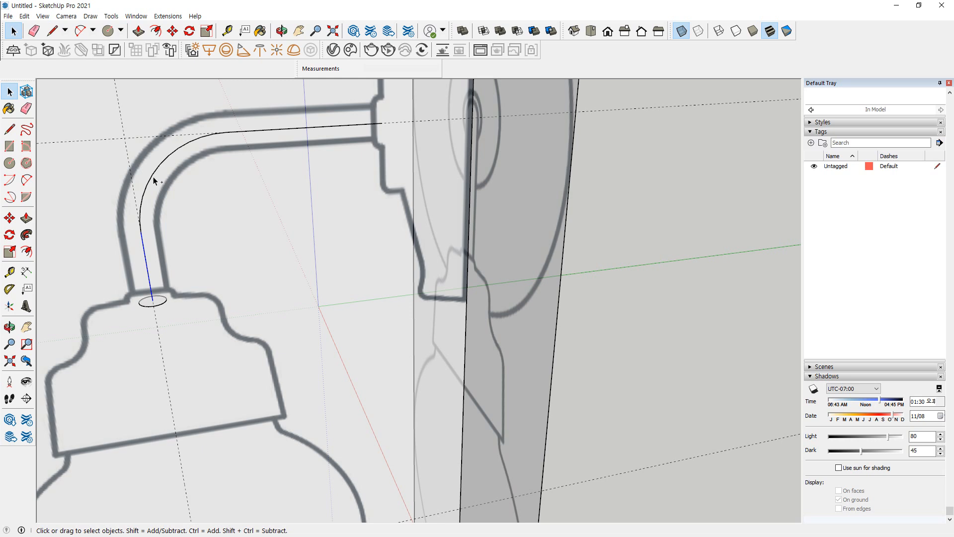
pyautogui.keyDown('ctrl'); pyautogui.click(250, 132); pyautogui.keyUp('ctrl')
pyautogui.click(27, 235)
pyautogui.click(157, 303)
pyautogui.moveTo(307, 264); pyautogui.dragTo(296, 301, button='middle')
# Select all of the tube's connected geometry and make it a group
pyautogui.press('space')
pyautogui.tripleClick(158, 174)
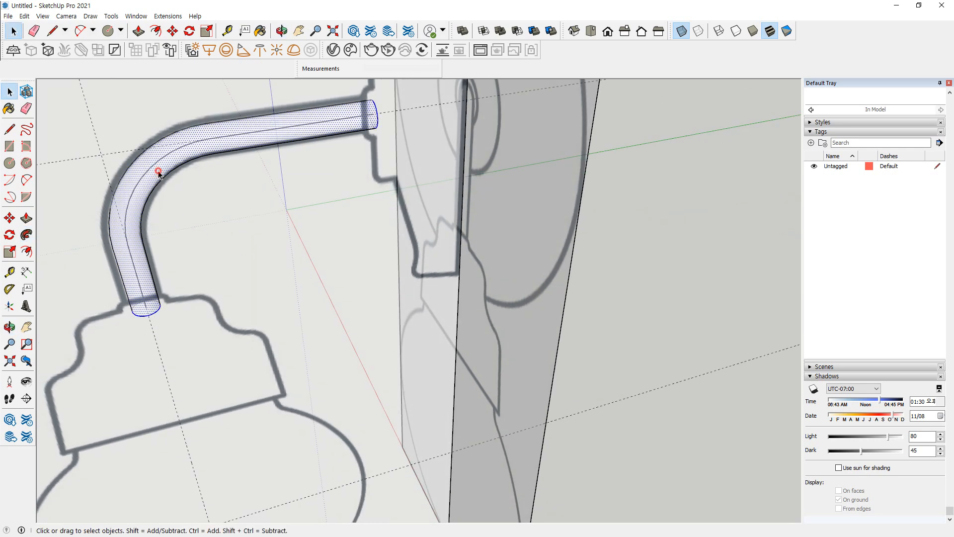
pyautogui.rightClick(159, 174)
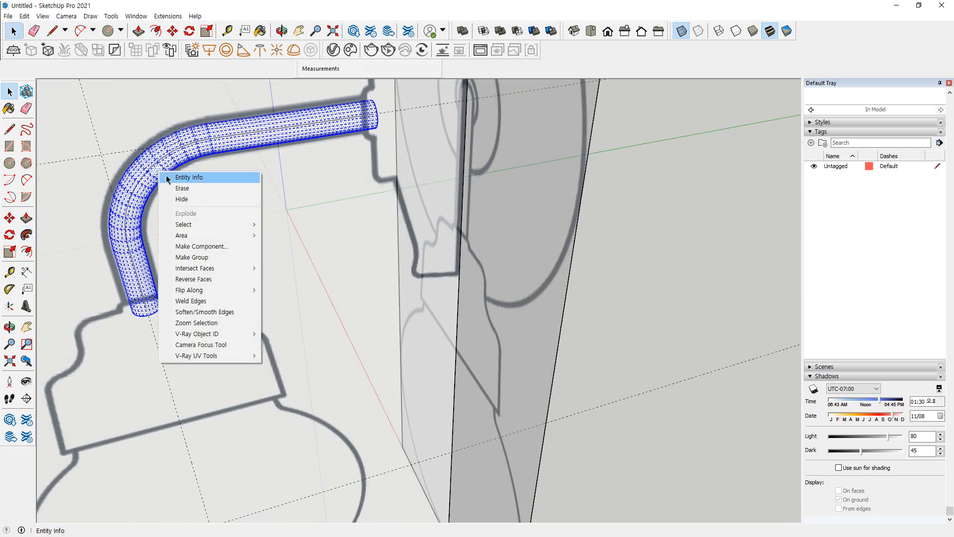
pyautogui.click(189, 256)
pyautogui.moveTo(153, 261); pyautogui.dragTo(155, 209, button='middle')
pyautogui.moveTo(179, 296)
pyautogui.mouseDown()
pyautogui.moveTo(175, 243)
pyautogui.moveTo(201, 164)
pyautogui.moveTo(389, 135)
pyautogui.mouseUp()
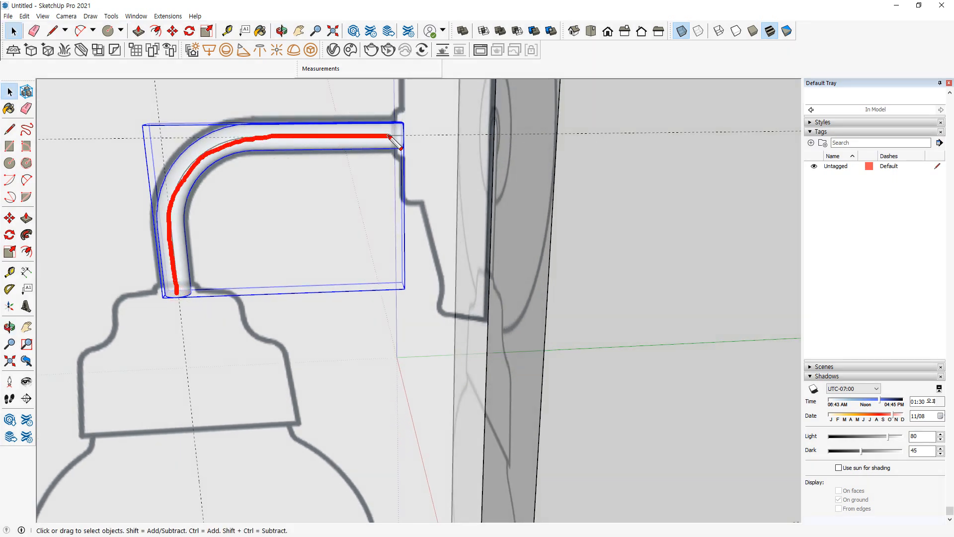
pyautogui.moveTo(370, 186)
pyautogui.mouseDown(button='middle')
pyautogui.moveTo(266, 192)
pyautogui.moveTo(221, 270)
pyautogui.moveTo(233, 278)
pyautogui.mouseUp(button='middle')
pyautogui.click(596, 316)
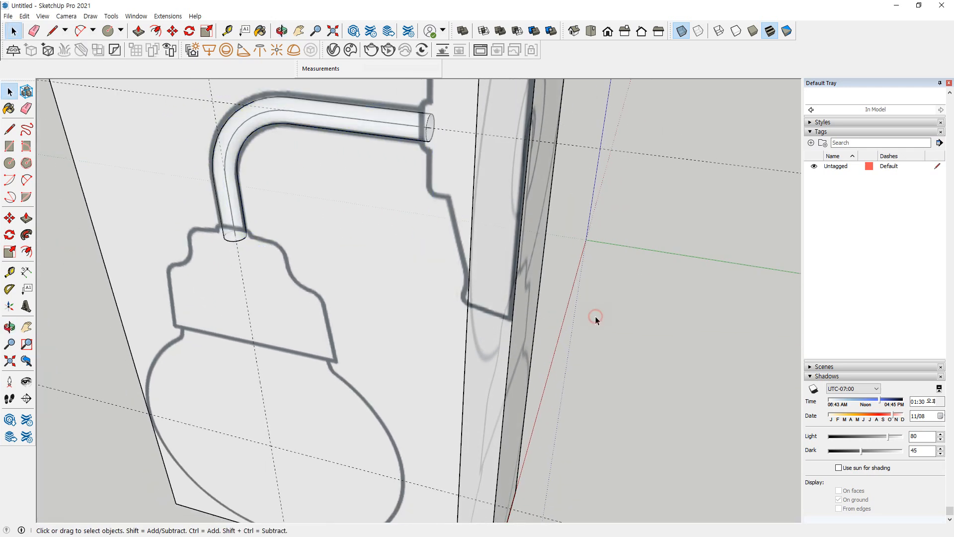
# Hide the curved tube group
pyautogui.click(329, 124)
pyautogui.rightClick(329, 125)
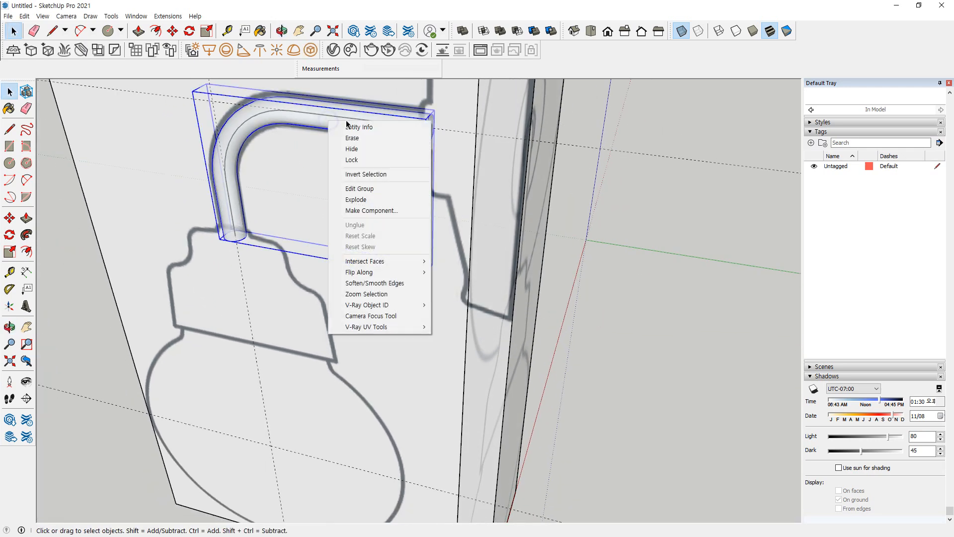
pyautogui.click(363, 150)
# Draw a circle with a radius of about 50 mm, centred on the arm guide behind the drawings and perpendicular to it
pyautogui.moveTo(354, 153); pyautogui.dragTo(492, 277, button='middle')
pyautogui.press('c')
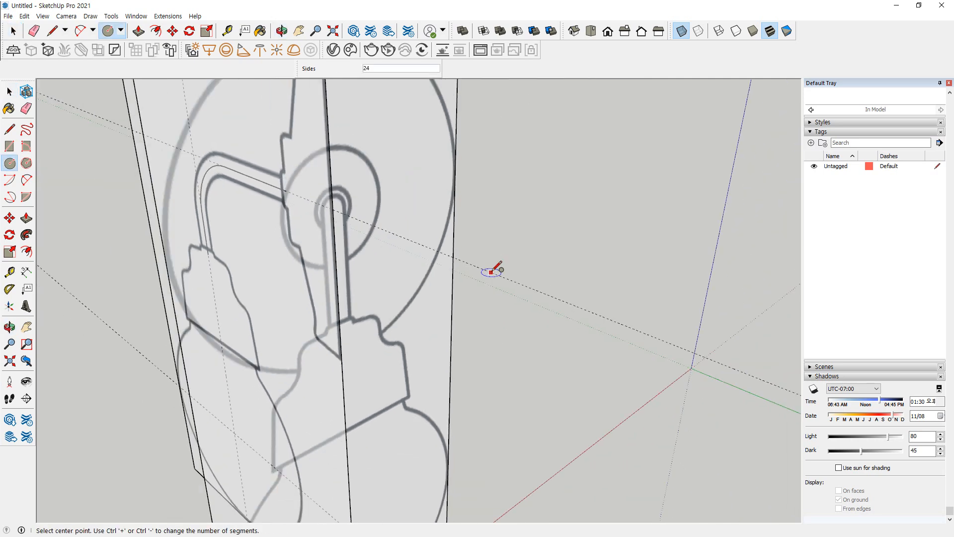
pyautogui.click(493, 272)
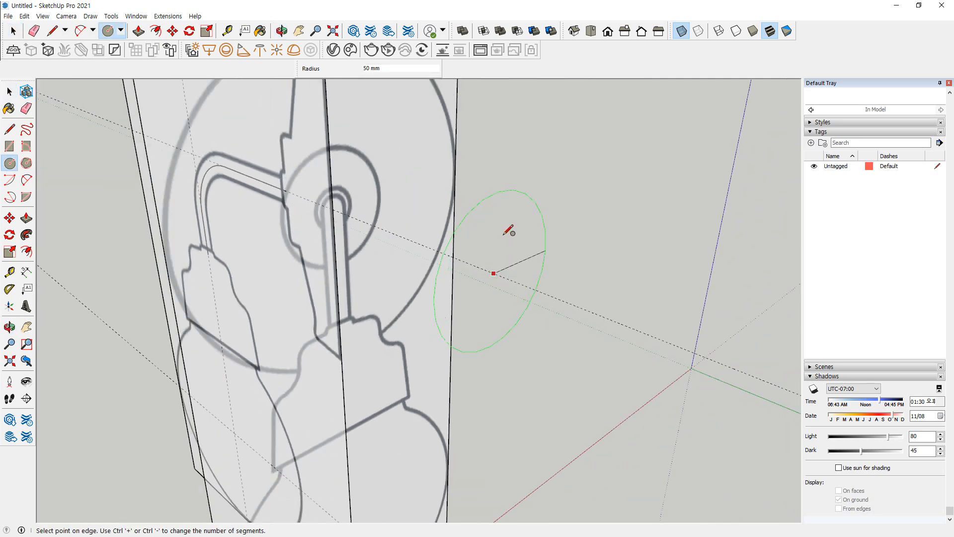
pyautogui.click(506, 232)
# Delete the leftover centreline path of the arm from the side view
pyautogui.moveTo(507, 232); pyautogui.dragTo(276, 314, button='middle')
pyautogui.press('r')
pyautogui.press('space')
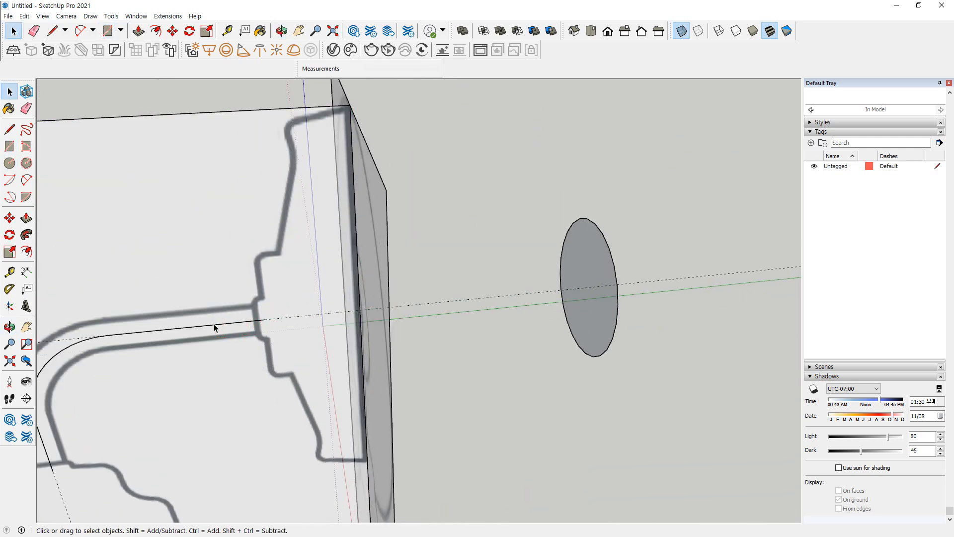
pyautogui.press('Delete')
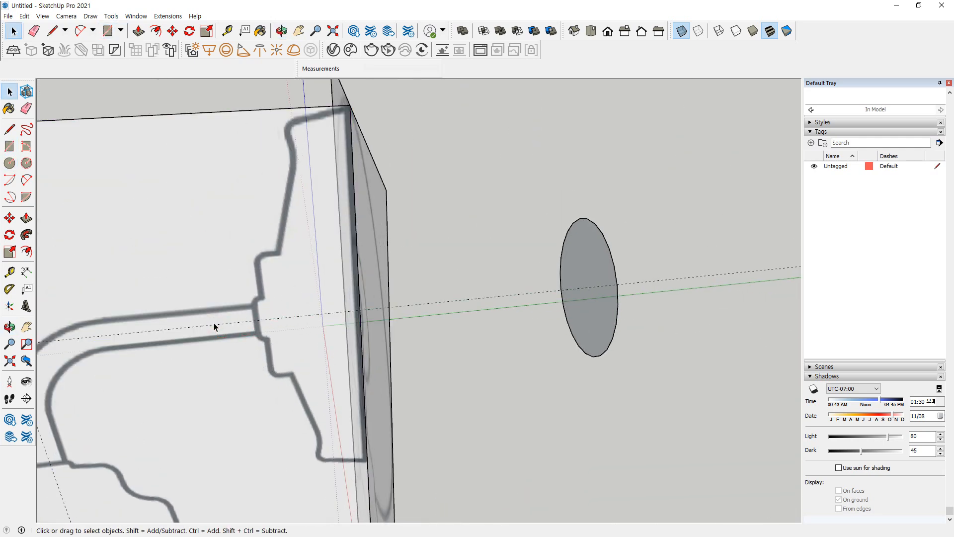
# Draw a rectangle over the wall plate's upper half, from the arm guide at its front to the side view's upper corner
pyautogui.press('r')
pyautogui.click(254, 316)
pyautogui.scroll(-1, 350, 111)
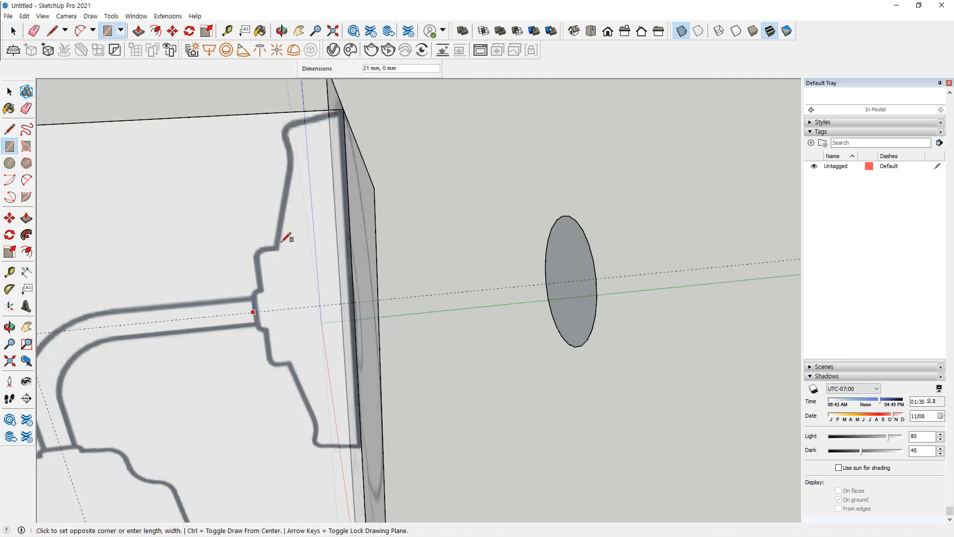
pyautogui.click(345, 106)
pyautogui.scroll(2, 341, 110)
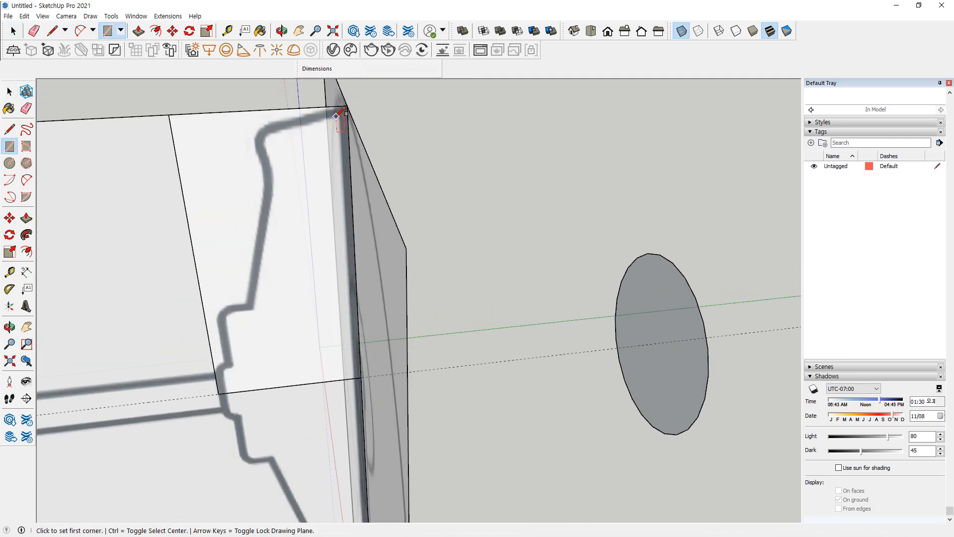
# Trace the wall plate's sloped upper edge with a line from the rectangle's corner, extended past the outline
pyautogui.press('l')
pyautogui.click(347, 106)
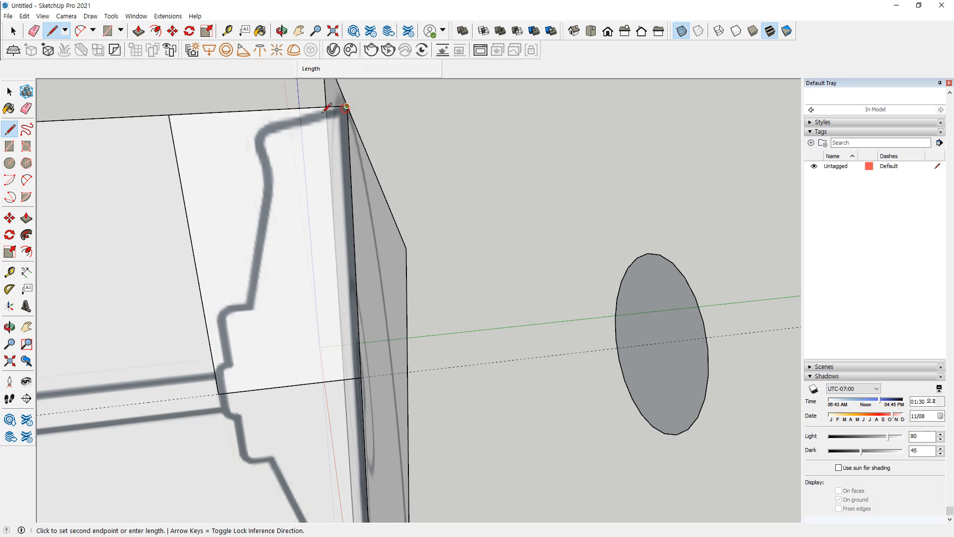
pyautogui.click(190, 145)
pyautogui.moveTo(213, 273); pyautogui.dragTo(213, 171, button='middle')
pyautogui.press('Escape')
# Draw a horizontal and an upright line from the small step just above the arm, both extended past the wall plate outline
pyautogui.click(220, 344)
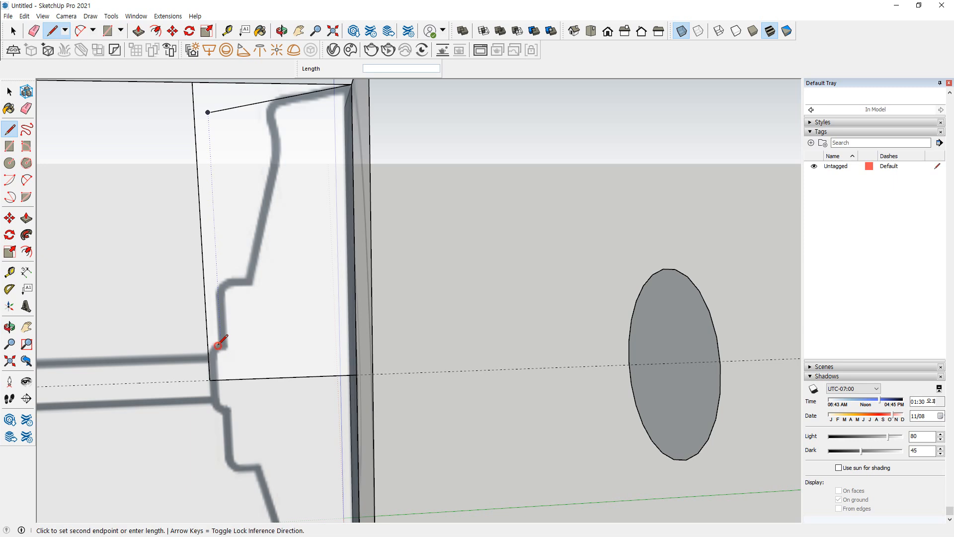
pyautogui.click(165, 347)
pyautogui.press('Escape')
pyautogui.click(220, 344)
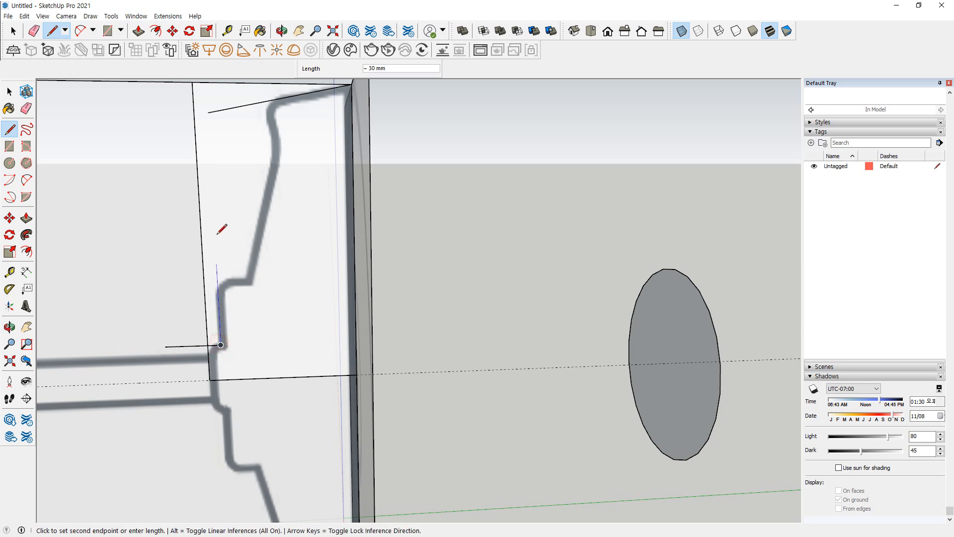
pyautogui.click(215, 229)
pyautogui.press('Escape')
# Draw the shoulder's horizontal line past the plate outline, then the slanted side edge about 61 mm up from its inner end
pyautogui.click(246, 279)
pyautogui.click(179, 279)
pyautogui.press('Escape')
pyautogui.click(247, 278)
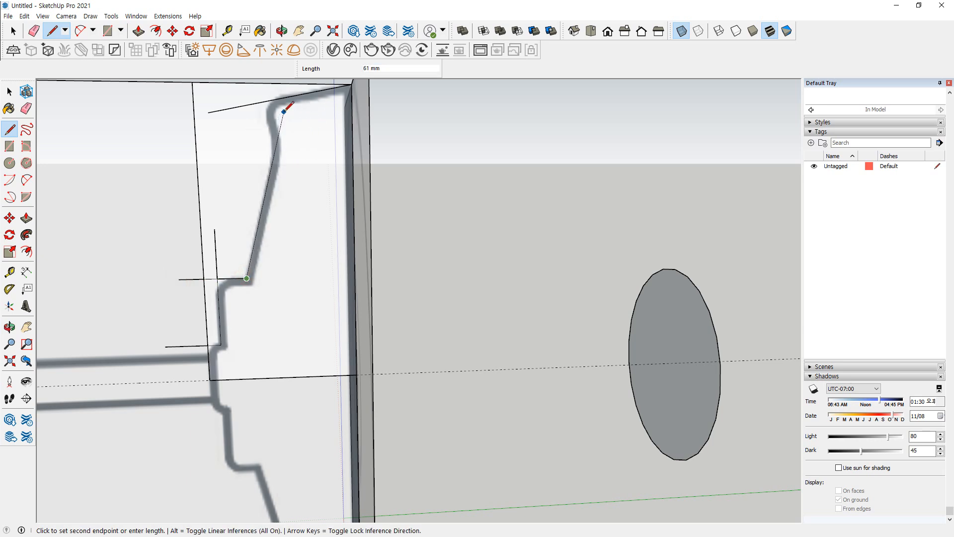
pyautogui.click(282, 111)
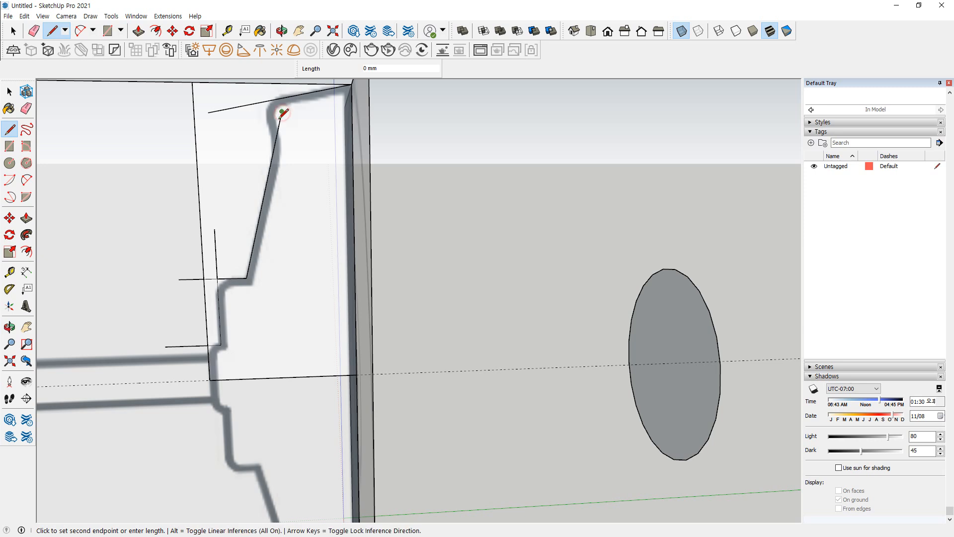
# Trace the short neck edge from the slanted line up past the sloped upper edge of the wall plate
pyautogui.scroll(2, 276, 124)
pyautogui.click(290, 213)
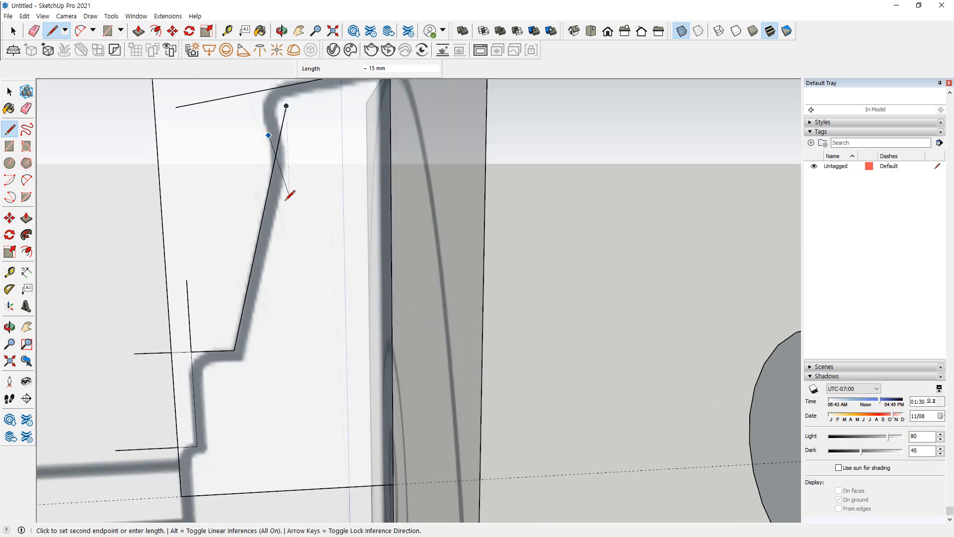
pyautogui.click(261, 91)
# Erase the overshooting line ends and leftover rectangle edges so only the wall plate's half profile remains
pyautogui.scroll(-2, 283, 169)
pyautogui.press('e')
pyautogui.click(279, 170)
pyautogui.click(206, 293)
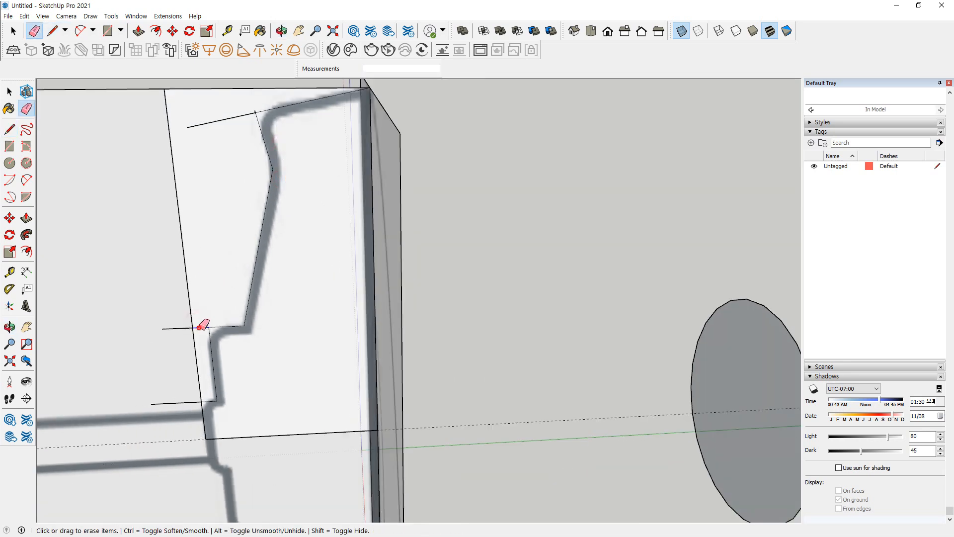
pyautogui.click(199, 327)
pyautogui.click(188, 321)
pyautogui.click(177, 402)
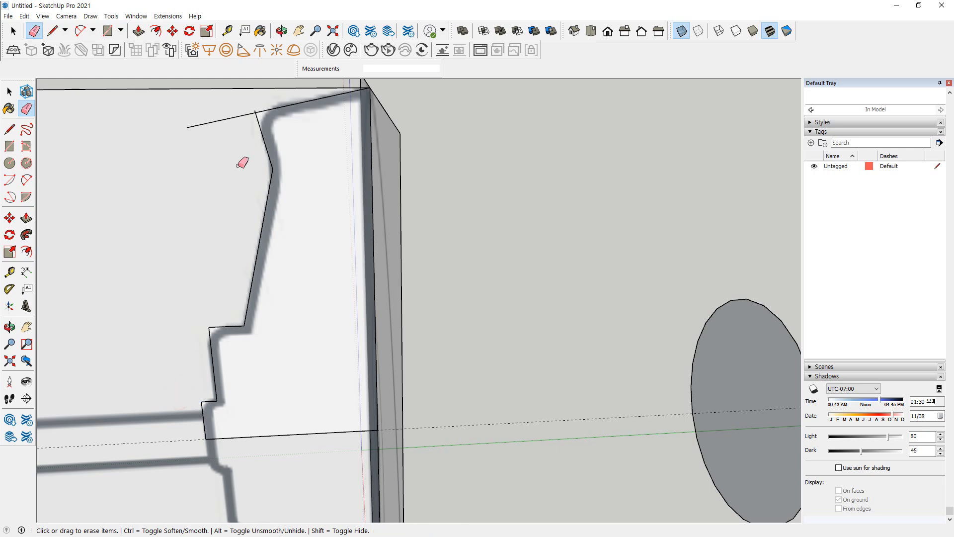
pyautogui.click(231, 120)
pyautogui.scroll(3, 244, 124)
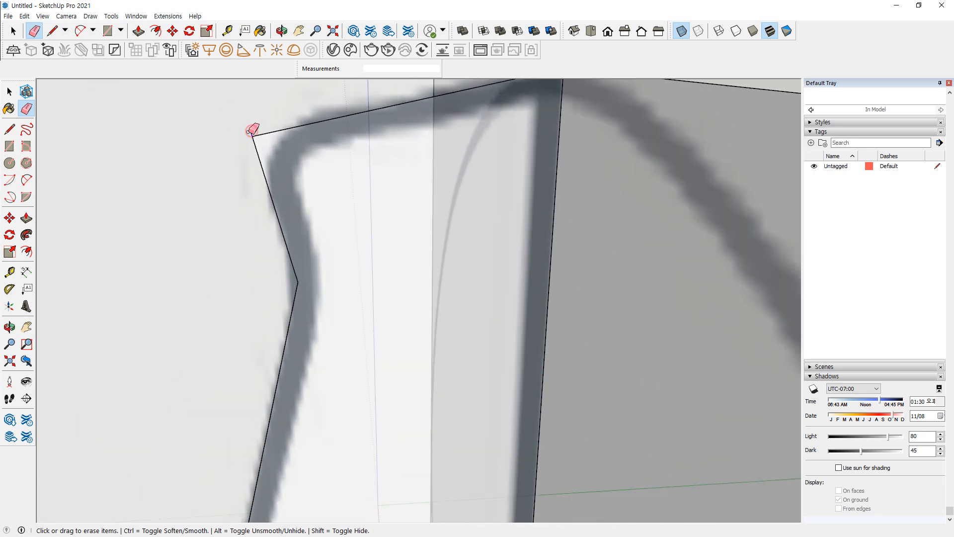
pyautogui.scroll(-5, 219, 166)
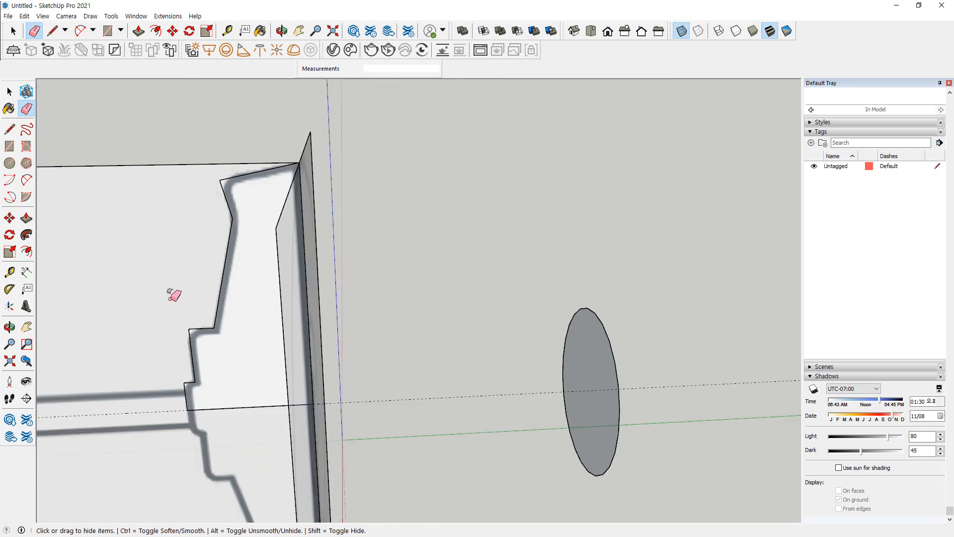
# Round the profile's upper front corner with a tangent arc about 11 mm across, following the reference outline
pyautogui.moveTo(174, 295); pyautogui.dragTo(336, 195, button='middle')
pyautogui.scroll(5, 356, 285)
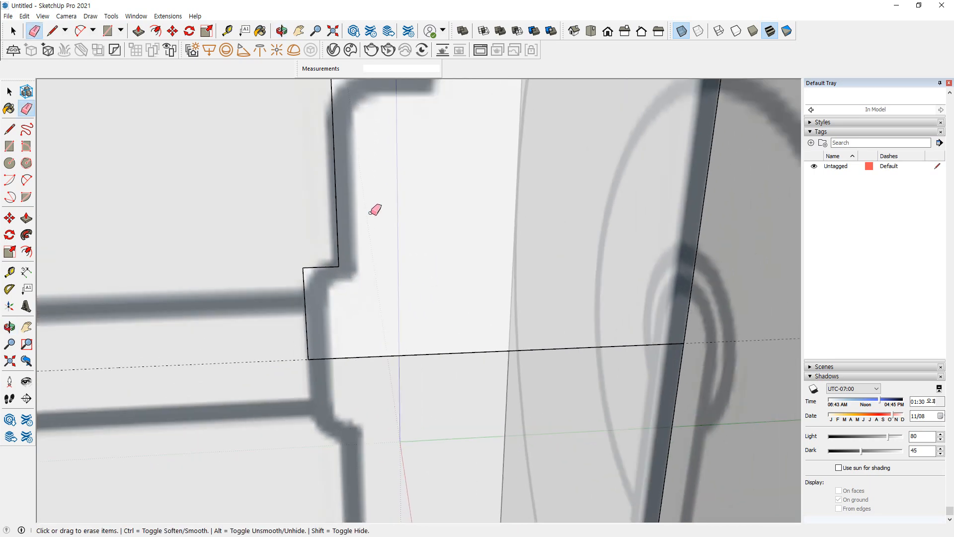
pyautogui.scroll(-4, 372, 210)
pyautogui.keyDown('shift'); pyautogui.moveTo(382, 156); pyautogui.dragTo(311, 343); pyautogui.keyUp('shift')
pyautogui.scroll(2, 353, 144)
pyautogui.press('a')
pyautogui.click(337, 140)
pyautogui.keyDown('shift'); pyautogui.moveTo(349, 83); pyautogui.dragTo(342, 143, button='middle'); pyautogui.keyUp('shift')
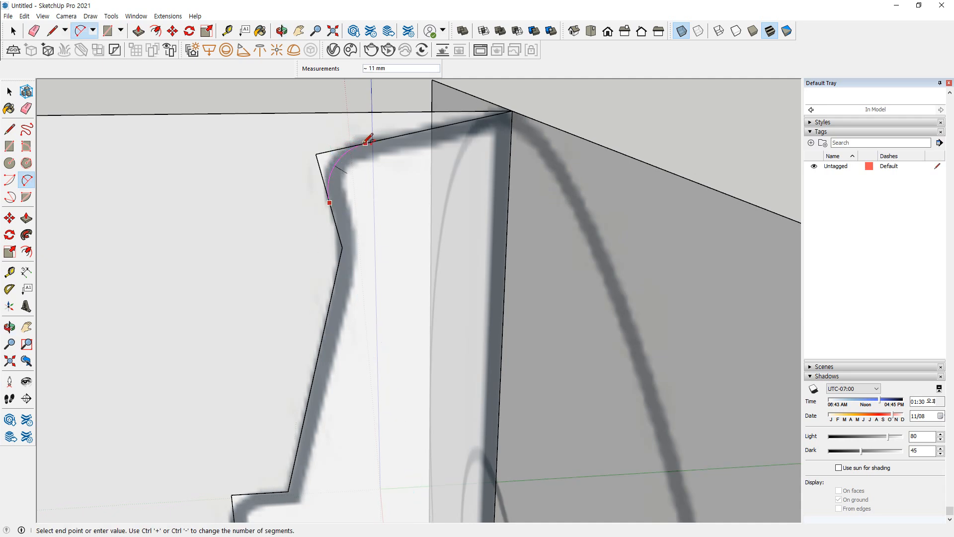
pyautogui.click(365, 142)
# Try to fillet the inward bend below the rounded upper corner with a 12-segment arc
pyautogui.click(333, 216)
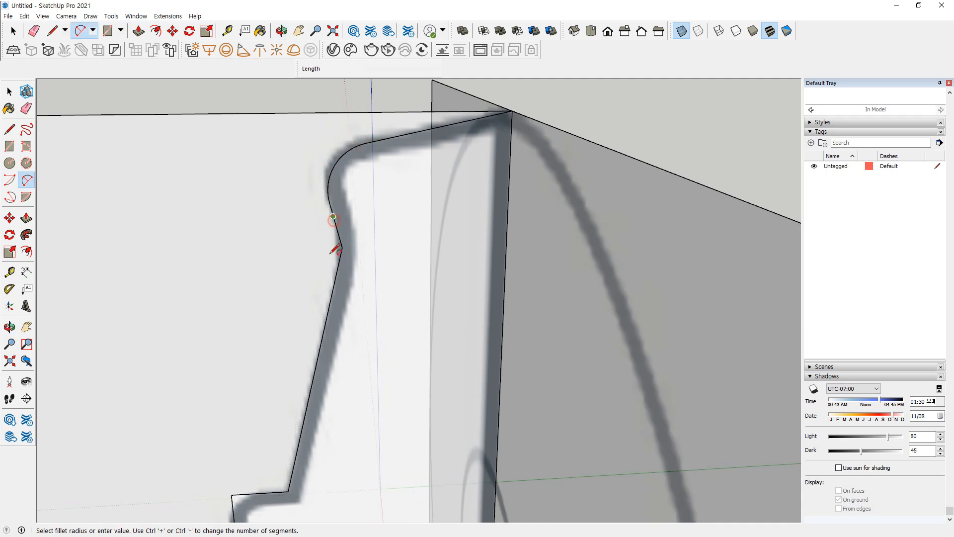
pyautogui.click(331, 294)
pyautogui.scroll(2, 340, 279)
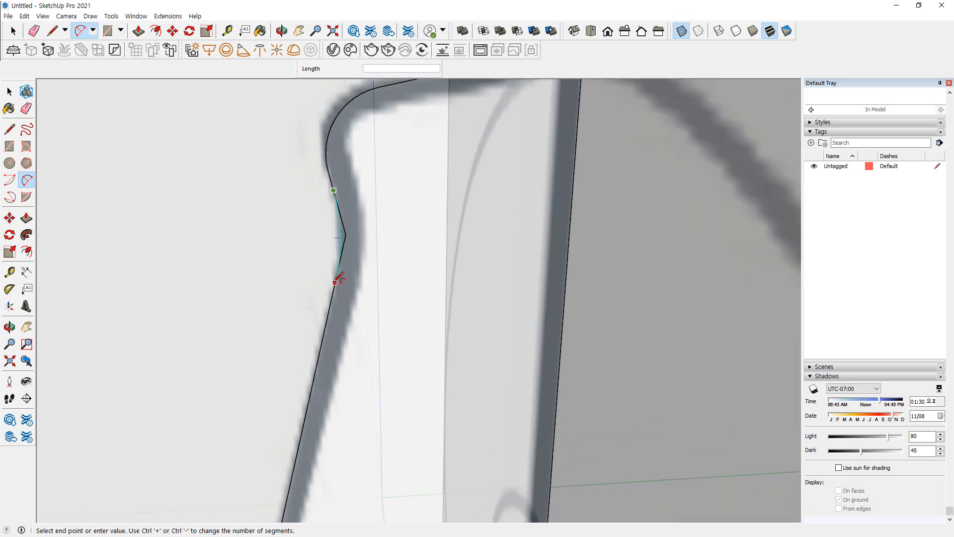
pyautogui.click(336, 188)
pyautogui.click(336, 176)
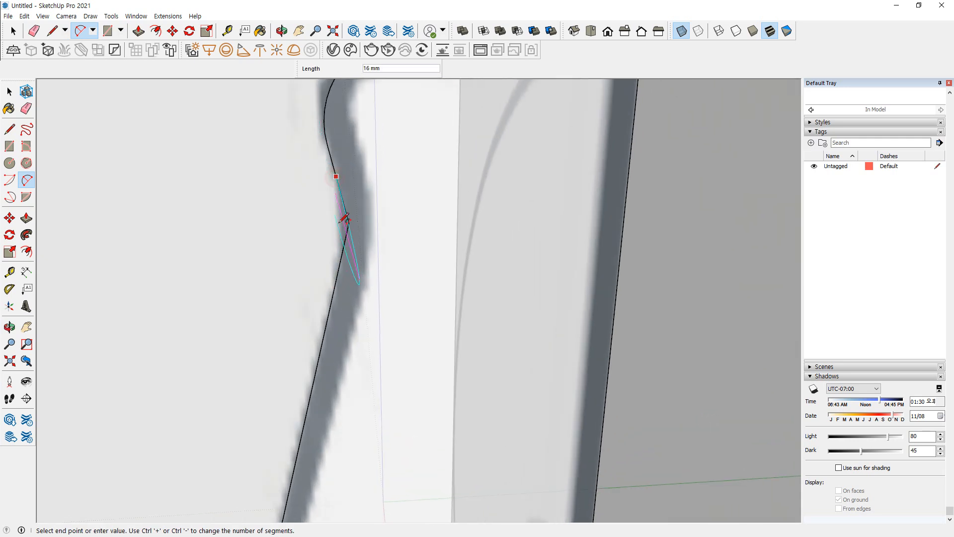
pyautogui.click(339, 268)
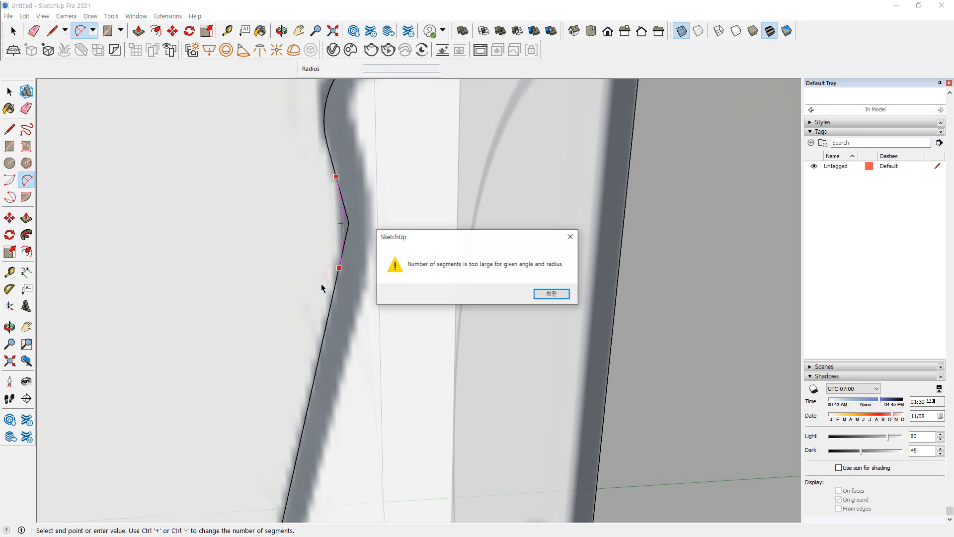
pyautogui.press('Return')
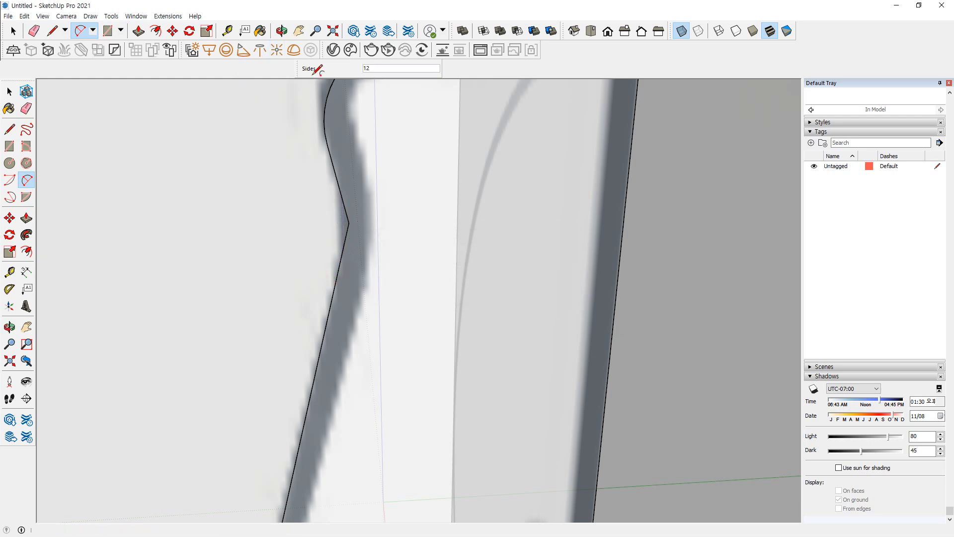
pyautogui.click(333, 167)
pyautogui.press('Escape')
pyautogui.click(333, 168)
pyautogui.press('Escape')
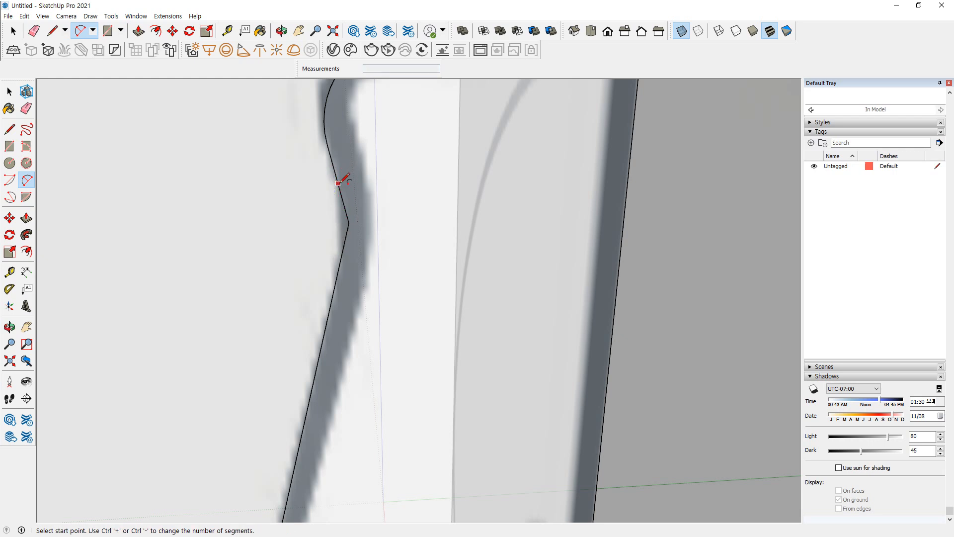
pyautogui.click(338, 183)
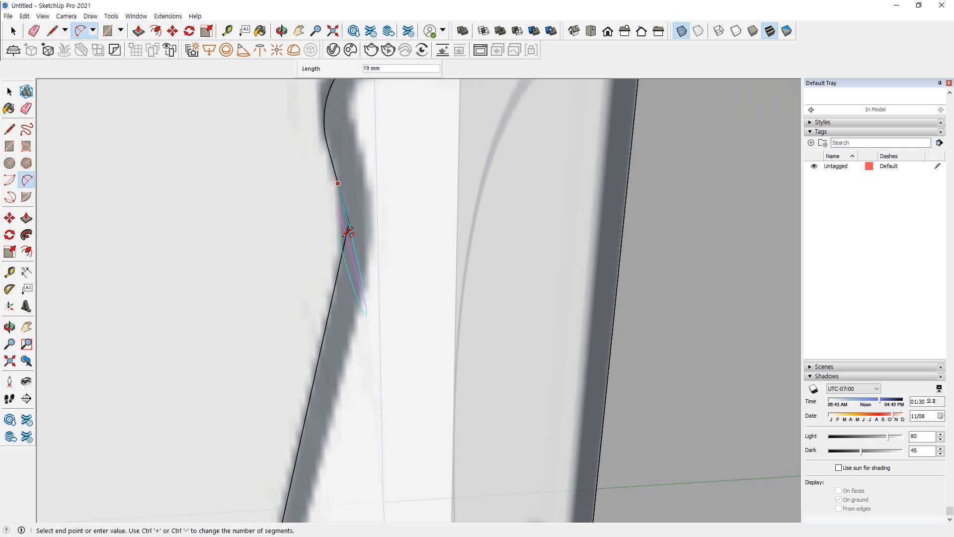
pyautogui.click(338, 271)
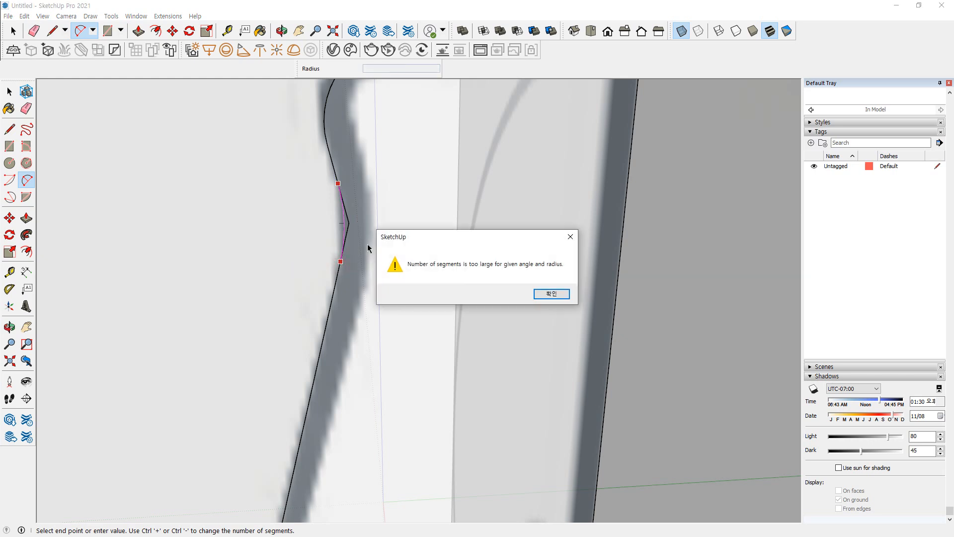
pyautogui.press('Return')
# Set the arc to 6 segments and fillet the inward bend of the profile with an arc about 9 mm across
pyautogui.click(346, 76)
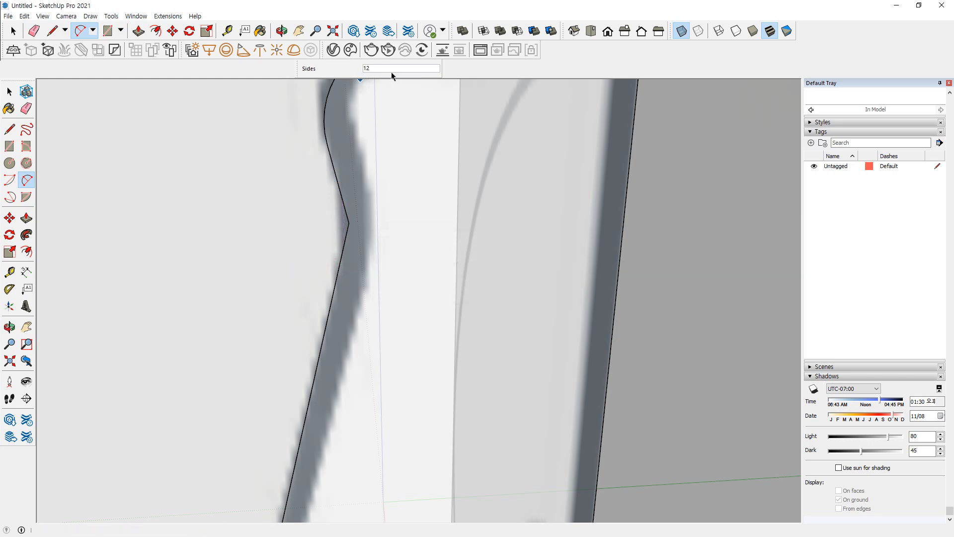
pyautogui.press('space')
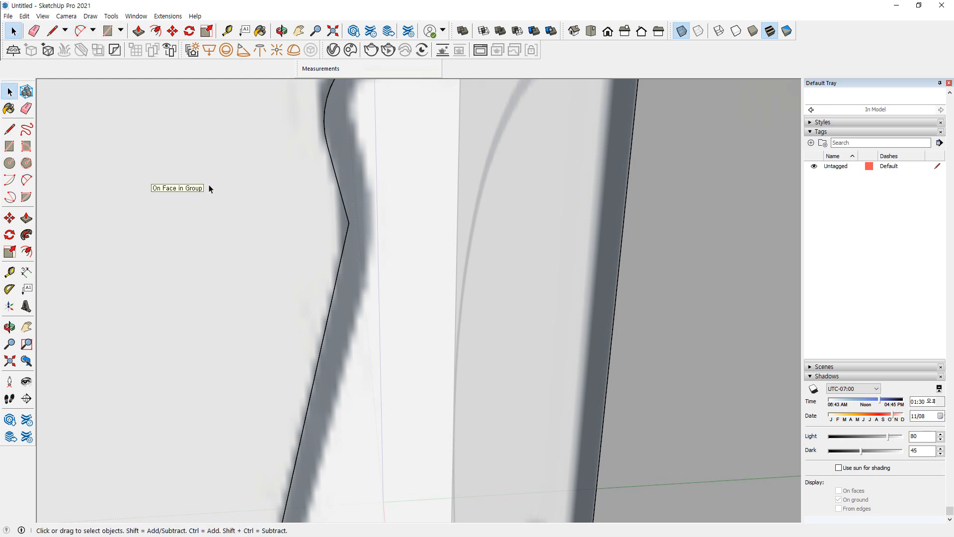
pyautogui.press('a')
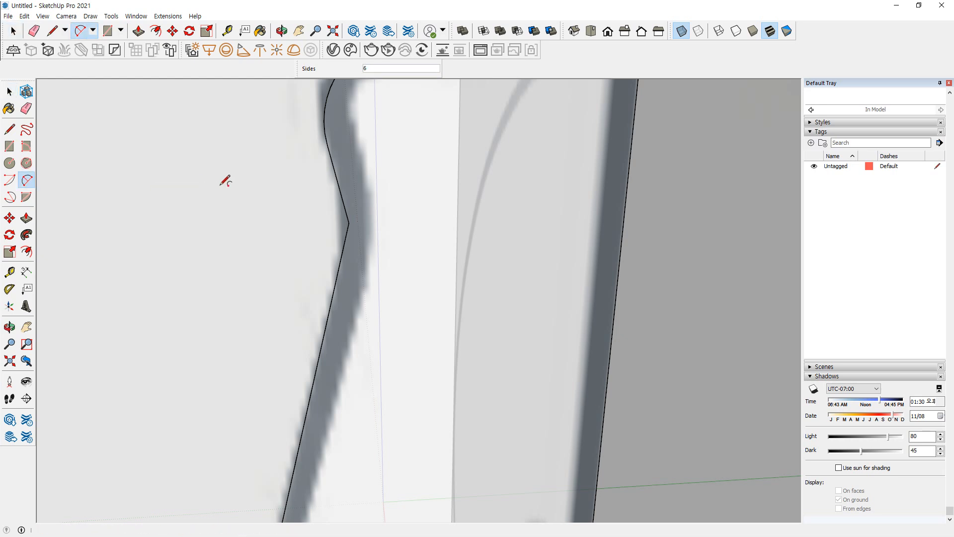
pyautogui.click(336, 175)
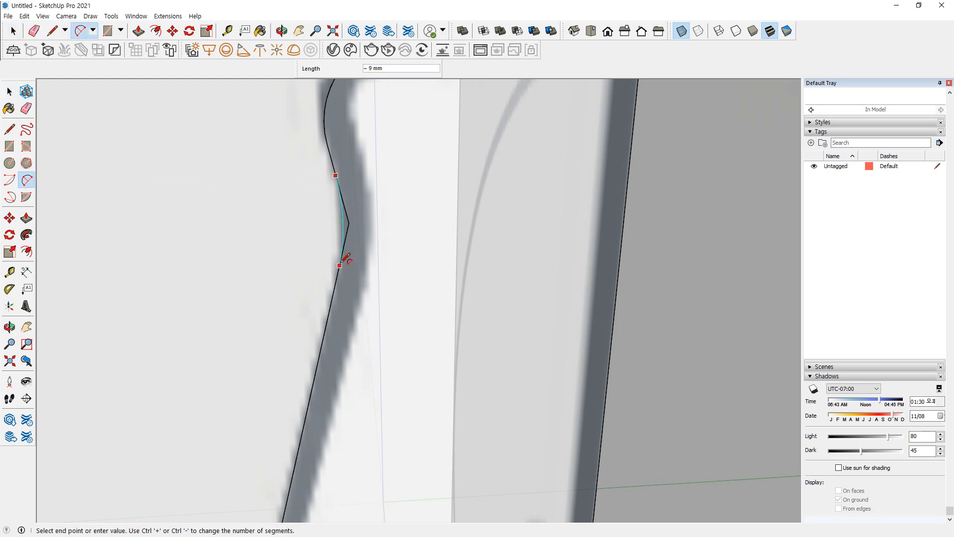
pyautogui.click(340, 265)
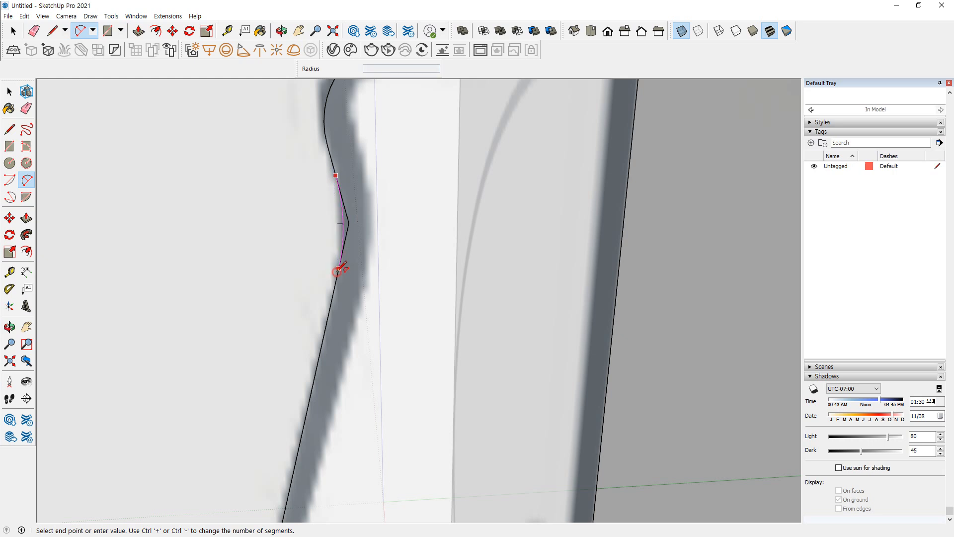
# Fillet the outer corner of the plate's shoulder and the corner of the small step above the arm
pyautogui.scroll(-4, 327, 273)
pyautogui.keyDown('shift'); pyautogui.moveTo(315, 387); pyautogui.dragTo(368, 122, button='middle'); pyautogui.keyUp('shift')
pyautogui.scroll(3, 303, 284)
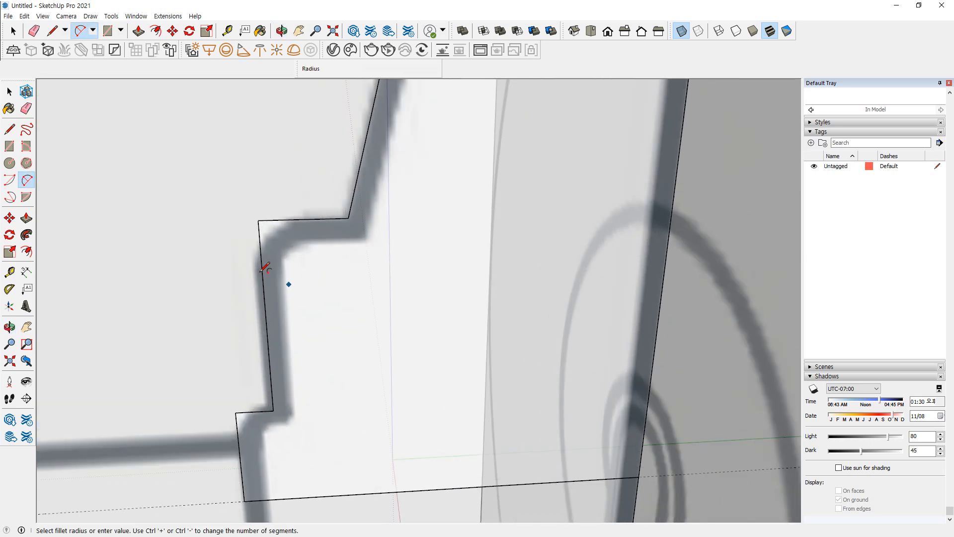
pyautogui.scroll(2, 263, 270)
pyautogui.click(261, 267)
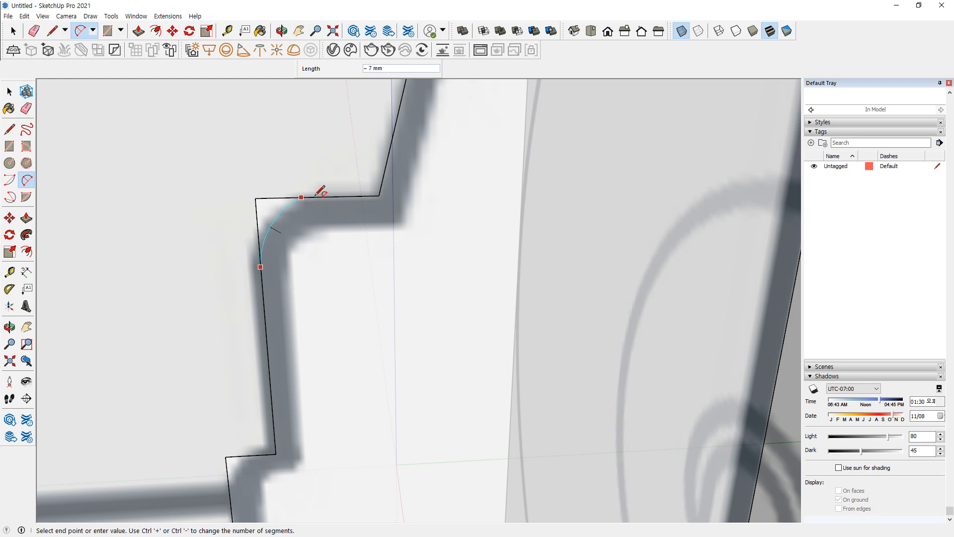
pyautogui.doubleClick(324, 197)
pyautogui.keyDown('shift'); pyautogui.moveTo(294, 330); pyautogui.dragTo(355, 103, button='middle'); pyautogui.keyUp('shift')
pyautogui.doubleClick(287, 262)
pyautogui.scroll(-10, 247, 275)
# Revolve the wall plate's half profile around the circle behind it with Follow Me
pyautogui.press('space')
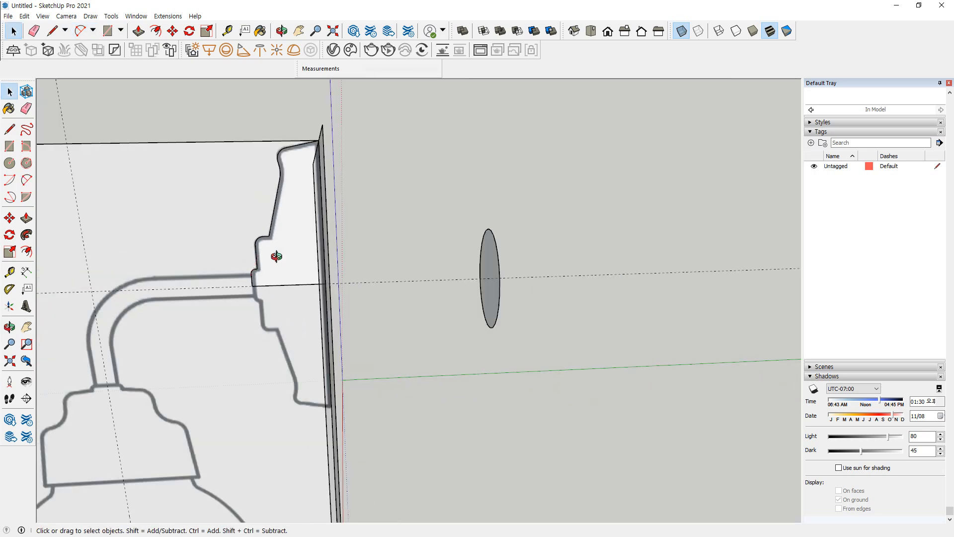
pyautogui.click(276, 254)
pyautogui.moveTo(275, 254); pyautogui.dragTo(285, 223, button='middle')
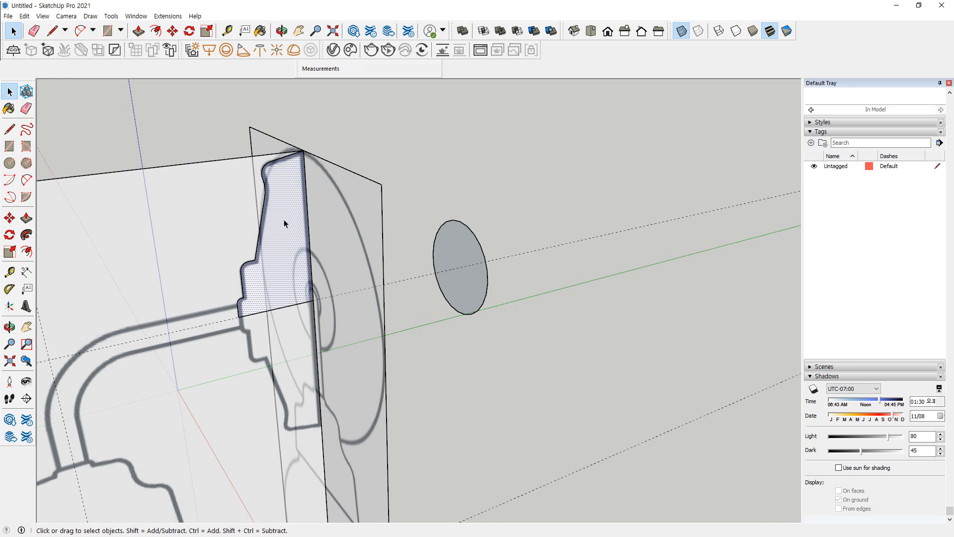
pyautogui.doubleClick(472, 294)
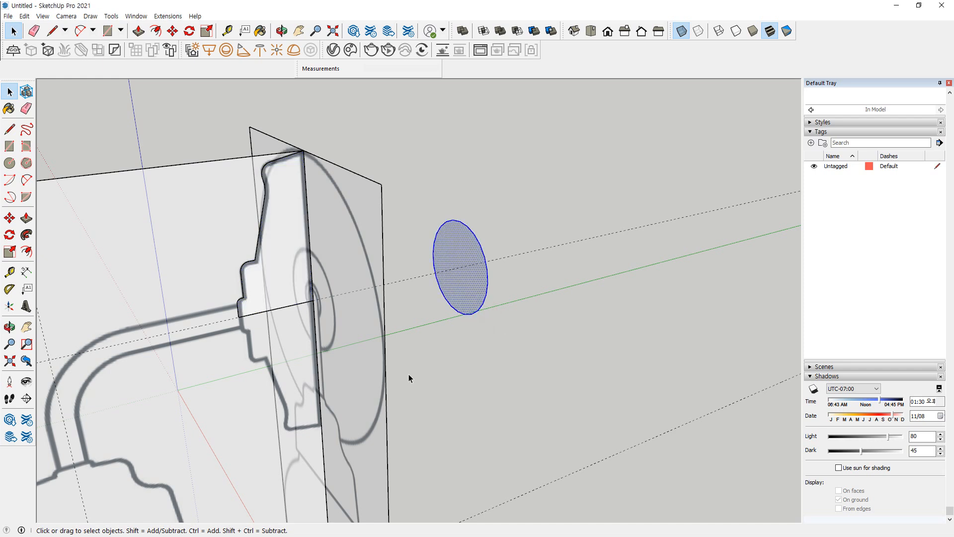
pyautogui.click(26, 235)
pyautogui.click(273, 246)
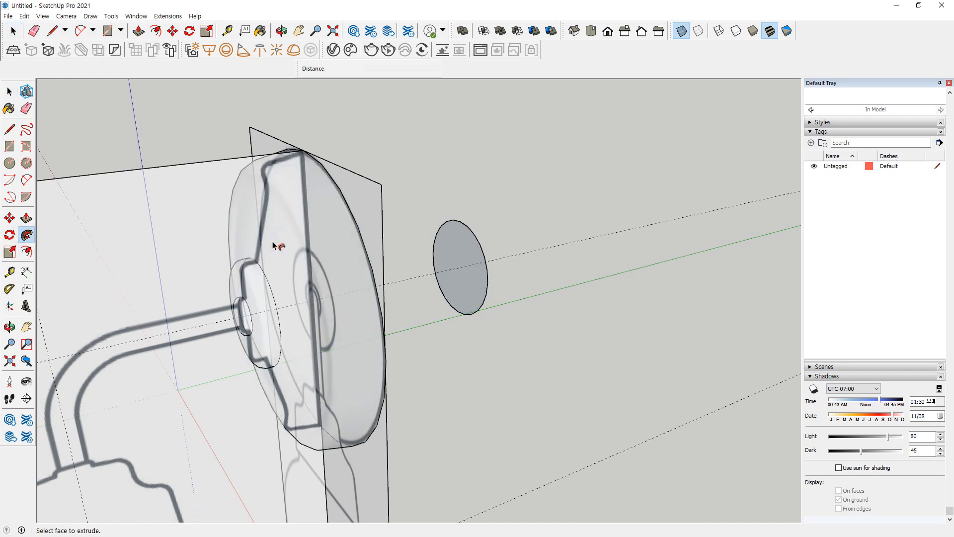
# Select all connected geometry of the revolved wall plate and make it a group
pyautogui.press('space')
pyautogui.moveTo(273, 245); pyautogui.dragTo(358, 256, button='middle')
pyautogui.tripleClick(351, 216)
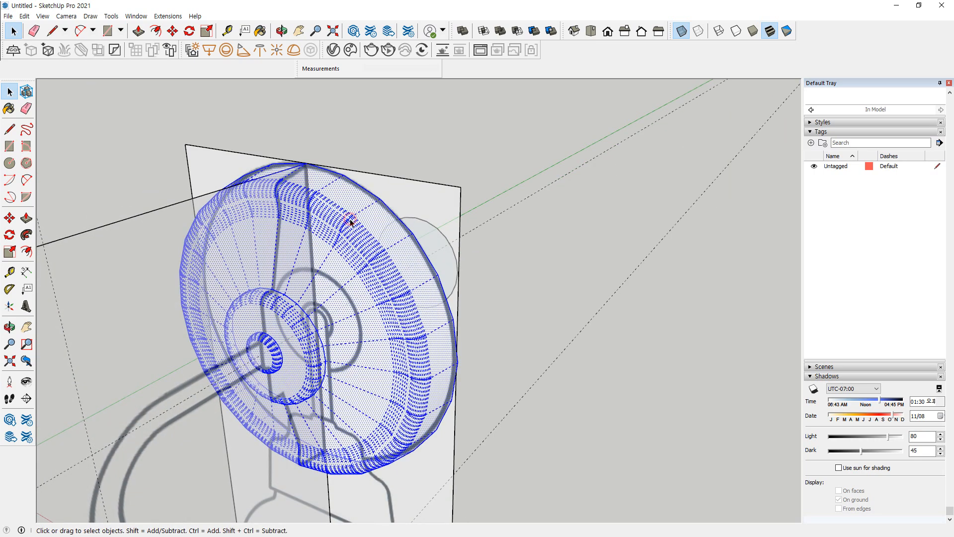
pyautogui.rightClick(376, 227)
pyautogui.tripleClick(374, 221)
pyautogui.rightClick(374, 222)
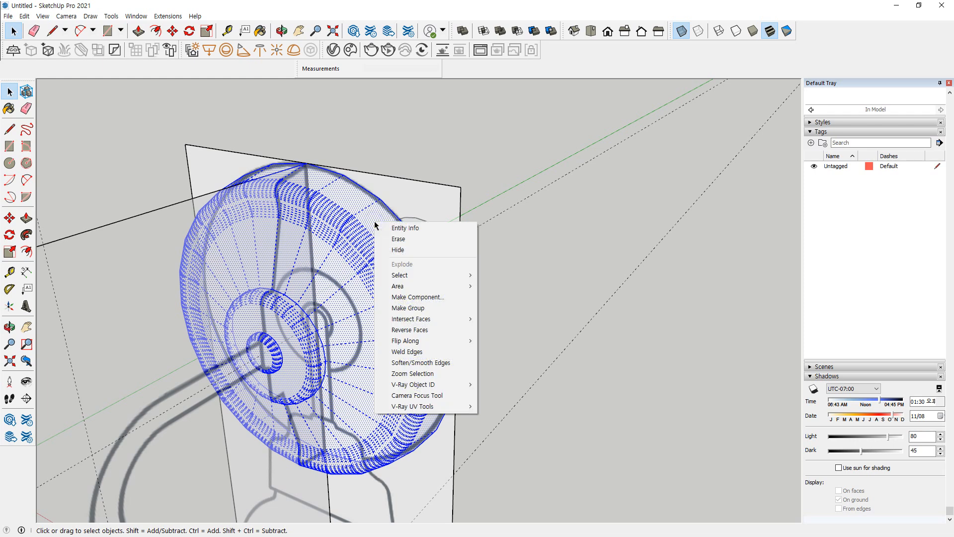
pyautogui.press('g')
pyautogui.rightClick(374, 221)
pyautogui.click(400, 305)
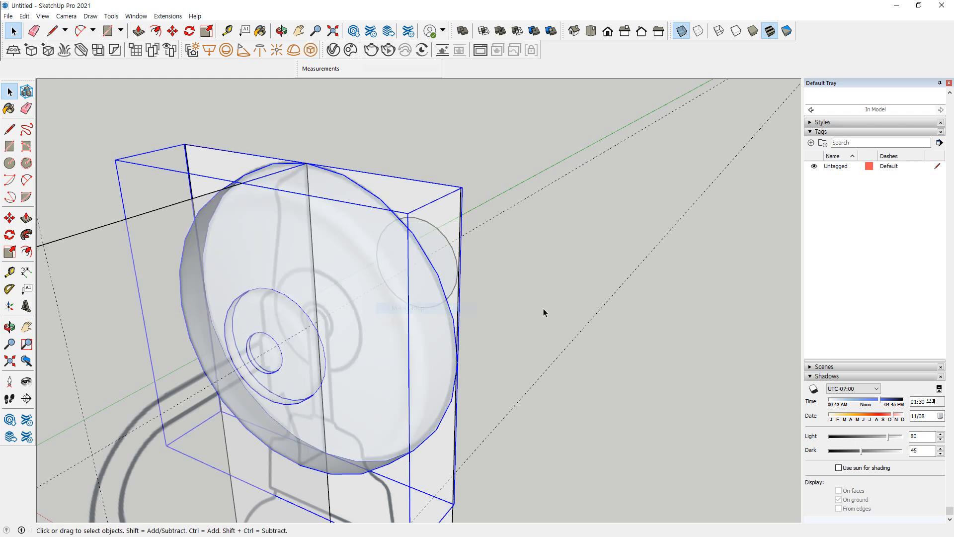
pyautogui.click(551, 308)
# Unhide all hidden geometry to bring back the other lamp parts
pyautogui.click(44, 17)
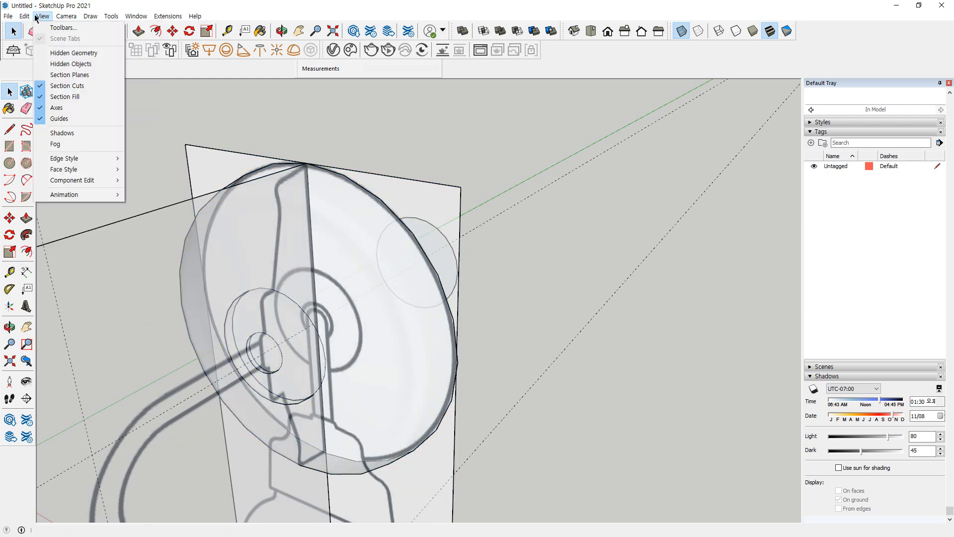
pyautogui.moveTo(56, 172)
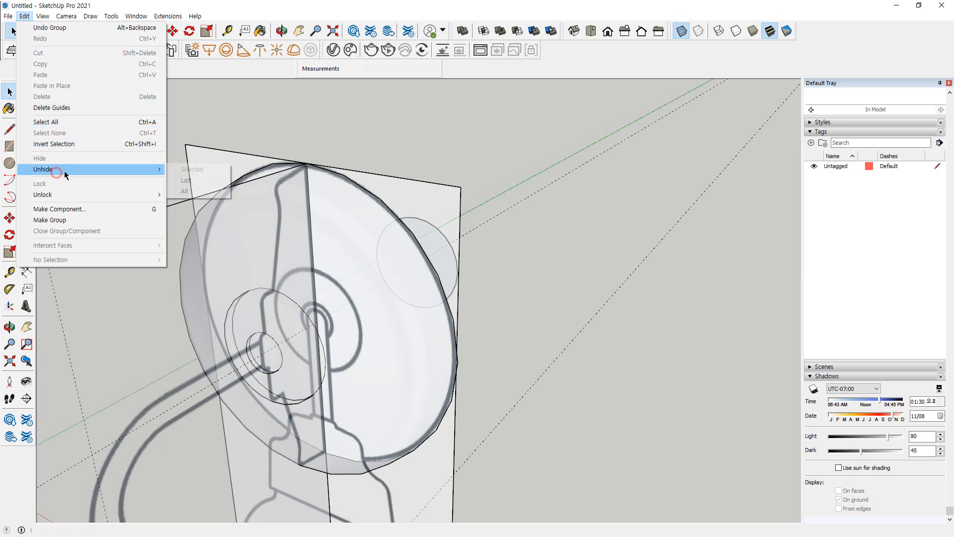
pyautogui.click(198, 188)
pyautogui.scroll(-4, 497, 291)
pyautogui.moveTo(494, 275); pyautogui.dragTo(497, 236, button='middle')
# Turn off the X-ray face style so the lamp is shown opaque
pyautogui.click(44, 16)
pyautogui.moveTo(67, 169)
pyautogui.click(140, 170)
# Unlock both reference views behind and beside the lamp and hide them together
pyautogui.moveTo(493, 326); pyautogui.dragTo(420, 278, button='middle')
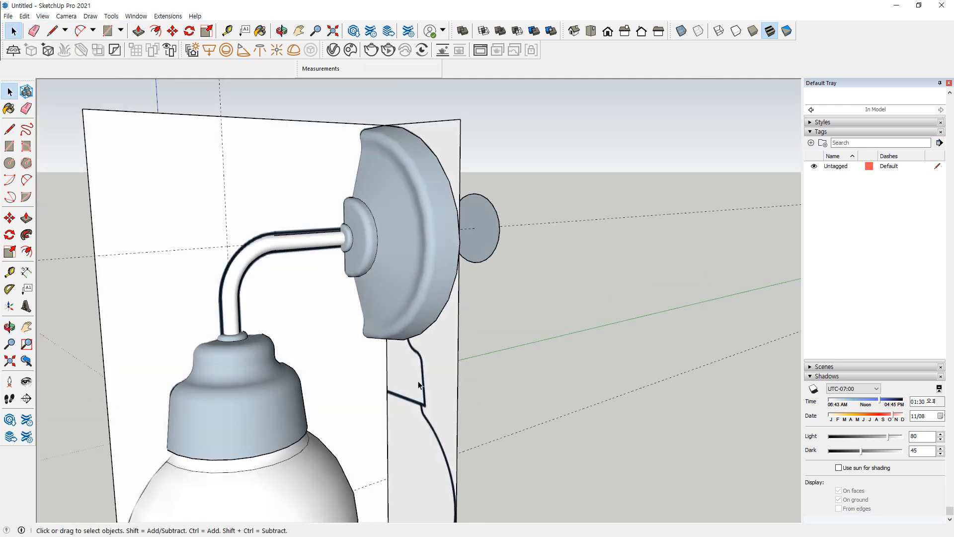
pyautogui.scroll(-2, 370, 332)
pyautogui.click(288, 204)
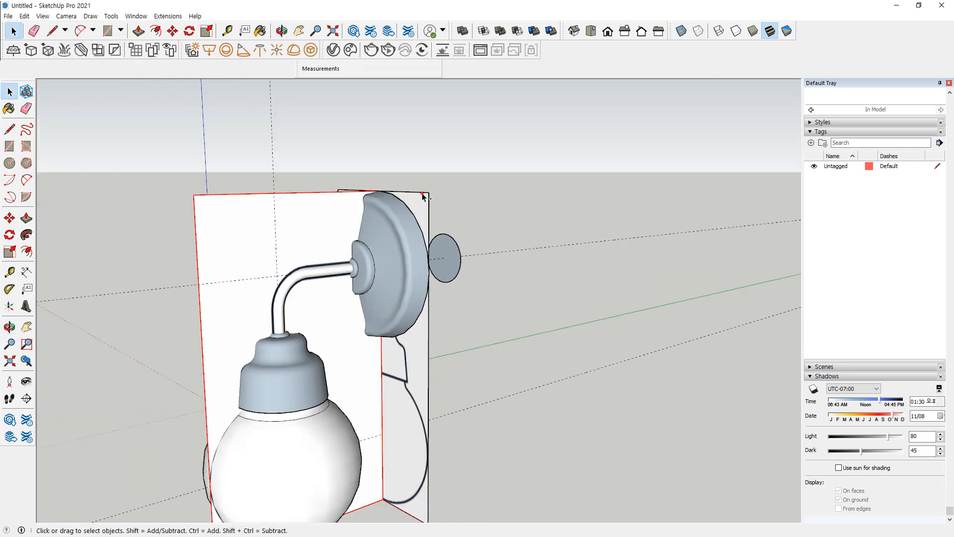
pyautogui.moveTo(424, 199); pyautogui.dragTo(467, 275, button='middle')
pyautogui.rightClick(277, 258)
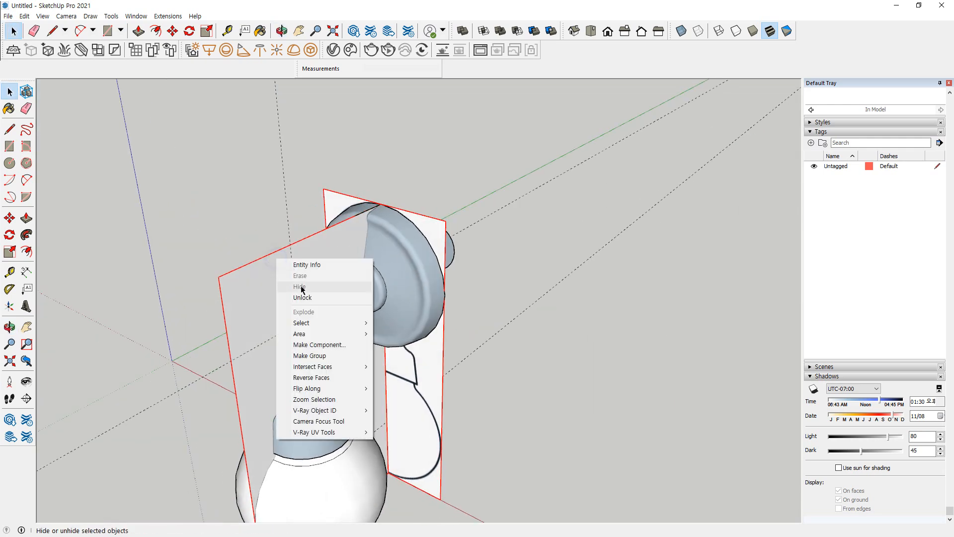
pyautogui.click(298, 297)
pyautogui.rightClick(271, 270)
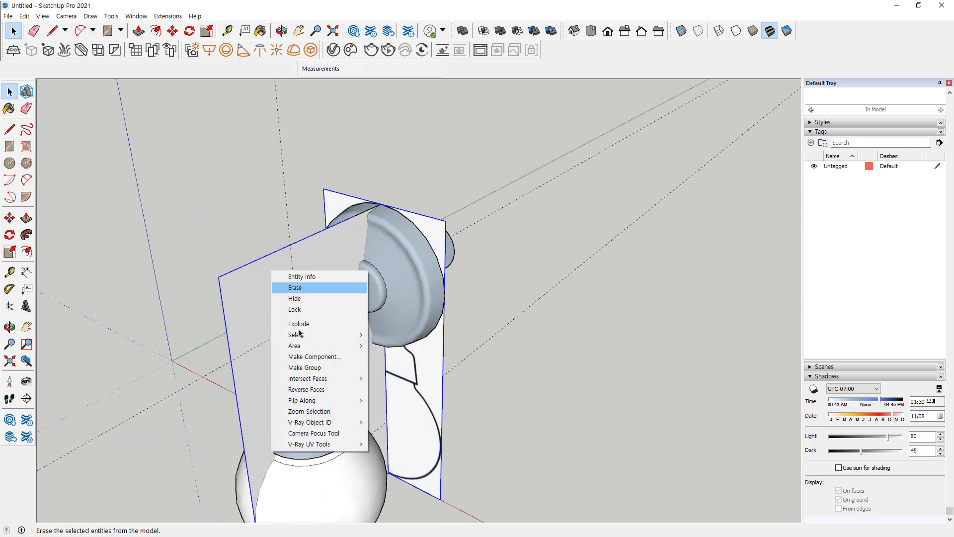
pyautogui.click(304, 298)
pyautogui.moveTo(504, 370); pyautogui.dragTo(308, 222, button='middle')
pyautogui.press('e')
pyautogui.moveTo(311, 178); pyautogui.dragTo(319, 168)
pyautogui.hotkey('ctrl', 'z')
# Open the wall plate group and erase the stray edge sticking out from its upper rim
pyautogui.press('space')
pyautogui.click(319, 196)
pyautogui.scroll(3, 318, 199)
pyautogui.press('e')
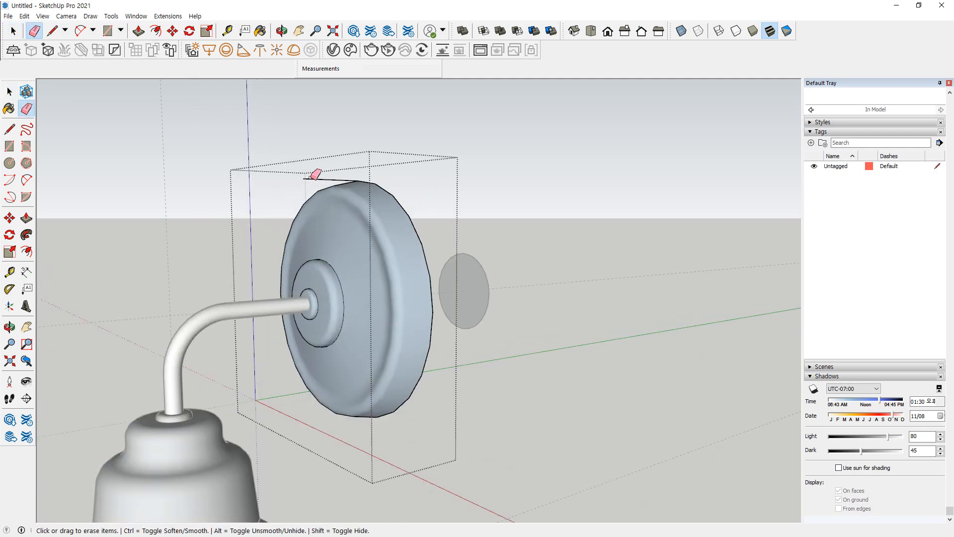
pyautogui.press('space')
pyautogui.moveTo(394, 223)
pyautogui.mouseDown(button='middle')
pyautogui.moveTo(383, 315)
pyautogui.moveTo(543, 324)
pyautogui.moveTo(579, 382)
pyautogui.mouseUp(button='middle')
pyautogui.scroll(-3, 522, 390)
pyautogui.keyDown('shift'); pyautogui.moveTo(466, 407); pyautogui.dragTo(442, 297, button='middle'); pyautogui.keyUp('shift')
pyautogui.scroll(-1, 442, 297)
pyautogui.moveTo(407, 342); pyautogui.dragTo(423, 264, button='middle')
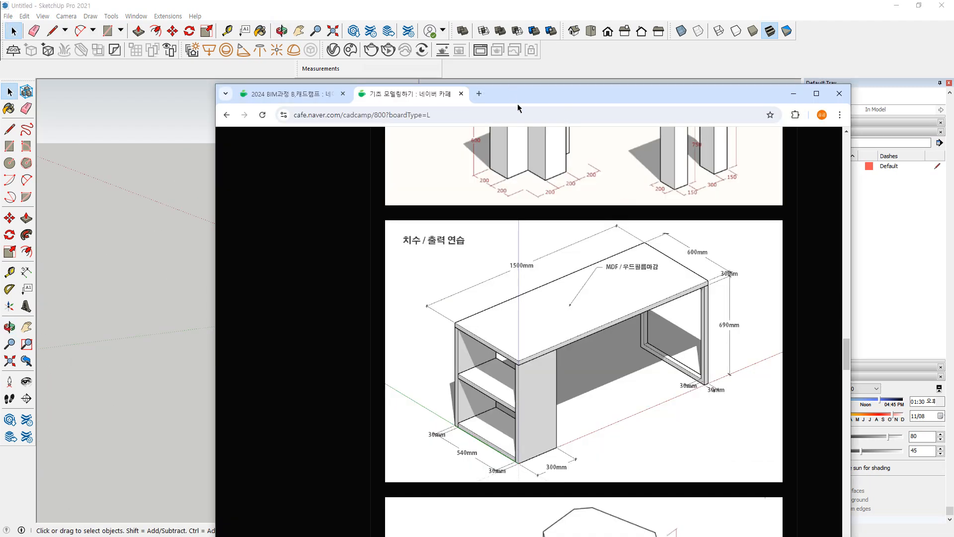
# Draw a 300 × 30 mm rectangle on the ground, starting at the origin, with the long side along the red axis
pyautogui.moveTo(520, 99); pyautogui.dragTo(0, 120)
pyautogui.moveTo(504, 310); pyautogui.dragTo(400, 313, button='middle')
pyautogui.press('r')
pyautogui.click(396, 316)
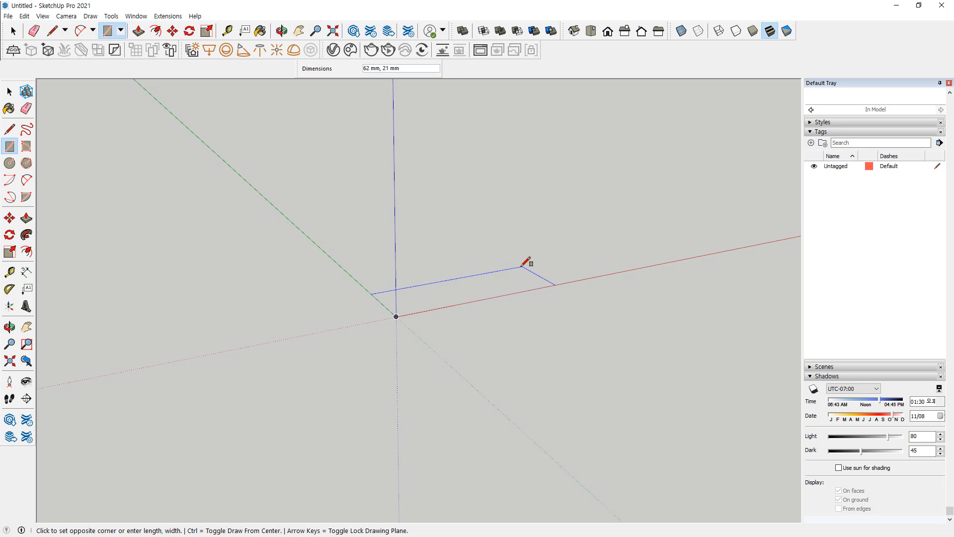
pyautogui.write('300,30')
pyautogui.press('Return')
# Pull the rectangle up 690 mm into a side panel and make all its connected geometry a group
pyautogui.scroll(-5, 521, 267)
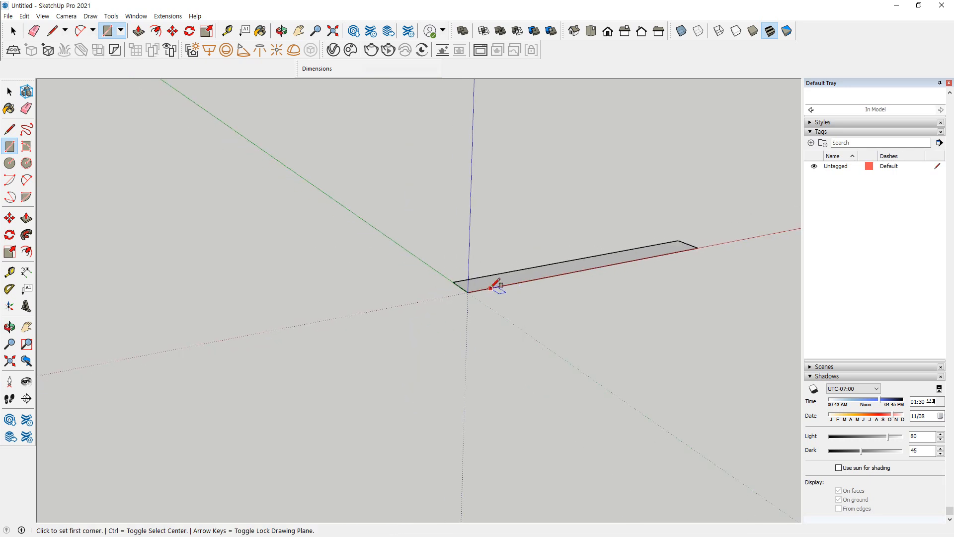
pyautogui.press('p')
pyautogui.click(489, 286)
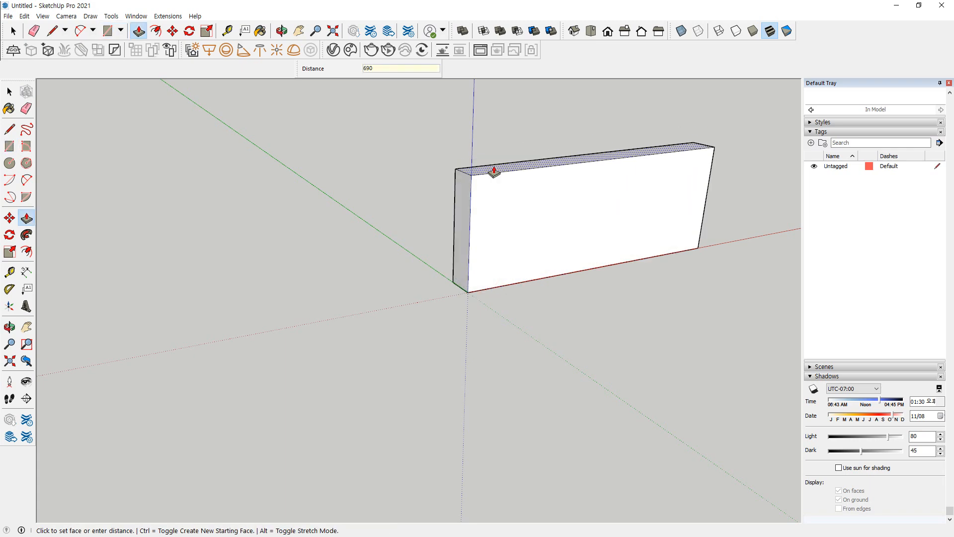
pyautogui.press('Return')
pyautogui.press('space')
pyautogui.tripleClick(493, 169)
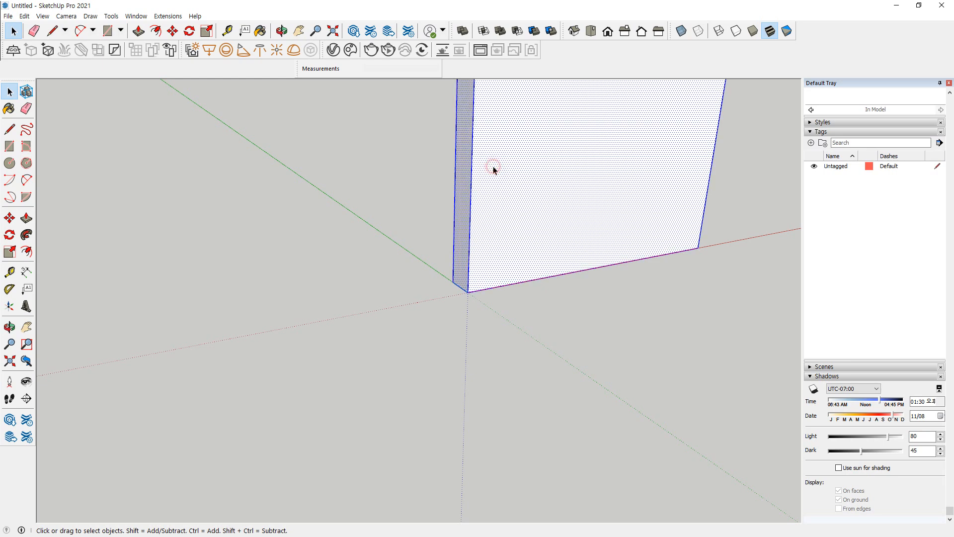
pyautogui.rightClick(505, 160)
pyautogui.click(516, 243)
# Copy the side panel 570 mm along the green axis
pyautogui.click(460, 333)
pyautogui.moveTo(328, 272); pyautogui.dragTo(549, 426, button='middle')
pyautogui.click(556, 412)
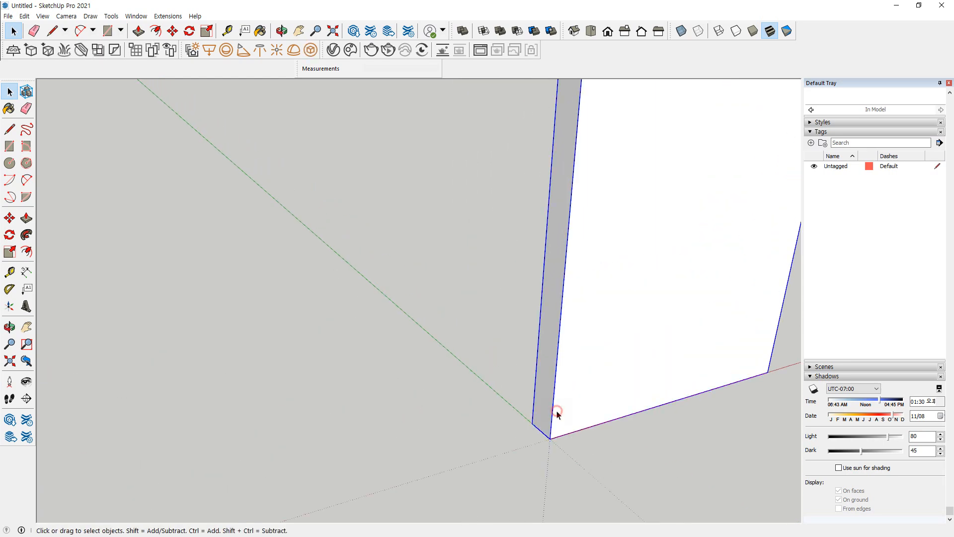
pyautogui.scroll(-5, 556, 414)
pyautogui.moveTo(541, 397); pyautogui.dragTo(561, 368, button='middle')
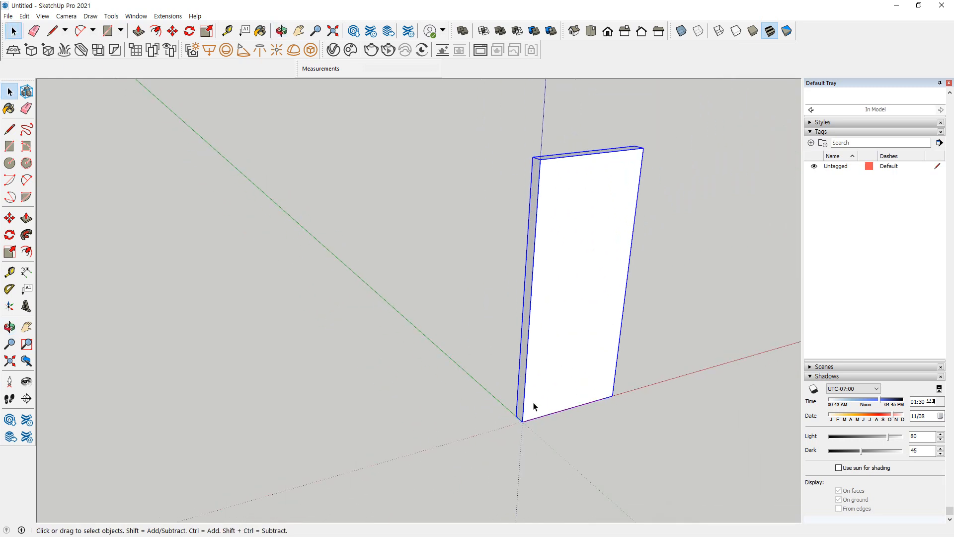
pyautogui.scroll(1, 502, 452)
pyautogui.moveTo(517, 402)
pyautogui.mouseDown()
pyautogui.moveTo(433, 346)
pyautogui.moveTo(385, 293)
pyautogui.moveTo(424, 295)
pyautogui.mouseUp()
pyautogui.press('Escape')
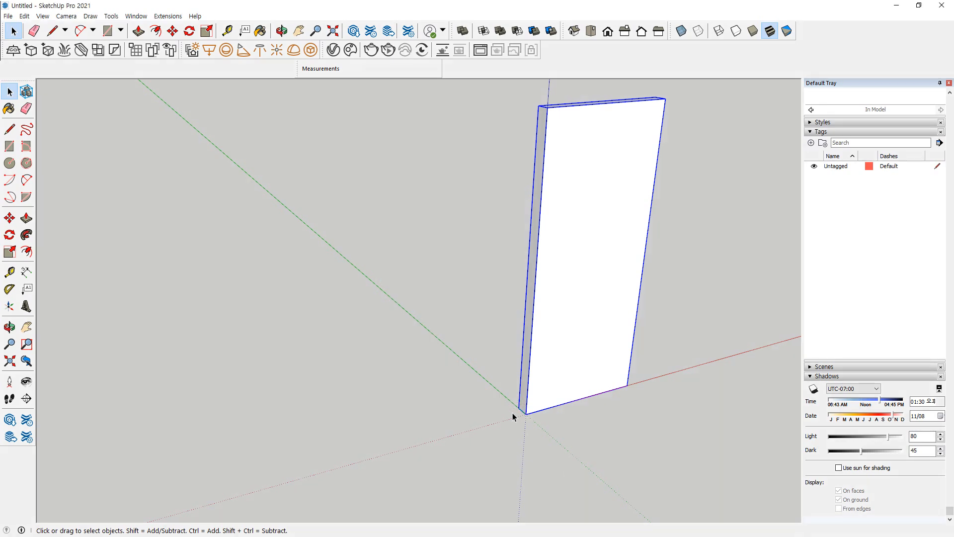
pyautogui.press('m')
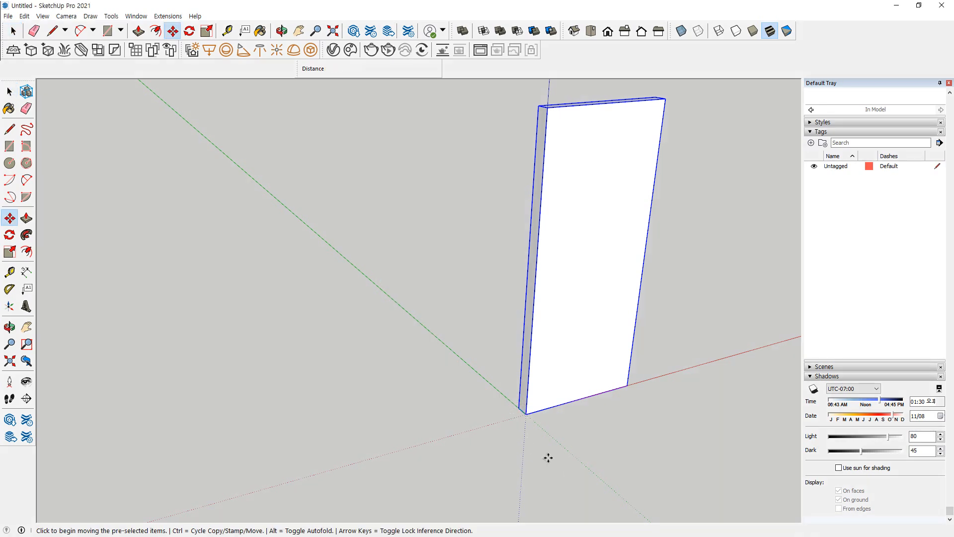
pyautogui.click(523, 412)
pyautogui.press('ctrl')
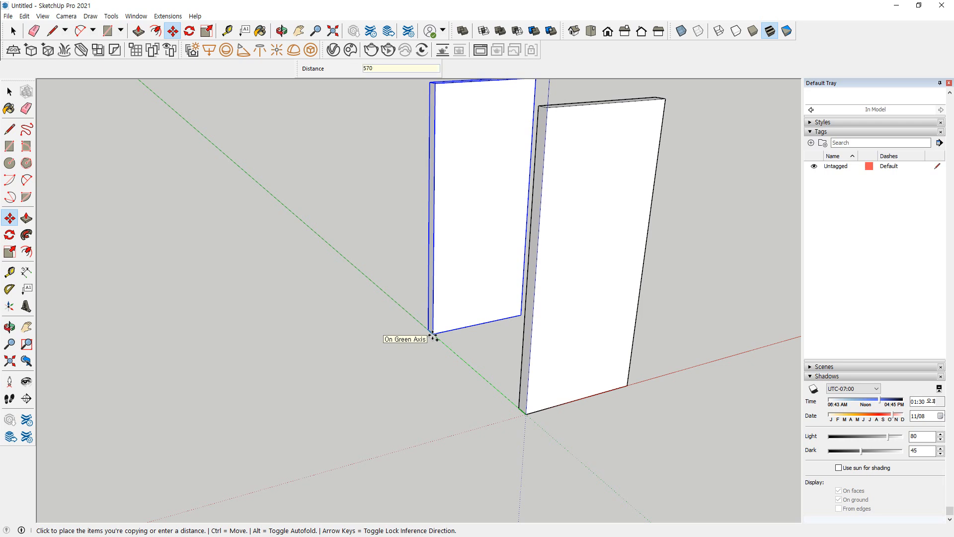
pyautogui.write('570')
pyautogui.press('Return')
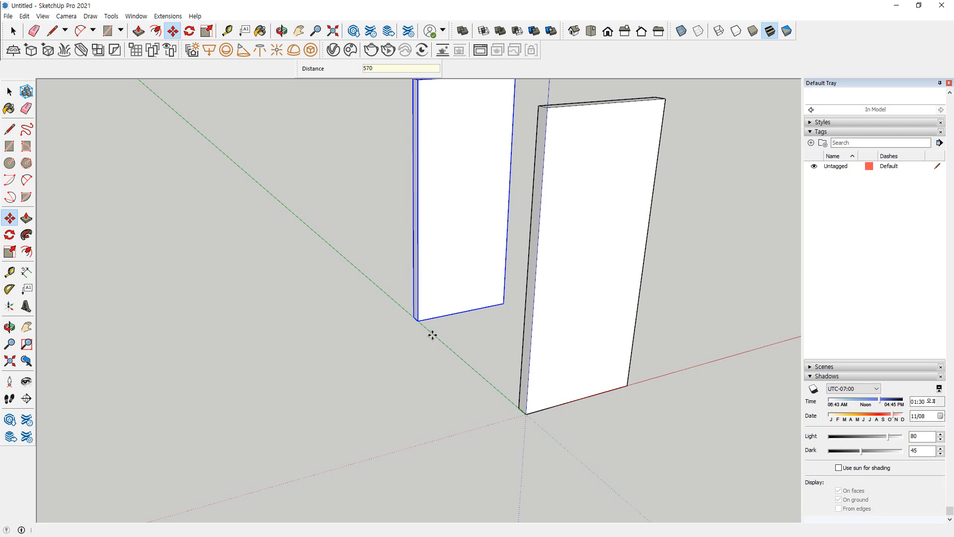
# Draw a 1500 × 600 mm desktop rectangle on top of the two panels, starting at the first panel's outer corner
pyautogui.scroll(-3, 453, 347)
pyautogui.moveTo(497, 362); pyautogui.dragTo(384, 410, button='middle')
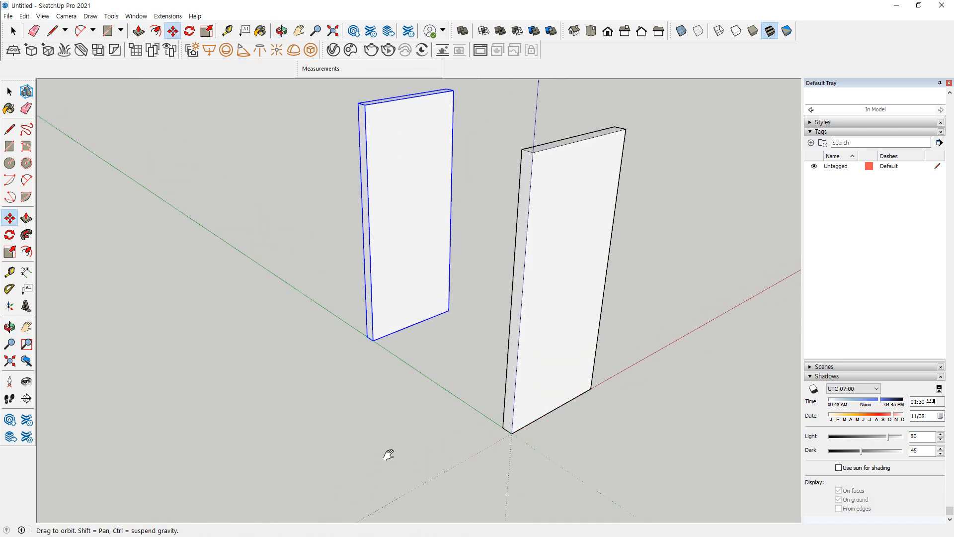
pyautogui.press('r')
pyautogui.click(339, 398)
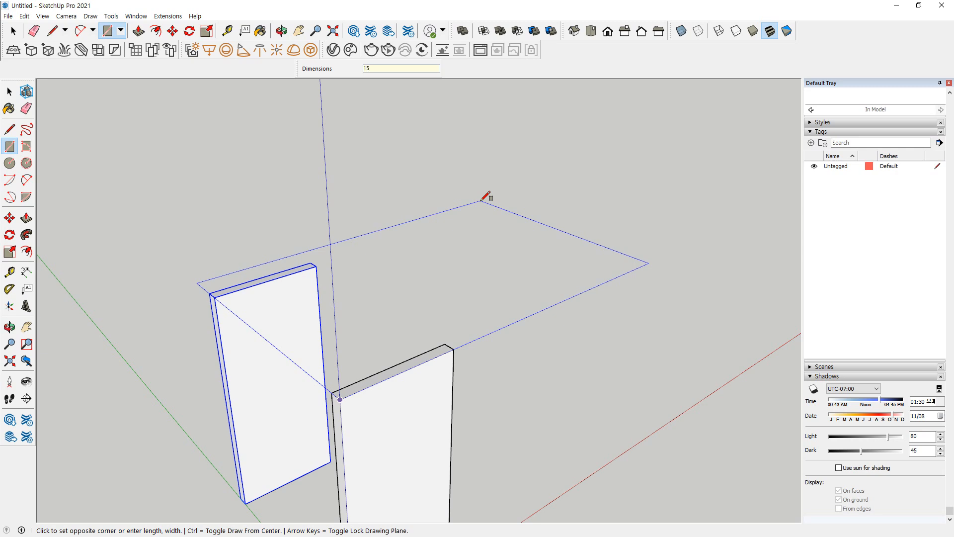
pyautogui.press('Return')
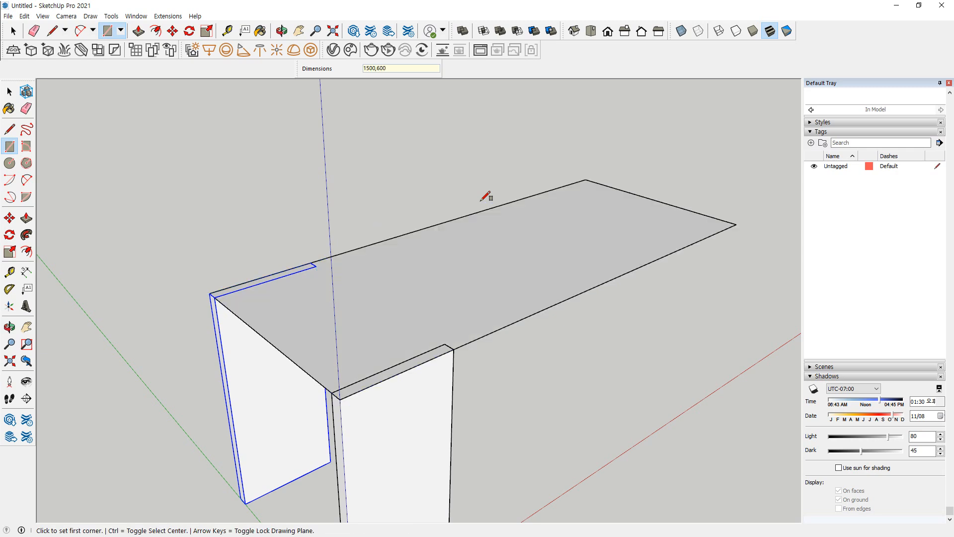
# Pull the desktop rectangle up 30 mm and make the resulting slab a group
pyautogui.press('p')
pyautogui.click(351, 306)
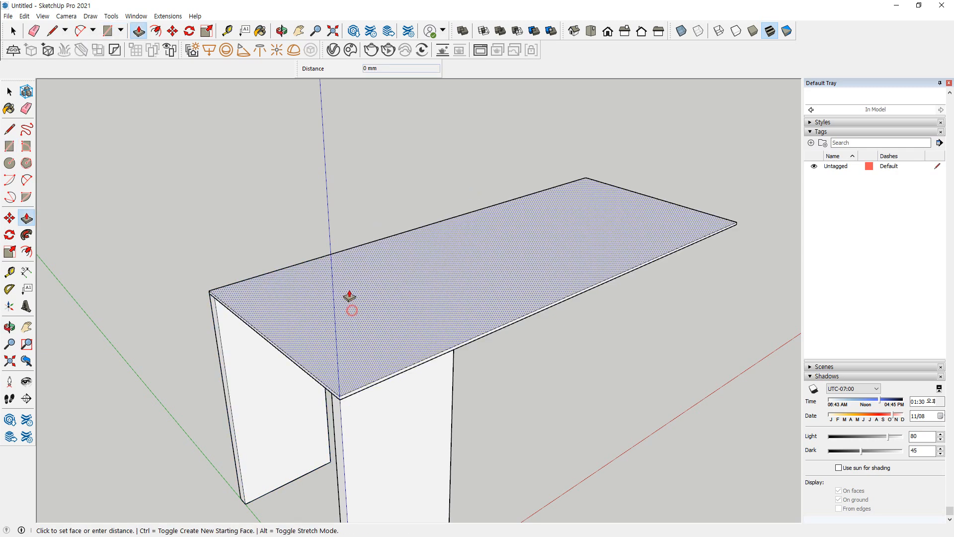
pyautogui.press('Return')
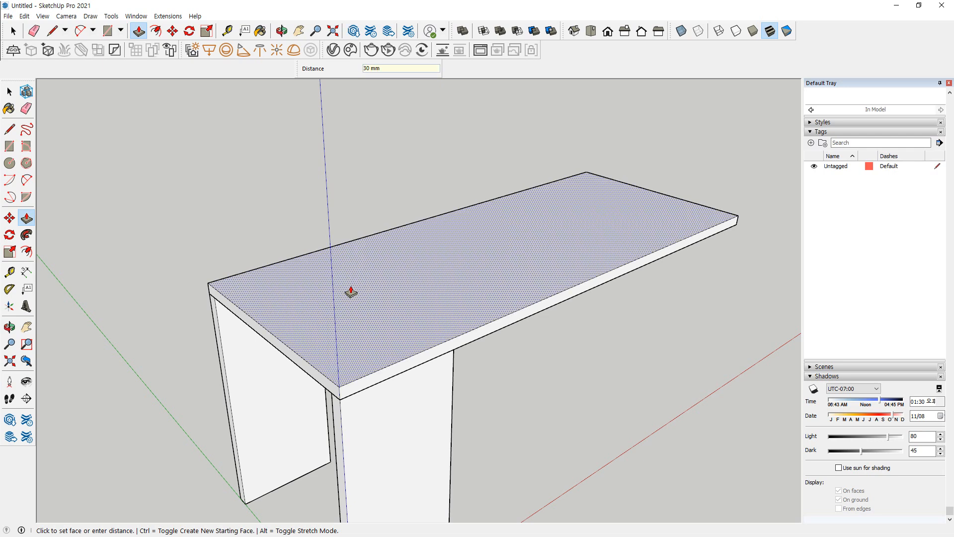
pyautogui.press('space')
pyautogui.doubleClick(371, 295)
pyautogui.rightClick(373, 294)
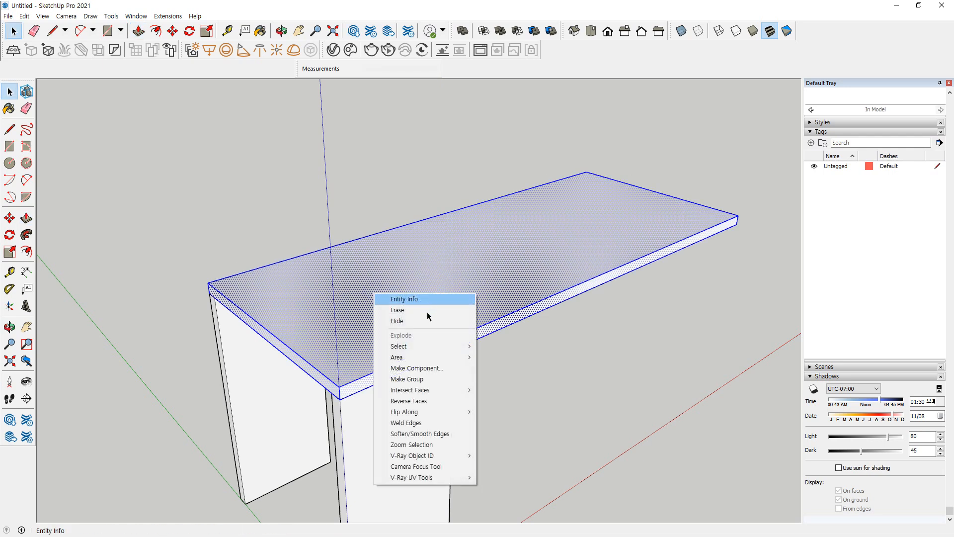
pyautogui.click(408, 379)
# Draw a rectangle on the ground that fills the gap between the bases of the two side panels
pyautogui.moveTo(315, 447); pyautogui.dragTo(312, 281, button='middle')
pyautogui.press('r')
pyautogui.click(306, 283)
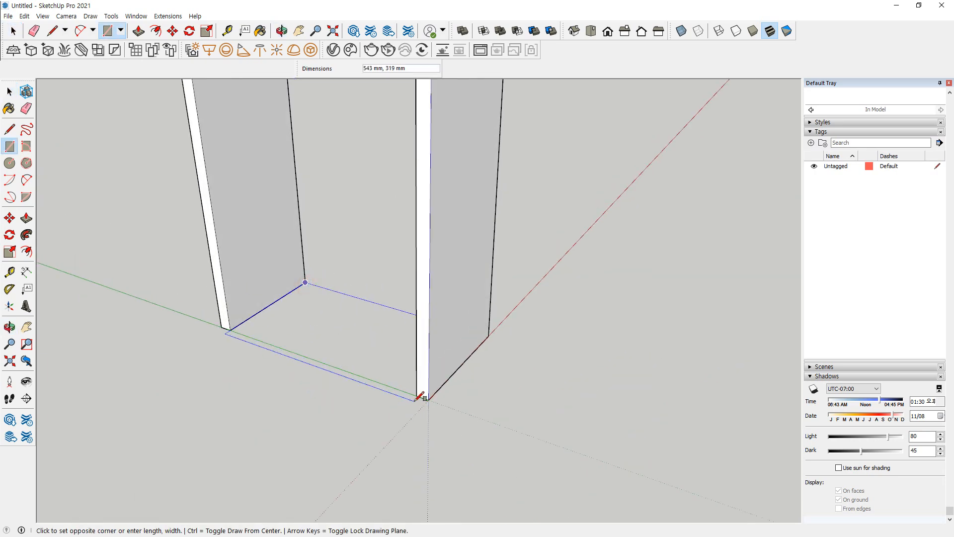
pyautogui.click(418, 395)
# Pull the rectangle between the panels up 30 mm and make the bottom board a group
pyautogui.press('p')
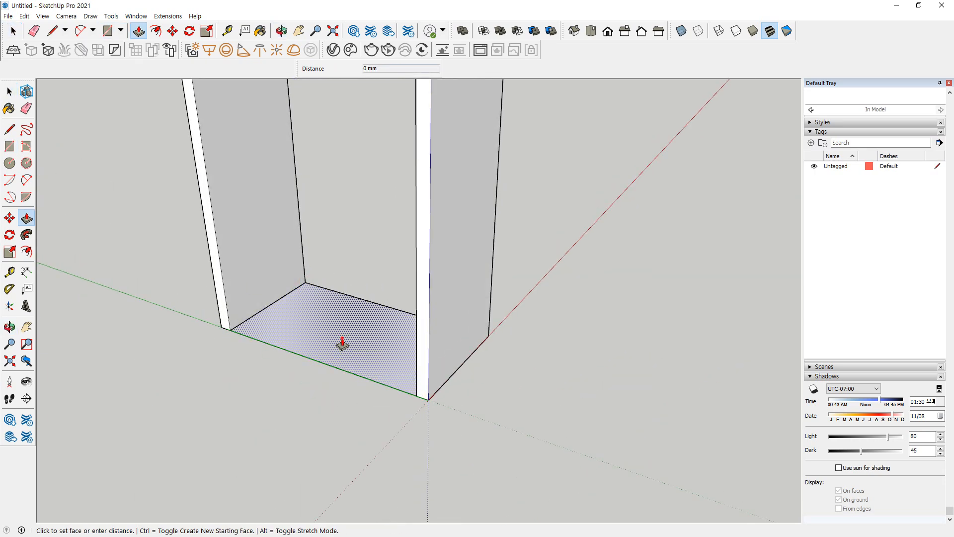
pyautogui.click(342, 339)
pyautogui.write('30')
pyautogui.press('Return')
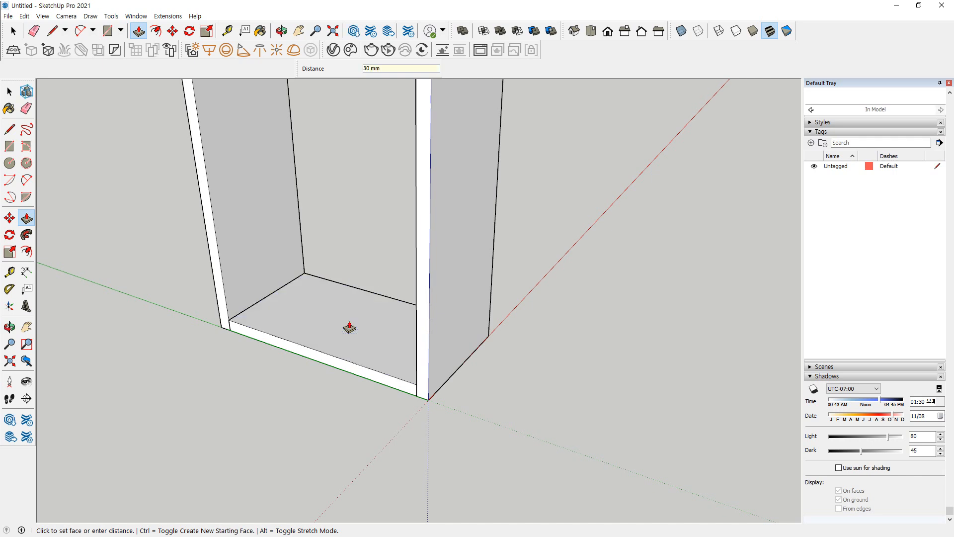
pyautogui.press('space')
pyautogui.click(349, 324)
pyautogui.rightClick(349, 301)
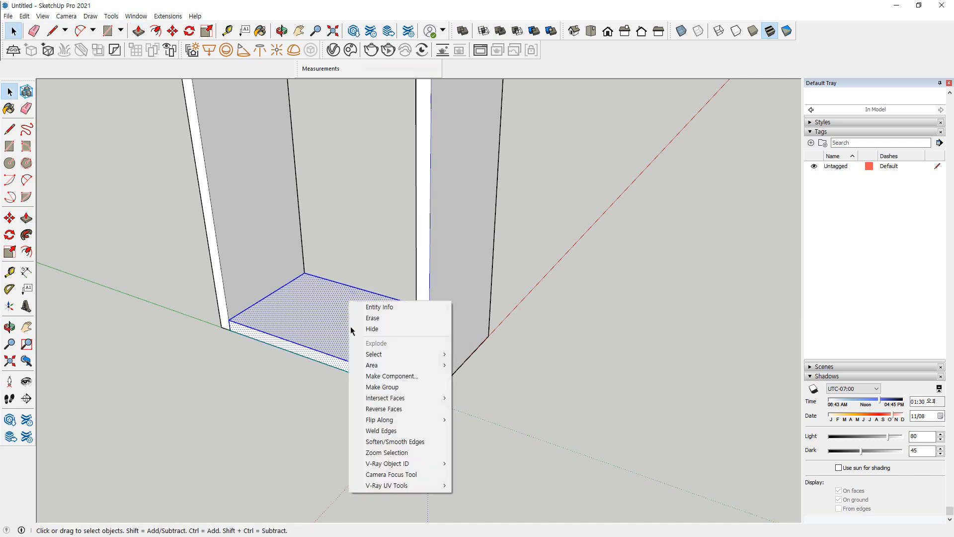
pyautogui.click(380, 386)
# Copy the bottom board 690 mm up to the panels' upper corner and divide the distance by 2 to add a middle shelf
pyautogui.press('m')
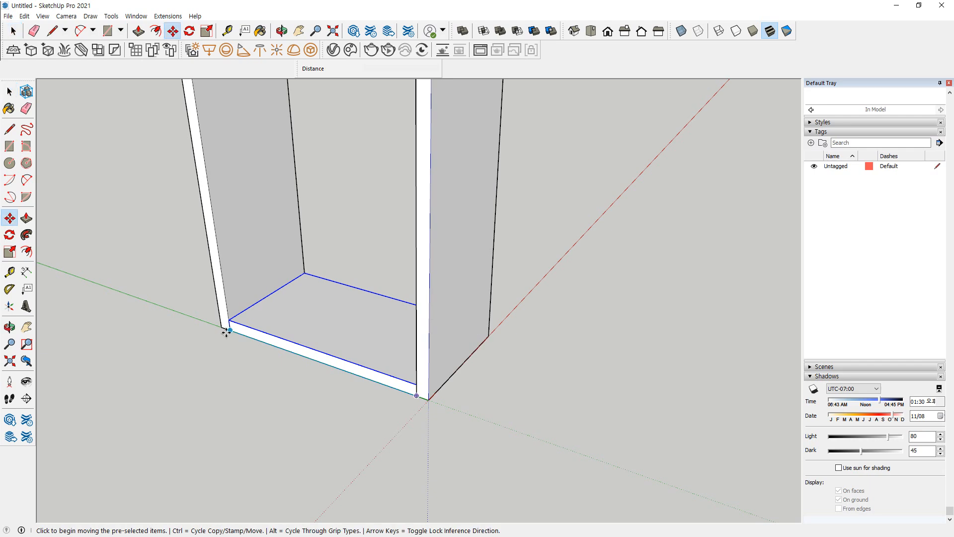
pyautogui.press('ctrl')
pyautogui.click(229, 329)
pyautogui.scroll(-3, 224, 258)
pyautogui.moveTo(225, 261); pyautogui.dragTo(240, 355, button='middle')
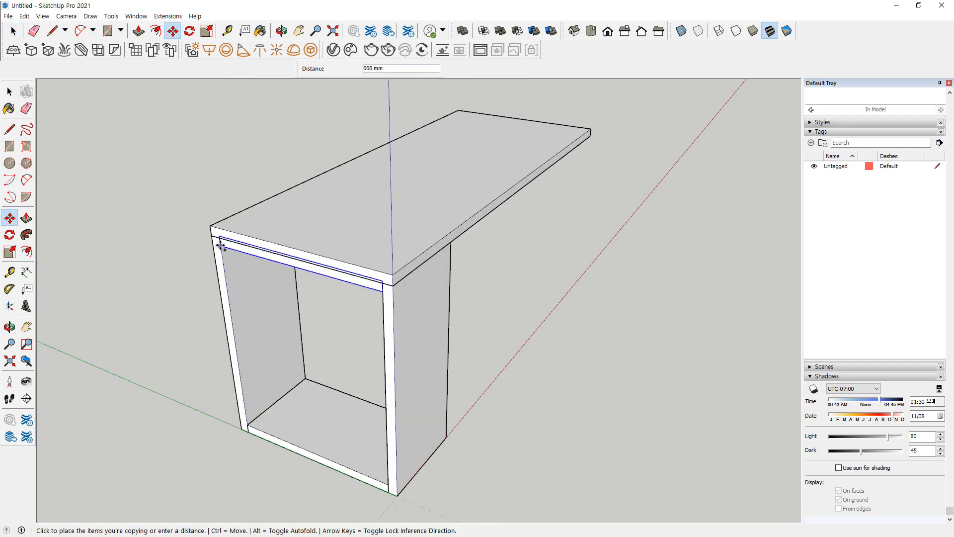
pyautogui.scroll(3, 219, 240)
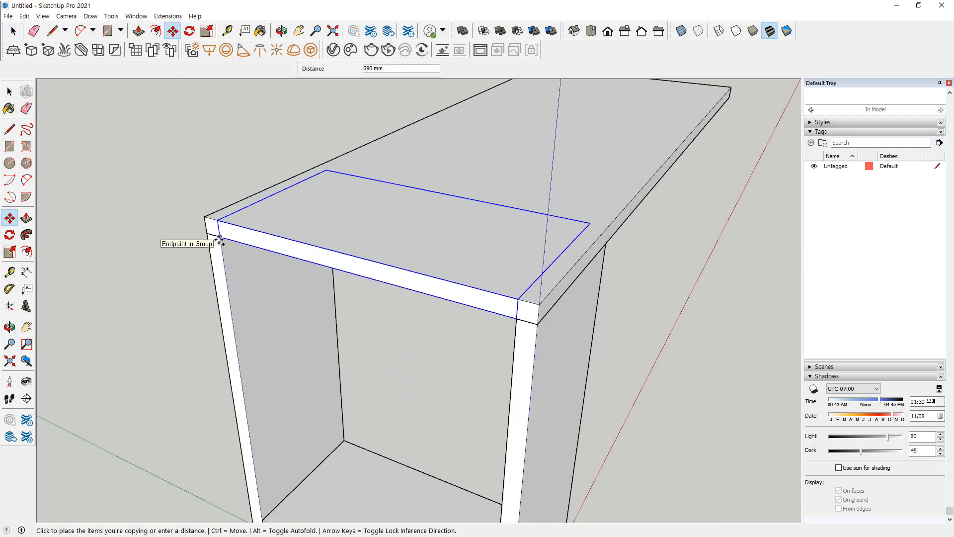
pyautogui.click(219, 240)
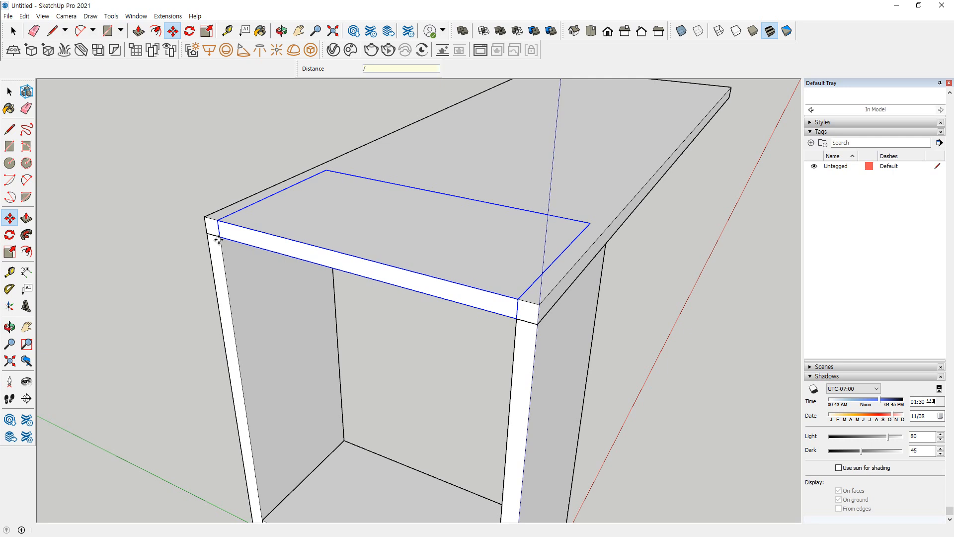
pyautogui.write('/2')
pyautogui.press('Return')
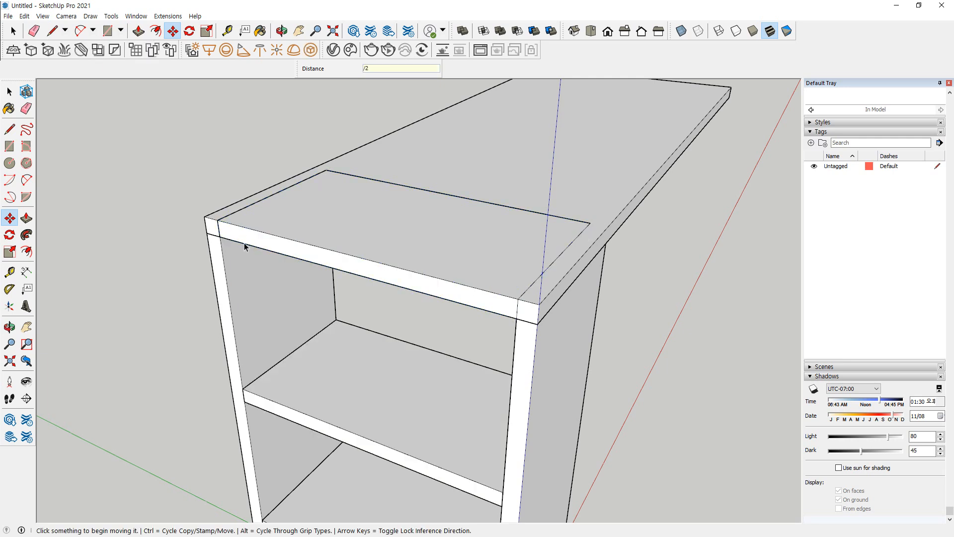
# Delete the uppermost board copy that overlaps the desktop
pyautogui.press('space')
pyautogui.press('Delete')
pyautogui.scroll(-2, 270, 369)
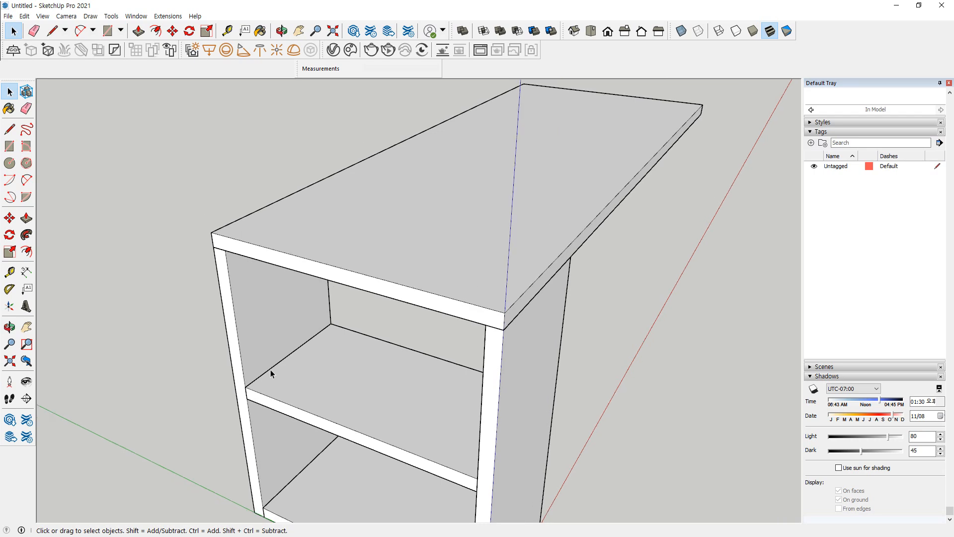
# Draw a vertical 600 by 690 mm rectangle under the desktop's free end, down to the ground
pyautogui.keyDown('shift'); pyautogui.moveTo(256, 419); pyautogui.dragTo(271, 274, button='middle'); pyautogui.keyUp('shift')
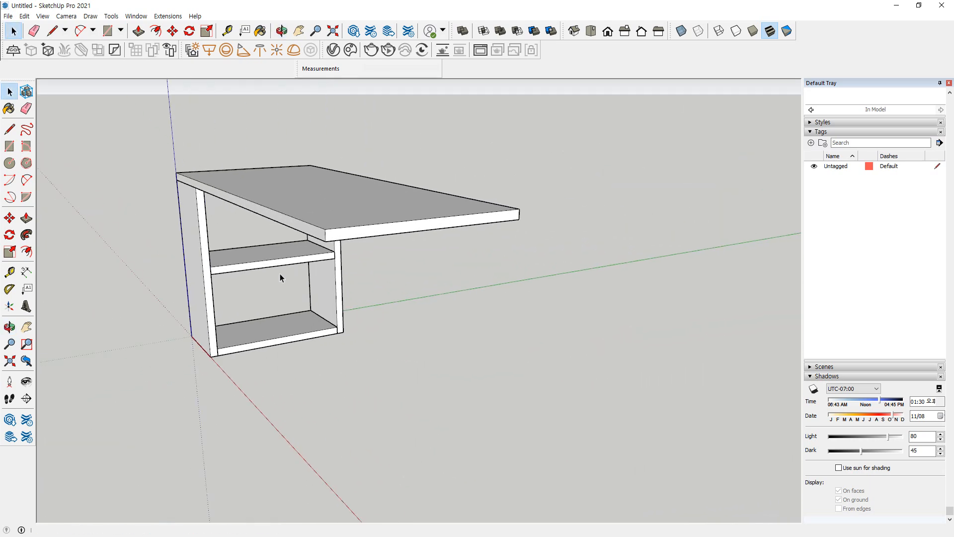
pyautogui.press('r')
pyautogui.click(325, 242)
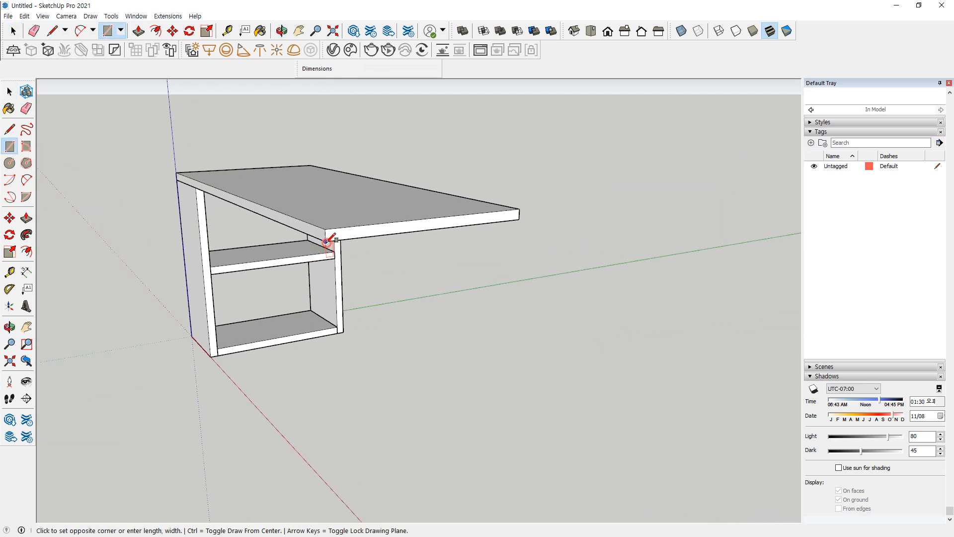
pyautogui.press('Right')
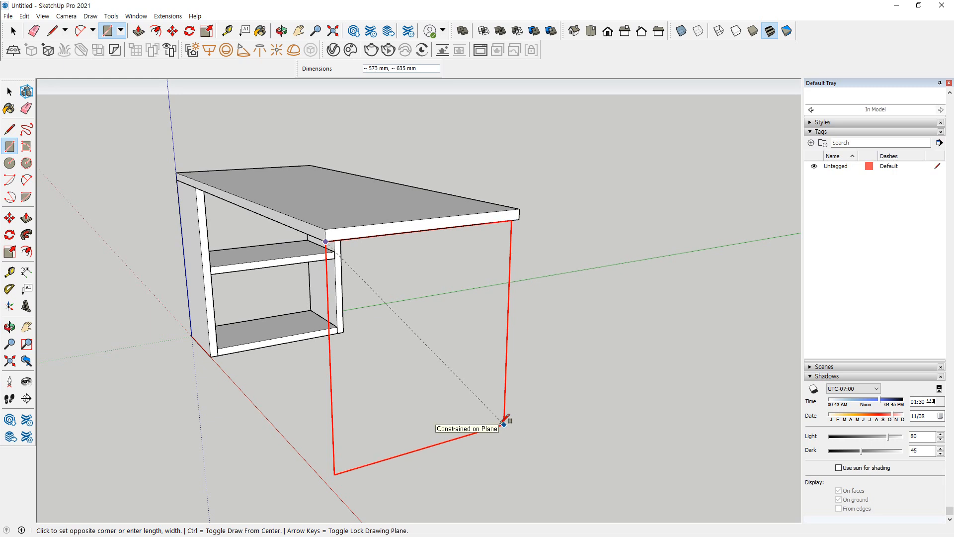
pyautogui.write('600,690')
pyautogui.press('Return')
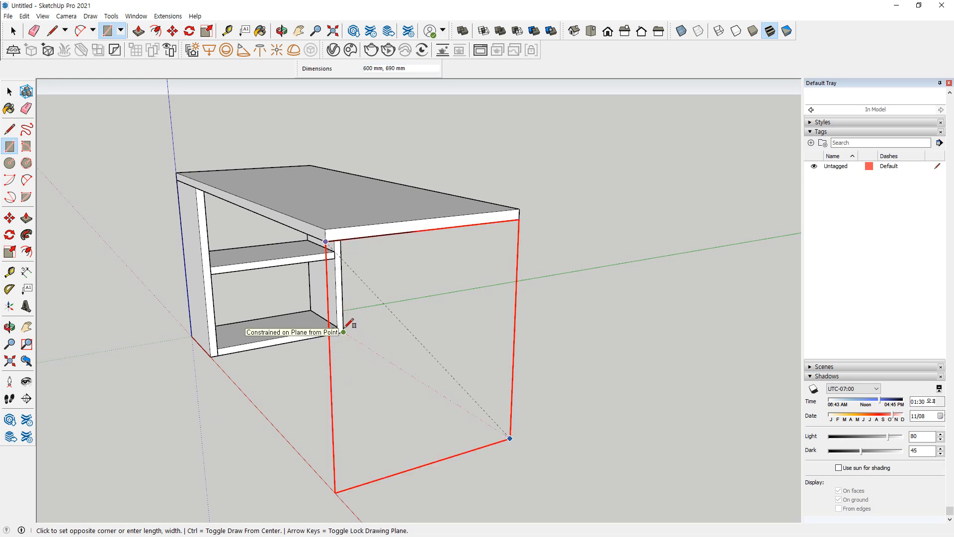
pyautogui.moveTo(509, 437); pyautogui.dragTo(348, 340)
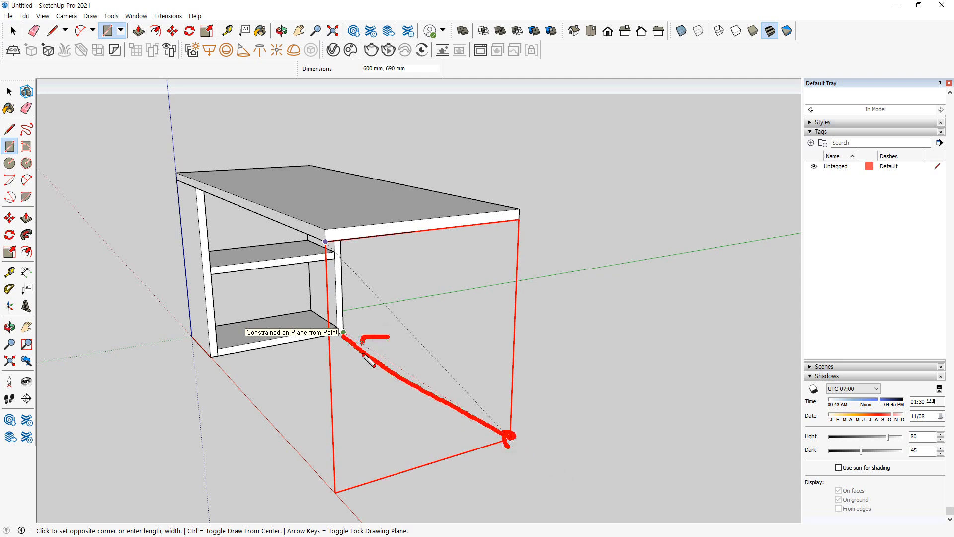
pyautogui.press('Escape')
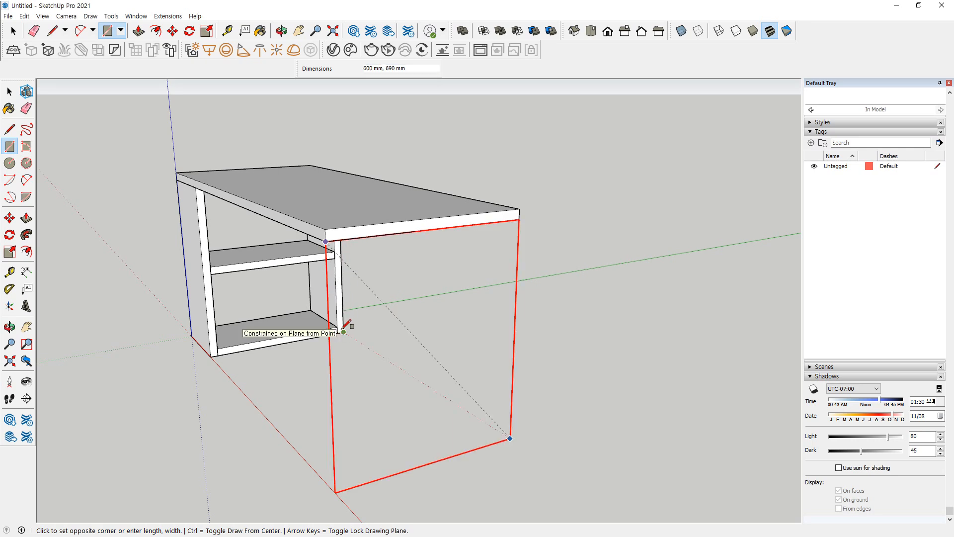
pyautogui.click(342, 330)
# Offset the end rectangle's outline 30 mm inward and delete the inner face to leave an open frame
pyautogui.press('f')
pyautogui.click(437, 278)
pyautogui.press('Return')
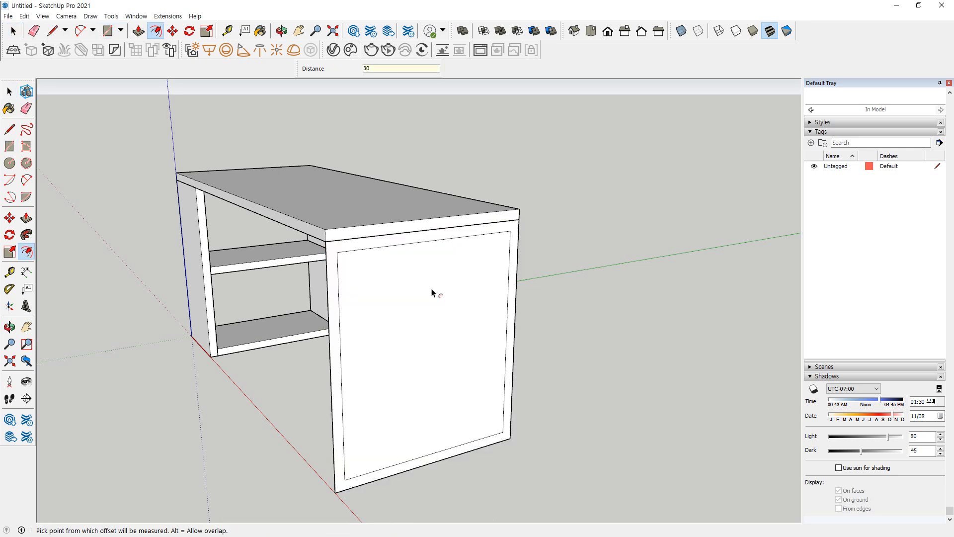
pyautogui.press('space')
pyautogui.click(432, 292)
pyautogui.press('Delete')
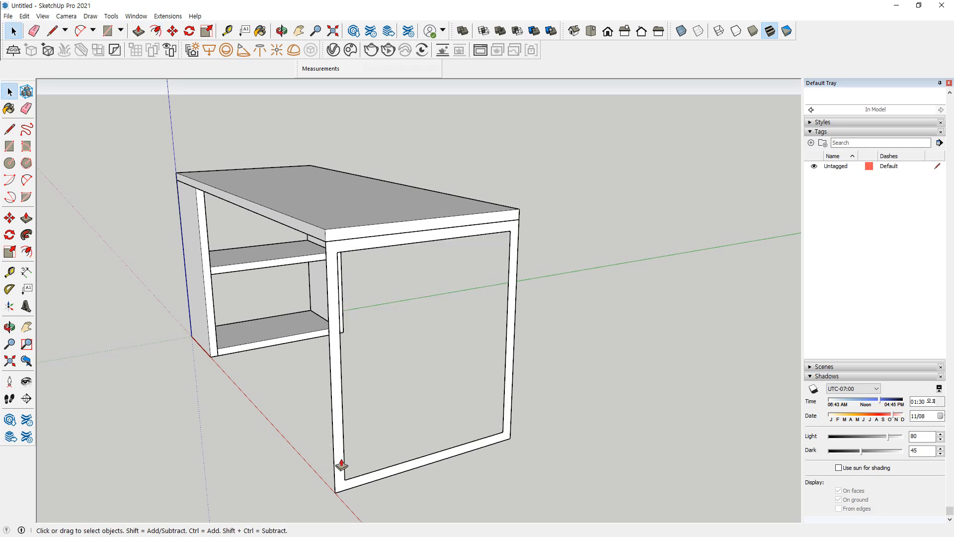
# Extrude the end frame 30 mm inward under the desktop and make the whole frame a group
pyautogui.press('p')
pyautogui.click(341, 465)
pyautogui.write('30')
pyautogui.press('Return')
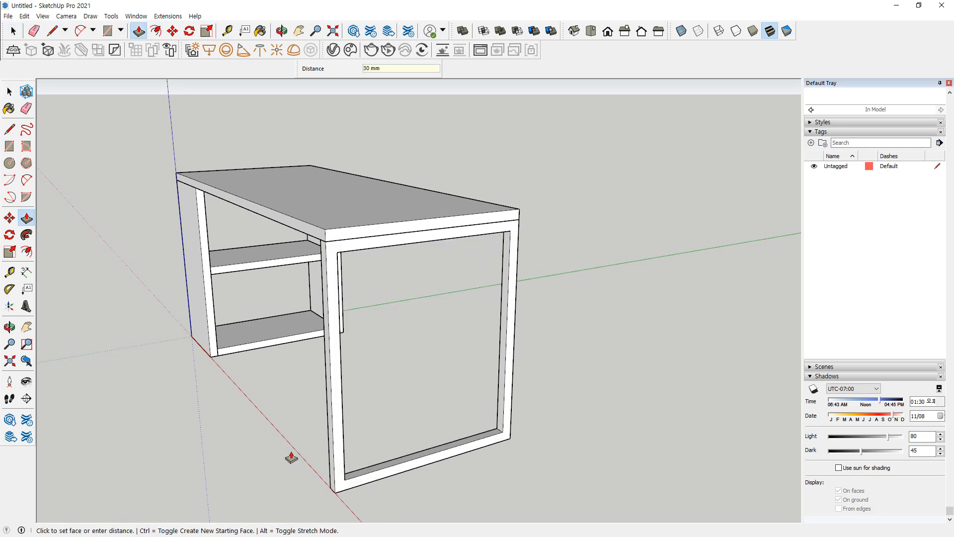
pyautogui.press('space')
pyautogui.tripleClick(330, 423)
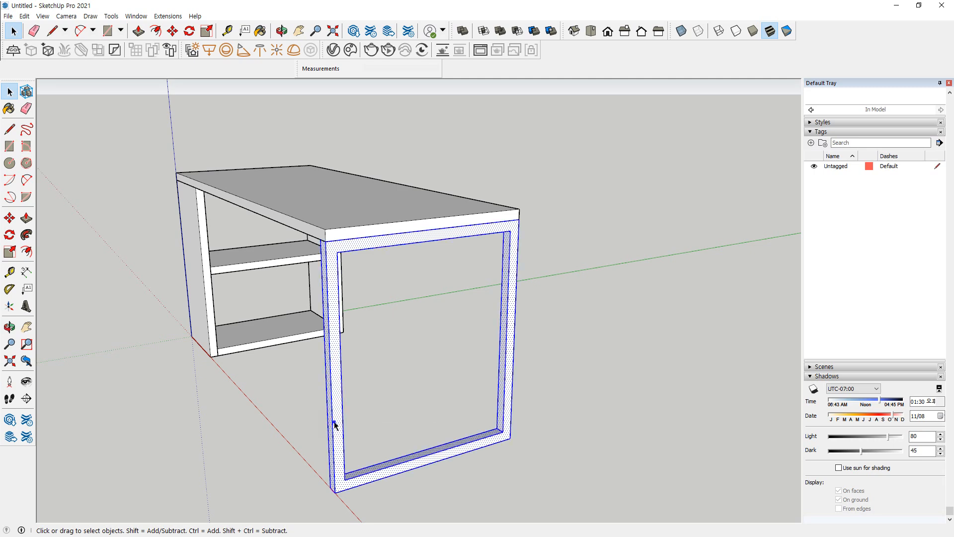
pyautogui.rightClick(333, 422)
pyautogui.click(370, 315)
# Dimension the thickness of the side panel at the origin, placing the dimension on the ground along the red axis
pyautogui.moveTo(291, 343); pyautogui.dragTo(513, 398, button='middle')
pyautogui.click(471, 216)
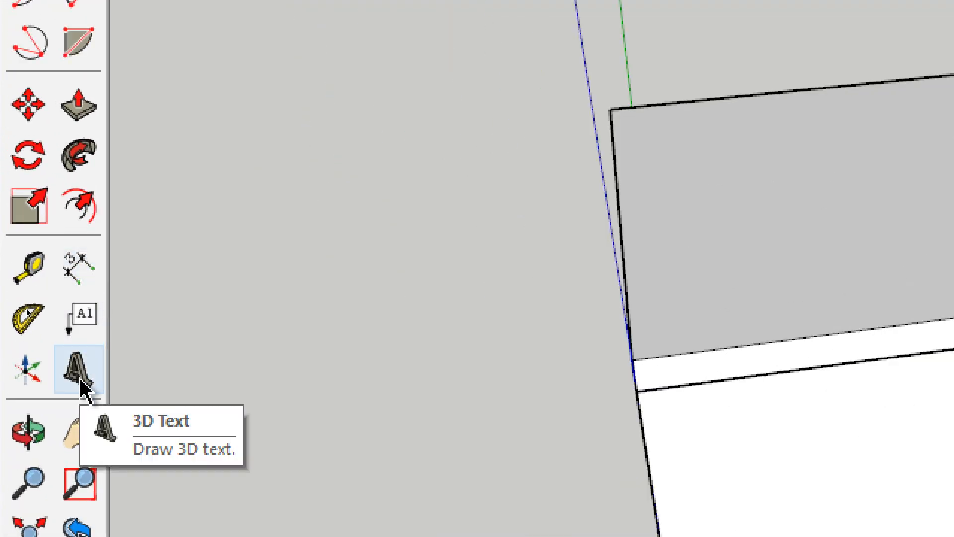
pyautogui.click(78, 282)
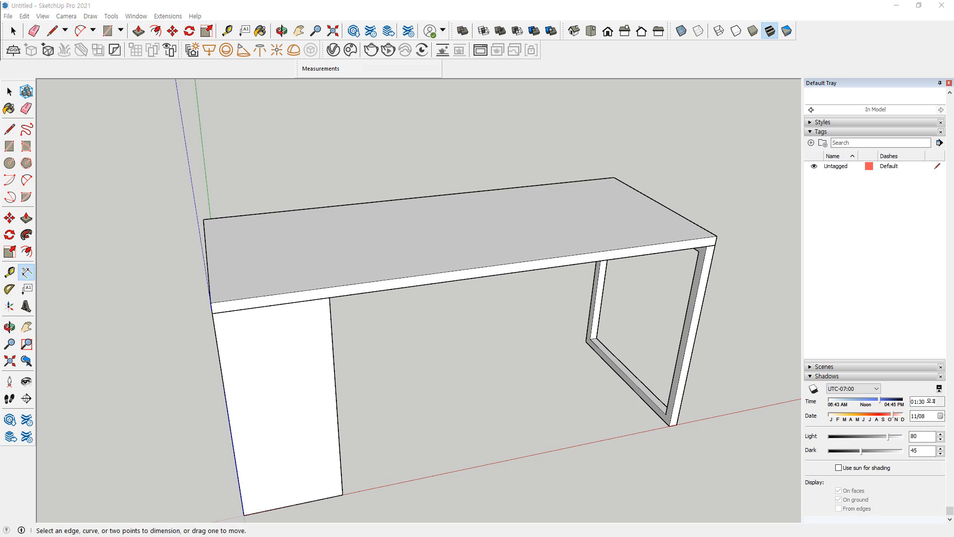
pyautogui.moveTo(173, 271); pyautogui.dragTo(313, 270, button='middle')
pyautogui.scroll(-2, 298, 271)
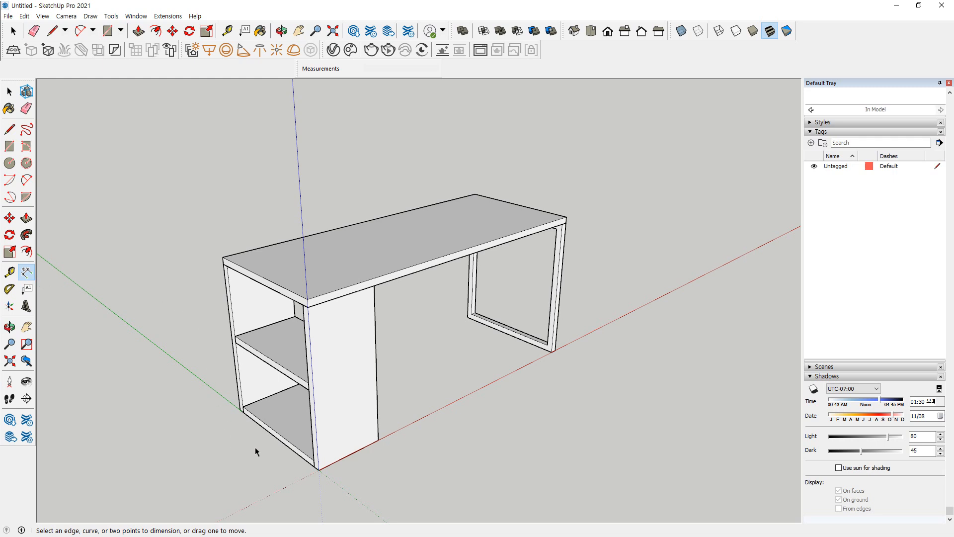
pyautogui.scroll(5, 279, 468)
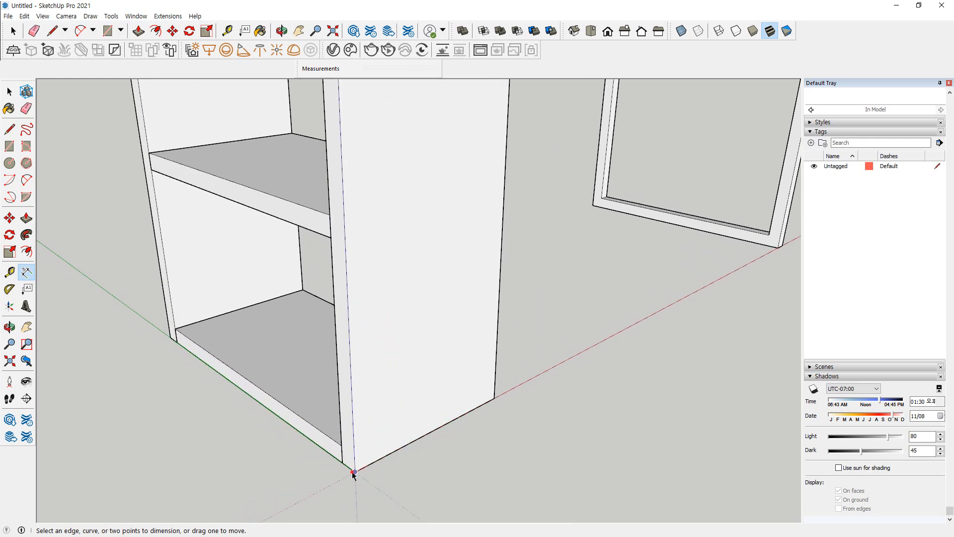
pyautogui.click(353, 472)
pyautogui.click(342, 464)
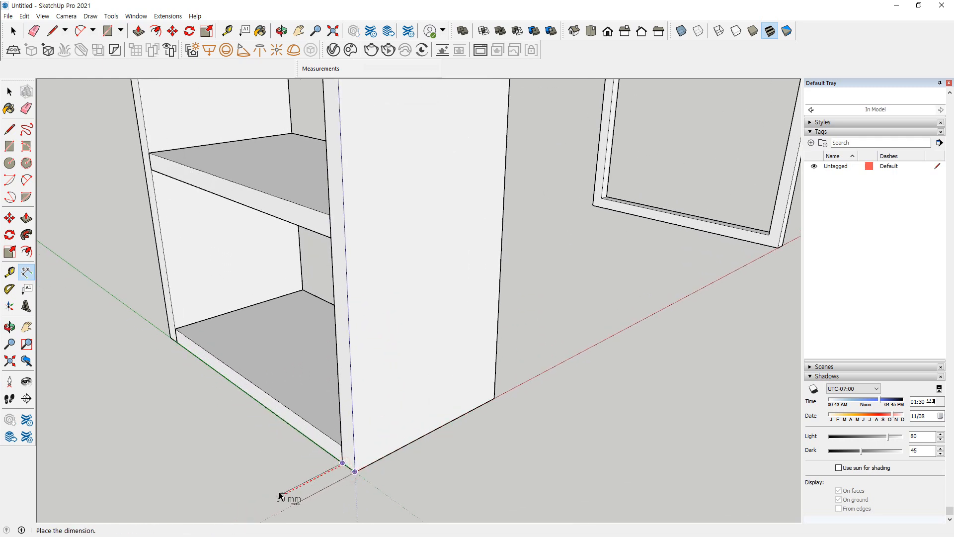
pyautogui.keyDown('shift'); pyautogui.moveTo(283, 489); pyautogui.dragTo(340, 324, button='middle'); pyautogui.keyUp('shift')
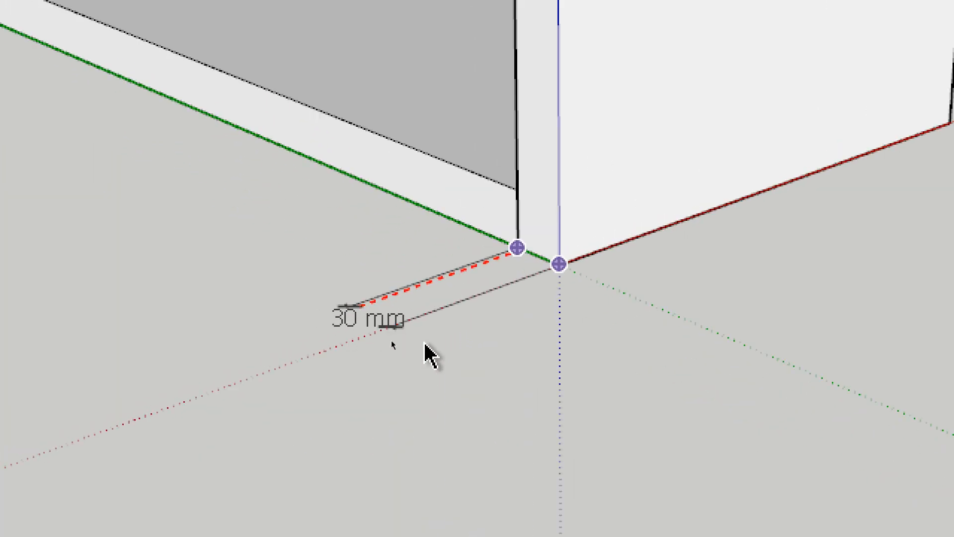
pyautogui.click(330, 329)
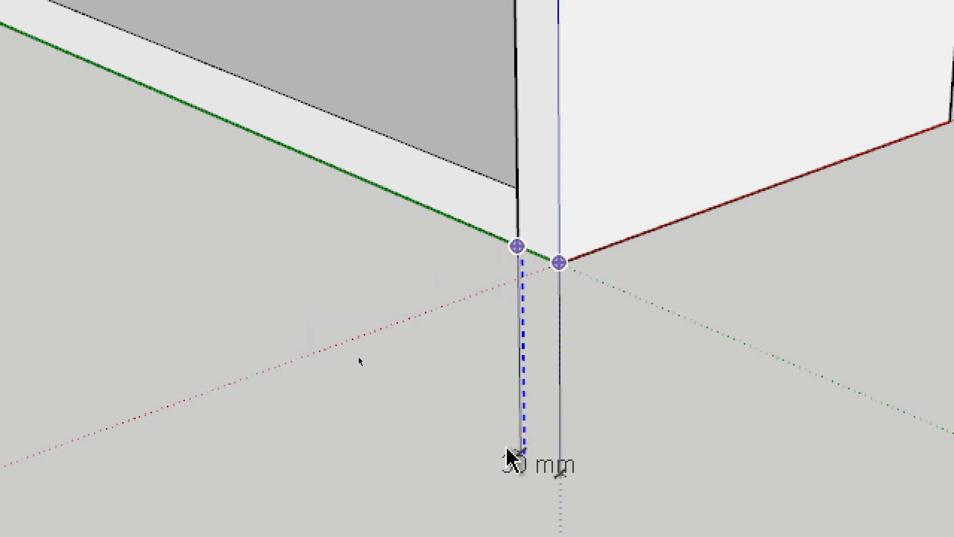
pyautogui.click(213, 380)
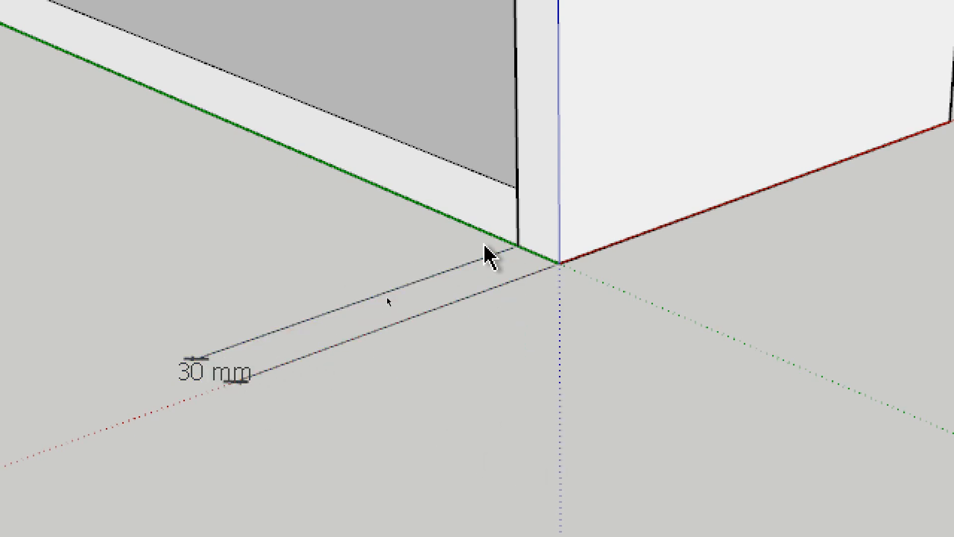
# Dimension the bottom board's length between the side panels and the far side panel's thickness, in line with the first dimension
pyautogui.press('m')
pyautogui.press('space')
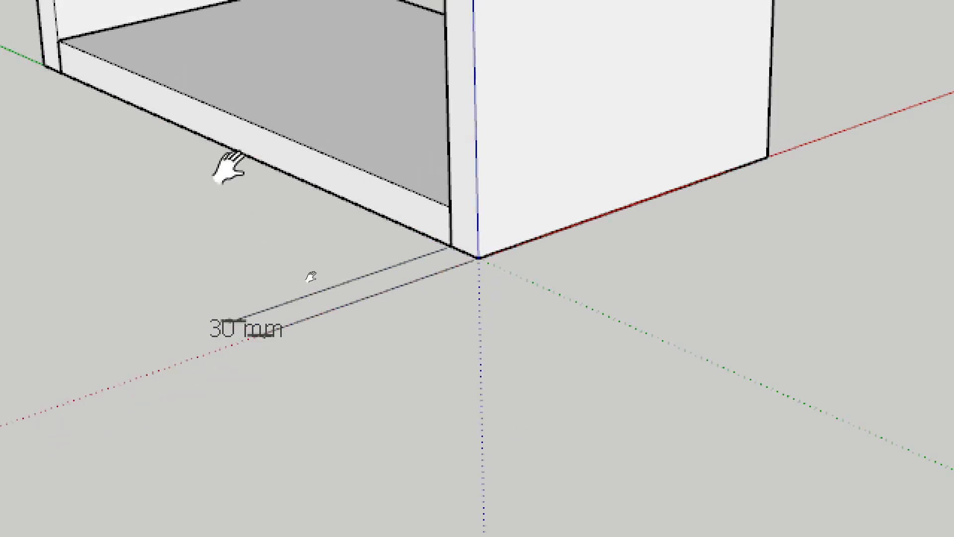
pyautogui.click(175, 124)
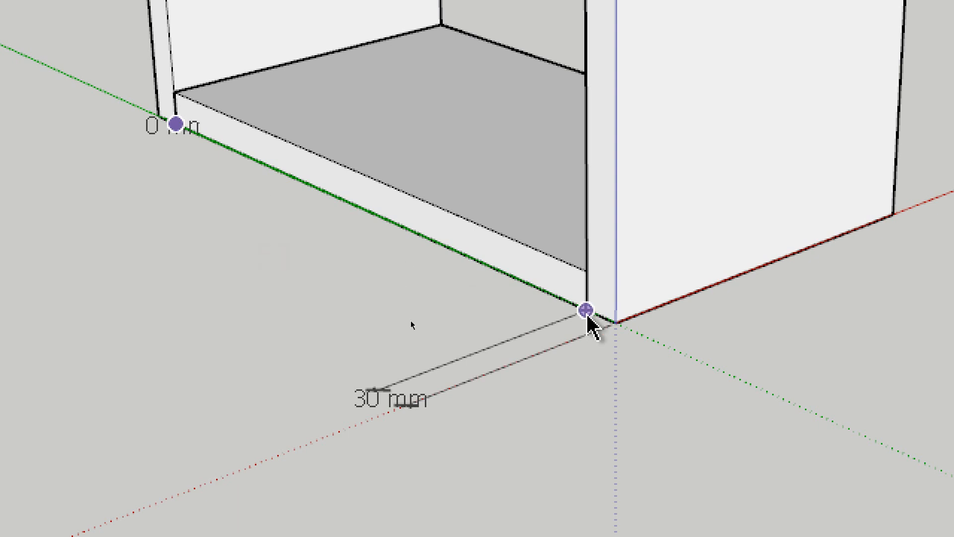
pyautogui.click(586, 310)
pyautogui.click(386, 387)
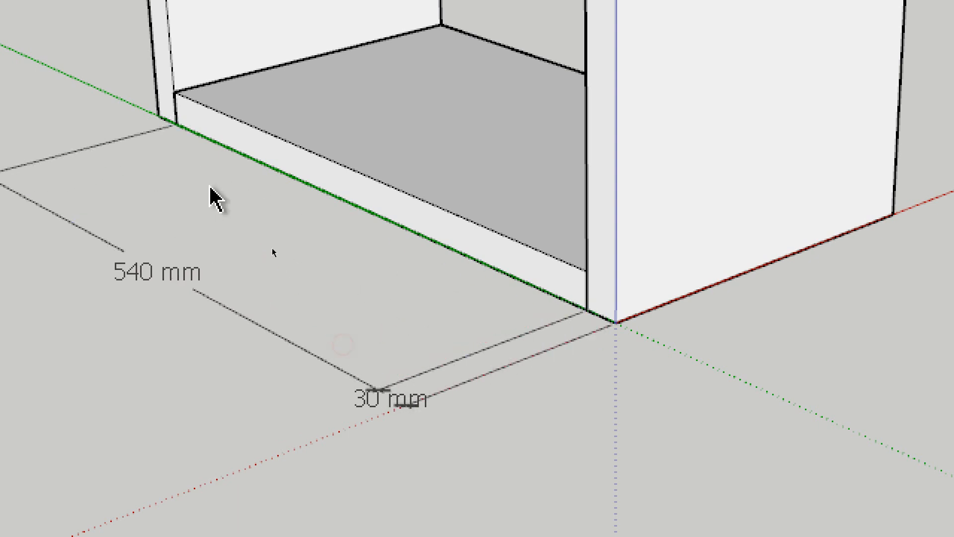
pyautogui.click(174, 122)
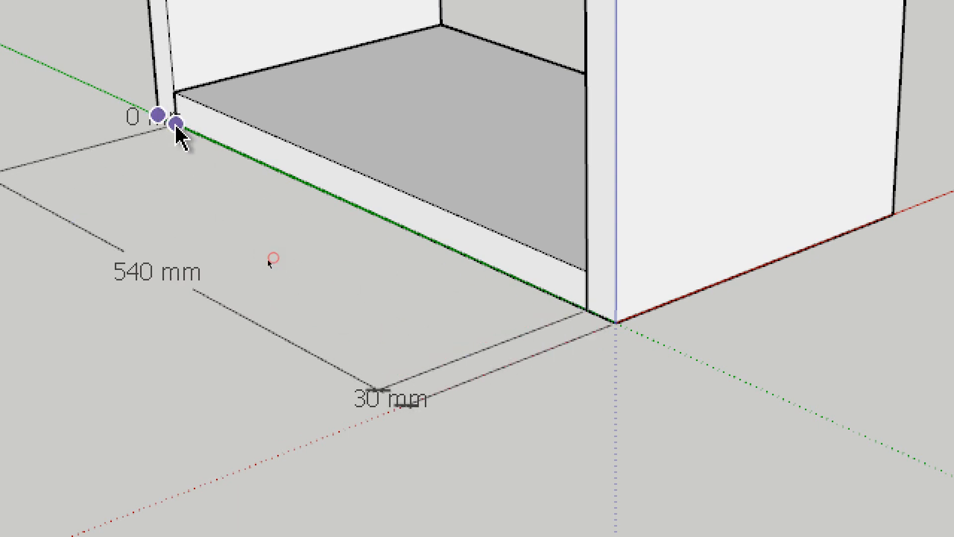
pyautogui.click(158, 115)
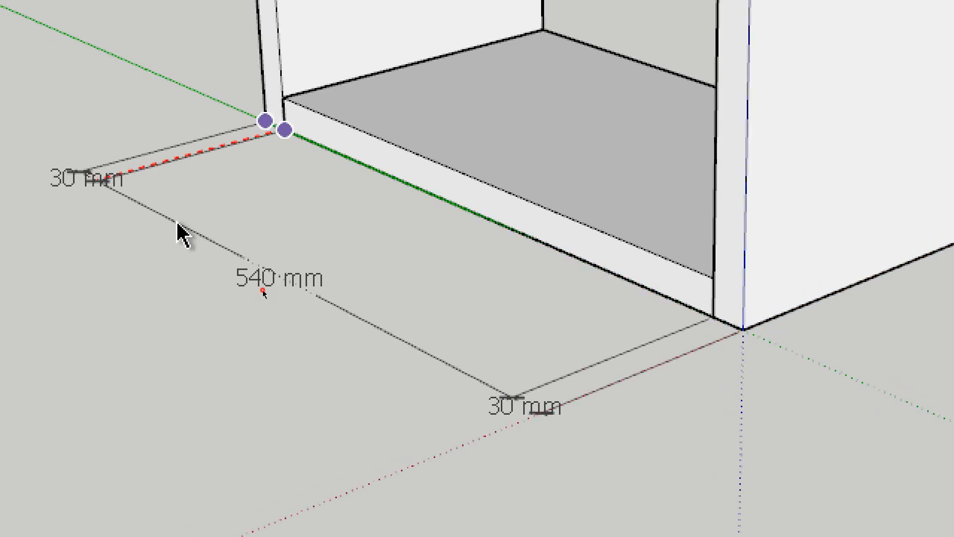
pyautogui.click(177, 225)
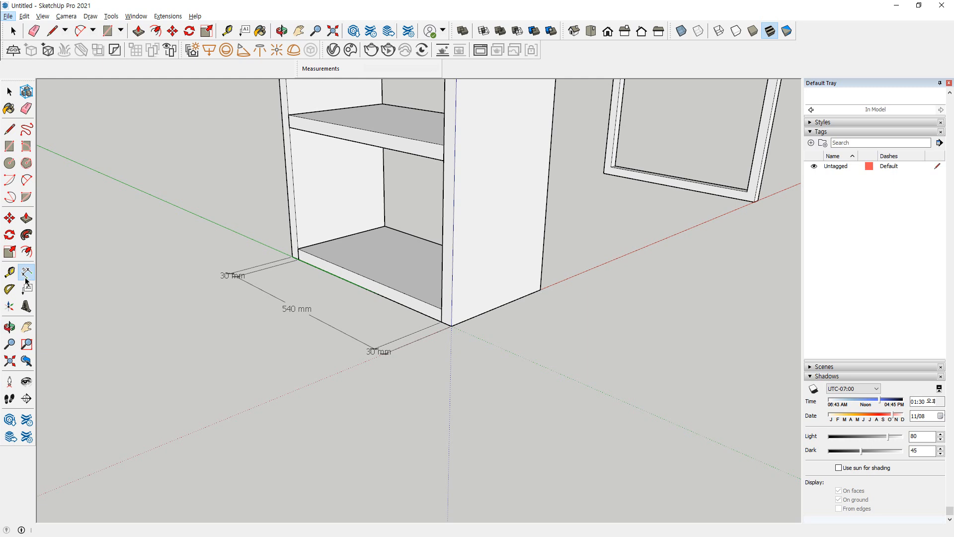
# Dimension the depth of the side panel along its base on the red axis
pyautogui.click(540, 290)
pyautogui.click(452, 331)
pyautogui.click(521, 338)
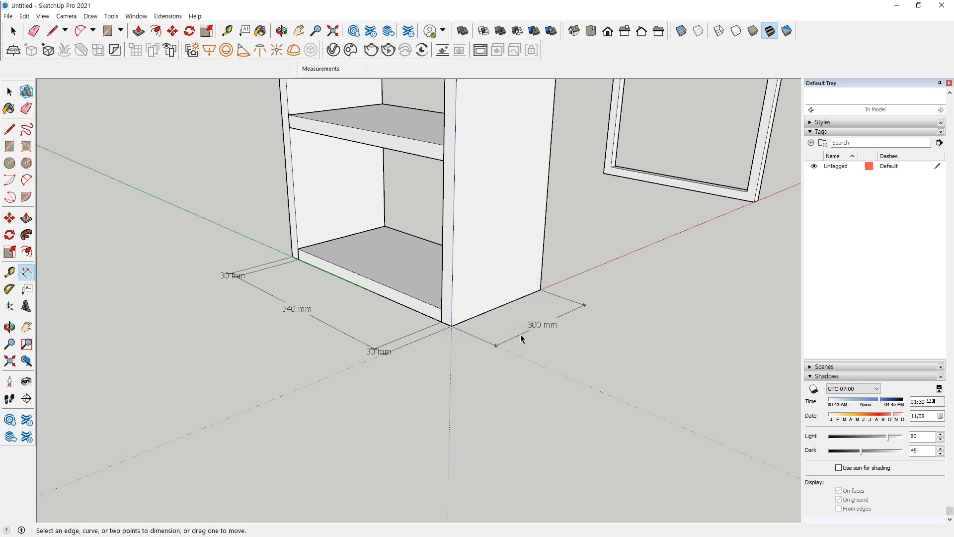
# Dimension the end frame's thickness at the foot of its leg on the red axis
pyautogui.moveTo(721, 228); pyautogui.dragTo(184, 307, button='middle')
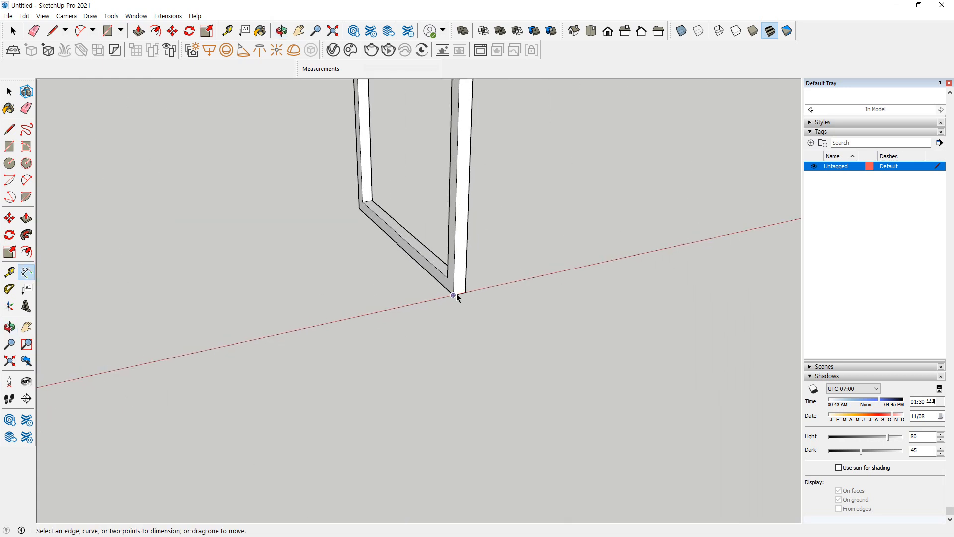
pyautogui.click(454, 294)
pyautogui.click(465, 292)
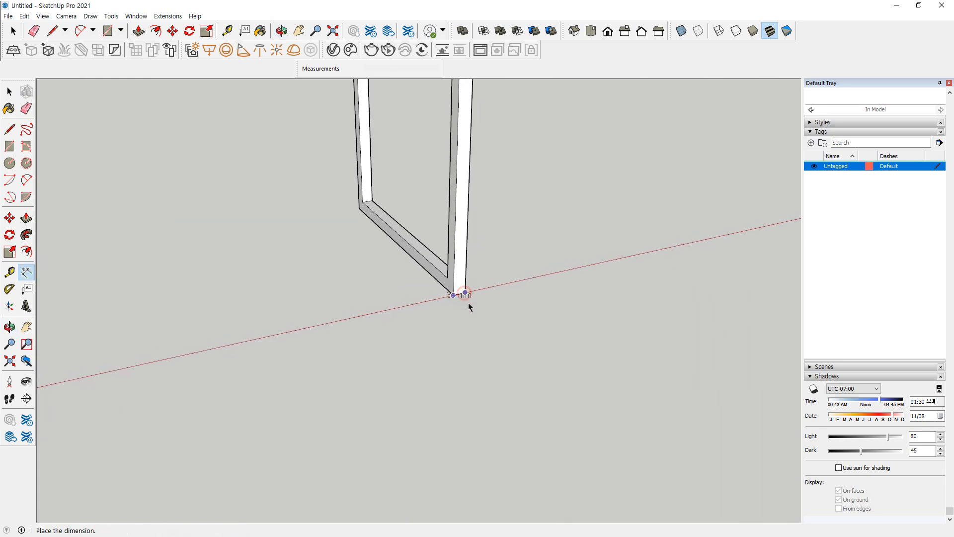
pyautogui.click(489, 341)
# Dimension the end frame's height and, above it, the desktop's thickness at the same corner
pyautogui.moveTo(490, 178); pyautogui.dragTo(454, 143, button='middle')
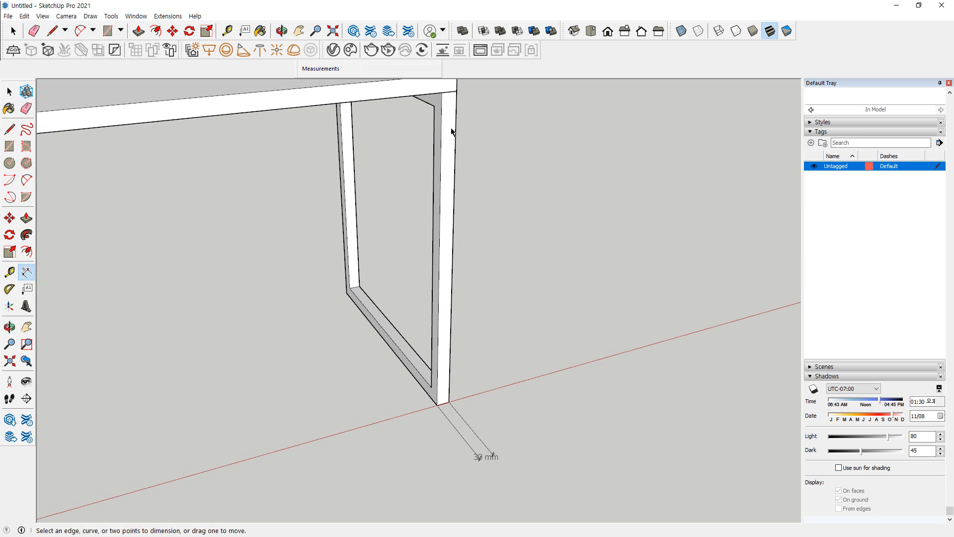
pyautogui.click(456, 91)
pyautogui.click(449, 401)
pyautogui.click(502, 386)
pyautogui.moveTo(470, 318); pyautogui.dragTo(455, 202, button='middle')
pyautogui.click(456, 178)
pyautogui.click(456, 195)
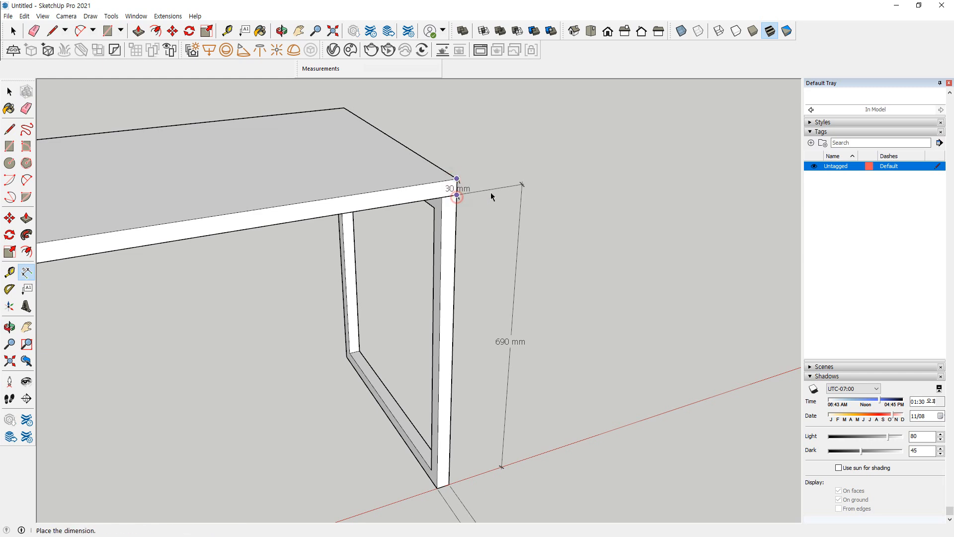
pyautogui.click(520, 202)
# Dimension the desktop's short edge above the end frame, placing the dimension outside the desk
pyautogui.scroll(-2, 418, 259)
pyautogui.scroll(2, 413, 164)
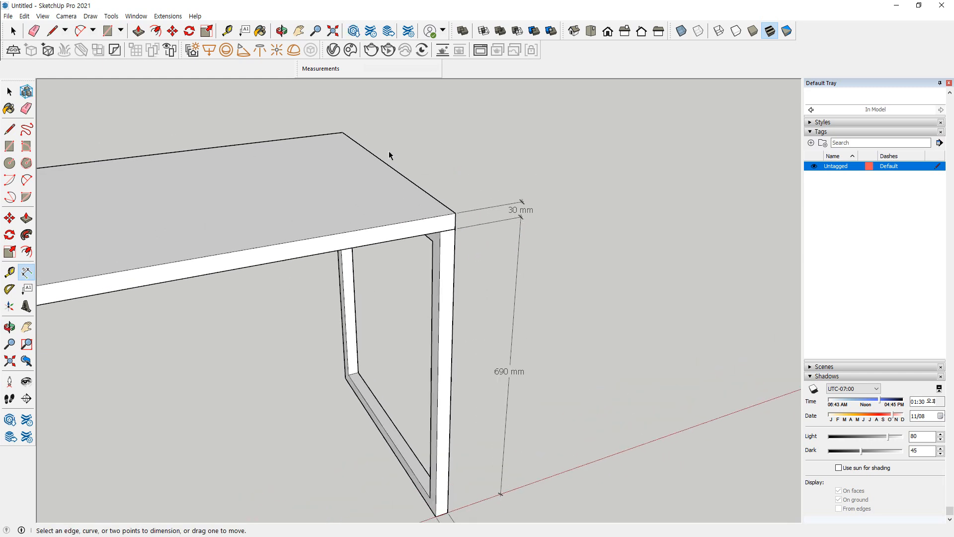
pyautogui.click(344, 132)
pyautogui.click(456, 213)
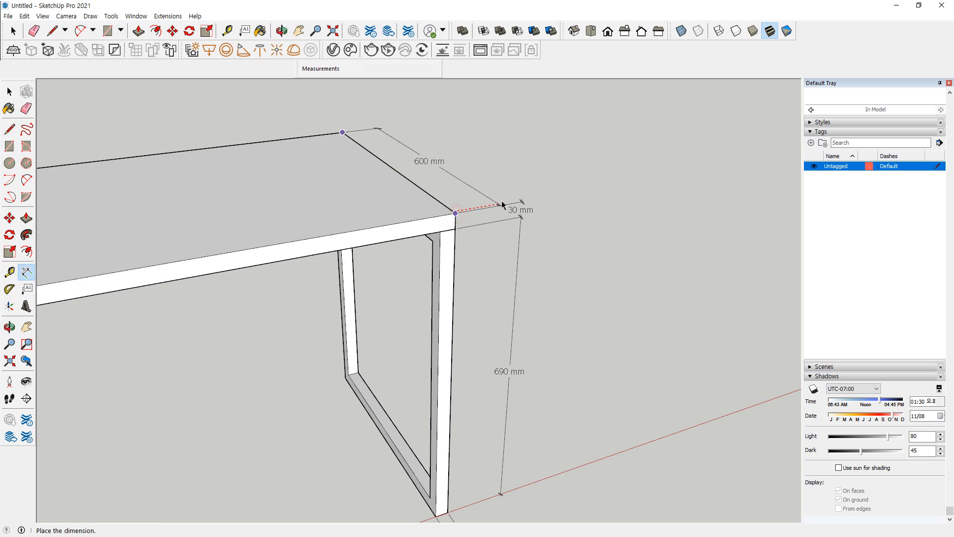
pyautogui.click(517, 206)
# Dimension the desktop's long rear edge from corner to corner, placing the dimension behind the desk
pyautogui.scroll(2, 273, 170)
pyautogui.keyDown('shift'); pyautogui.moveTo(273, 170); pyautogui.dragTo(601, 247, button='middle'); pyautogui.keyUp('shift')
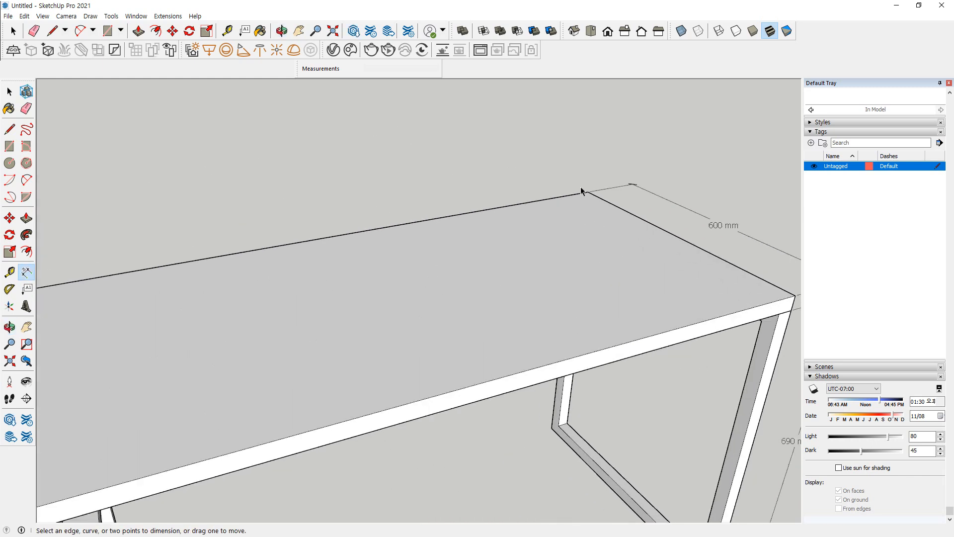
pyautogui.click(587, 193)
pyautogui.scroll(2, 257, 285)
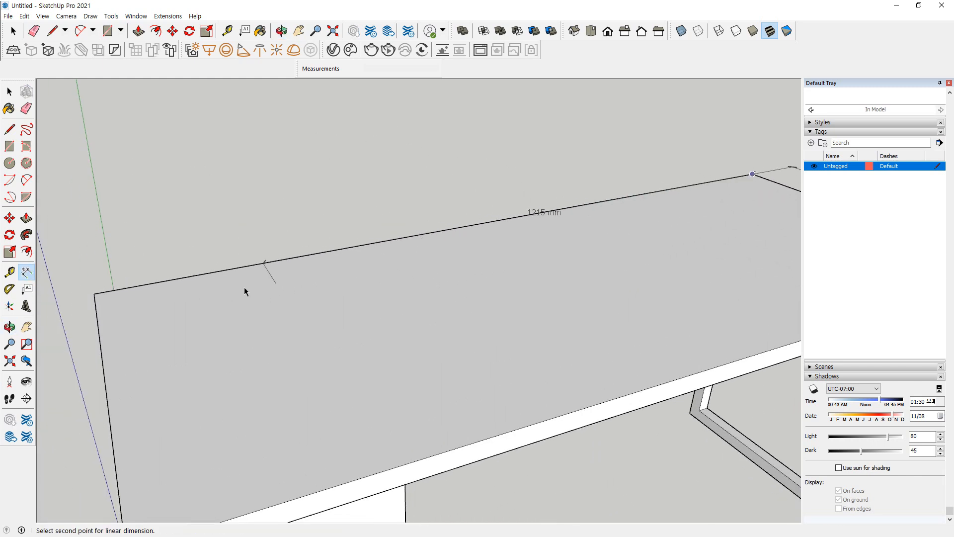
pyautogui.click(94, 294)
pyautogui.click(190, 233)
pyautogui.scroll(-2, 211, 290)
pyautogui.scroll(-3, 211, 291)
pyautogui.moveTo(243, 316); pyautogui.dragTo(302, 373, button='middle')
pyautogui.scroll(-1, 312, 377)
pyautogui.scroll(-1, 366, 379)
pyautogui.keyDown('shift'); pyautogui.moveTo(363, 331); pyautogui.dragTo(415, 247, button='middle'); pyautogui.keyUp('shift')
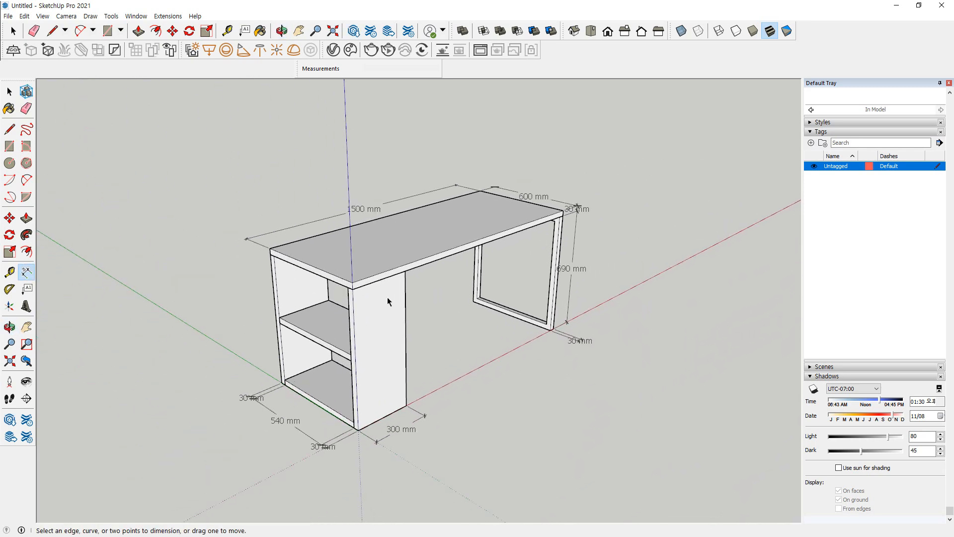
# Attach a leader text label reading "MDF / 우드필름 마감" to the desktop surface, placing the text above the desk
pyautogui.scroll(1, 395, 299)
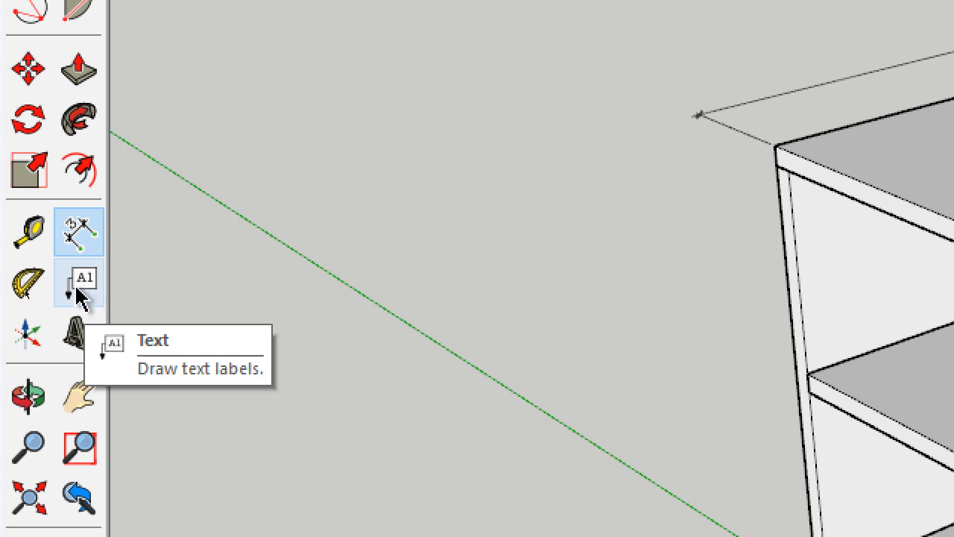
pyautogui.click(80, 293)
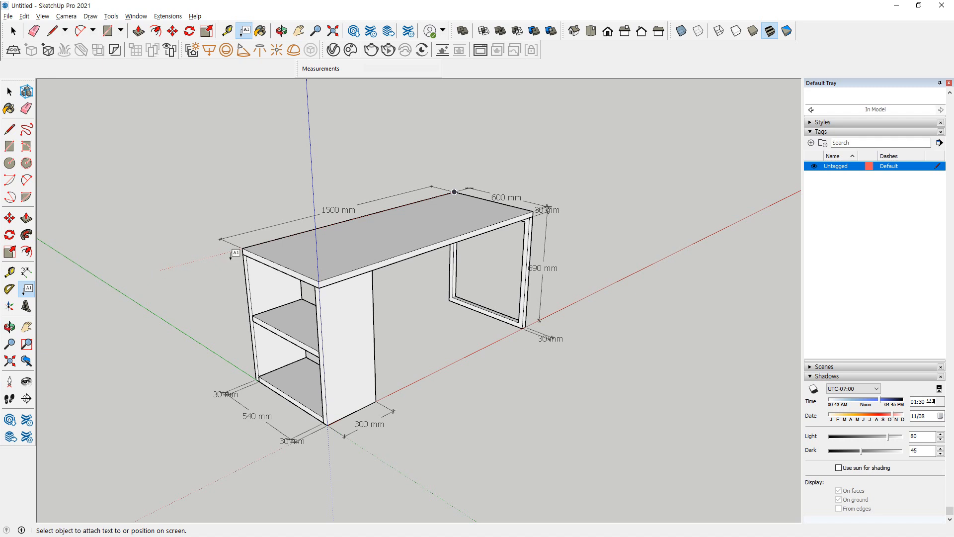
pyautogui.scroll(2, 325, 242)
pyautogui.click(395, 220)
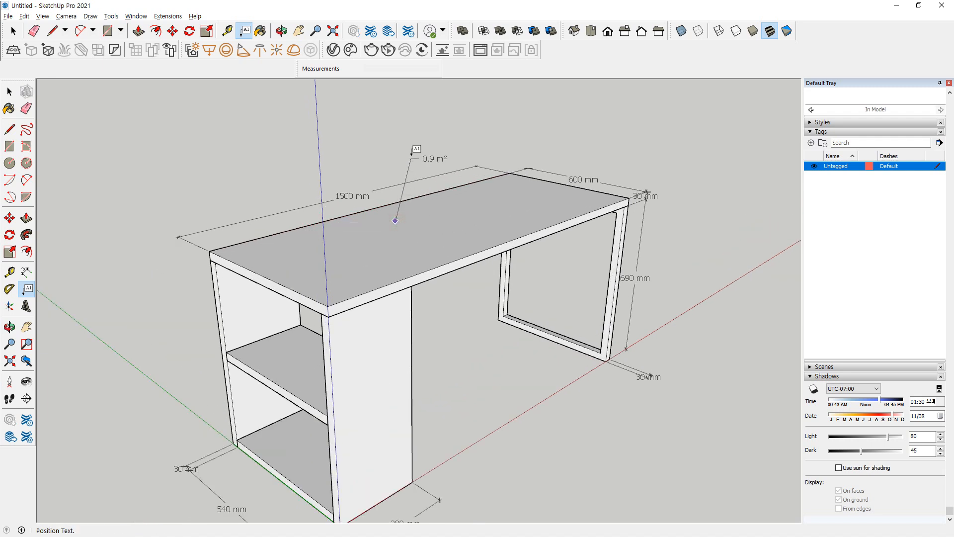
pyautogui.click(413, 152)
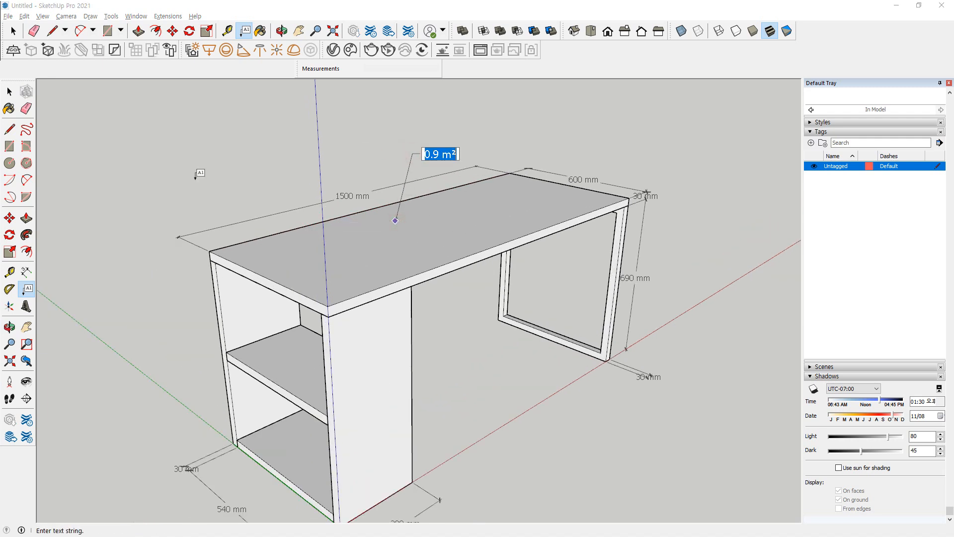
pyautogui.click(441, 154)
pyautogui.write('md')
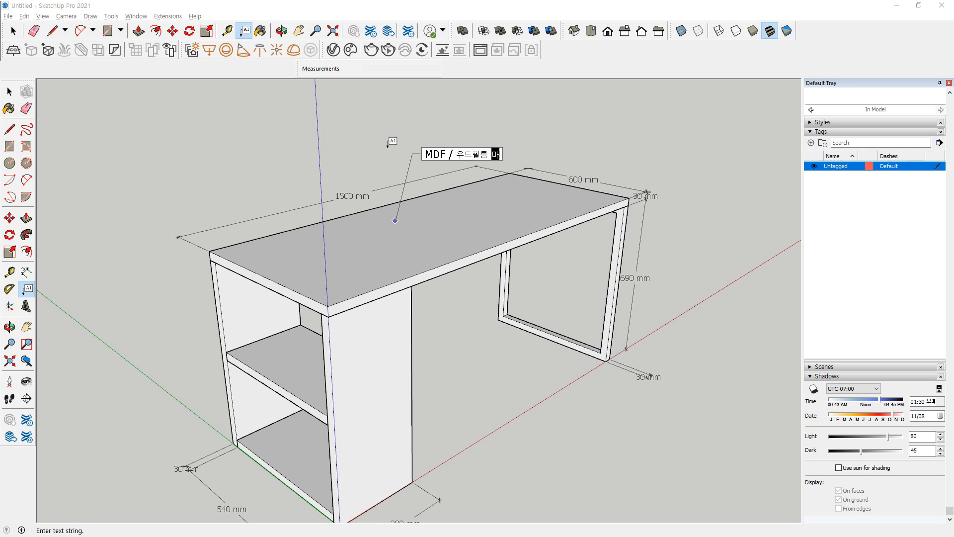
pyautogui.click(292, 149)
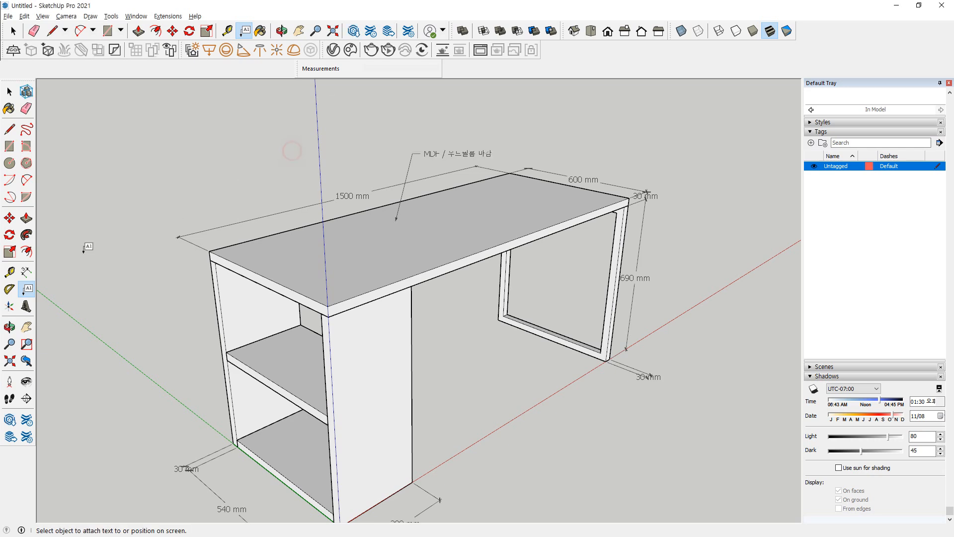
# Place bold 3D text "YMH", 20 mm high and extruded 1 mm, on the side panel's outer face just below the desktop
pyautogui.scroll(1, 474, 204)
pyautogui.scroll(-3, 559, 218)
pyautogui.moveTo(551, 241); pyautogui.dragTo(559, 260, button='middle')
pyautogui.moveTo(404, 264); pyautogui.dragTo(483, 254, button='middle')
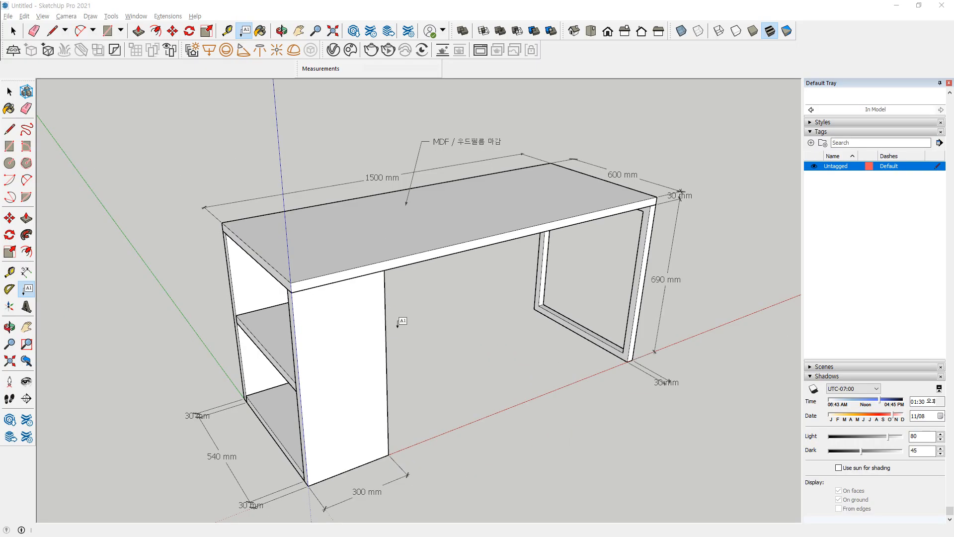
pyautogui.click(29, 306)
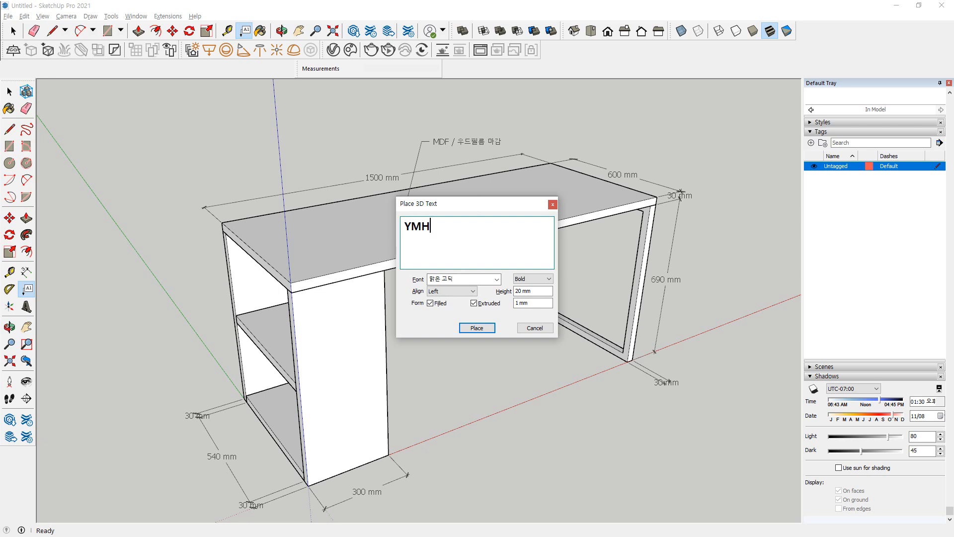
pyautogui.click(477, 328)
pyautogui.scroll(5, 370, 268)
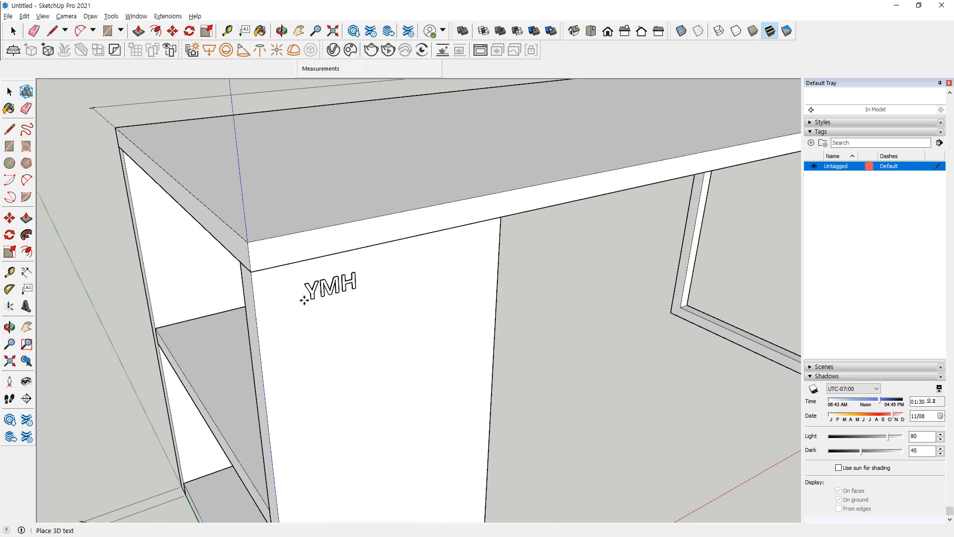
pyautogui.scroll(3, 260, 287)
pyautogui.moveTo(258, 285)
pyautogui.mouseDown(button='middle')
pyautogui.moveTo(318, 293)
pyautogui.moveTo(289, 304)
pyautogui.moveTo(298, 311)
pyautogui.mouseUp(button='middle')
pyautogui.scroll(3, 285, 288)
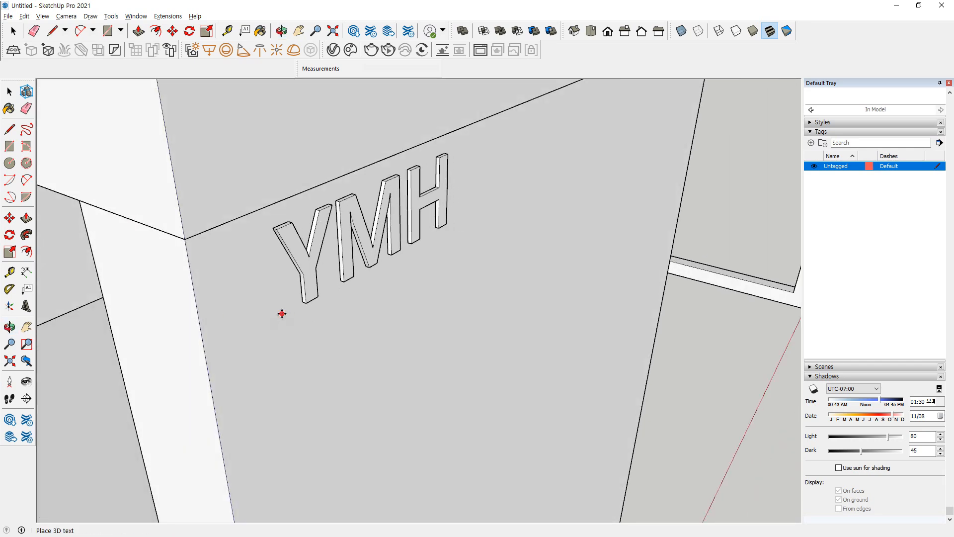
pyautogui.click(280, 314)
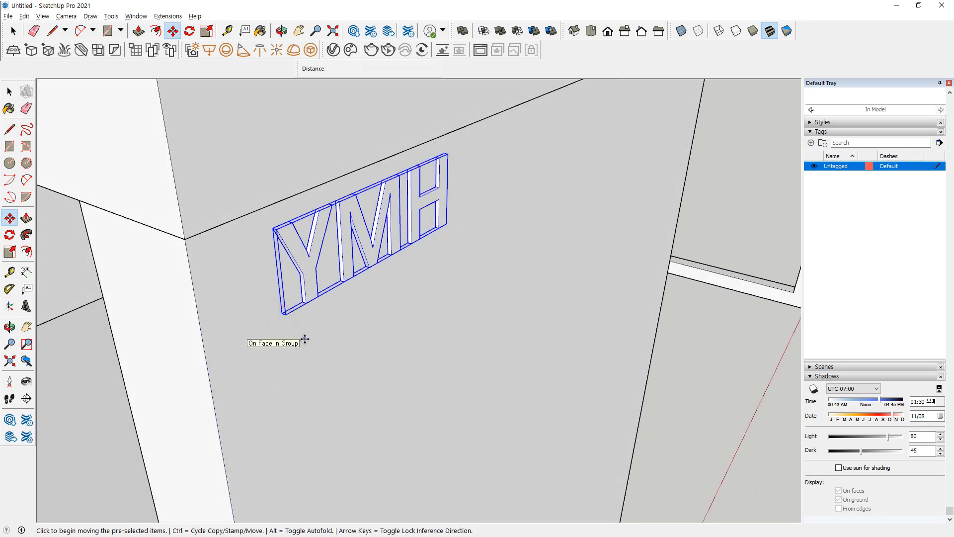
# Draw an upright rectangle 400 mm wide from the origin, locked to the vertical plane along the red axis
pyautogui.scroll(-6, 304, 337)
pyautogui.moveTo(425, 403); pyautogui.dragTo(175, 409, button='middle')
pyautogui.press('r')
pyautogui.click(167, 409)
pyautogui.press('Left')
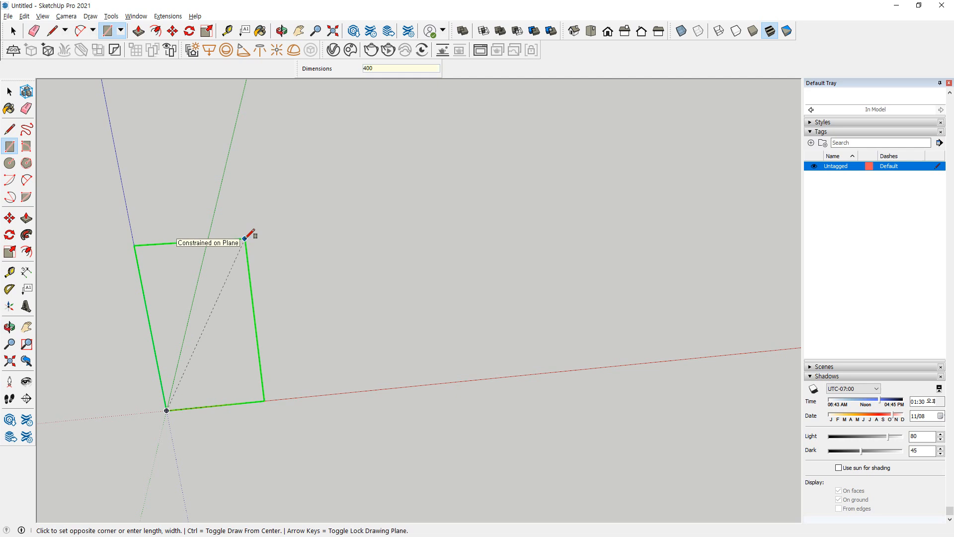
pyautogui.click(245, 239)
# Add a circle from the midpoint of the rectangle's upper edge to its corner, and erase the inner lines to form an arch
pyautogui.press('c')
pyautogui.click(192, 323)
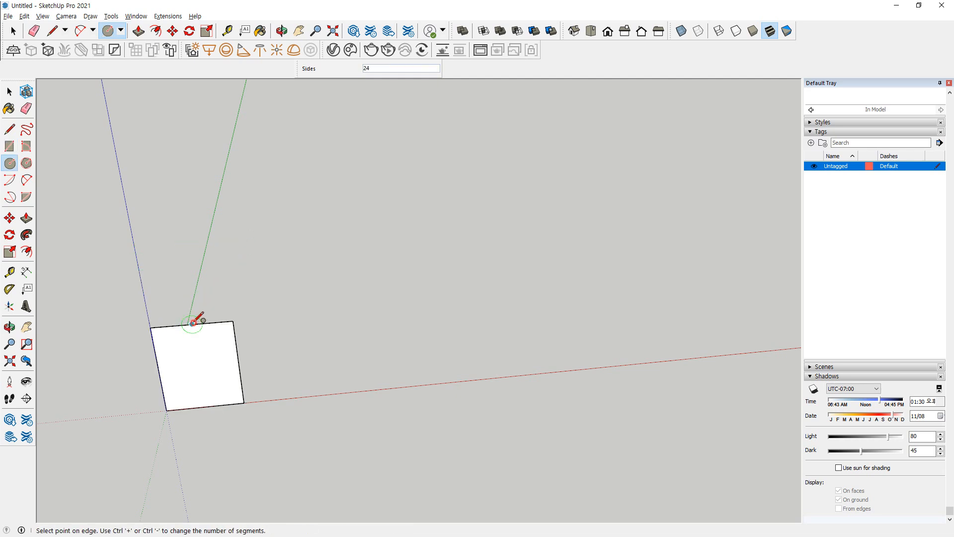
pyautogui.click(233, 321)
pyautogui.press('e')
pyautogui.moveTo(198, 359); pyautogui.dragTo(197, 317)
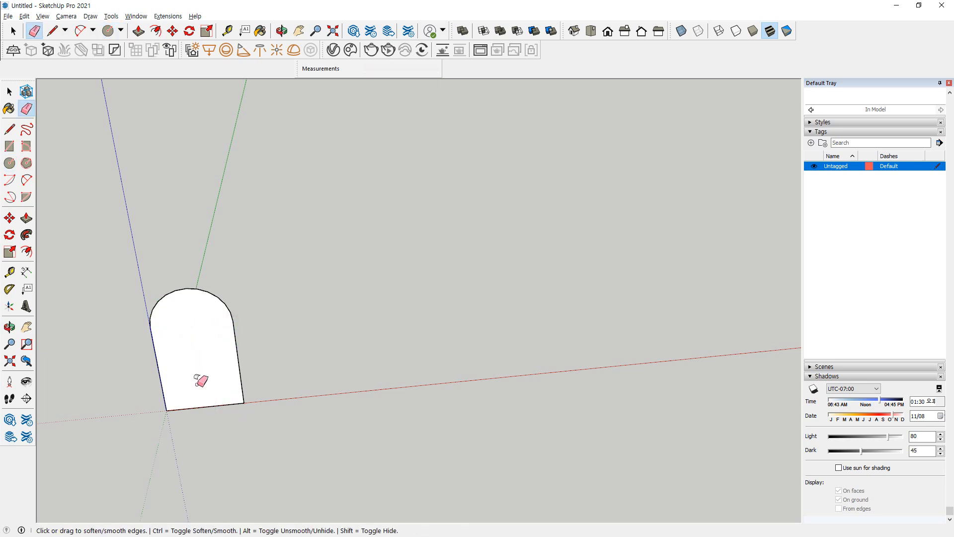
# Offset the arch's sides and curve 50 mm inward and remove the inner area, leaving an arched band
pyautogui.press('space')
pyautogui.click(211, 336)
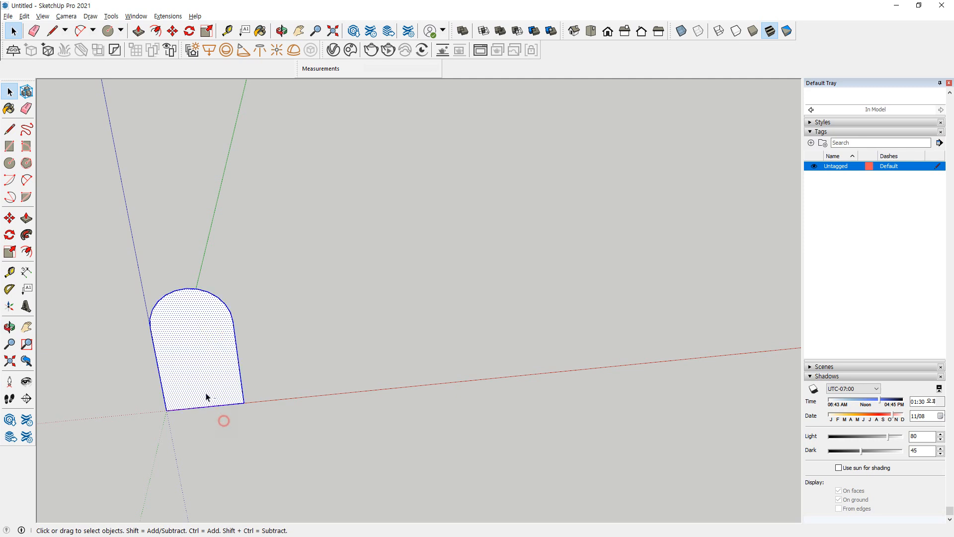
pyautogui.press('f')
pyautogui.click(218, 297)
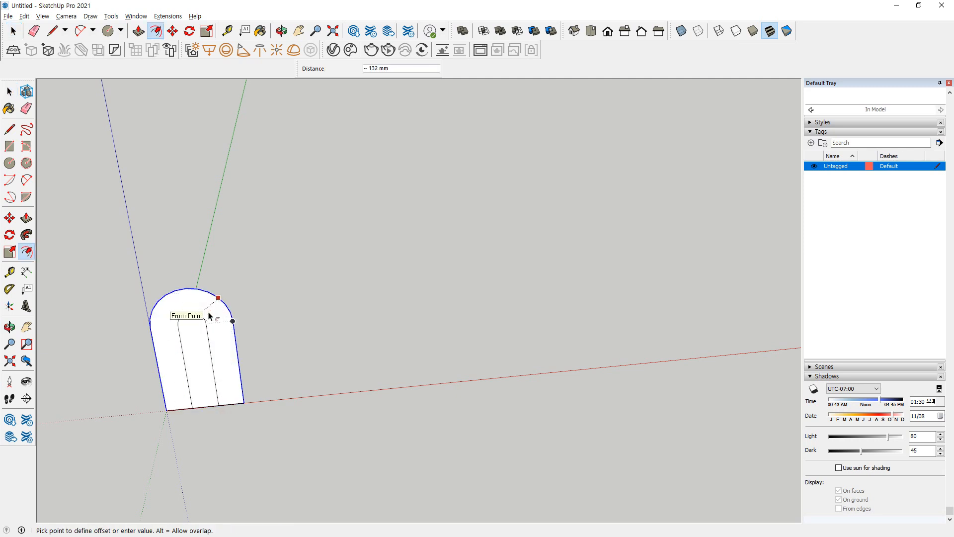
pyautogui.write('50')
pyautogui.press('Return')
pyautogui.moveTo(201, 368)
pyautogui.mouseDown(button='middle')
pyautogui.moveTo(249, 401)
pyautogui.moveTo(204, 400)
pyautogui.mouseUp(button='middle')
pyautogui.press('e')
pyautogui.click(219, 376)
# Extrude the arched band 800 mm with Push/Pull to form a vault
pyautogui.press('ctrl')
pyautogui.press('p')
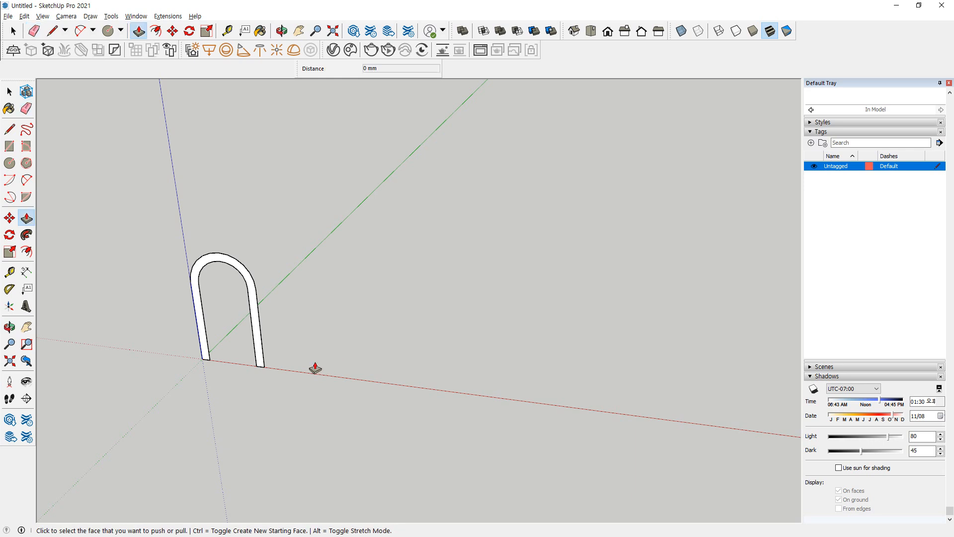
pyautogui.click(255, 362)
pyautogui.write('800')
pyautogui.press('Return')
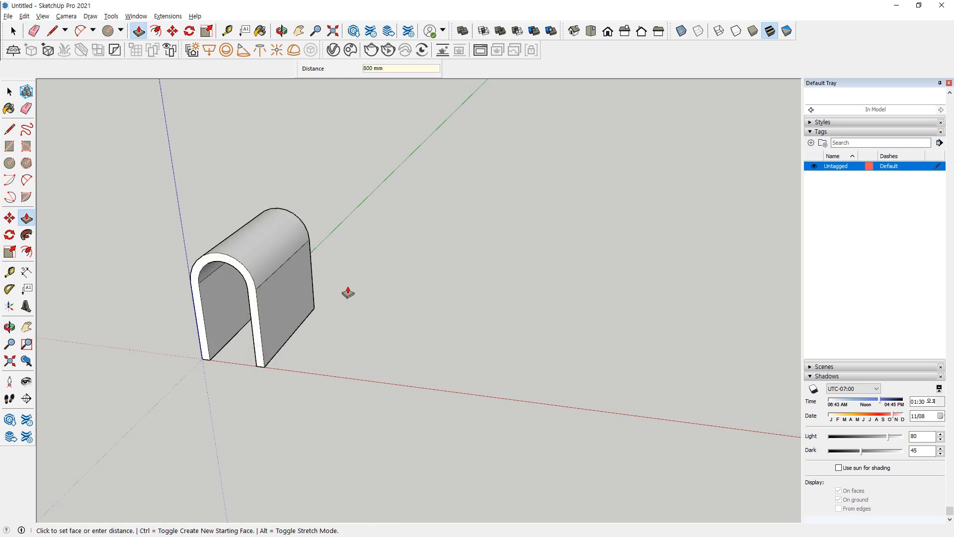
# Select the entire vault and make it a group
pyautogui.press('space')
pyautogui.tripleClick(288, 307)
pyautogui.rightClick(287, 307)
pyautogui.click(320, 393)
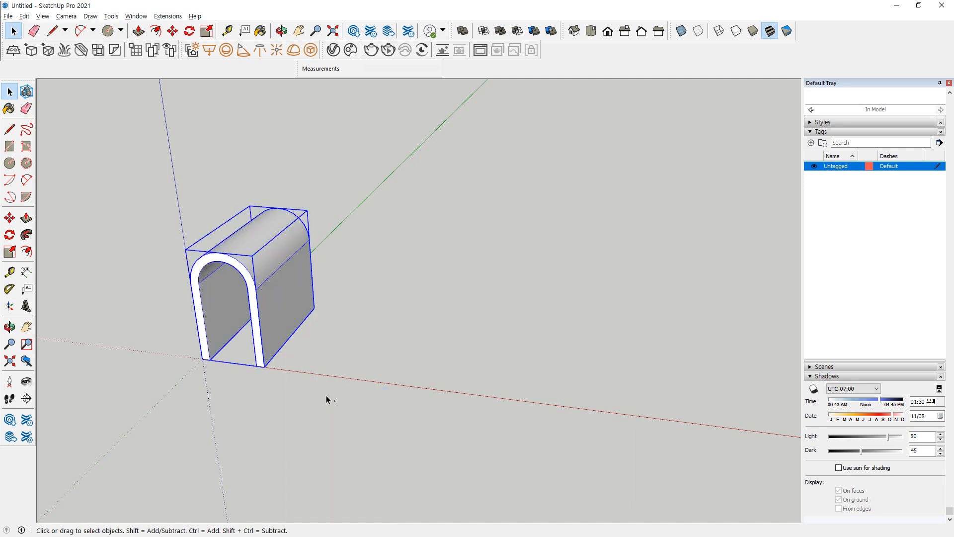
# Try copying the vault group along the red axis, once at about 807 mm and once at about 1061 mm
pyautogui.press('m')
pyautogui.click(260, 367)
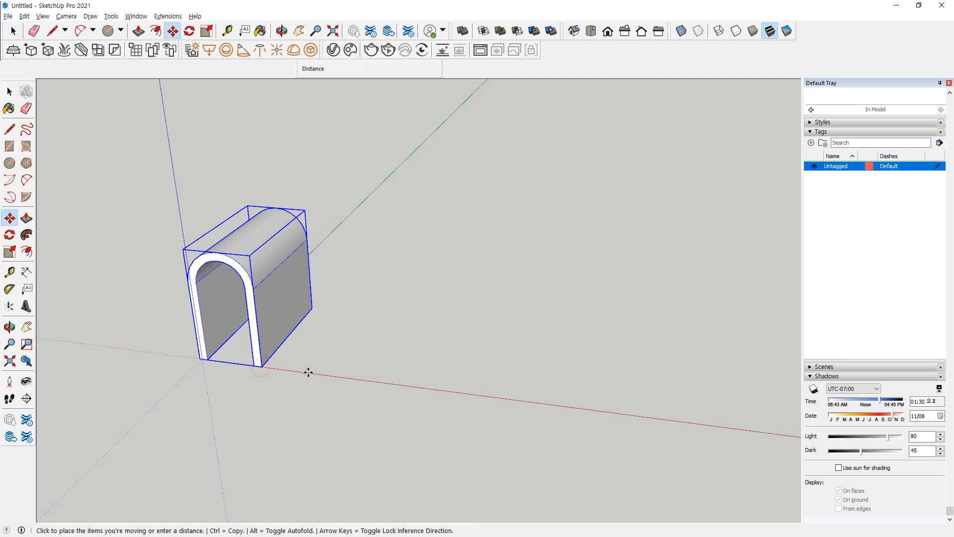
pyautogui.press('ctrl')
pyautogui.click(398, 383)
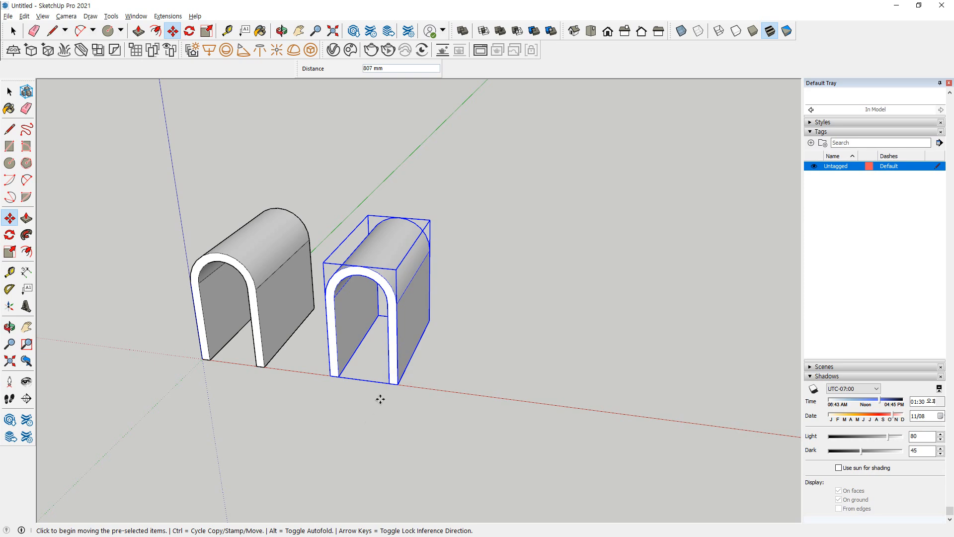
pyautogui.hotkey('ctrl', 'z')
pyautogui.moveTo(267, 367); pyautogui.dragTo(252, 353, button='middle')
pyautogui.press('m')
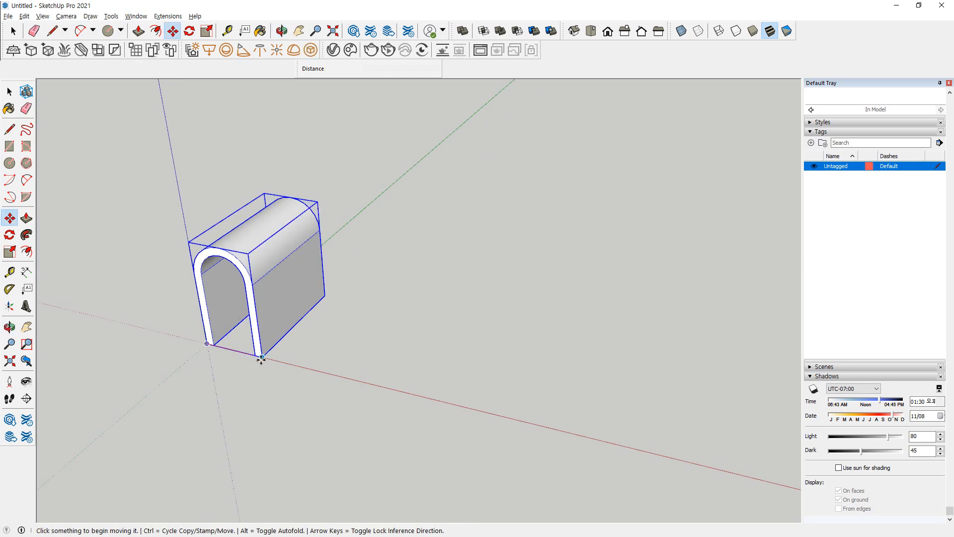
pyautogui.click(262, 357)
pyautogui.press('ctrl')
pyautogui.click(424, 397)
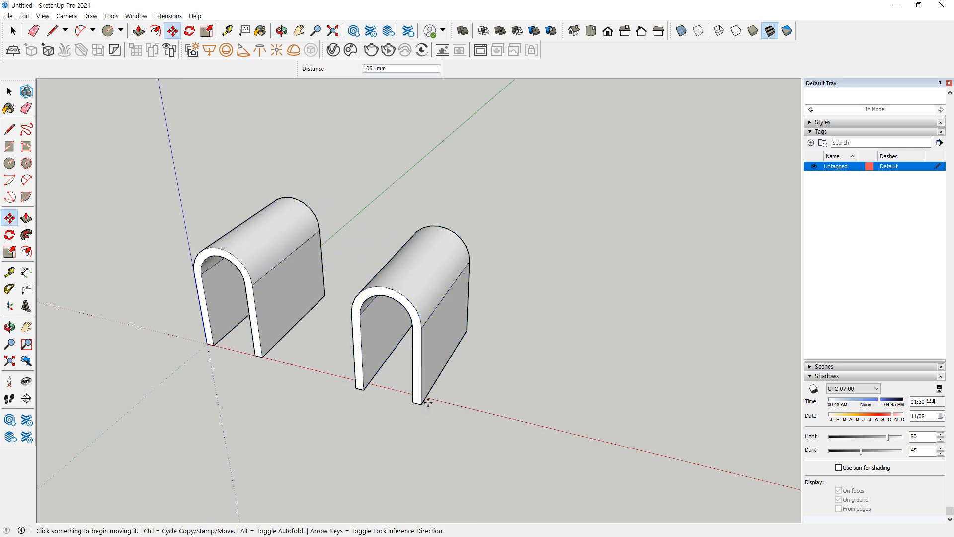
pyautogui.hotkey('ctrl', 'z')
# Copy the vault about 840 mm along the red axis and rotate the copy a quarter turn horizontally about its base corner
pyautogui.click(263, 357)
pyautogui.press('ctrl')
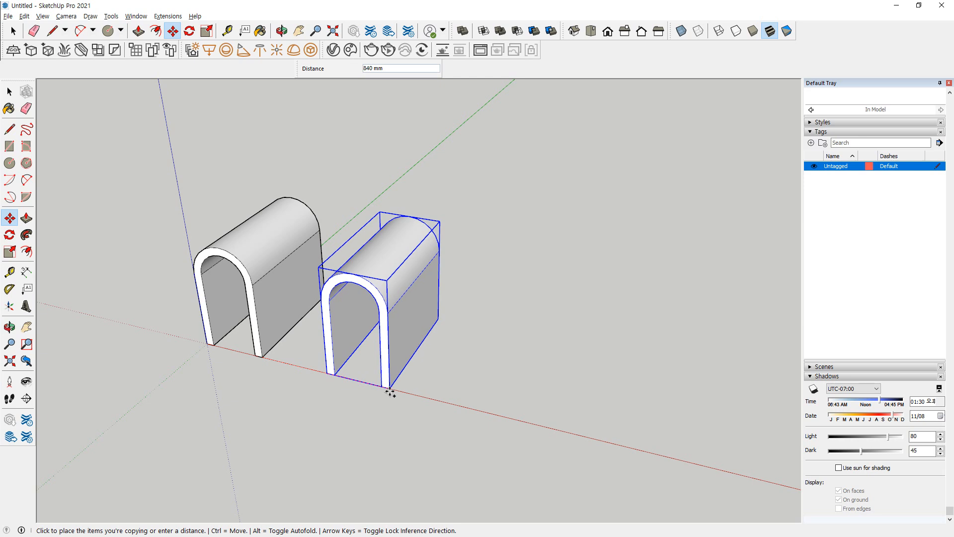
pyautogui.click(390, 388)
pyautogui.press('q')
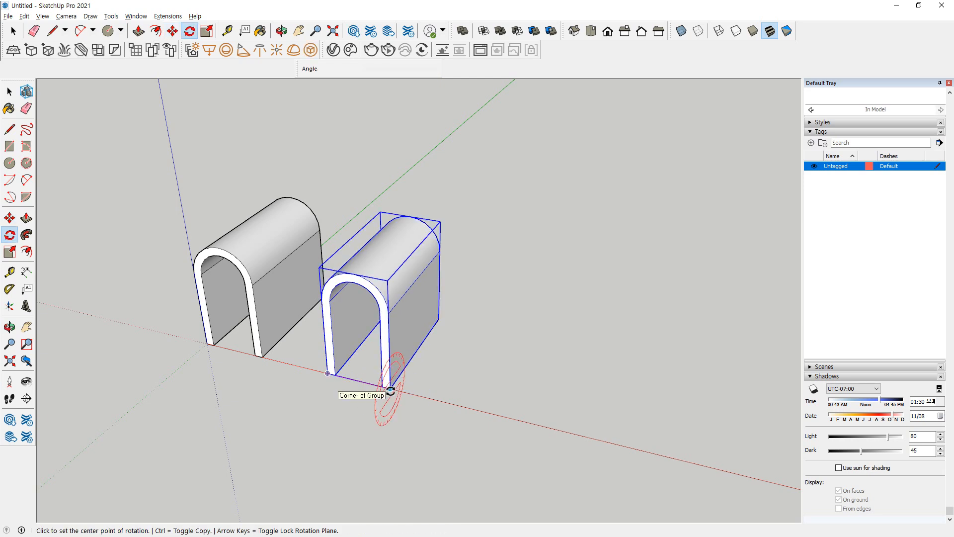
pyautogui.click(390, 388)
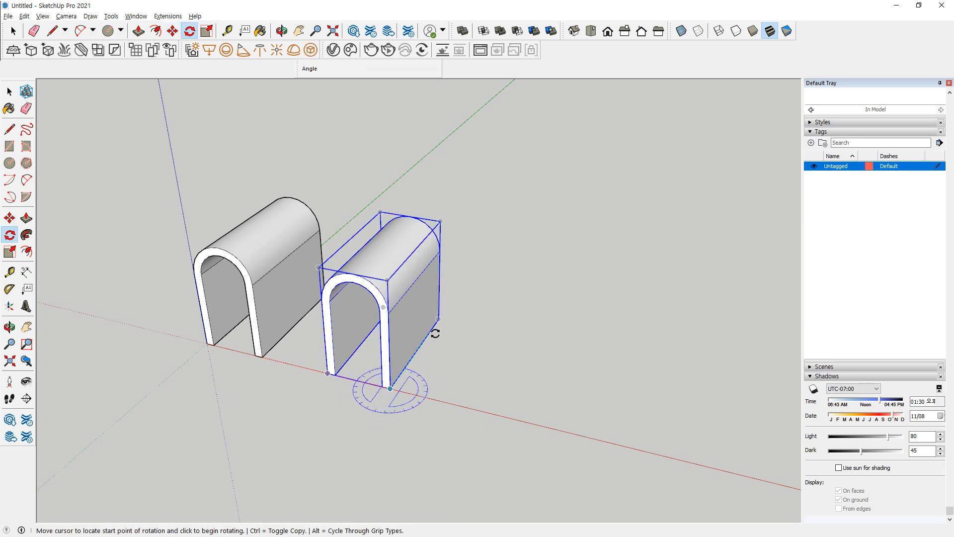
pyautogui.click(435, 334)
pyautogui.click(446, 415)
# Move the rotated vault by the midpoint of its base edge onto the original vault's base so the two intersect
pyautogui.moveTo(446, 415); pyautogui.dragTo(396, 181, button='middle')
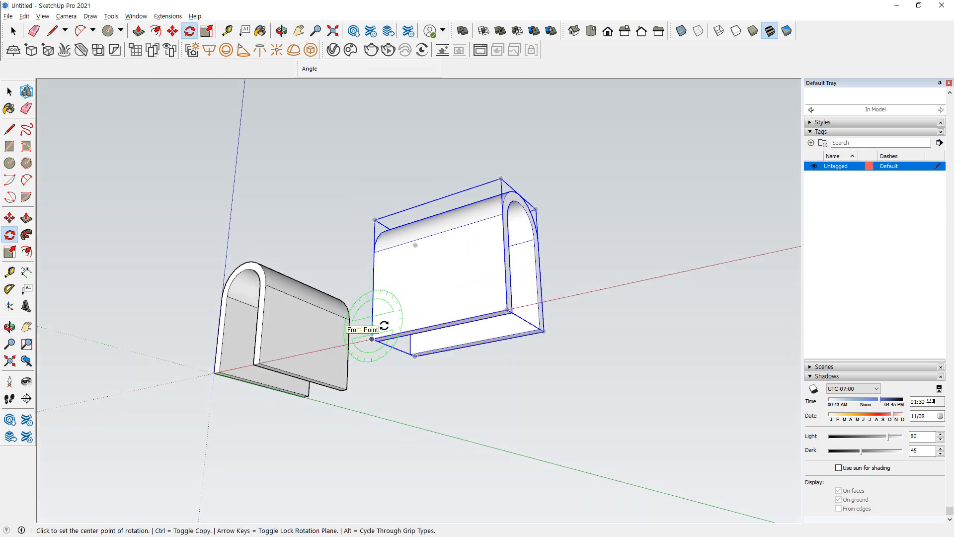
pyautogui.scroll(3, 383, 328)
pyautogui.press('m')
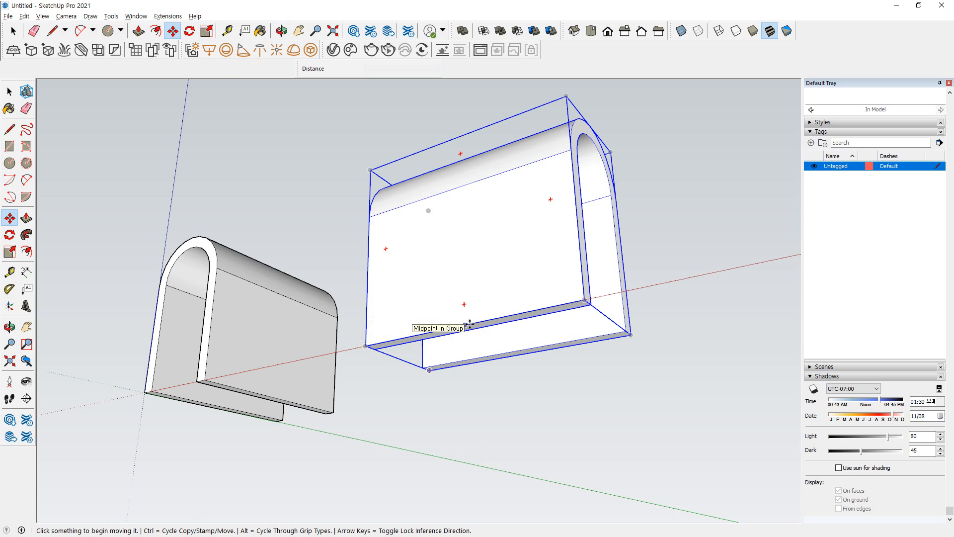
pyautogui.click(469, 324)
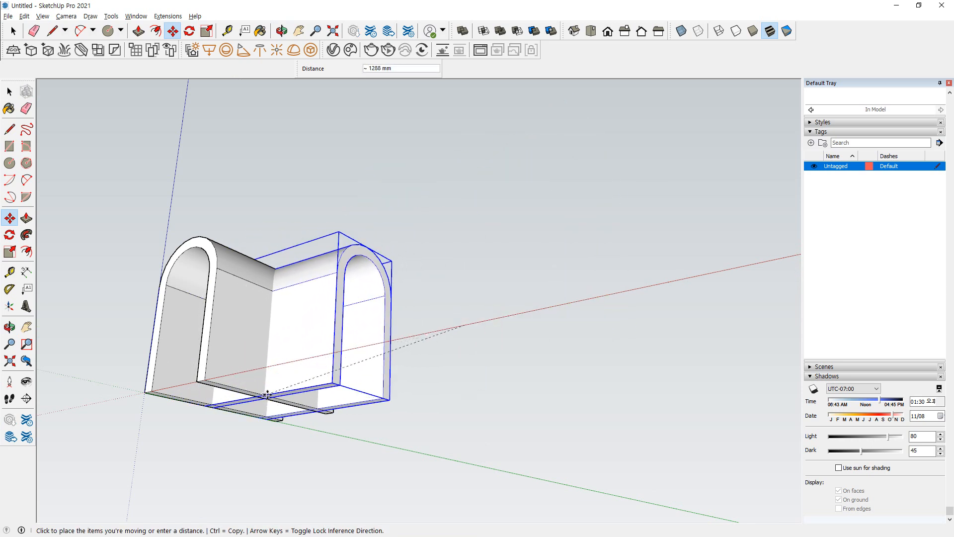
pyautogui.click(277, 410)
# Shift the rotated vault along the red axis and about 144 mm along the green axis so it crosses the first vault
pyautogui.moveTo(277, 410); pyautogui.dragTo(241, 199, button='middle')
pyautogui.scroll(5, 382, 379)
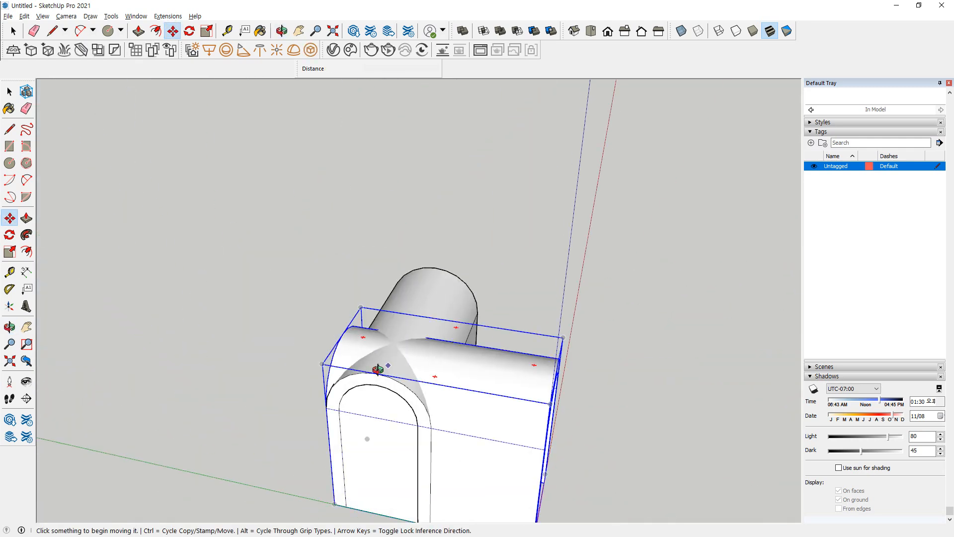
pyautogui.scroll(-5, 349, 275)
pyautogui.moveTo(350, 275); pyautogui.dragTo(317, 338, button='middle')
pyautogui.scroll(5, 348, 328)
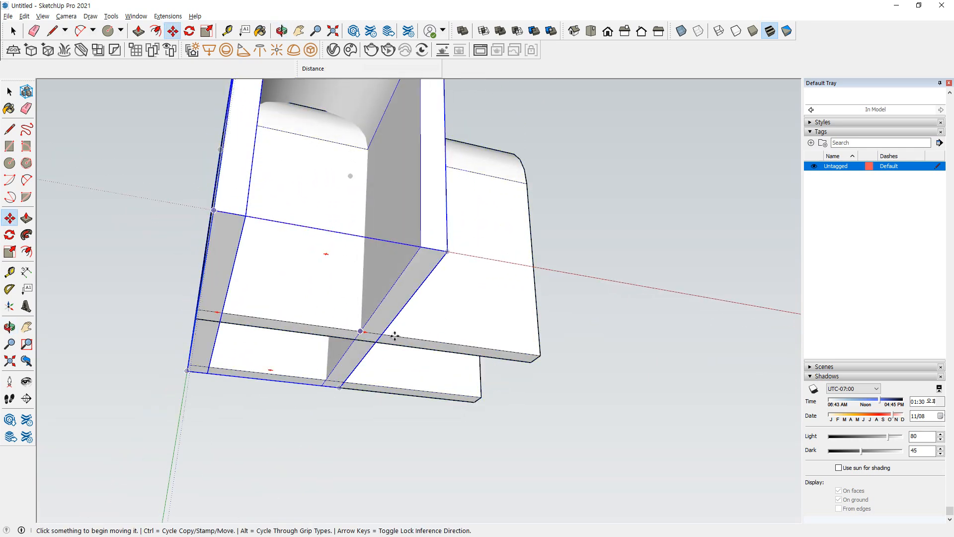
pyautogui.click(539, 356)
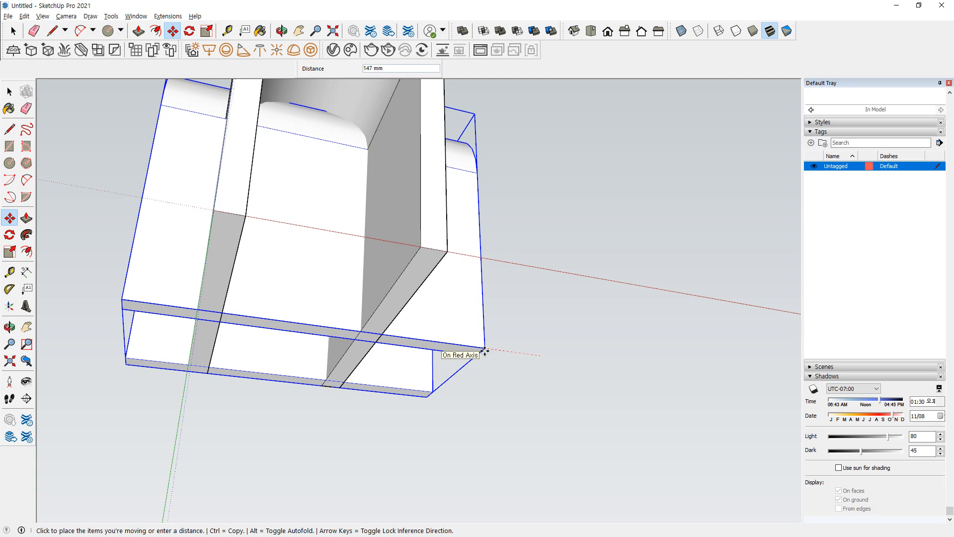
pyautogui.click(454, 347)
pyautogui.click(453, 348)
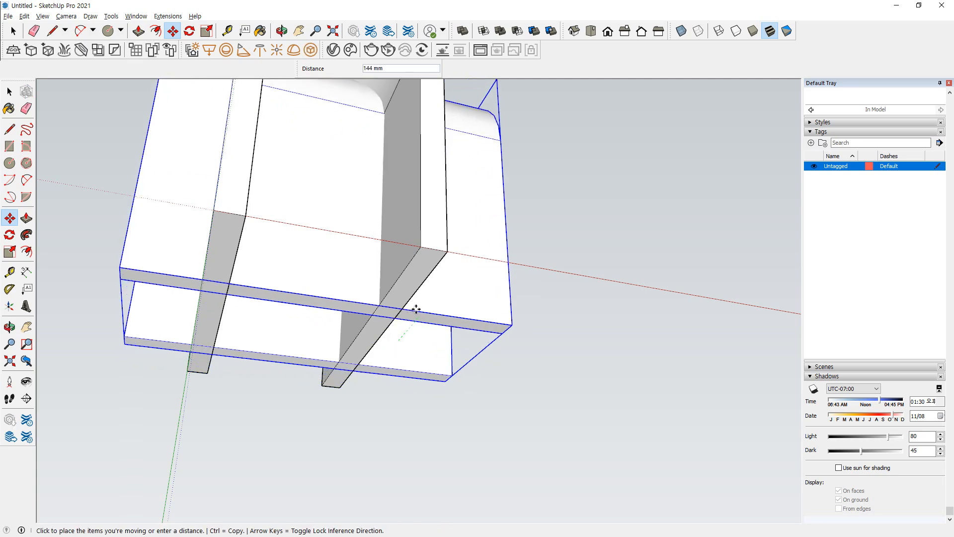
pyautogui.click(418, 305)
pyautogui.moveTo(418, 305); pyautogui.dragTo(326, 336, button='middle')
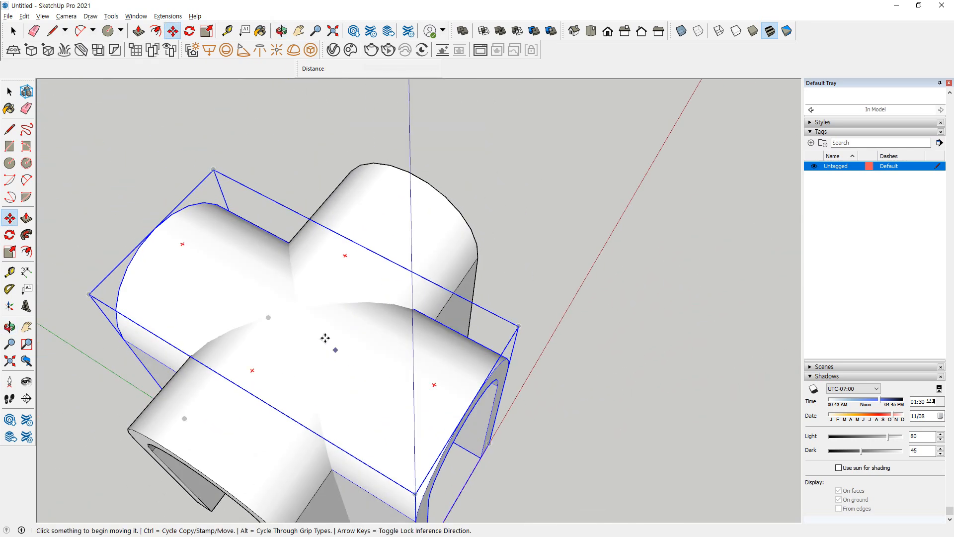
# Move the rotated vault off the first one so the two groups stand apart
pyautogui.click(341, 271)
pyautogui.click(158, 163)
pyautogui.moveTo(158, 163); pyautogui.dragTo(339, 164, button='middle')
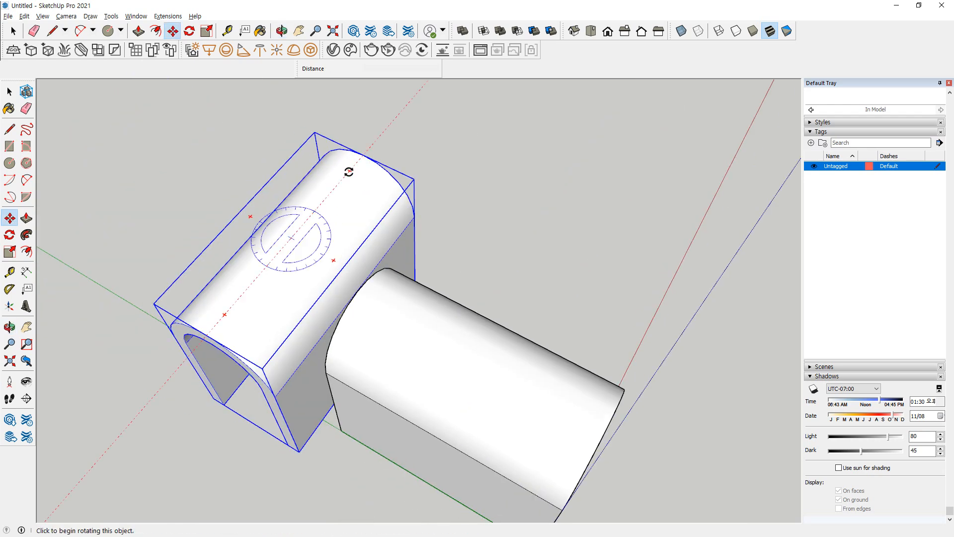
# Move the rotated vault back onto the original vault so the two cross through their middles
pyautogui.click(303, 254)
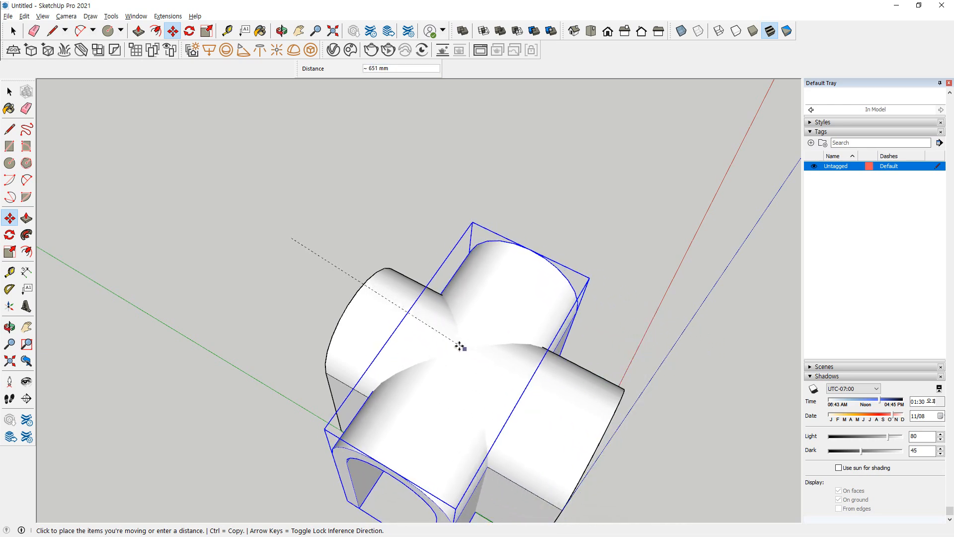
pyautogui.moveTo(473, 351); pyautogui.dragTo(308, 251, button='middle')
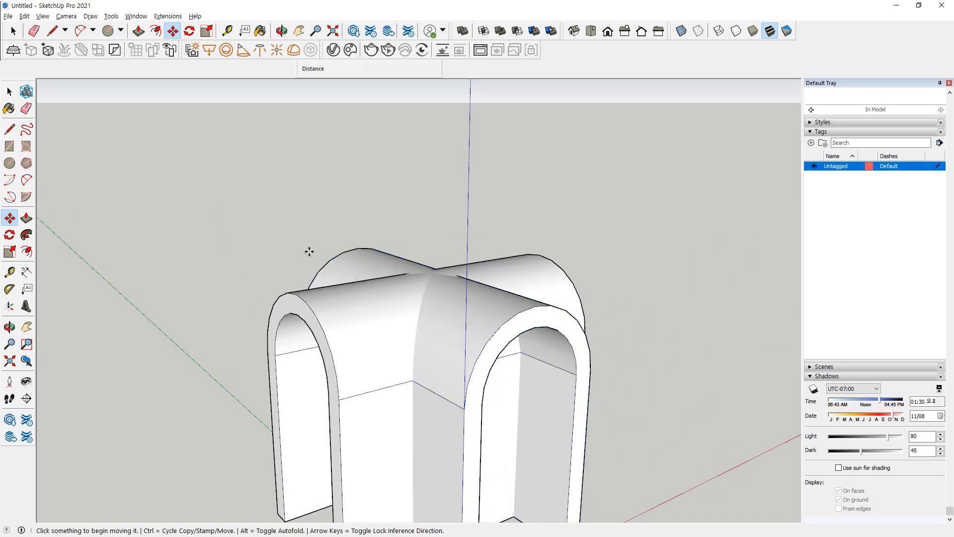
pyautogui.scroll(-3, 323, 255)
pyautogui.press('space')
pyautogui.moveTo(535, 203); pyautogui.dragTo(167, 466)
pyautogui.moveTo(278, 394); pyautogui.dragTo(560, 448, button='middle')
pyautogui.click(615, 430)
# Intersect the rotated vault with the original vault using the Intersect solid tool, and undo the operation
pyautogui.click(456, 244)
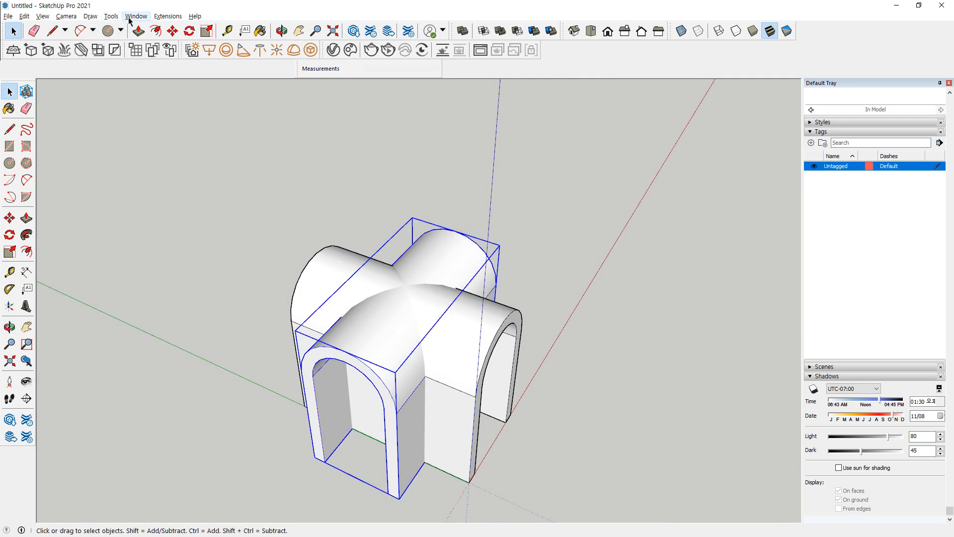
pyautogui.click(111, 15)
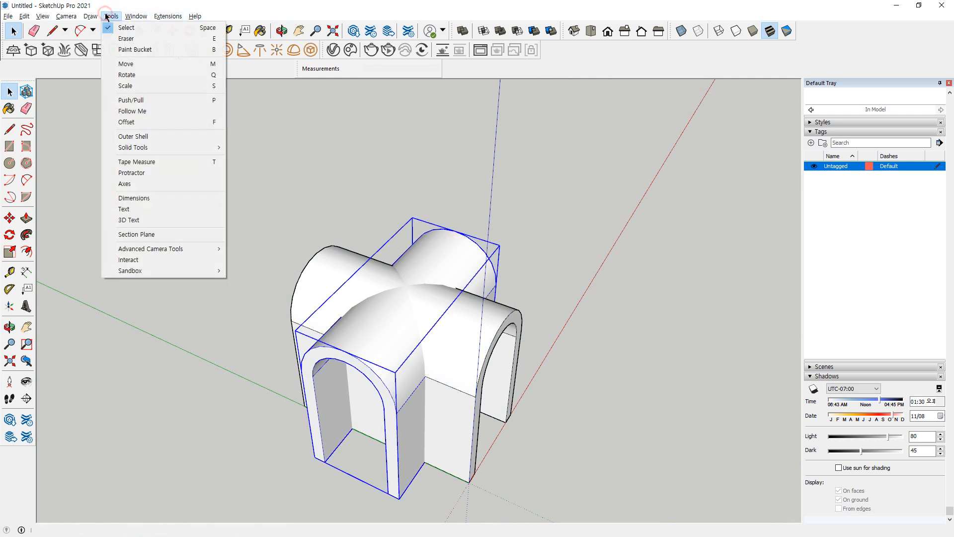
pyautogui.moveTo(120, 148)
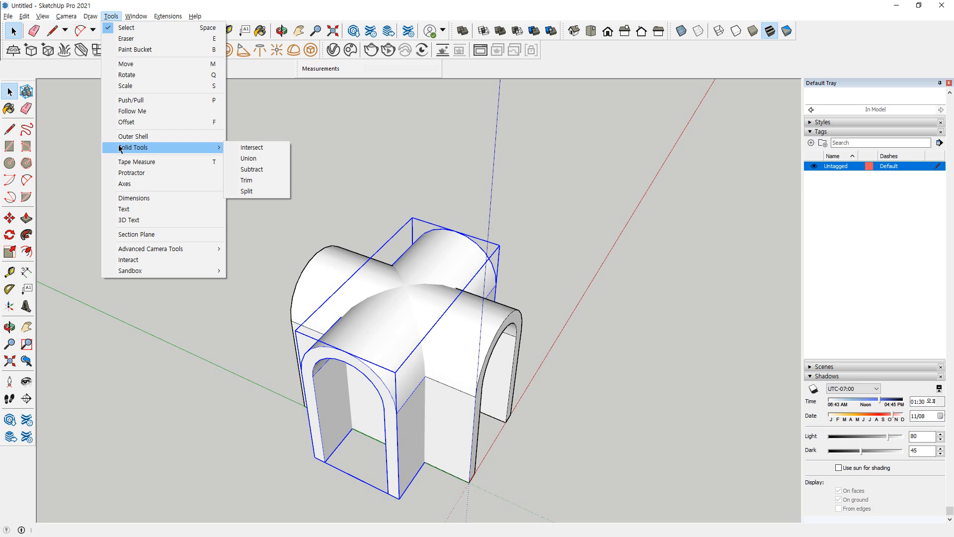
pyautogui.click(251, 148)
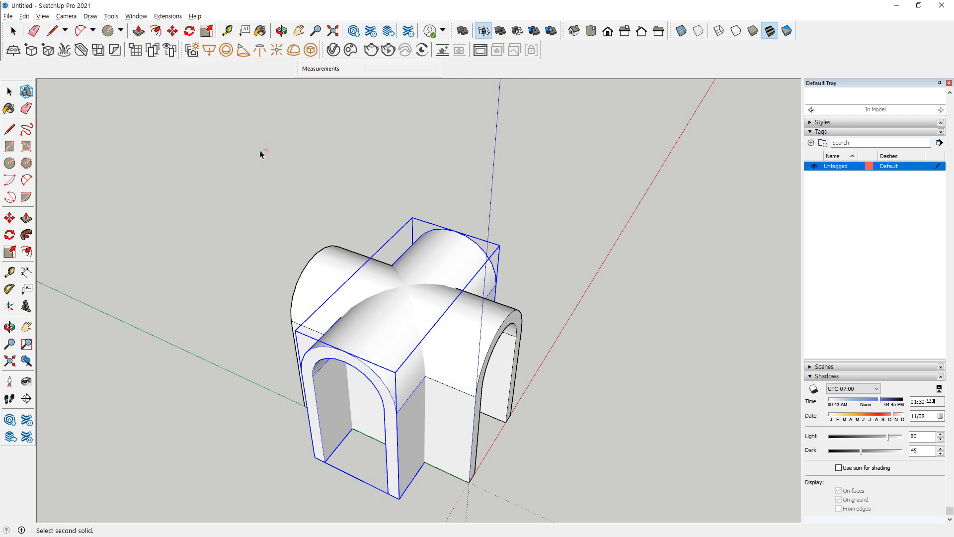
pyautogui.click(327, 251)
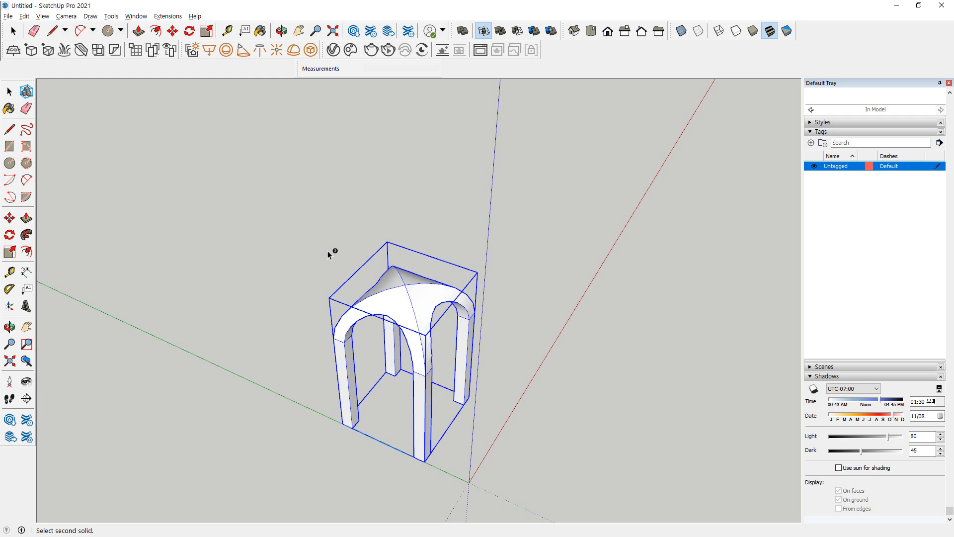
pyautogui.hotkey('ctrl', 'z')
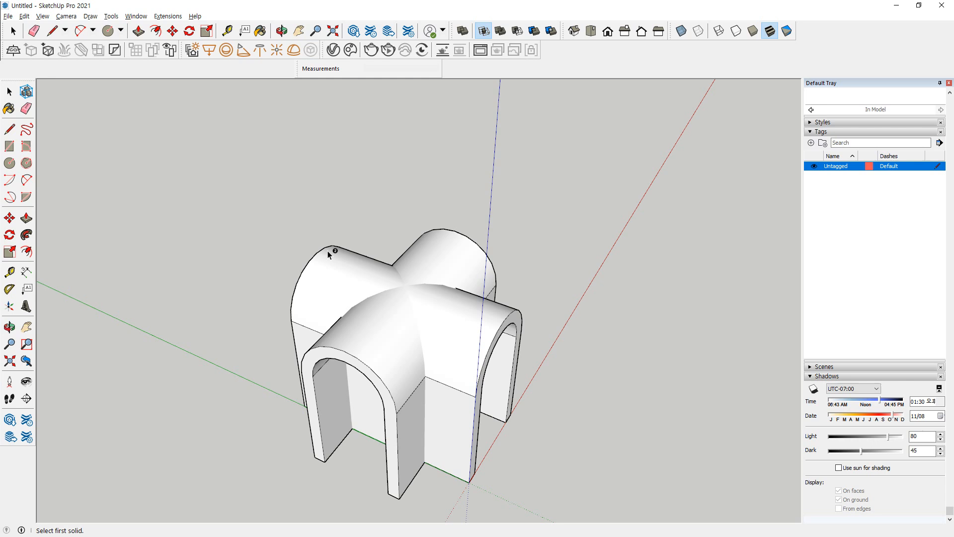
pyautogui.press('space')
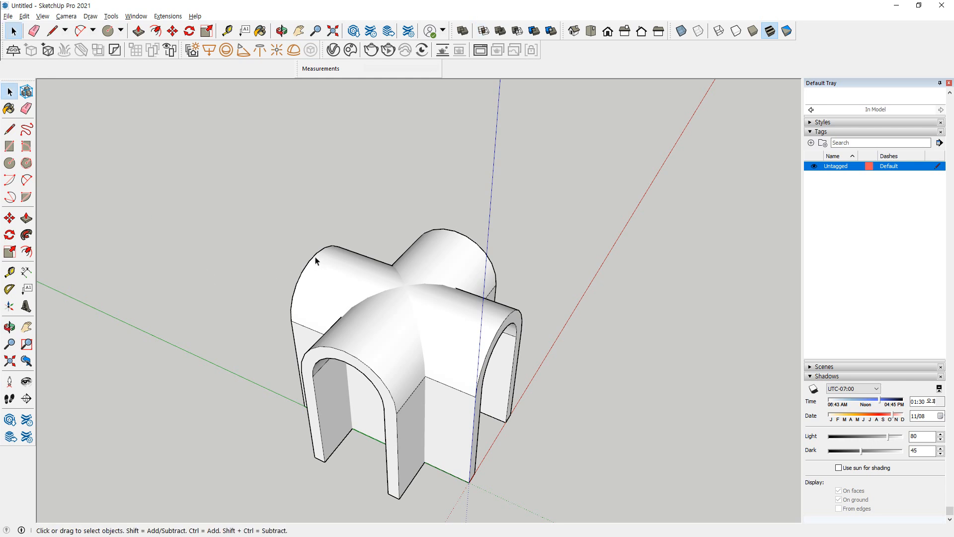
# Combine the two crossing vaults with the Union solid tool, inspect the result from below, and undo it
pyautogui.click(343, 268)
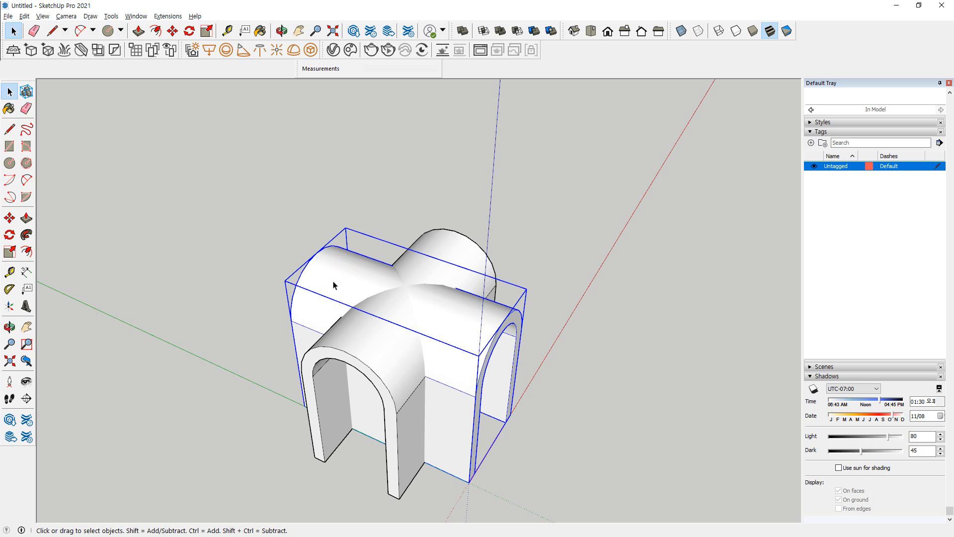
pyautogui.click(111, 16)
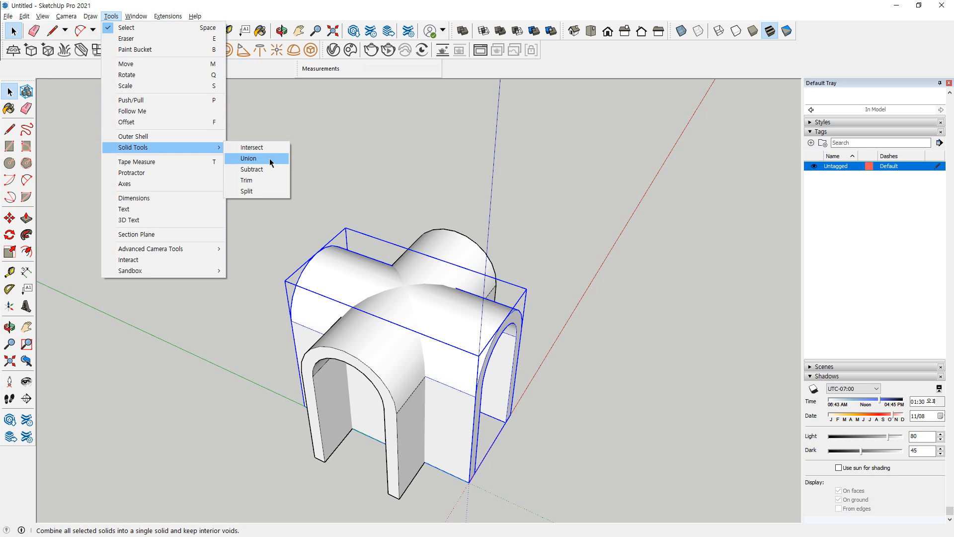
pyautogui.click(269, 158)
pyautogui.click(446, 240)
pyautogui.moveTo(398, 314); pyautogui.dragTo(230, 22, button='middle')
pyautogui.moveTo(348, 339); pyautogui.dragTo(330, 116, button='middle')
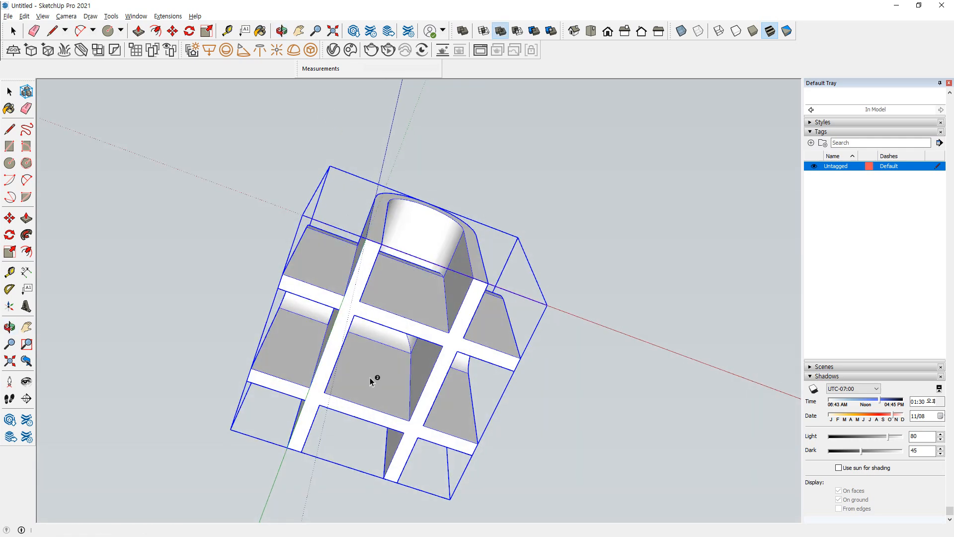
pyautogui.moveTo(375, 219); pyautogui.dragTo(530, 353, button='middle')
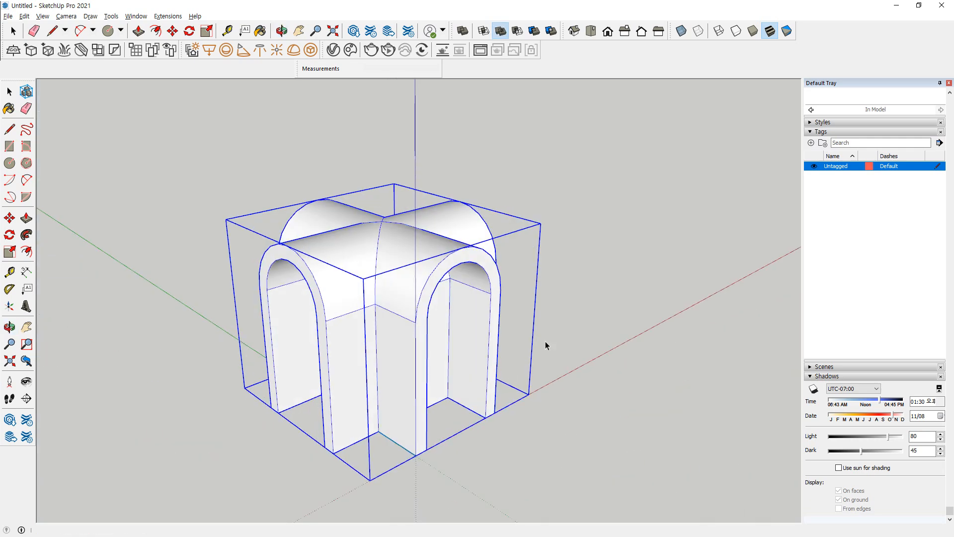
pyautogui.press('space')
pyautogui.click(556, 336)
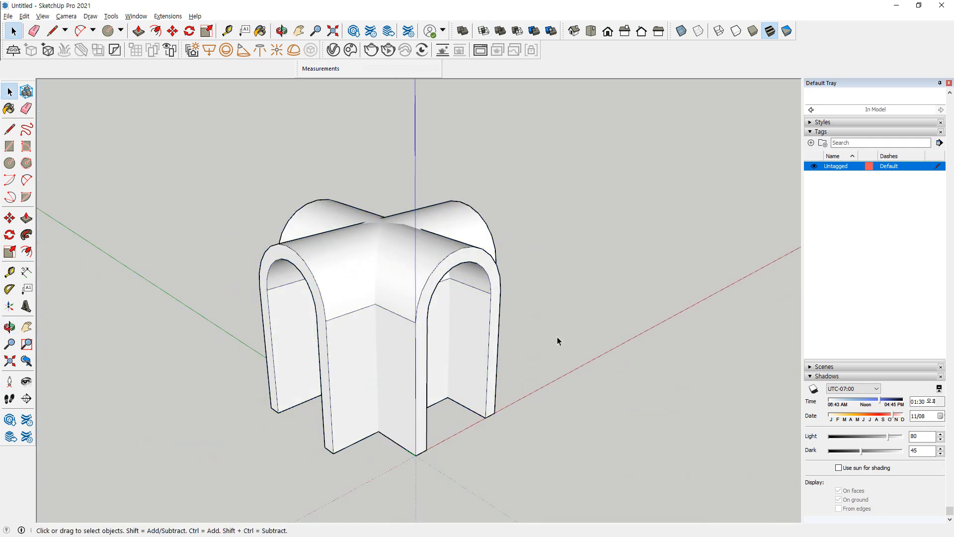
# Subtract the rotated vault from the original vault with the Subtract solid tool, and undo the operation
pyautogui.click(420, 307)
pyautogui.click(111, 16)
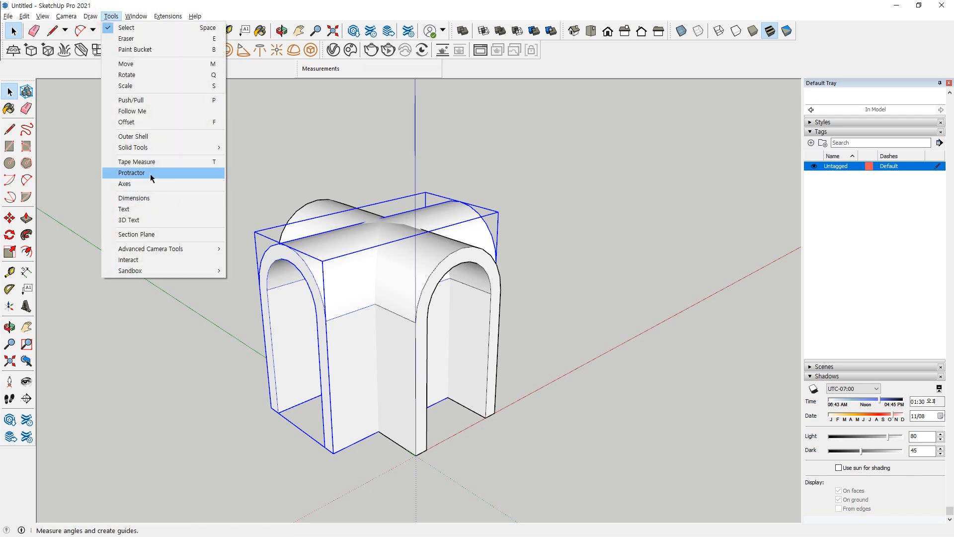
pyautogui.moveTo(155, 147)
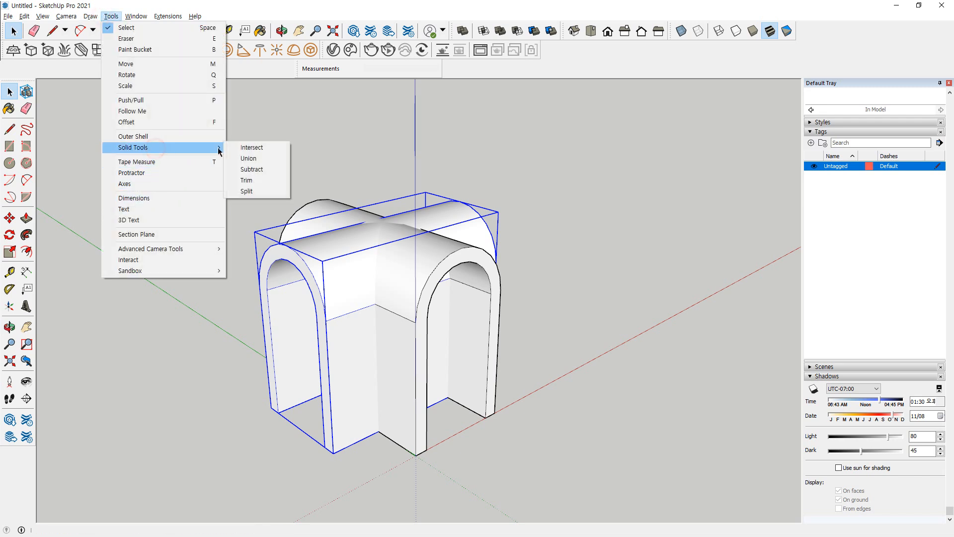
pyautogui.click(266, 170)
pyautogui.click(339, 237)
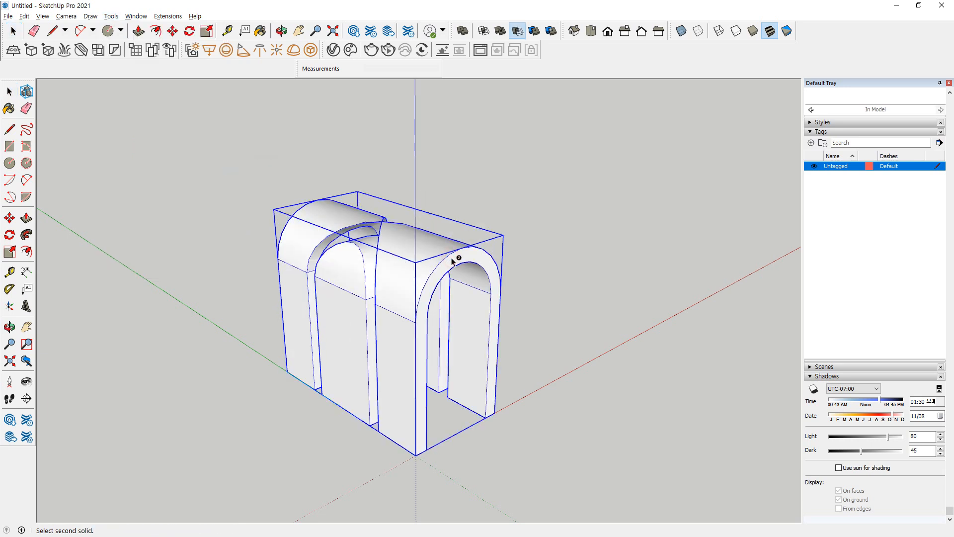
pyautogui.moveTo(506, 216); pyautogui.dragTo(630, 236, button='middle')
pyautogui.hotkey('ctrl', 'z')
pyautogui.moveTo(404, 326); pyautogui.dragTo(343, 363, button='middle')
pyautogui.press('space')
# Repeat the solid subtraction with the red-axis vault as cutter and the green-axis vault as target, then undo it
pyautogui.click(459, 275)
pyautogui.click(348, 296)
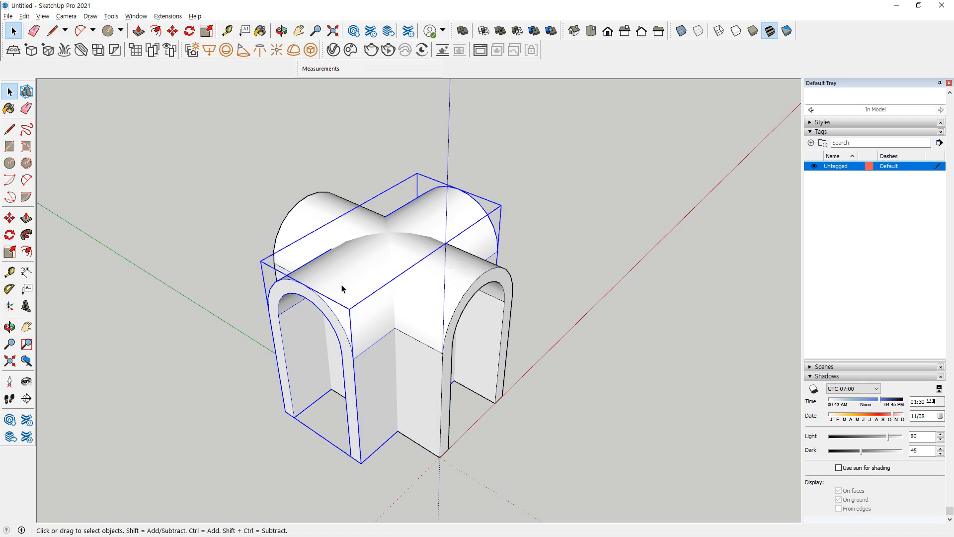
pyautogui.click(111, 16)
pyautogui.moveTo(139, 147)
pyautogui.click(251, 169)
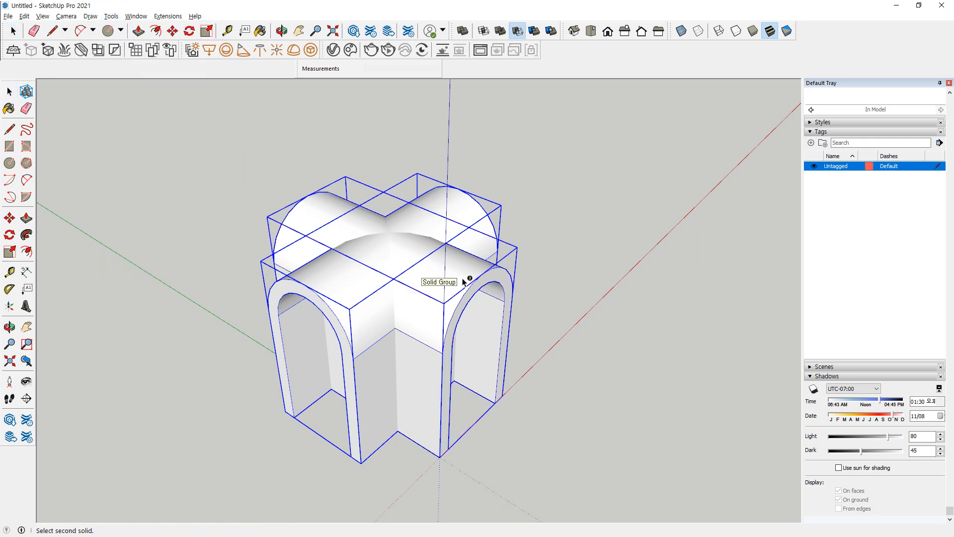
pyautogui.click(464, 274)
pyautogui.moveTo(464, 273); pyautogui.dragTo(383, 334, button='middle')
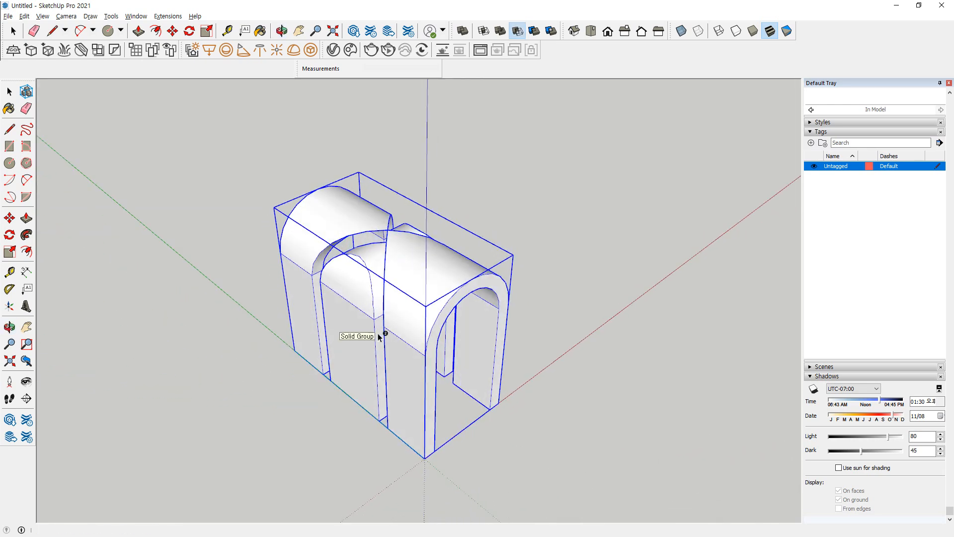
# Trim the original green-axis vault against the rotated vault with the Trim solid tool, keeping both groups
pyautogui.click(111, 16)
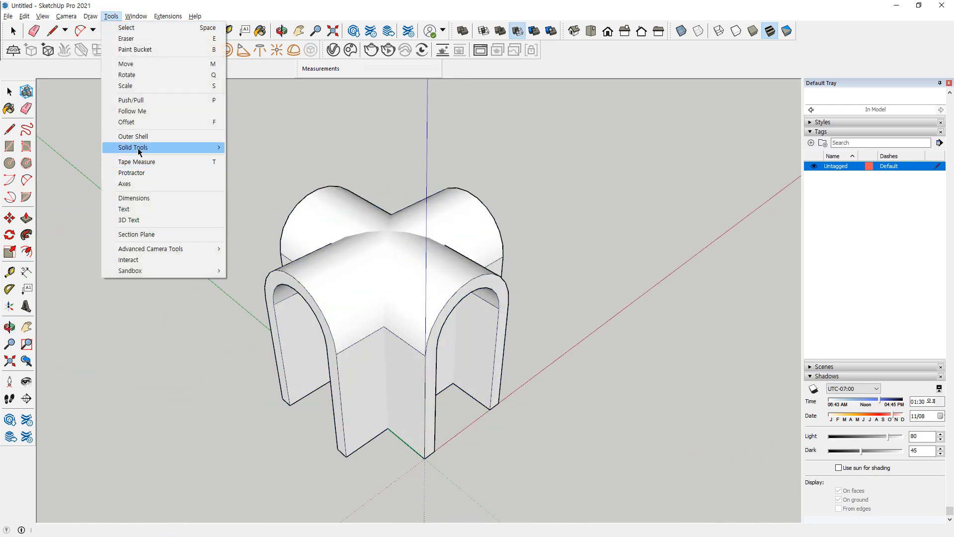
pyautogui.moveTo(158, 147)
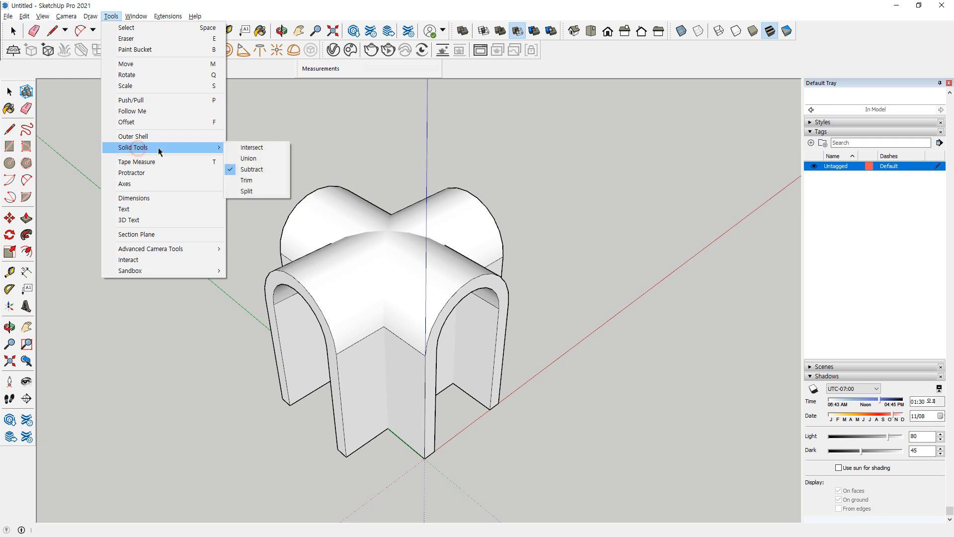
pyautogui.click(262, 180)
pyautogui.click(321, 269)
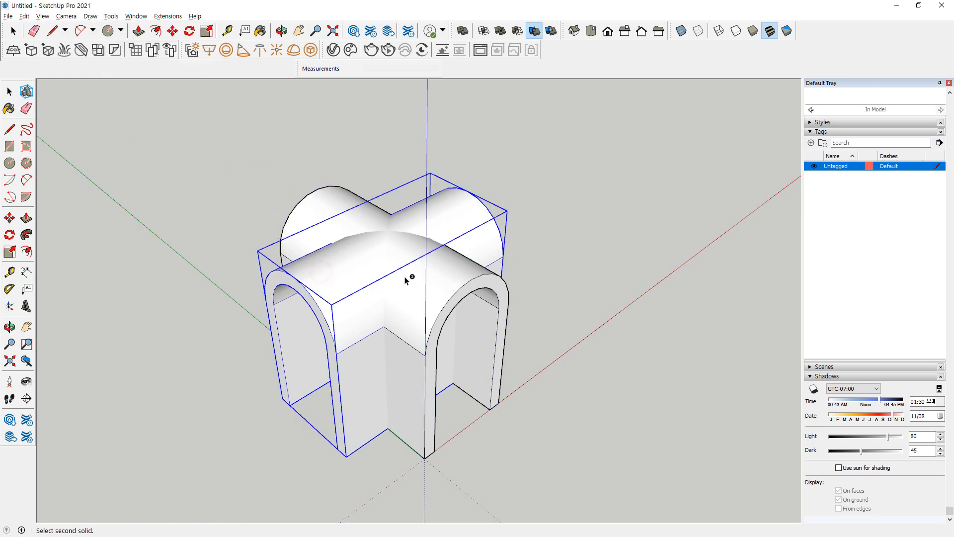
pyautogui.click(480, 380)
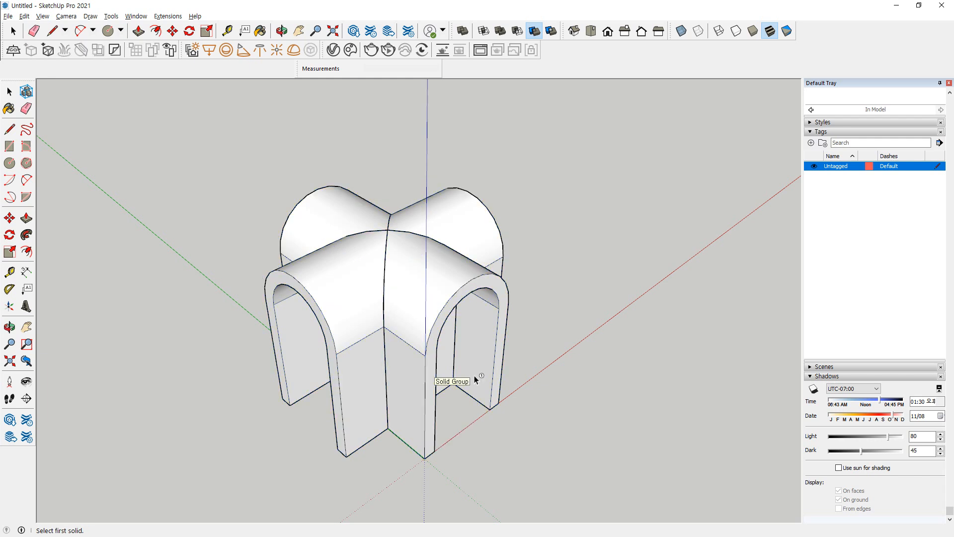
# Move the trimmed vault about 813 mm along the red axis, clear of the rotated vault
pyautogui.press('space')
pyautogui.press('m')
pyautogui.click(417, 277)
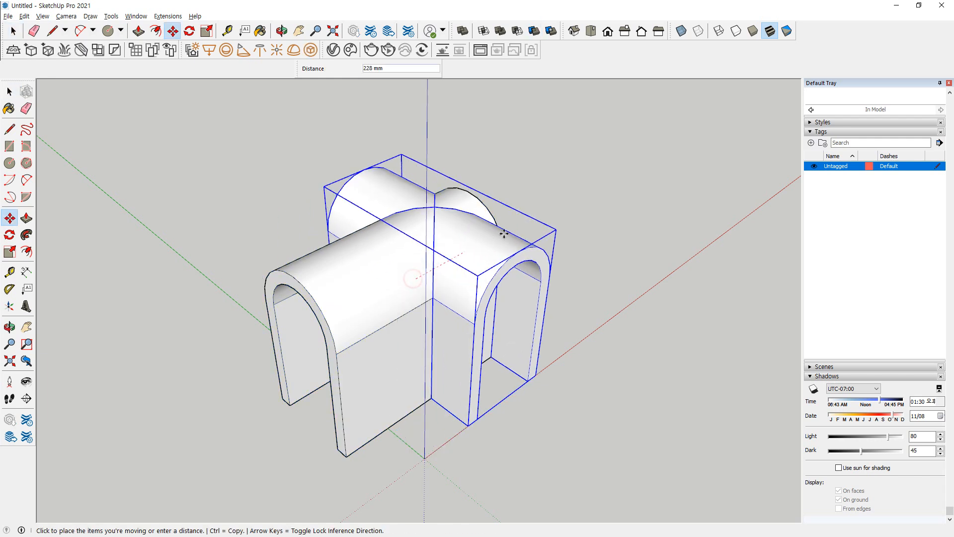
pyautogui.click(578, 197)
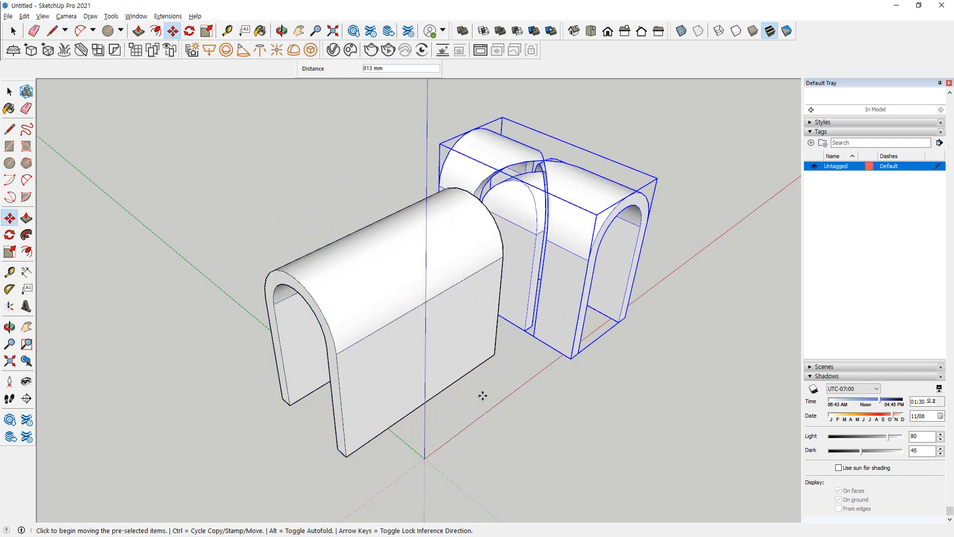
pyautogui.moveTo(496, 185)
pyautogui.mouseDown()
pyautogui.moveTo(541, 171)
pyautogui.moveTo(549, 229)
pyautogui.mouseUp()
pyautogui.moveTo(247, 219)
pyautogui.mouseDown()
pyautogui.moveTo(284, 254)
pyautogui.moveTo(239, 258)
pyautogui.mouseUp()
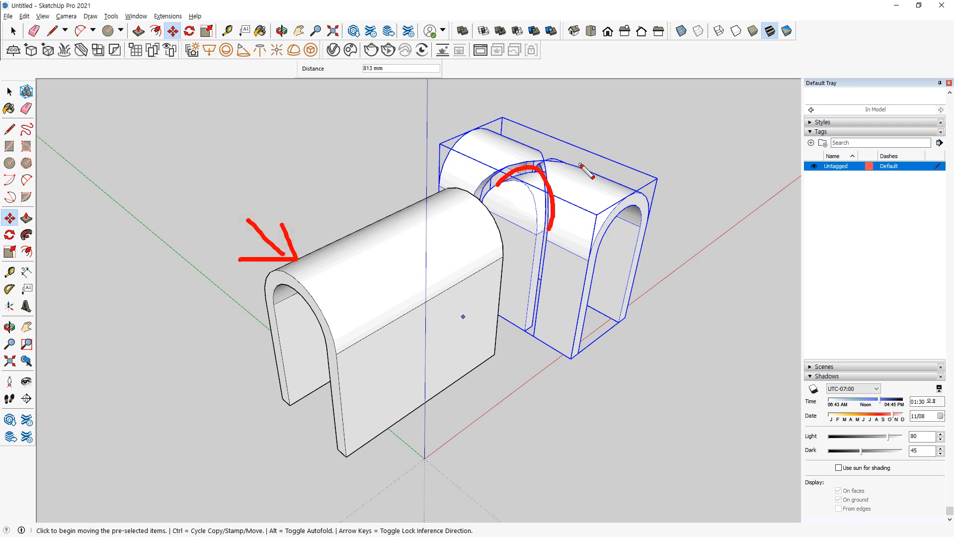
pyautogui.moveTo(617, 138); pyautogui.dragTo(624, 132)
pyautogui.moveTo(505, 184)
pyautogui.mouseDown()
pyautogui.moveTo(531, 178)
pyautogui.moveTo(542, 198)
pyautogui.mouseUp()
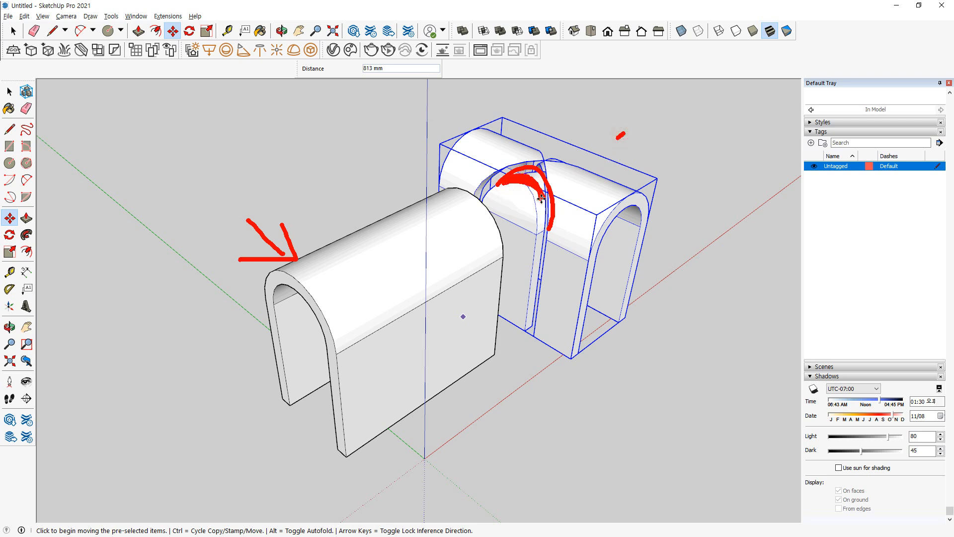
pyautogui.press('Escape')
pyautogui.moveTo(266, 203)
pyautogui.mouseDown()
pyautogui.moveTo(309, 239)
pyautogui.moveTo(279, 243)
pyautogui.mouseUp()
pyautogui.press('Escape')
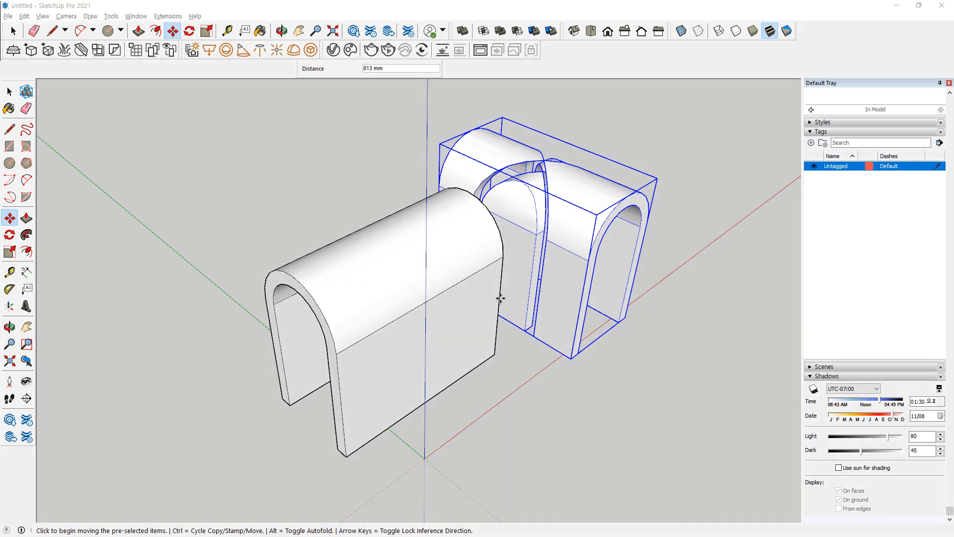
# Undo the trimmed vault's move and the Trim operation
pyautogui.hotkey('ctrl', 'z')
pyautogui.hotkey('ctrl', 'z')
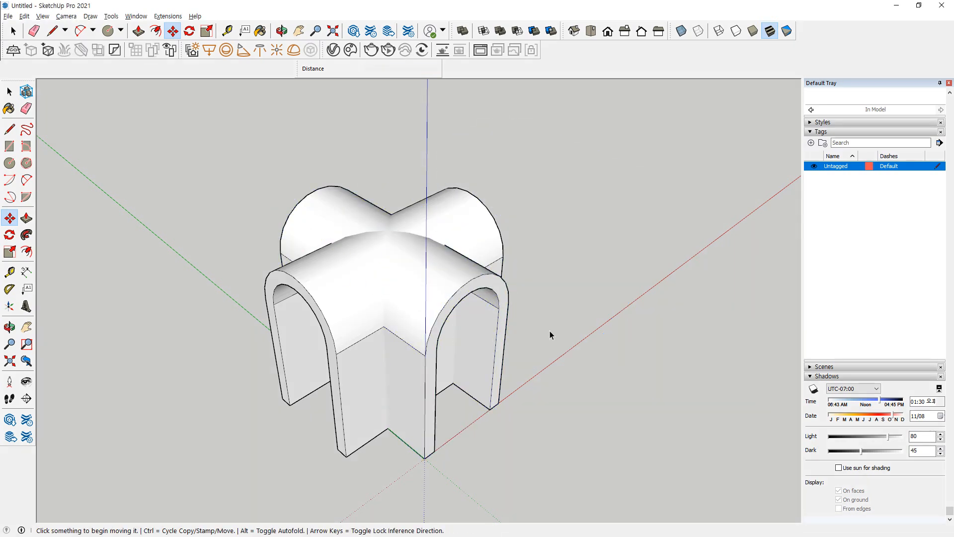
pyautogui.press('space')
# Split the rotated vault and the original vault where they cross with the Split solid tool
pyautogui.click(110, 16)
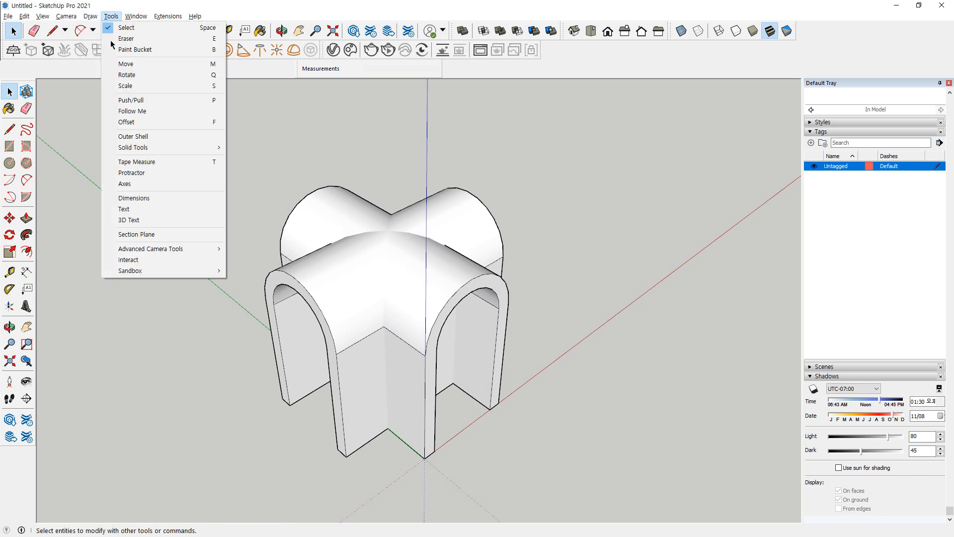
pyautogui.moveTo(164, 147)
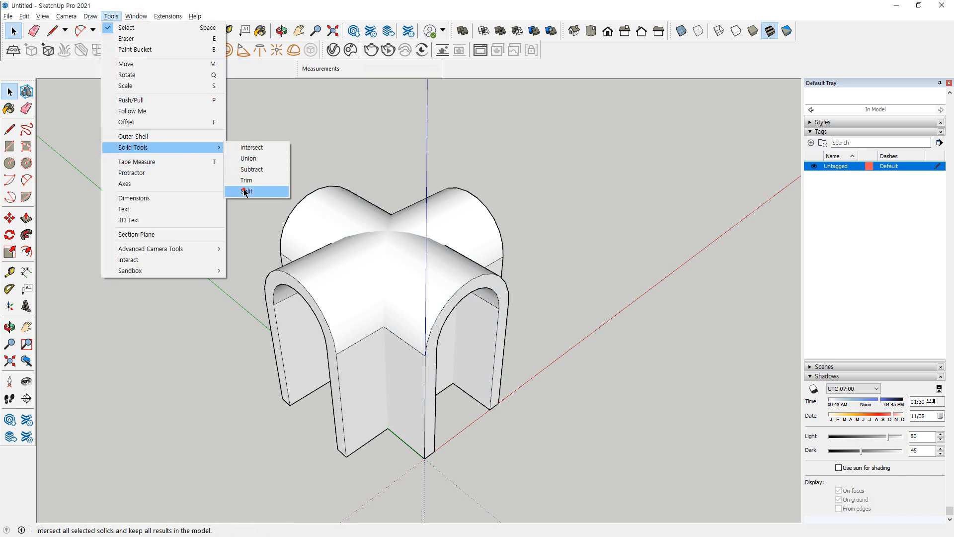
pyautogui.click(246, 192)
pyautogui.click(329, 273)
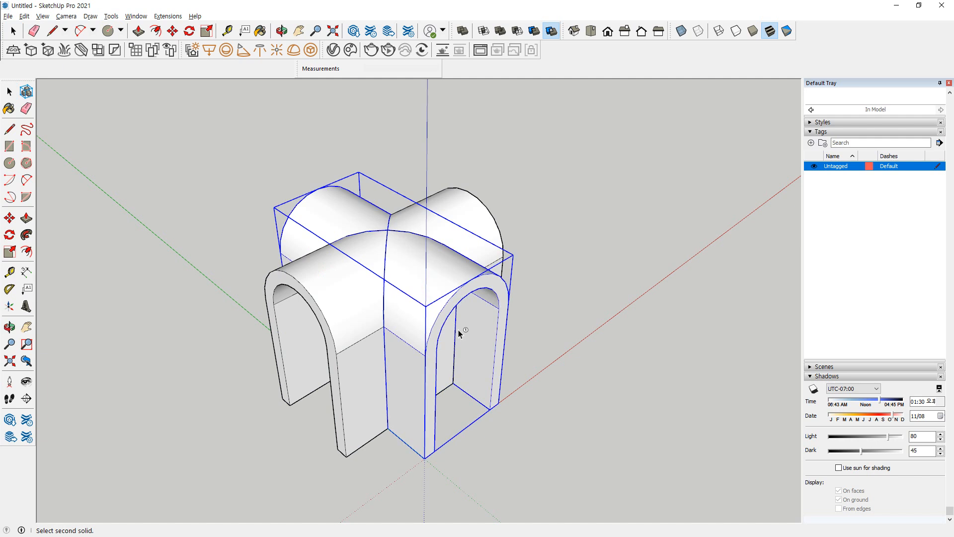
pyautogui.click(474, 340)
# Move the four-legged intersection piece out of the crossing, clear of both vaults on the green-axis side
pyautogui.press('m')
pyautogui.click(474, 212)
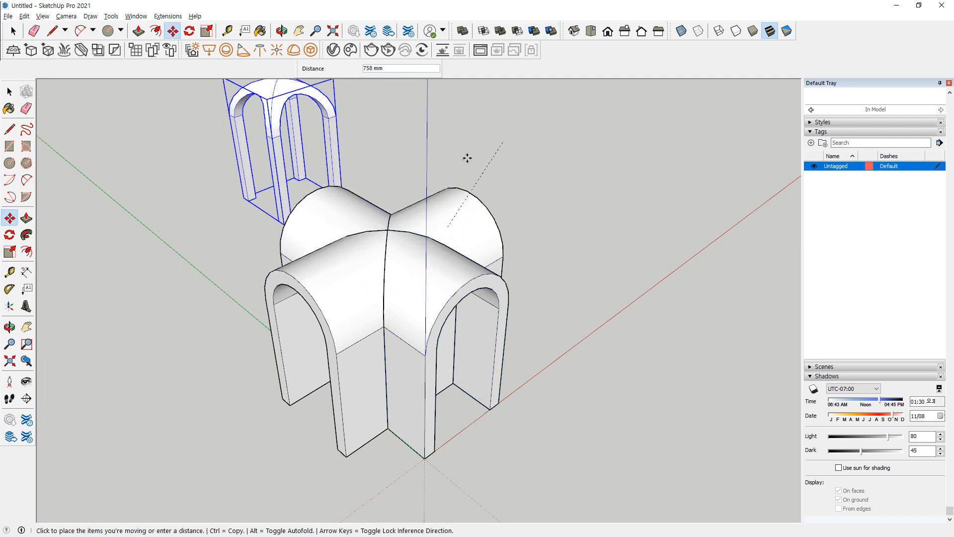
pyautogui.click(460, 226)
# Move the rotated vault's remainder back along the red axis and bring the original vault's remainder forward, separating both pieces
pyautogui.click(459, 224)
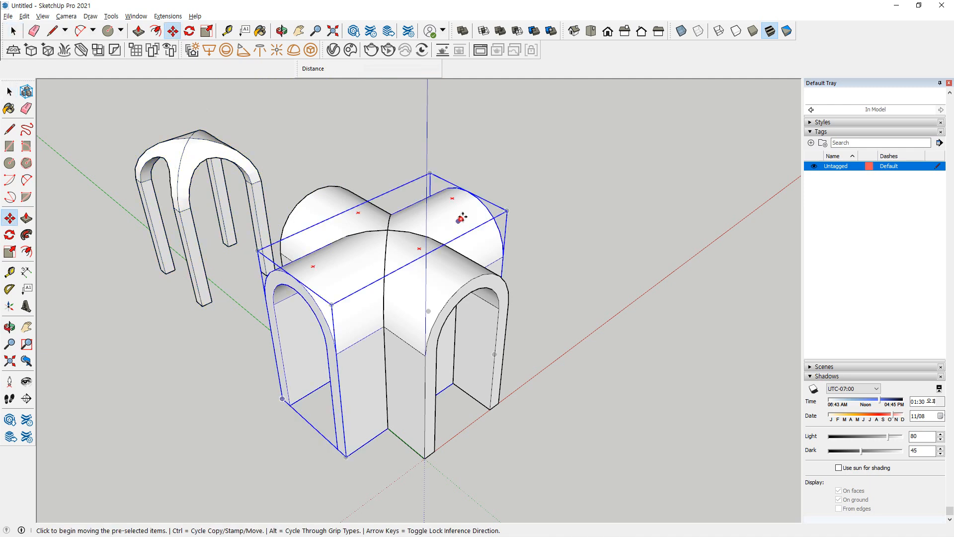
pyautogui.click(609, 135)
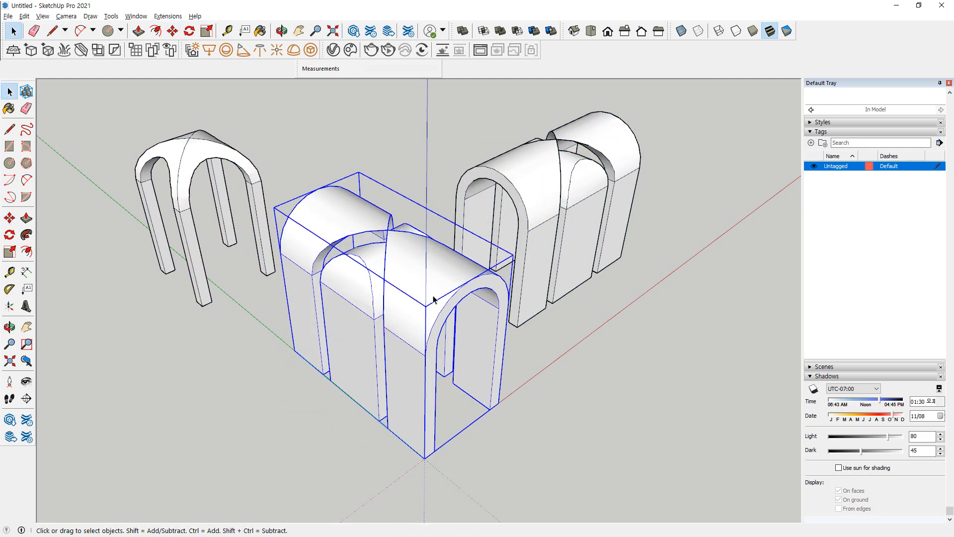
pyautogui.click(419, 302)
pyautogui.click(374, 395)
pyautogui.press('space')
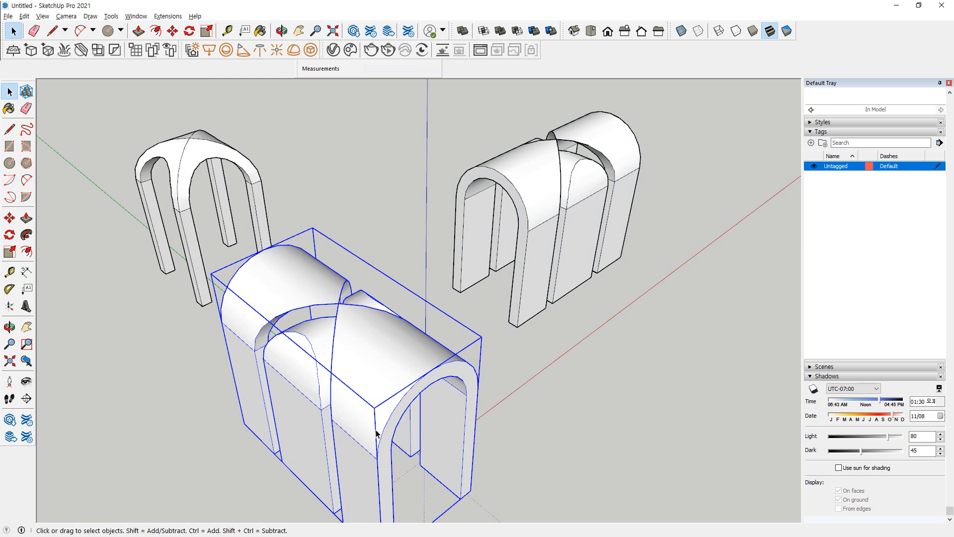